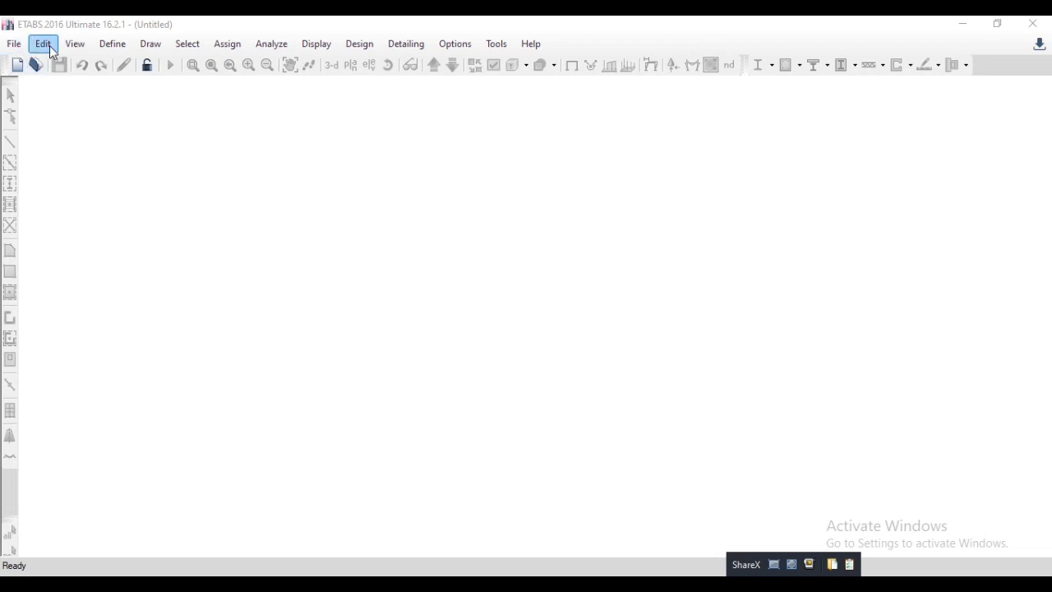
- Start a new model initialized with built-in settings and Metric SI display units
click(18, 46)
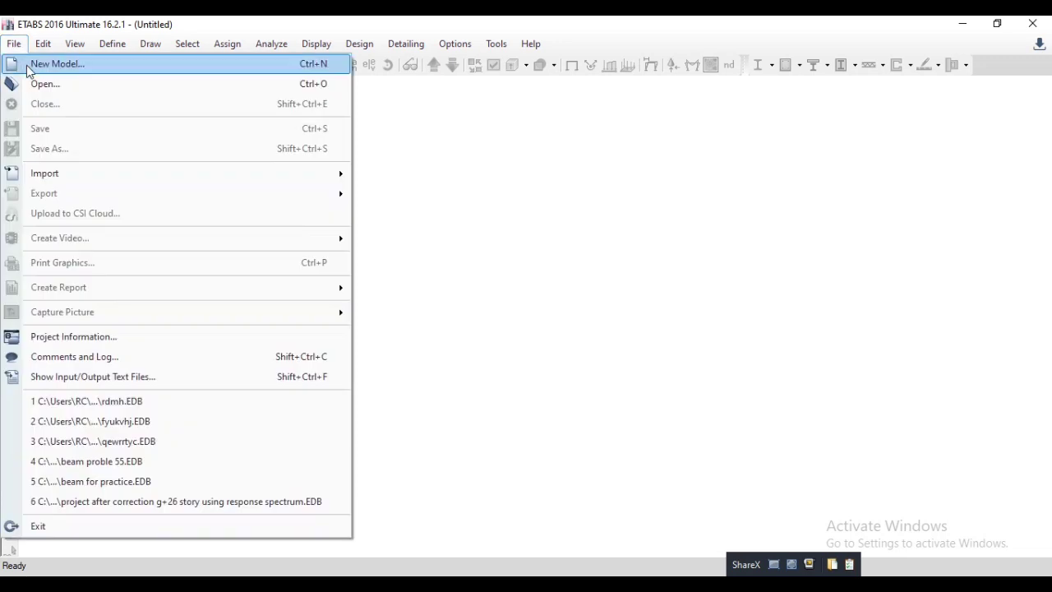
click(61, 65)
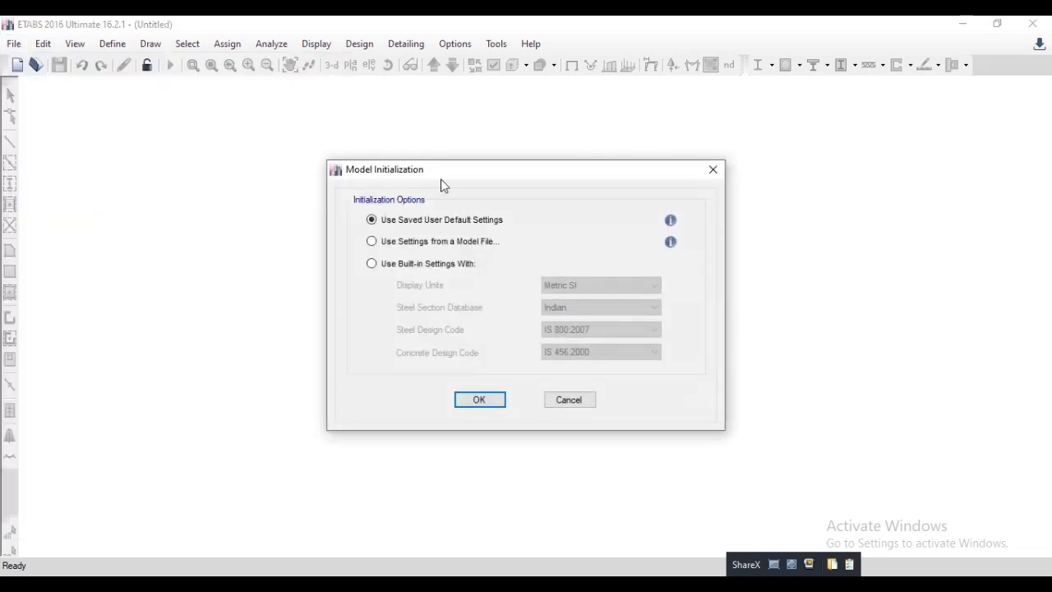
click(389, 266)
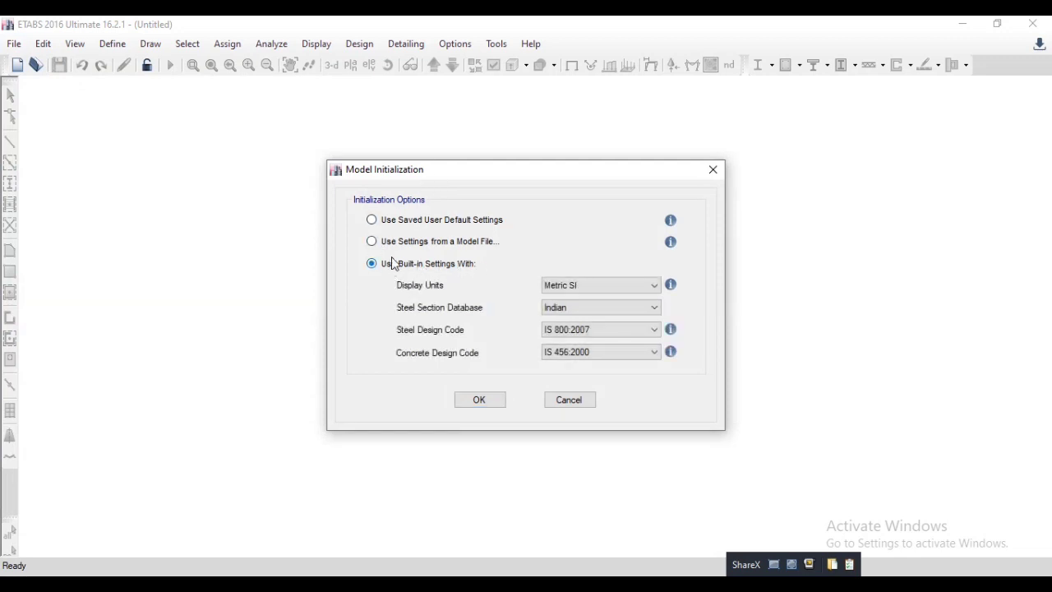
click(573, 291)
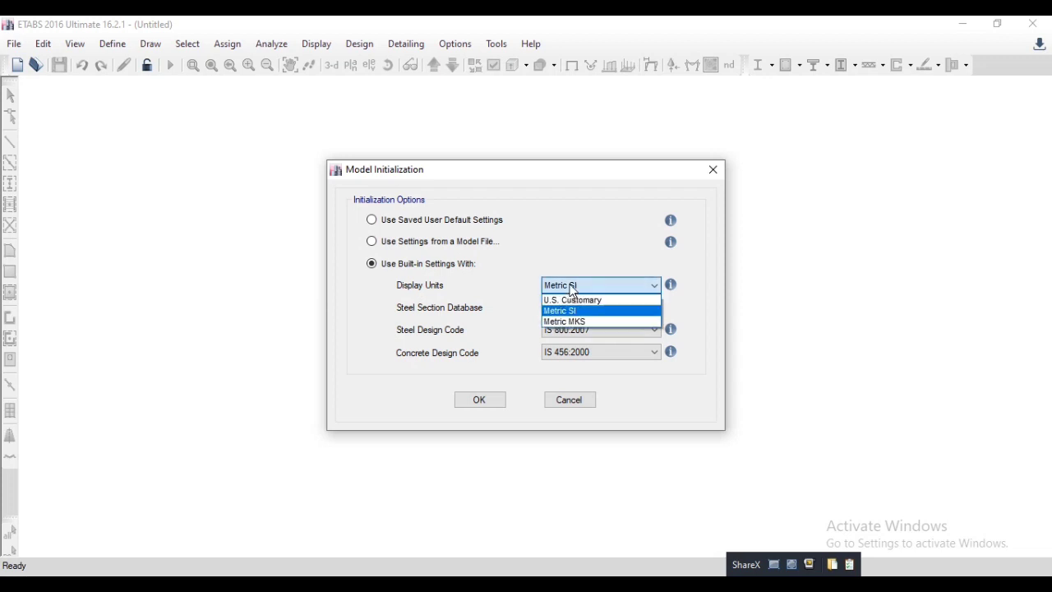
click(570, 309)
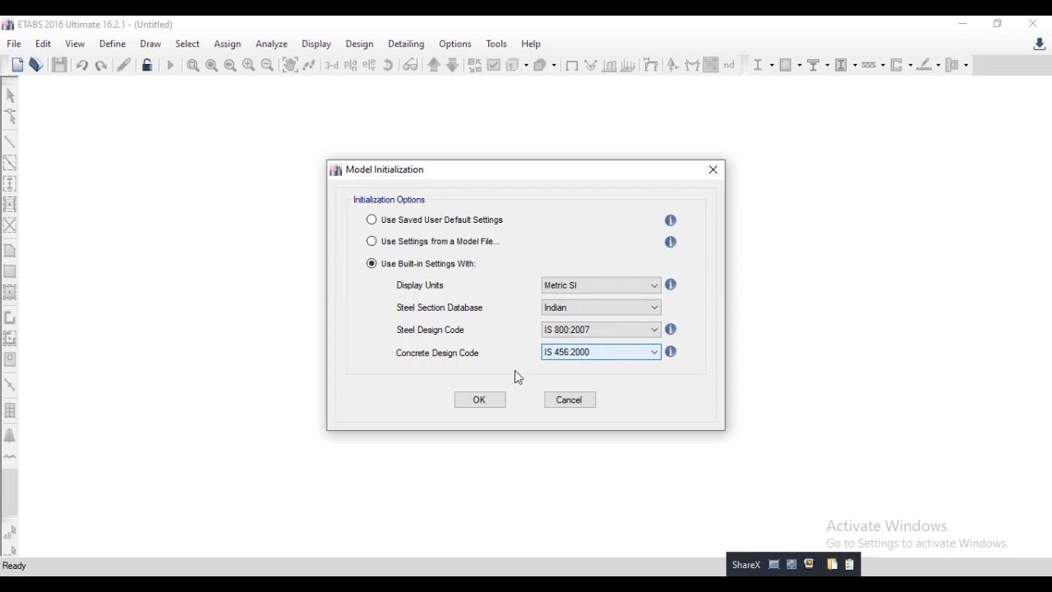
click(480, 399)
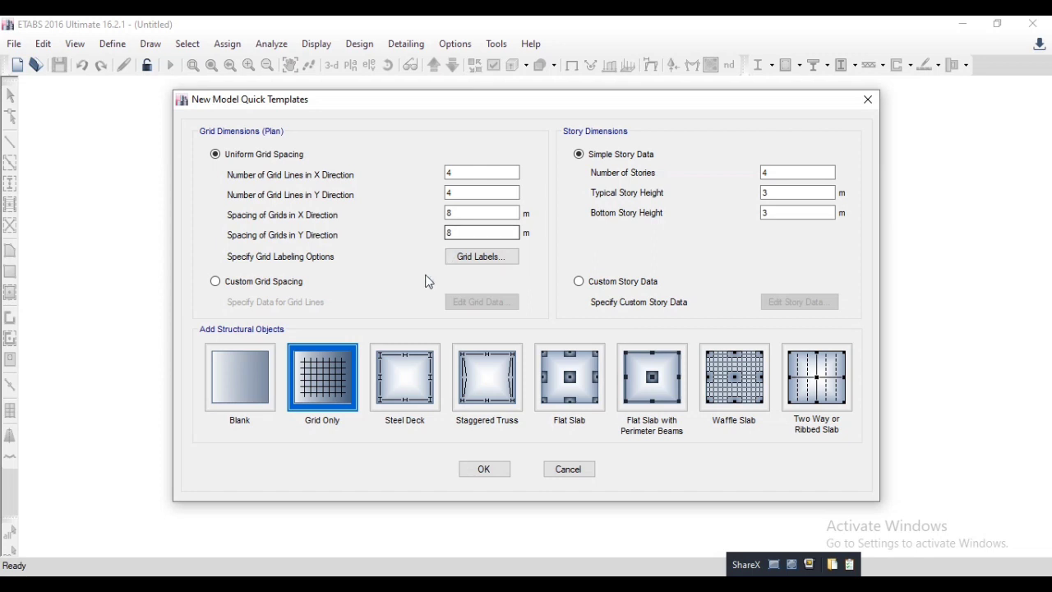
- Switch the plan grid to custom spacing and show its grid data as spacing
click(254, 283)
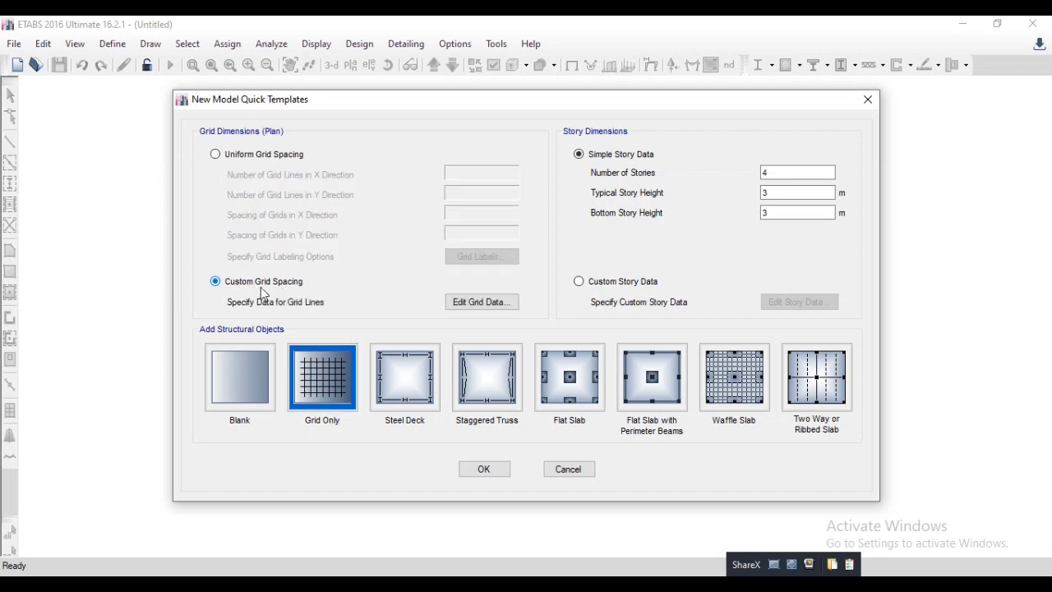
click(479, 307)
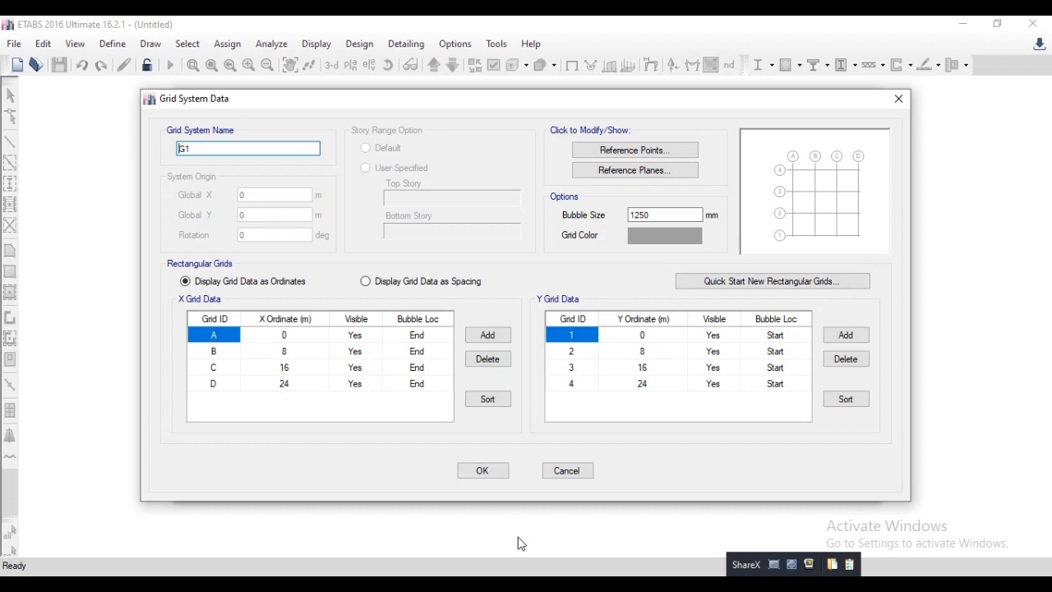
click(526, 584)
click(393, 282)
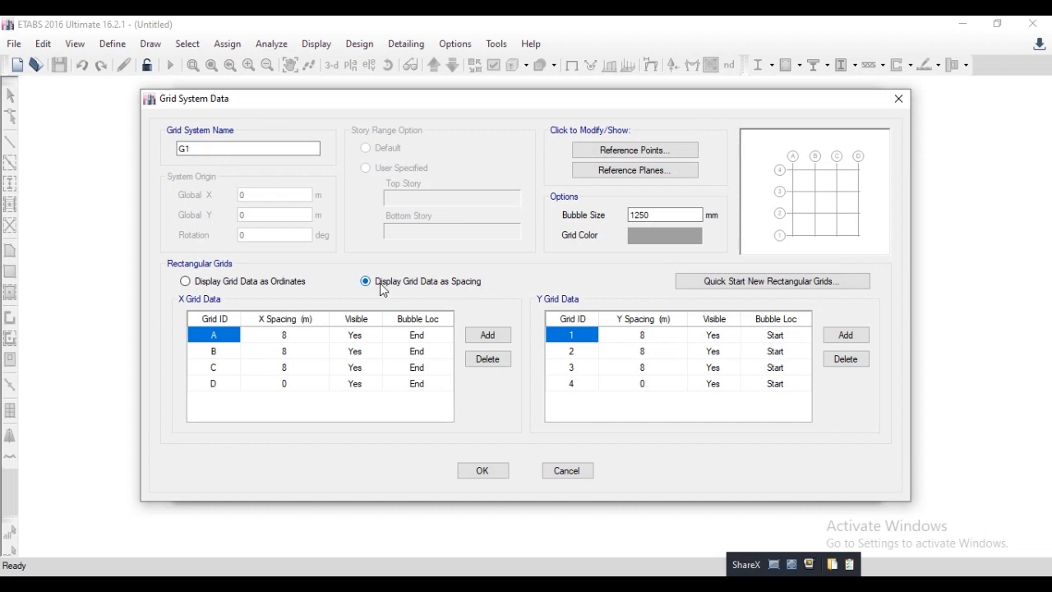
- Set the X spacing of grids A and B to 4 m and delete X grid C
click(301, 337)
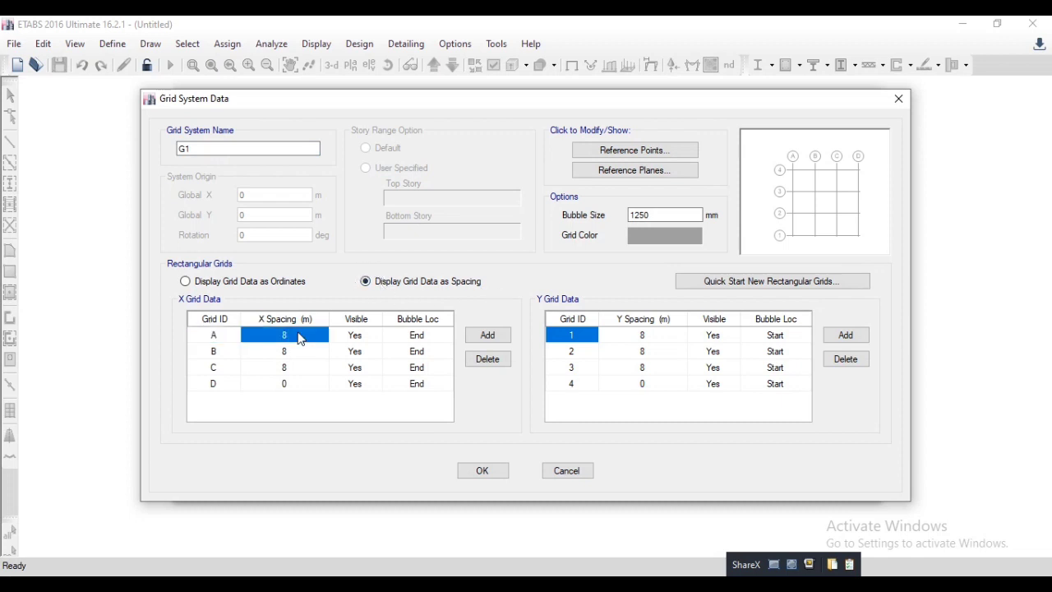
text(4)
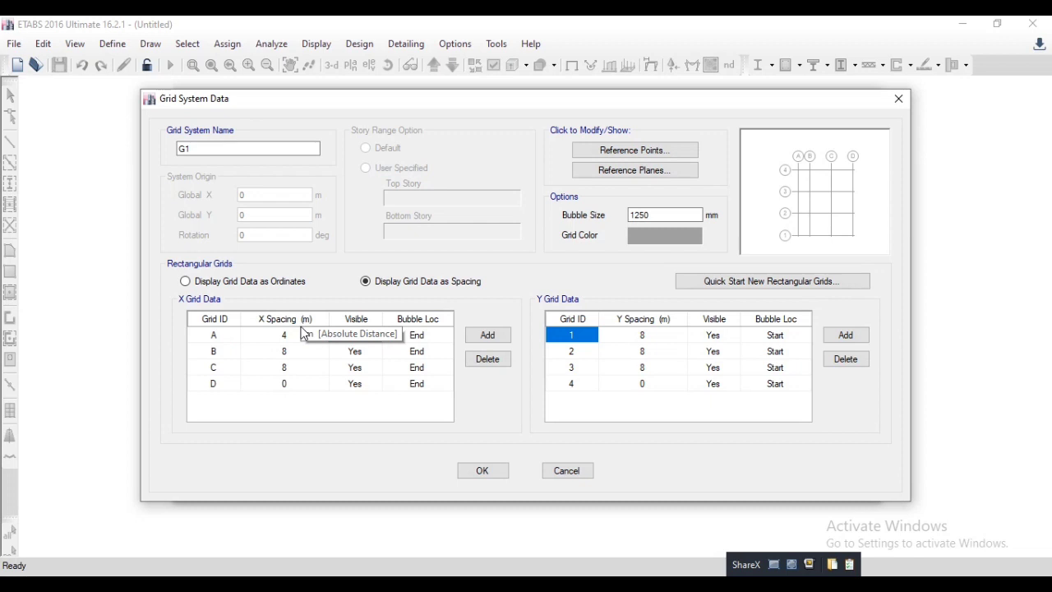
click(288, 354)
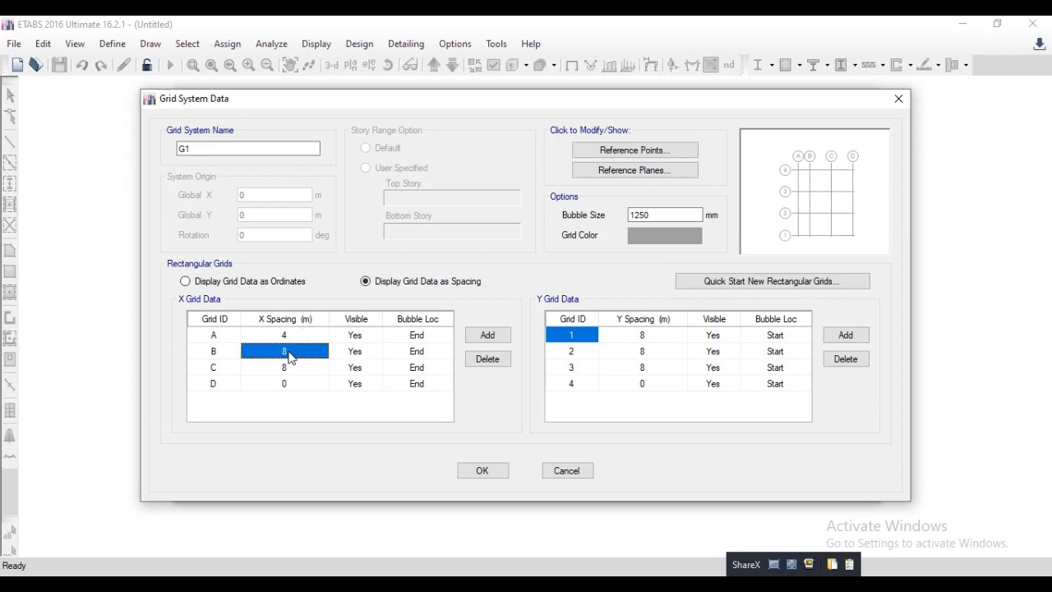
text(4)
click(227, 370)
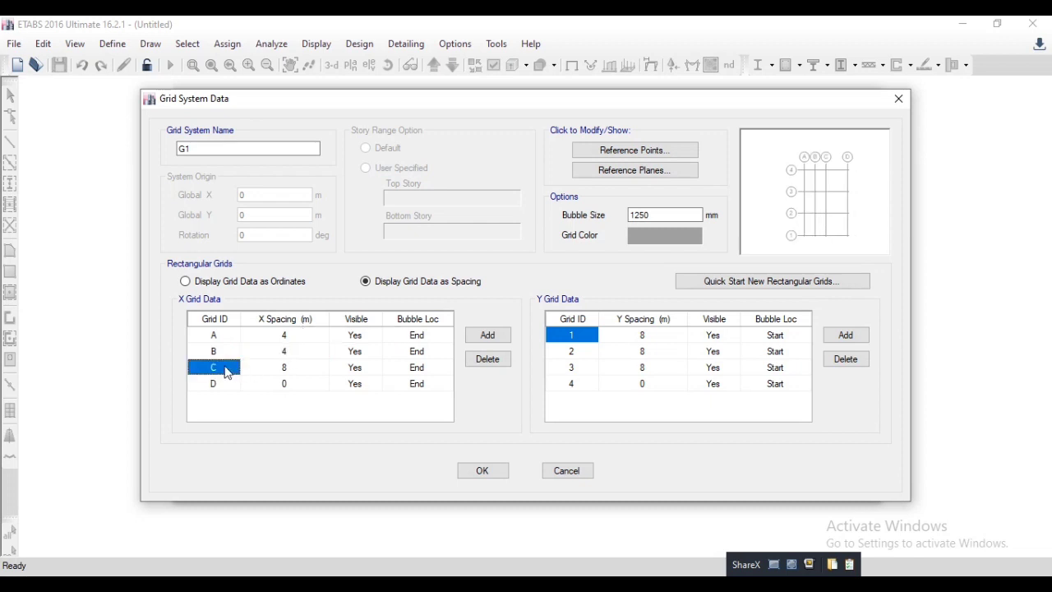
click(495, 365)
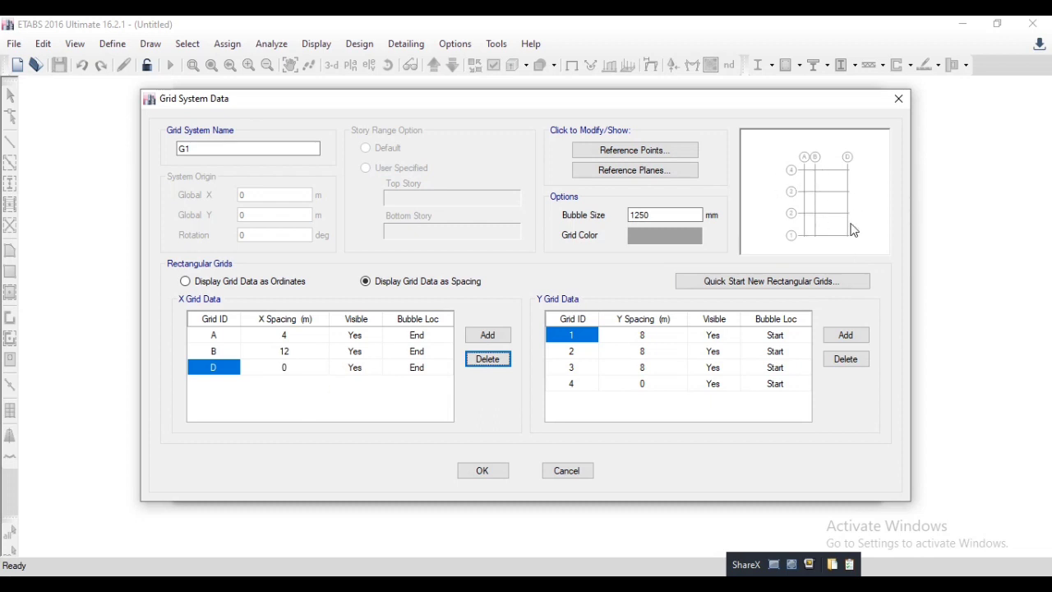
click(301, 351)
text(4)
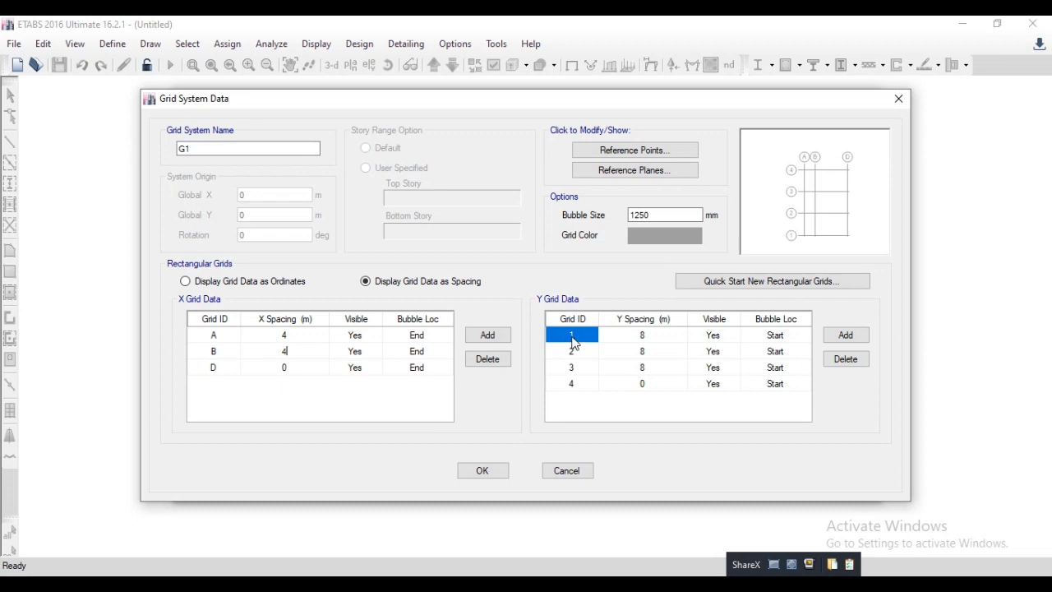
- Delete Y grids 1, 2 and 3 and create the model from the Grid Only template
drag(574, 343, 577, 372)
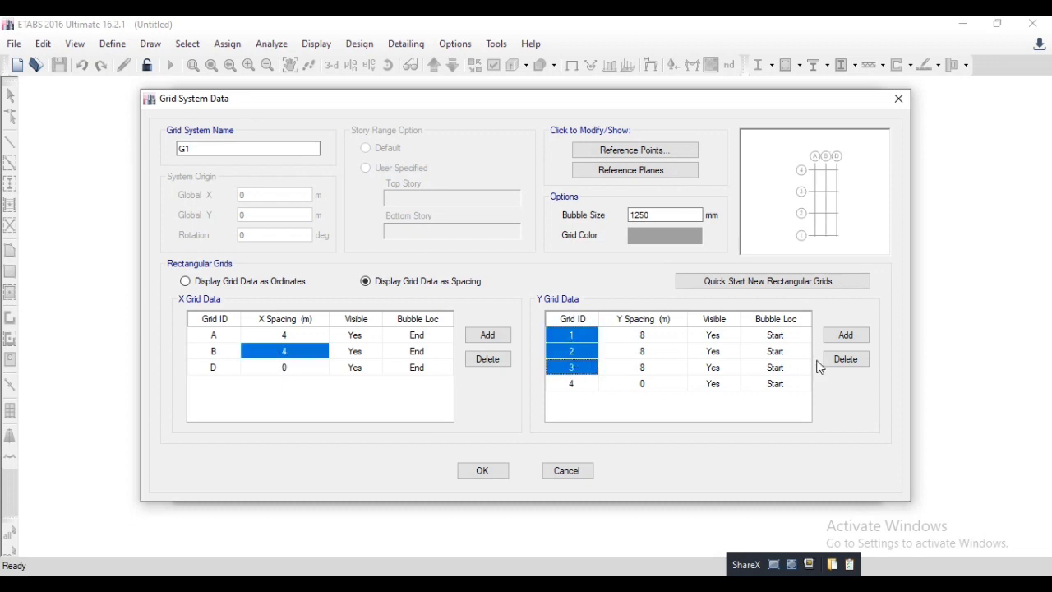
click(846, 363)
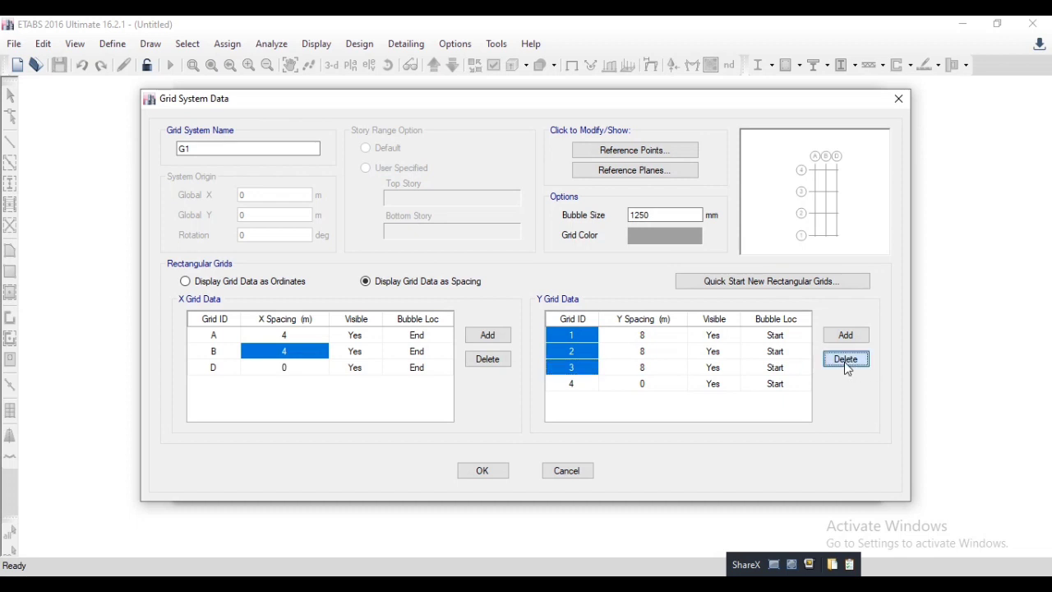
click(476, 472)
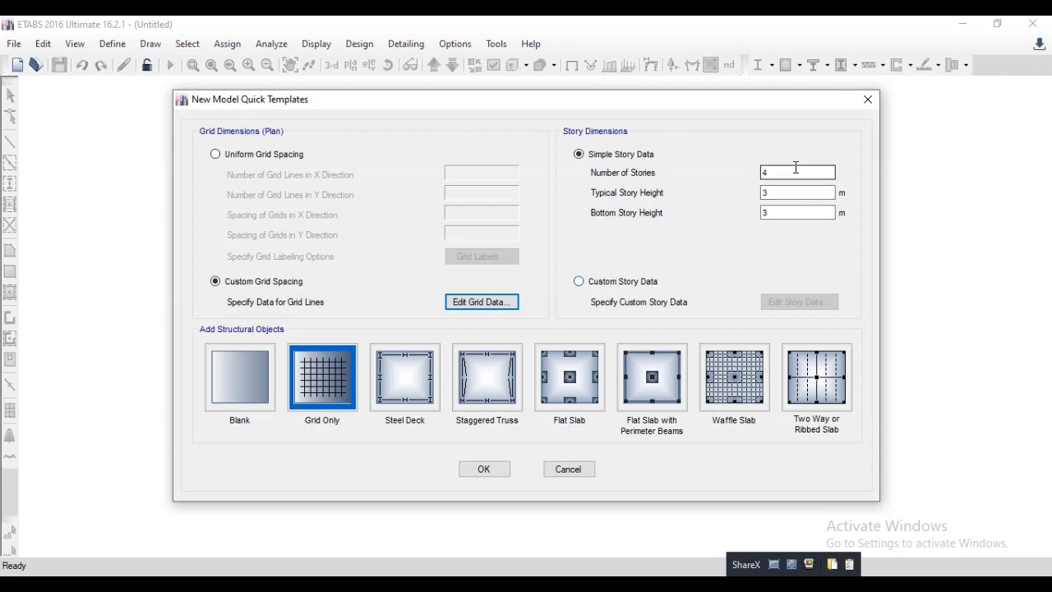
click(485, 469)
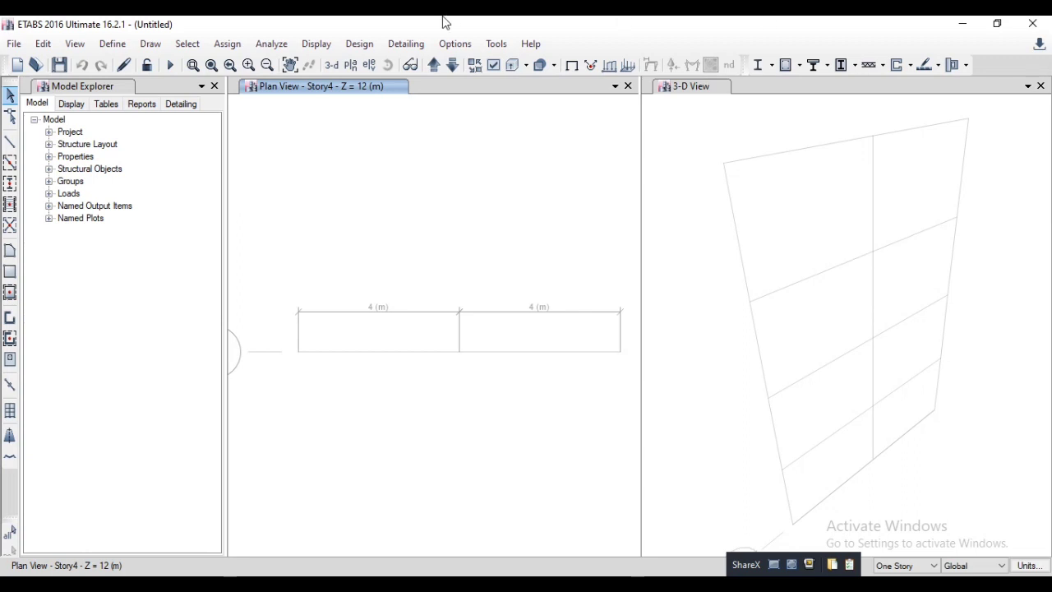
- Show the plan window in the default 3D view, and switch it to the Story1 plan
click(335, 65)
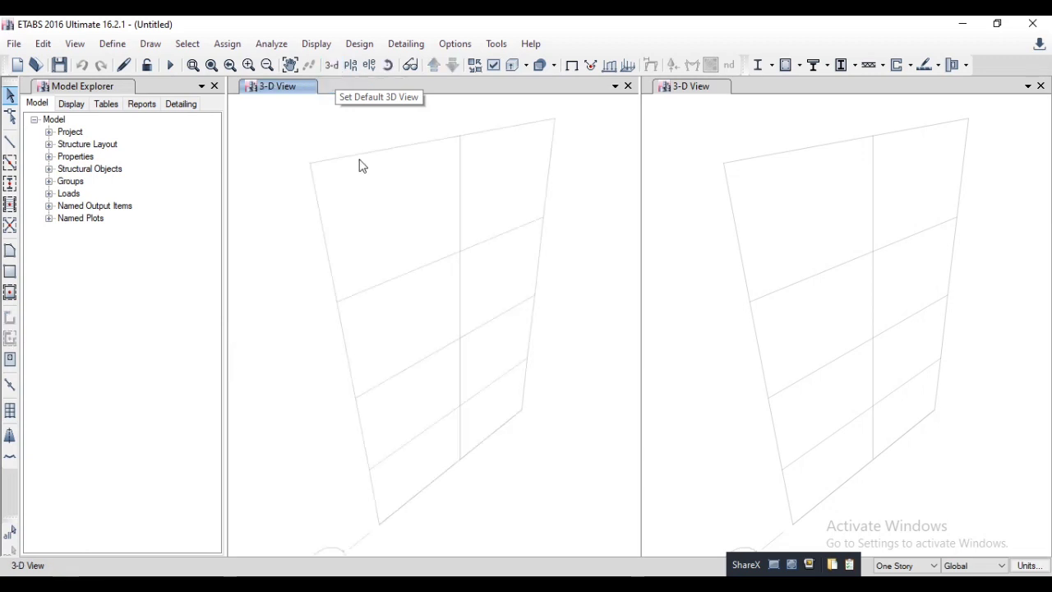
click(350, 69)
click(440, 284)
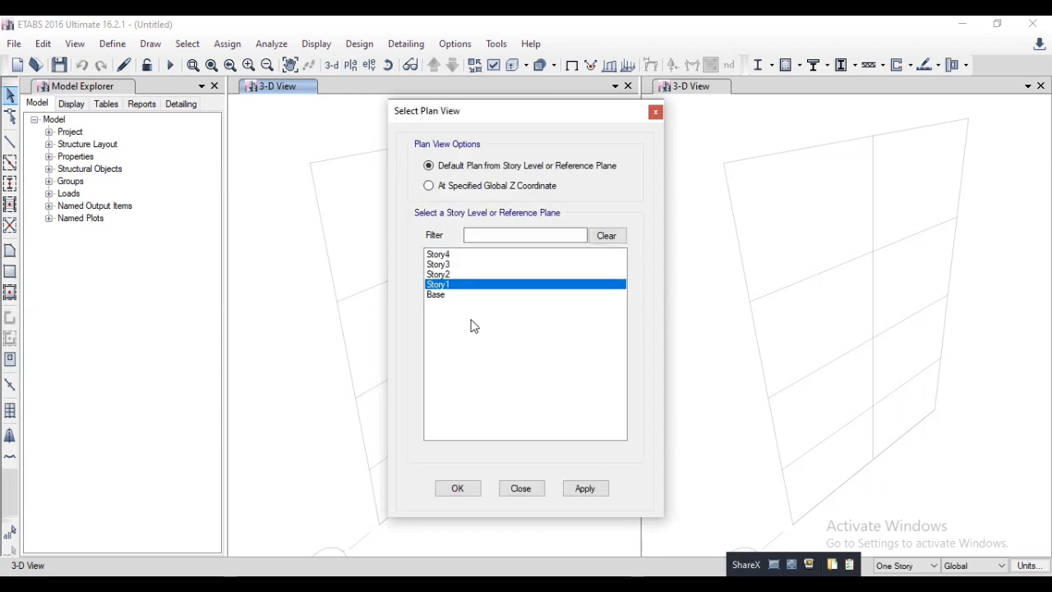
click(602, 491)
click(523, 489)
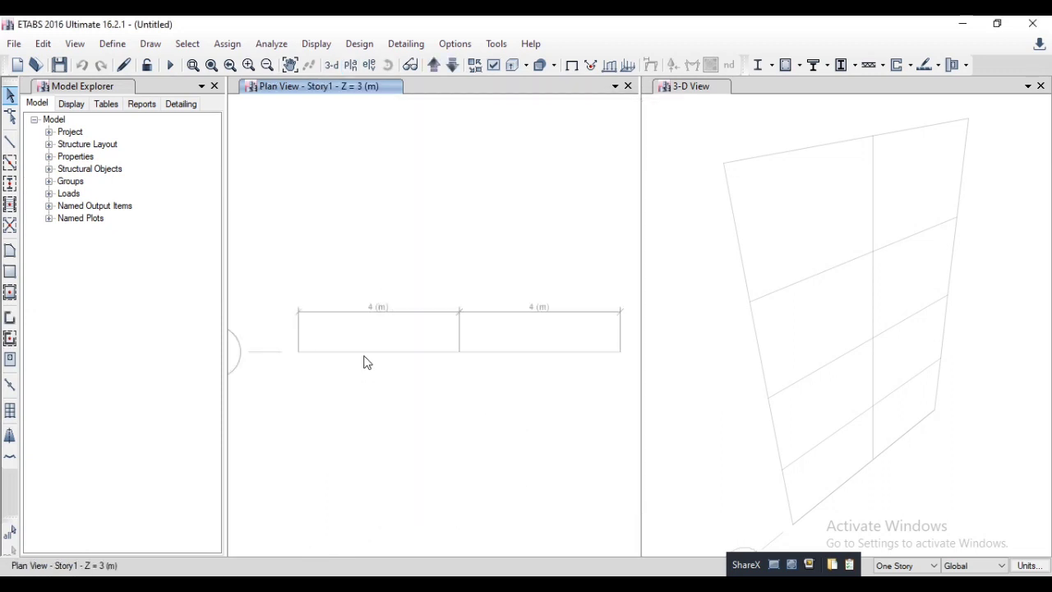
- Display the elevation view along grid D
click(369, 65)
click(411, 240)
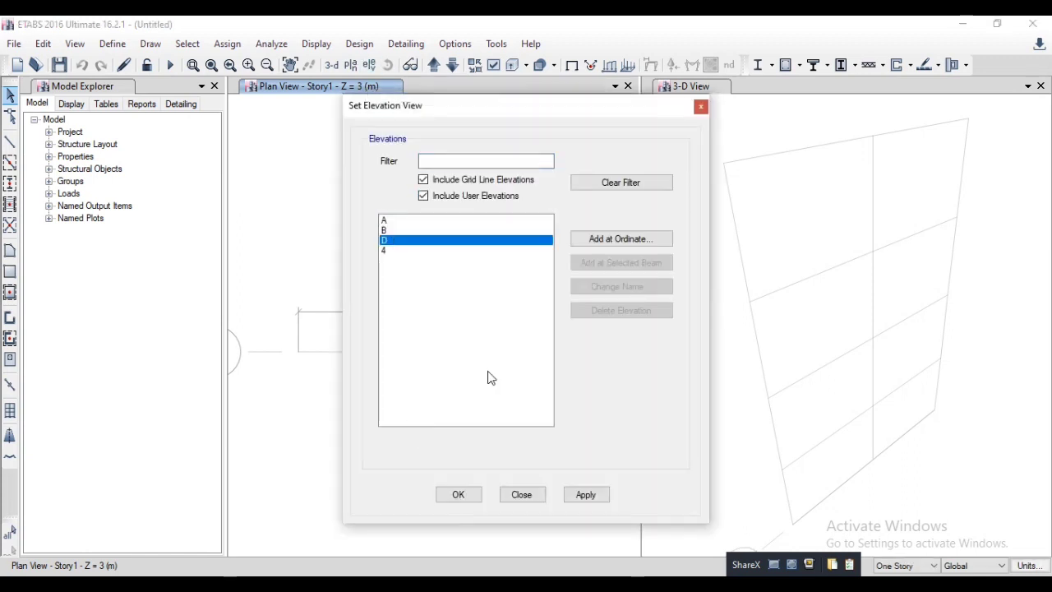
click(585, 496)
click(522, 494)
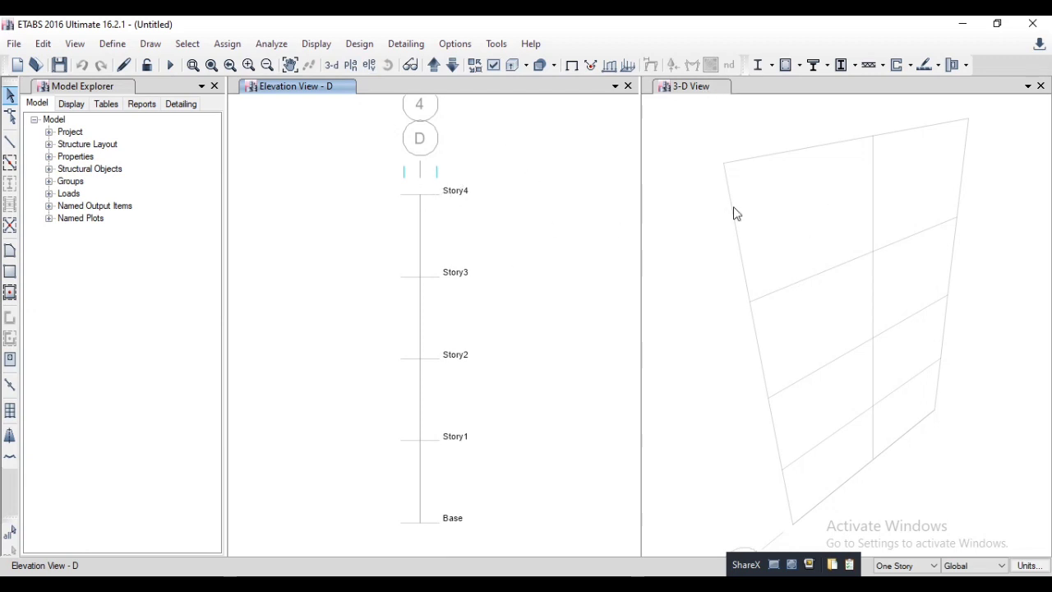
- Replace the grid D elevation view with the Story2 plan view
click(688, 86)
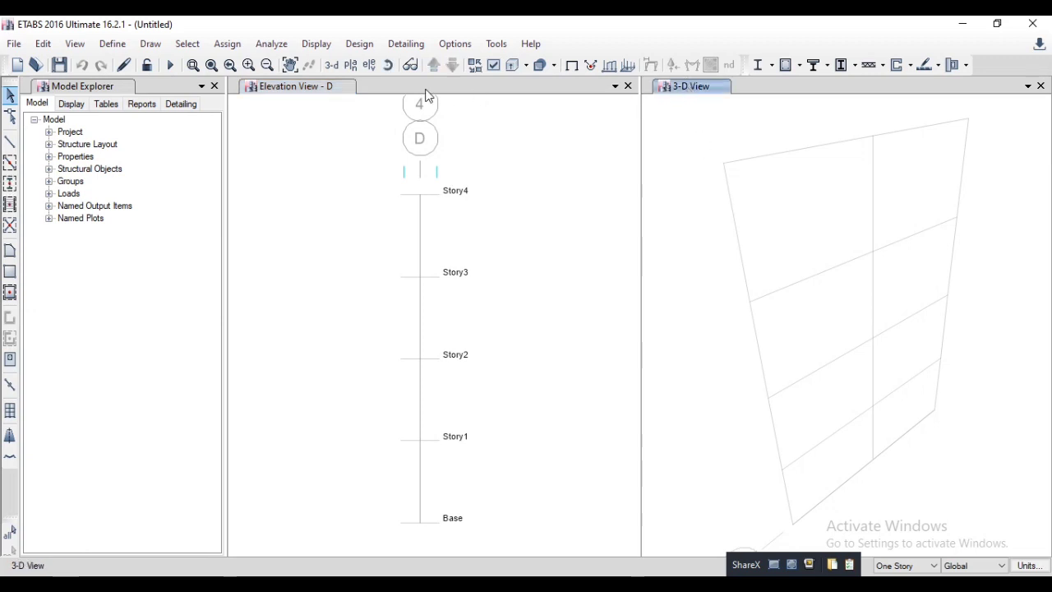
click(316, 89)
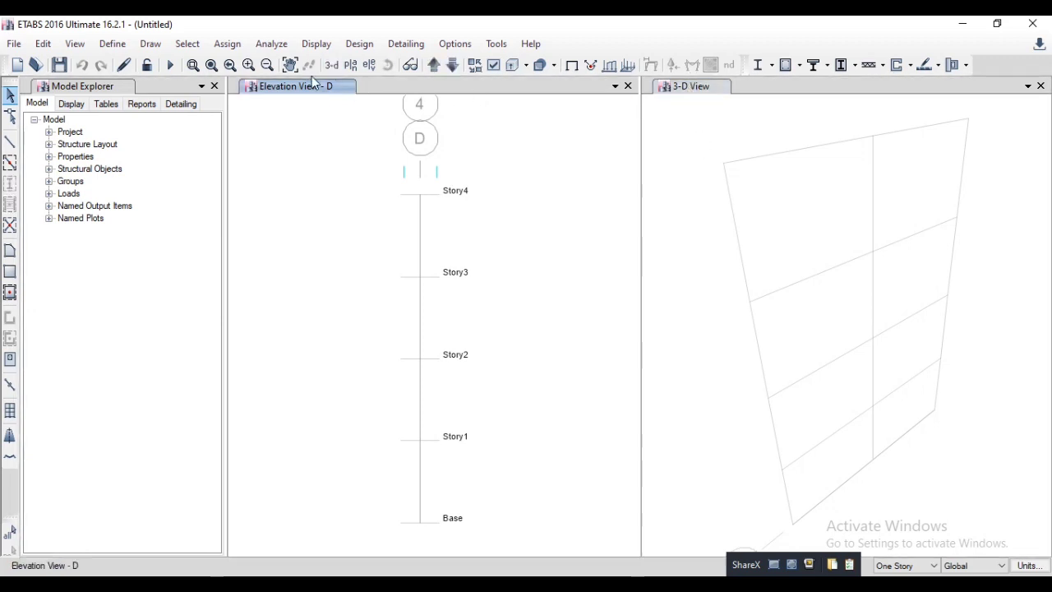
click(350, 65)
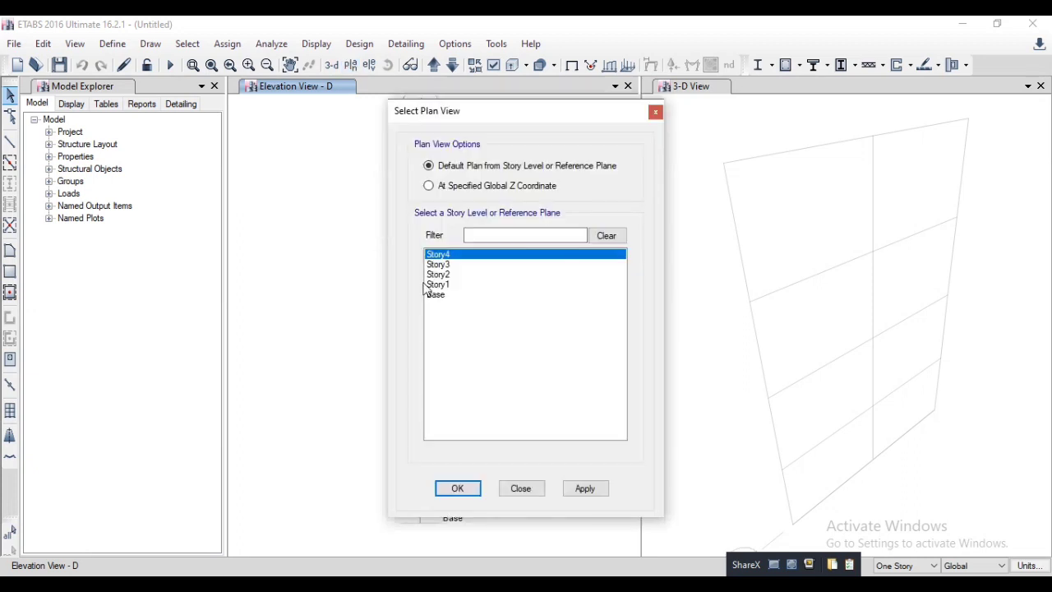
click(440, 275)
click(585, 489)
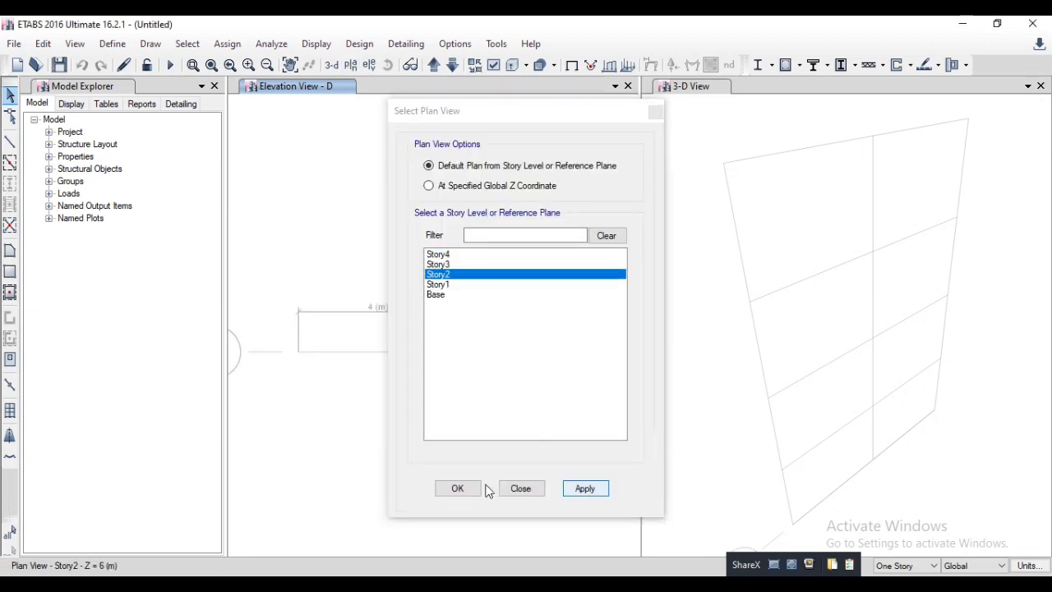
click(458, 489)
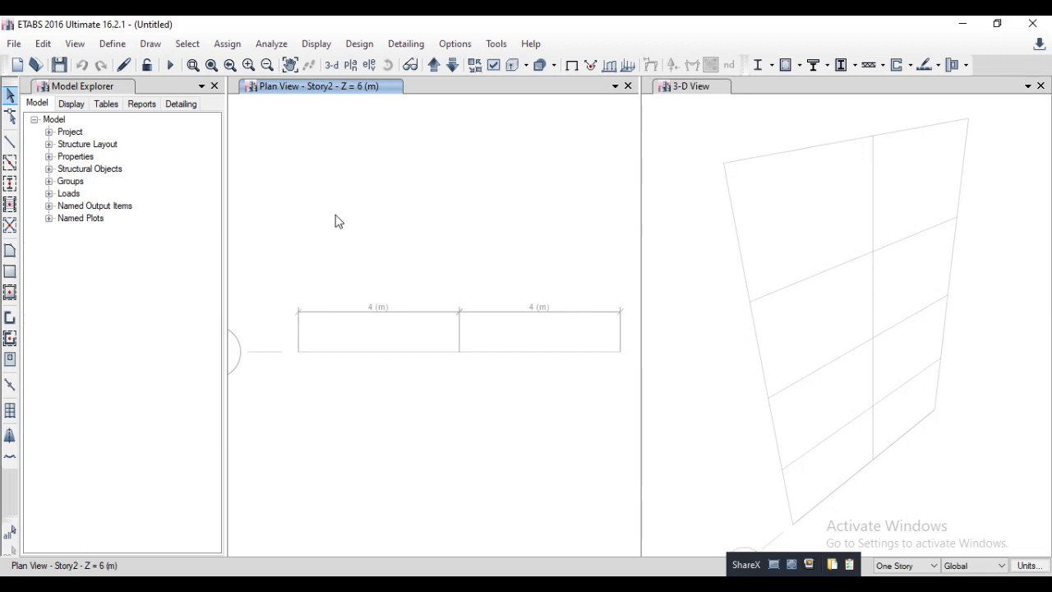
- Start the Draw Beam/Column/Brace command, look through the available section properties, and close the object properties
click(149, 45)
mouse_move(215, 136)
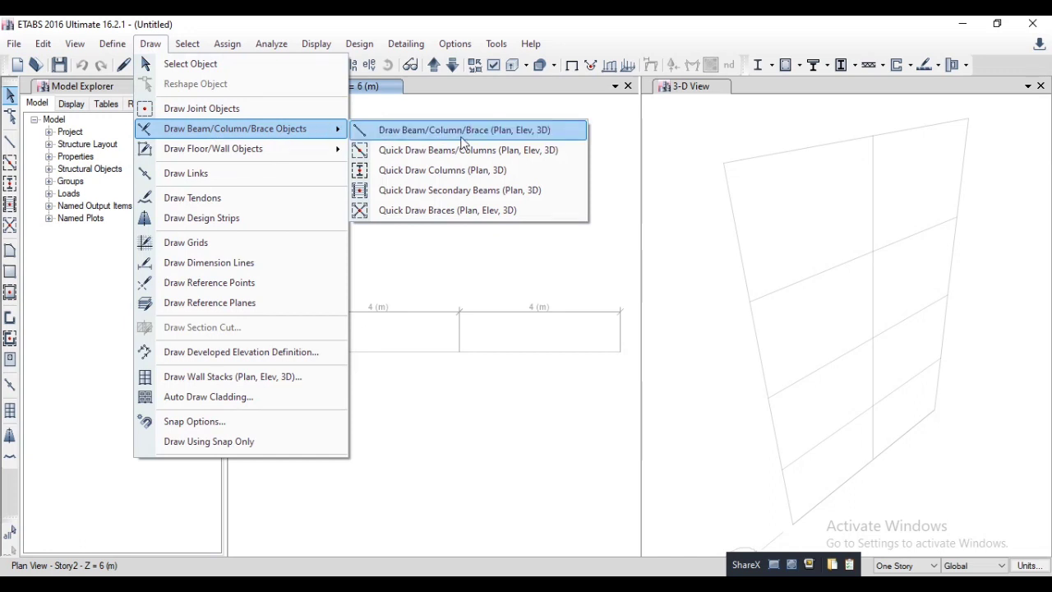
click(497, 139)
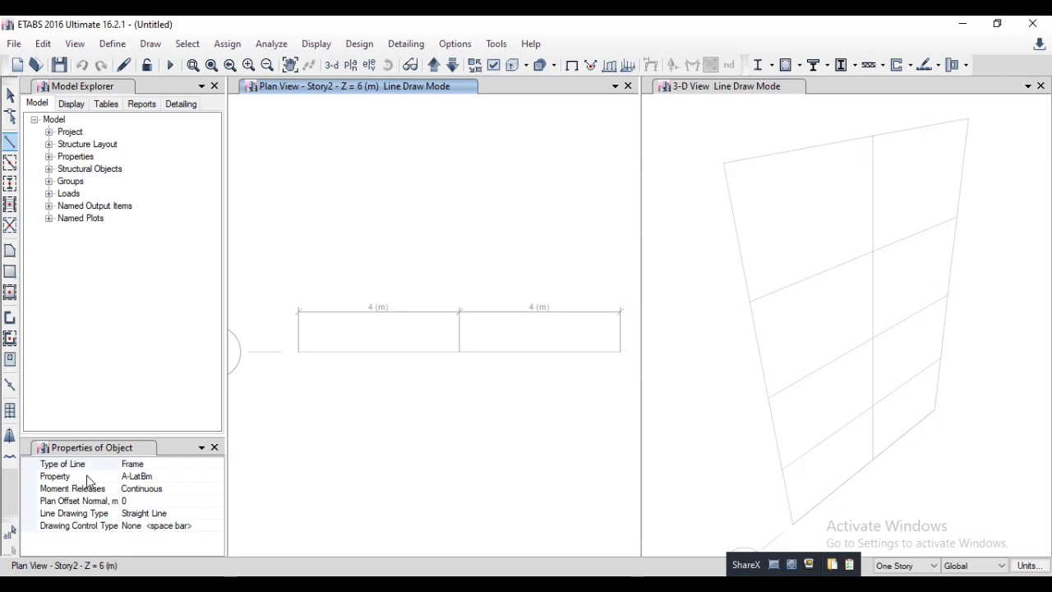
click(172, 475)
click(217, 477)
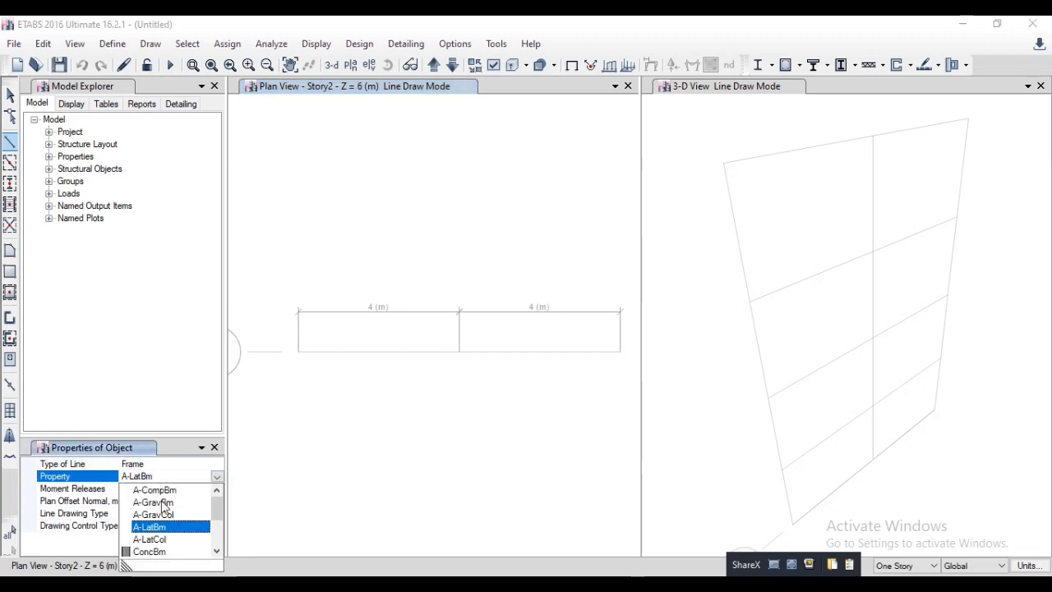
scroll(172, 514, down, 2)
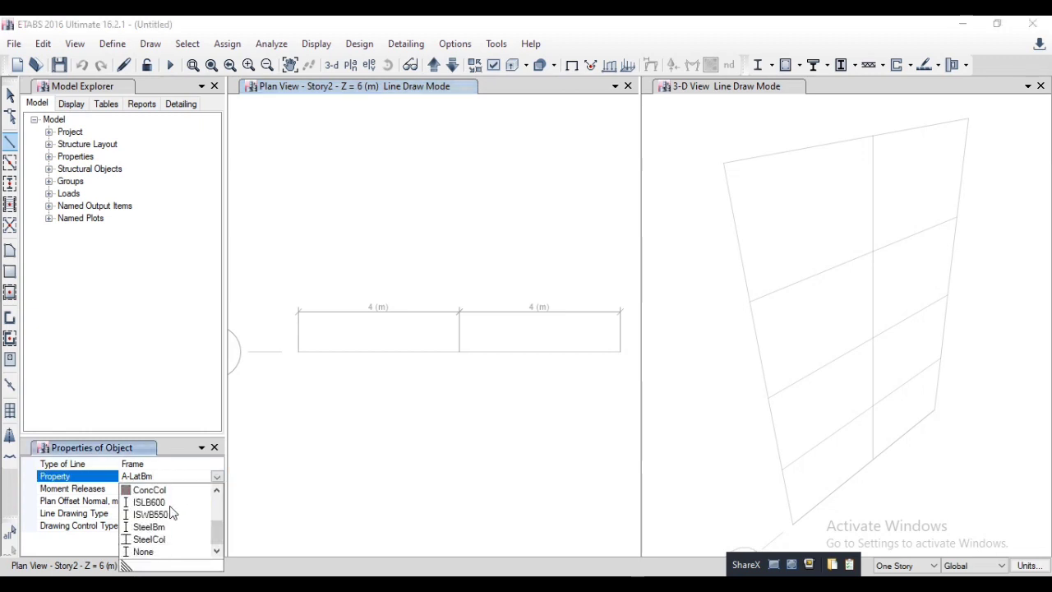
scroll(172, 514, up, 2)
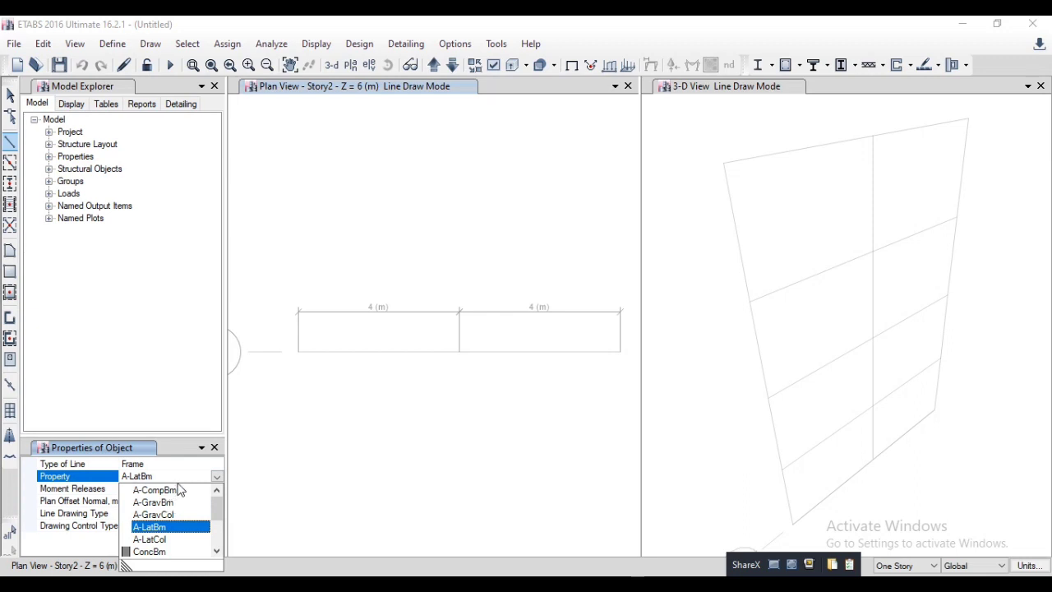
click(214, 448)
click(215, 448)
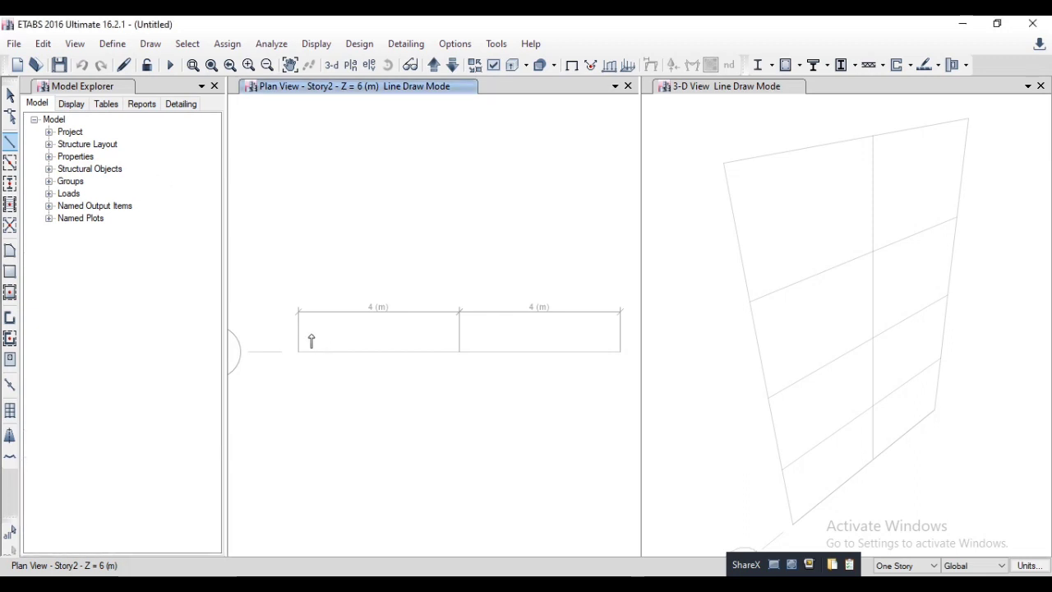
- Quick-draw A-LatBm frame beams with continuous ends on both 4 m grid bays in the Story2 plan
click(12, 142)
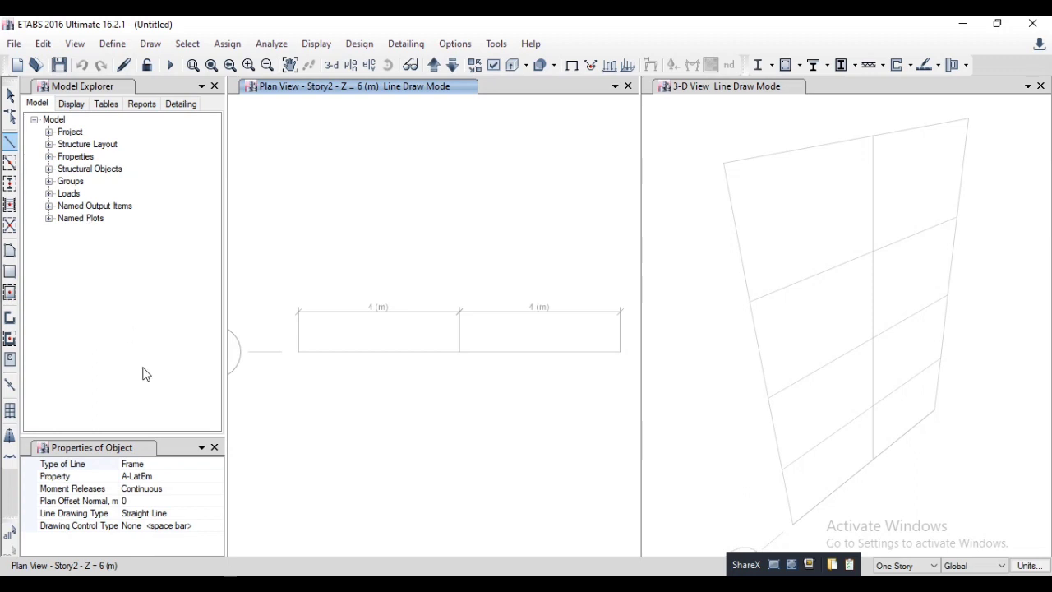
click(215, 447)
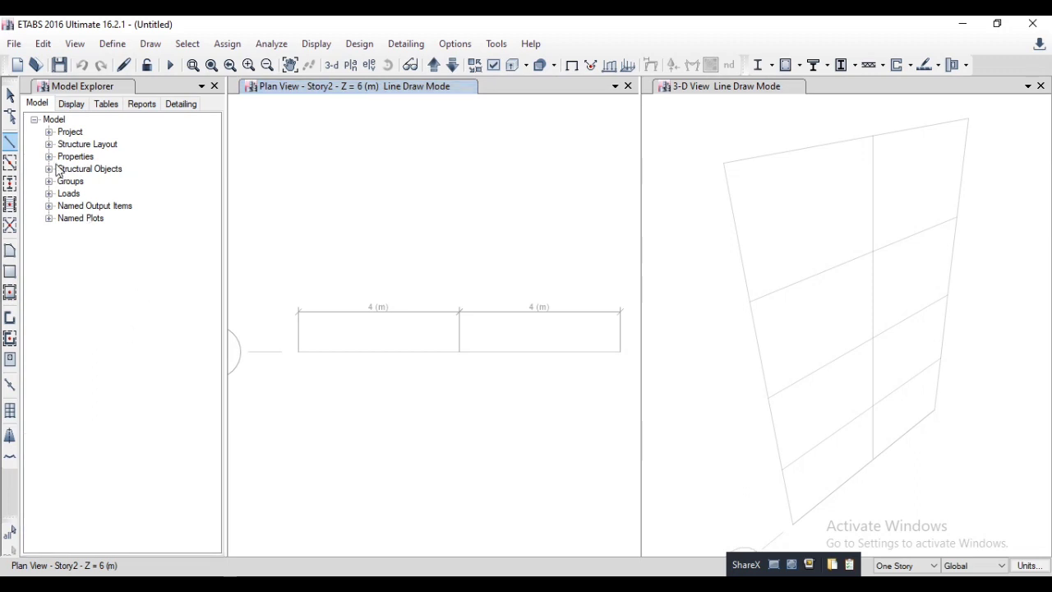
click(10, 164)
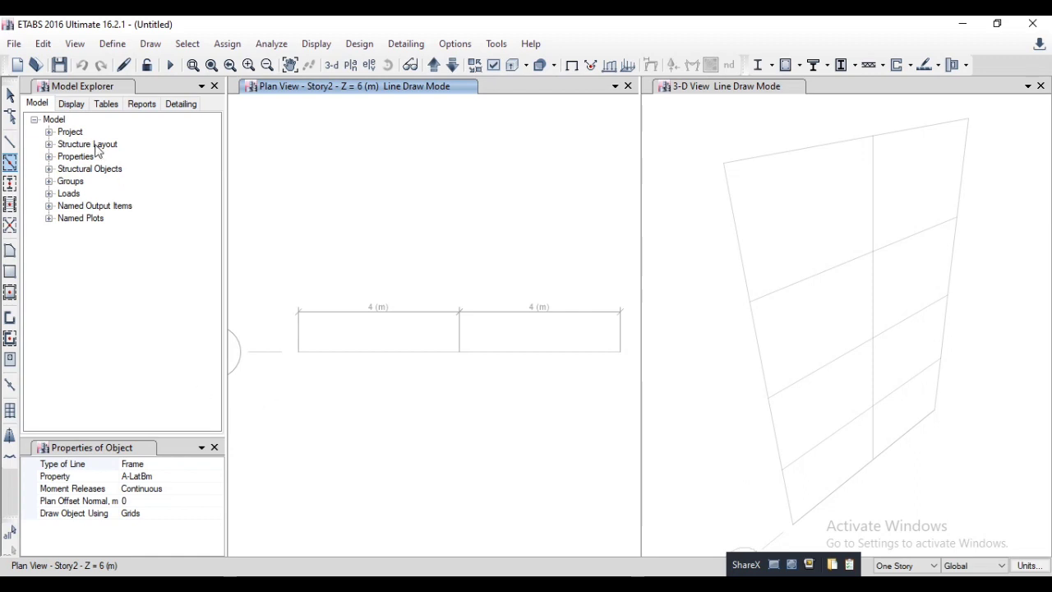
click(11, 163)
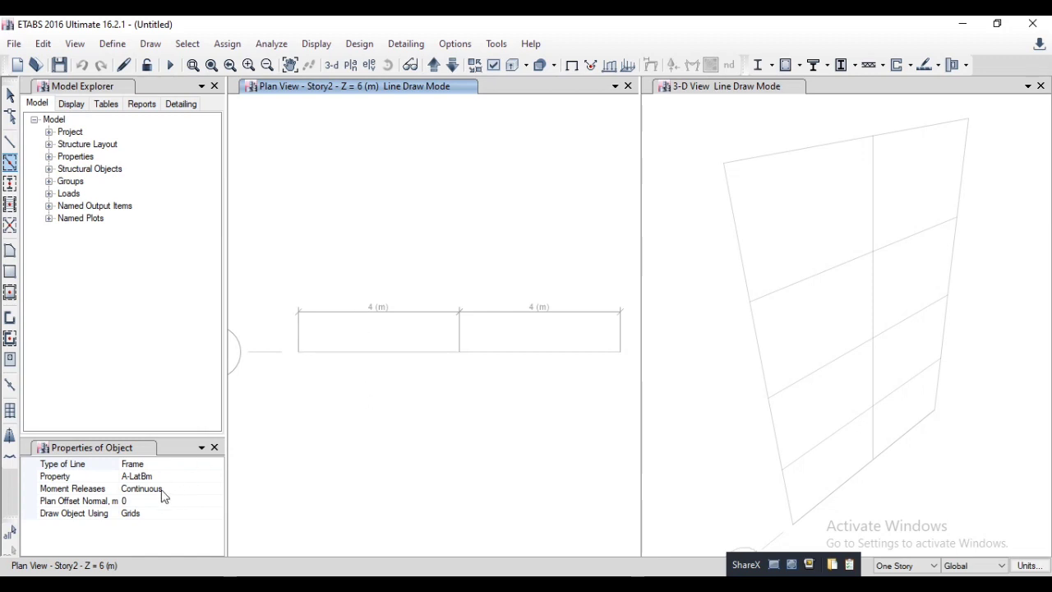
click(375, 353)
click(514, 354)
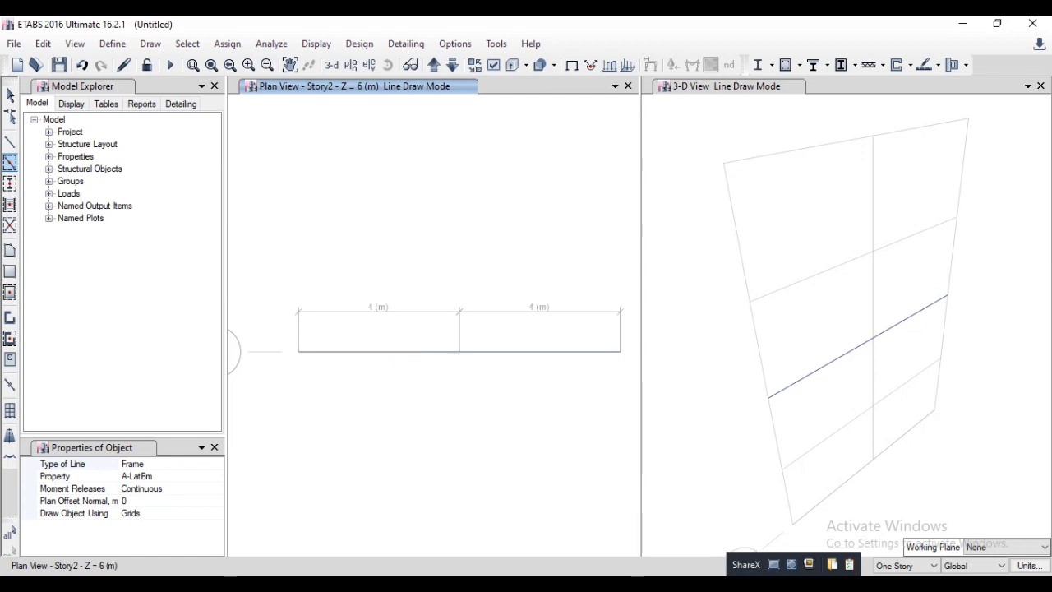
- Assign pinned restraints, fixing translation X, Y and Z, to the two outer end joints of the Story2 beam line
key(alt+Tab)
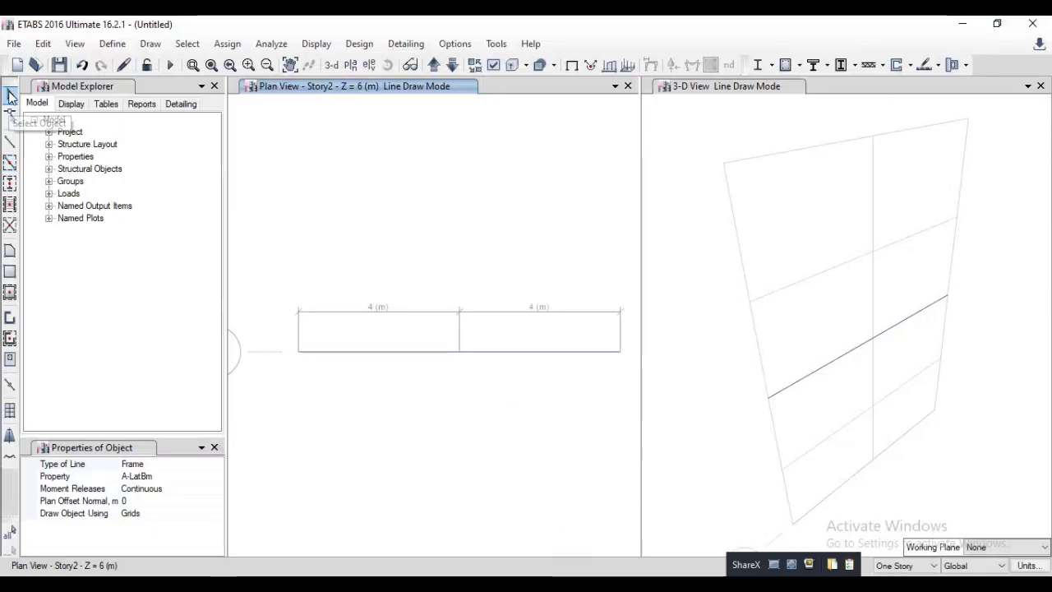
click(10, 96)
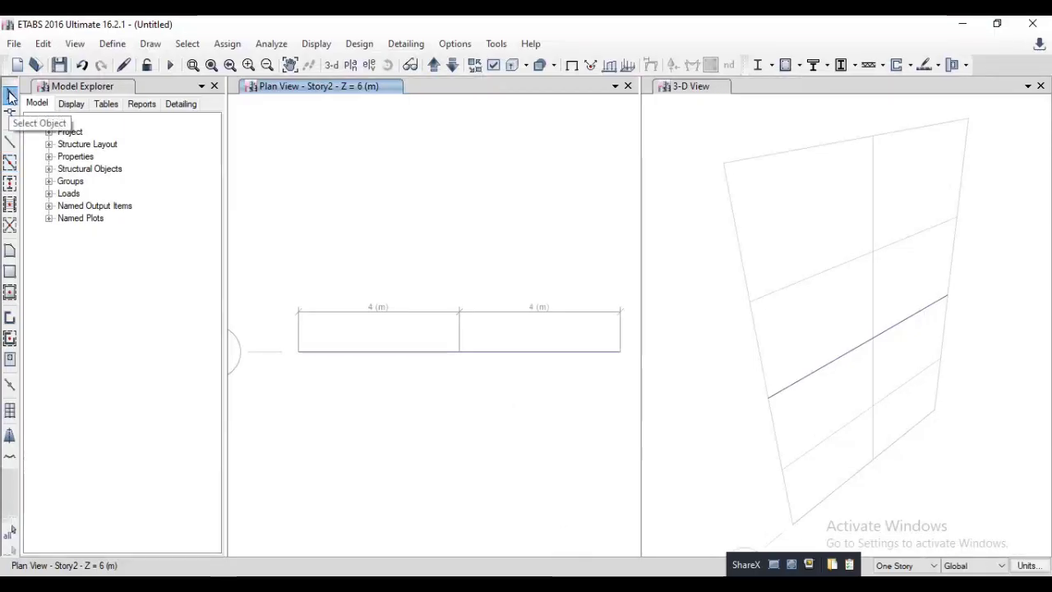
click(299, 352)
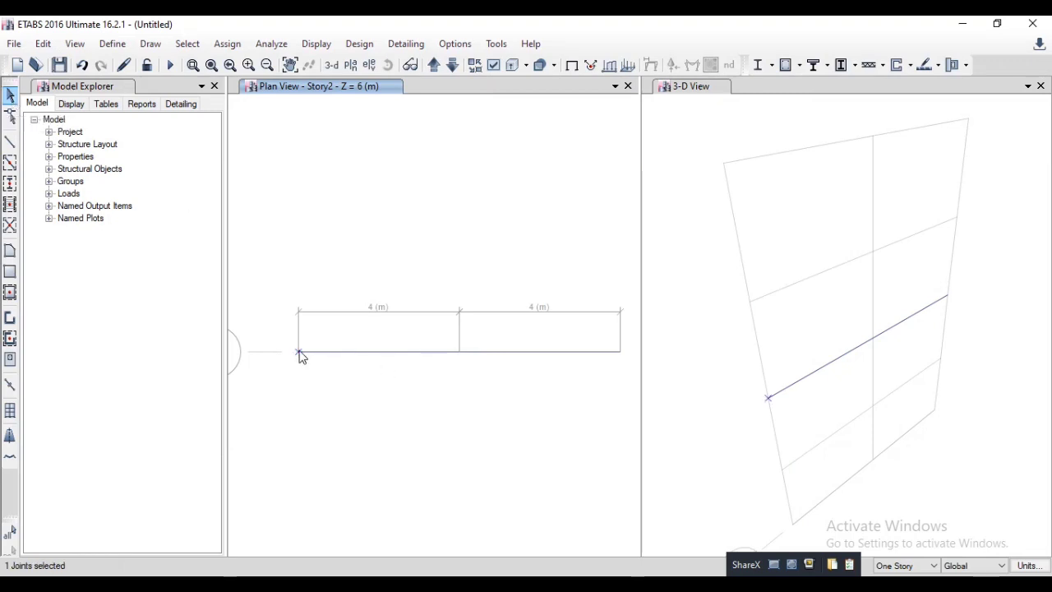
click(620, 353)
click(227, 44)
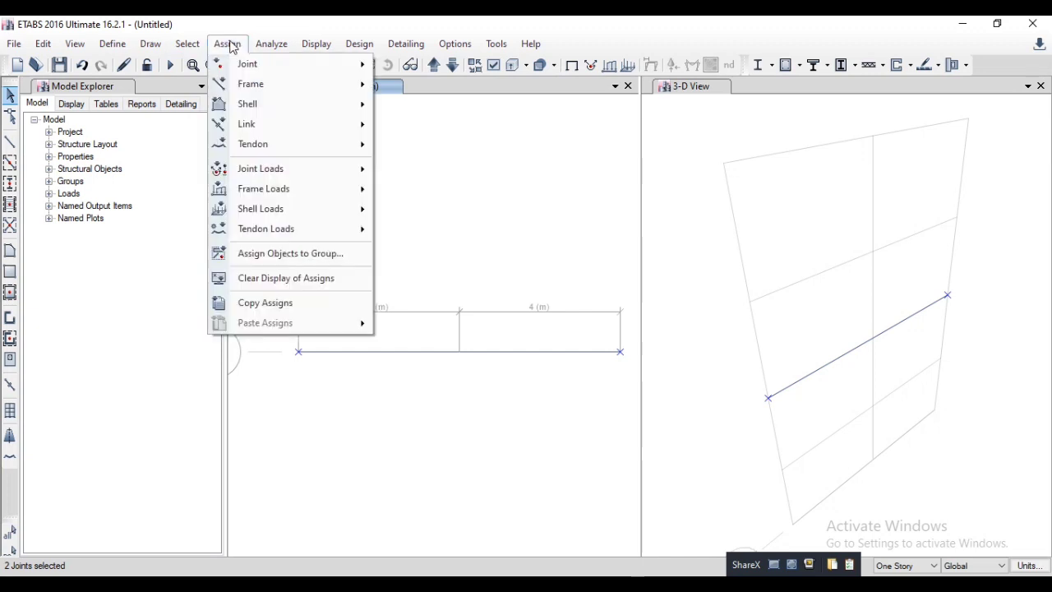
mouse_move(231, 64)
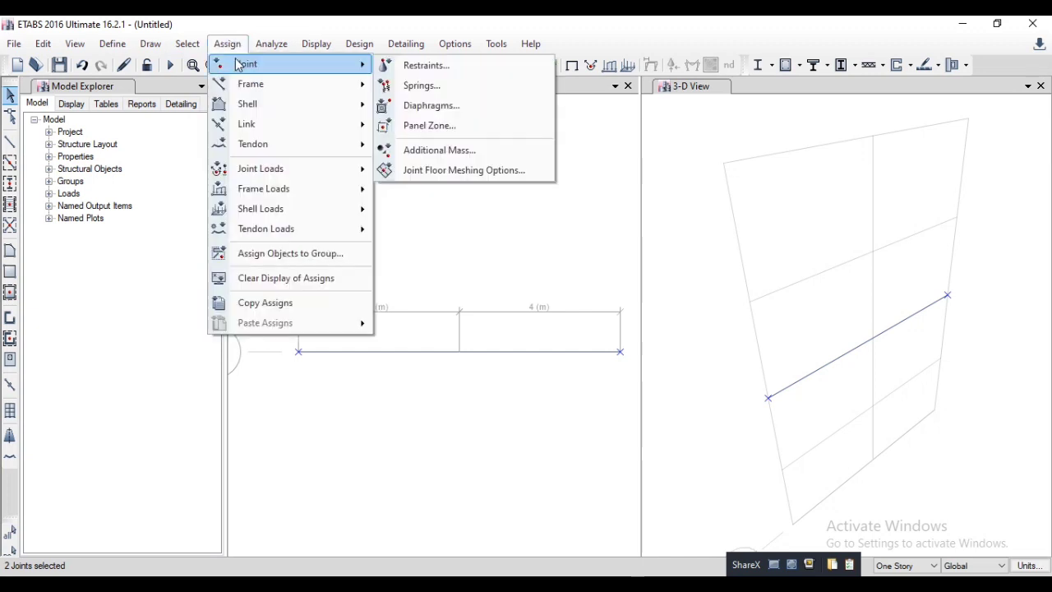
click(445, 65)
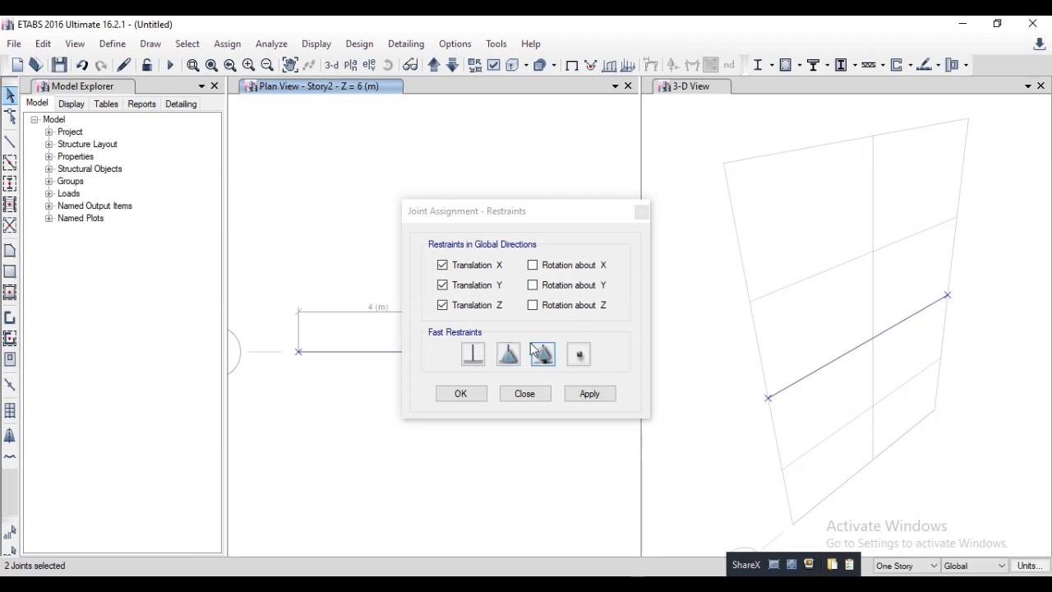
drag(536, 222, 816, 156)
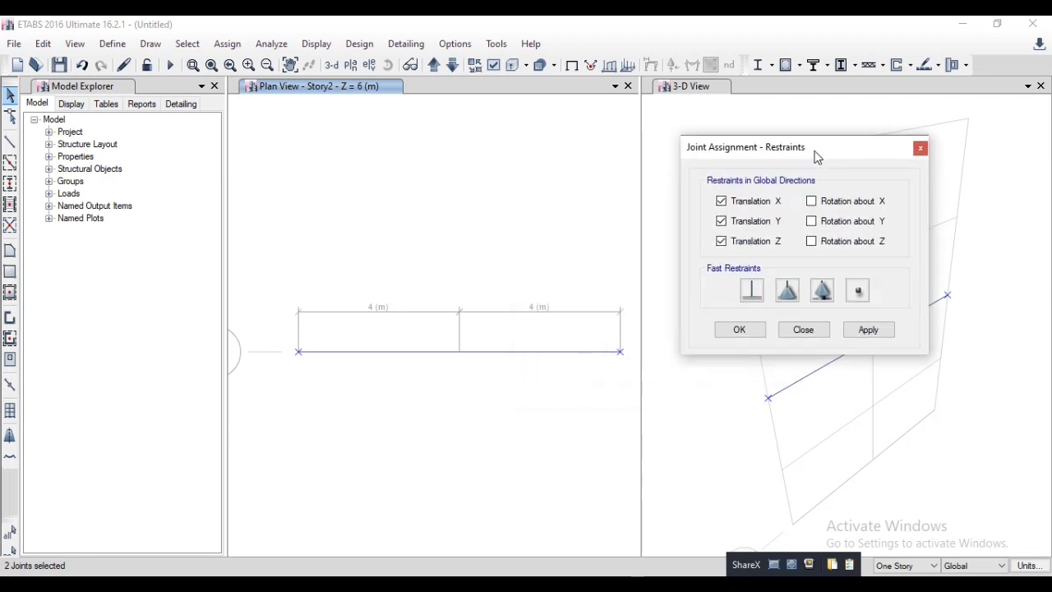
click(796, 292)
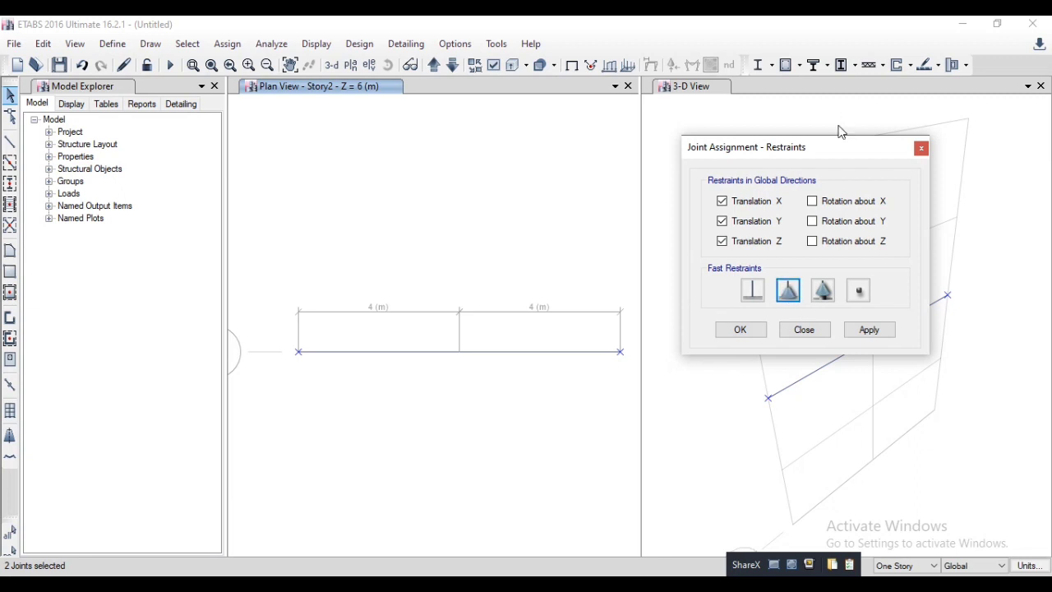
drag(804, 150, 483, 79)
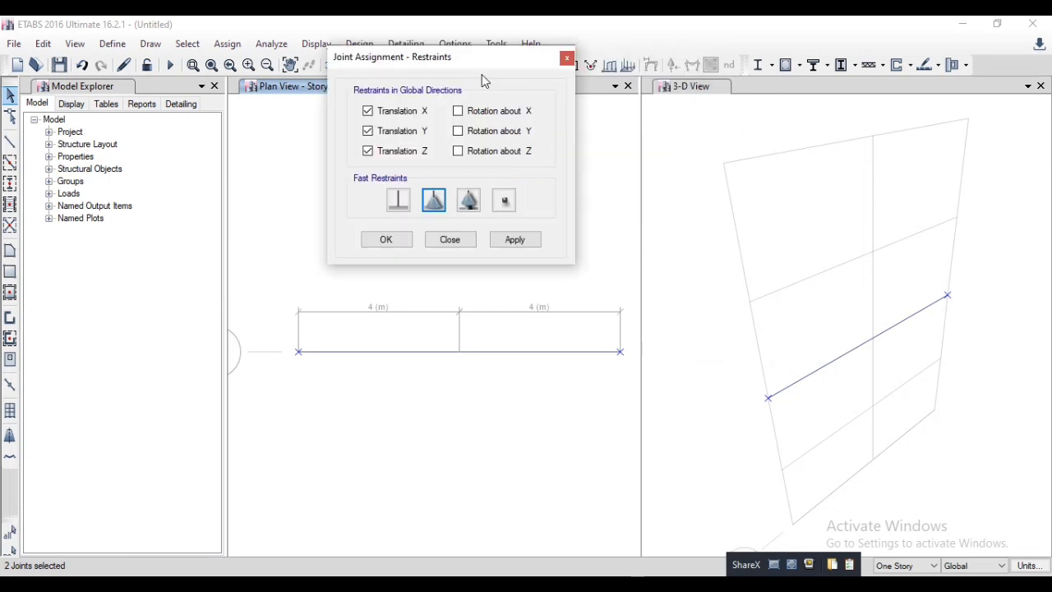
click(684, 94)
click(515, 240)
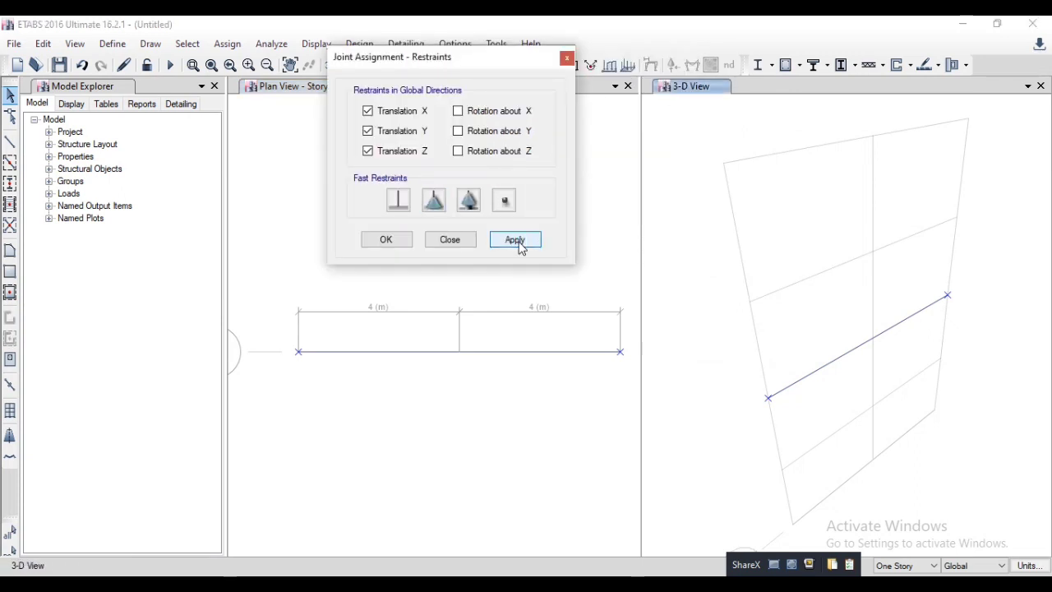
click(382, 239)
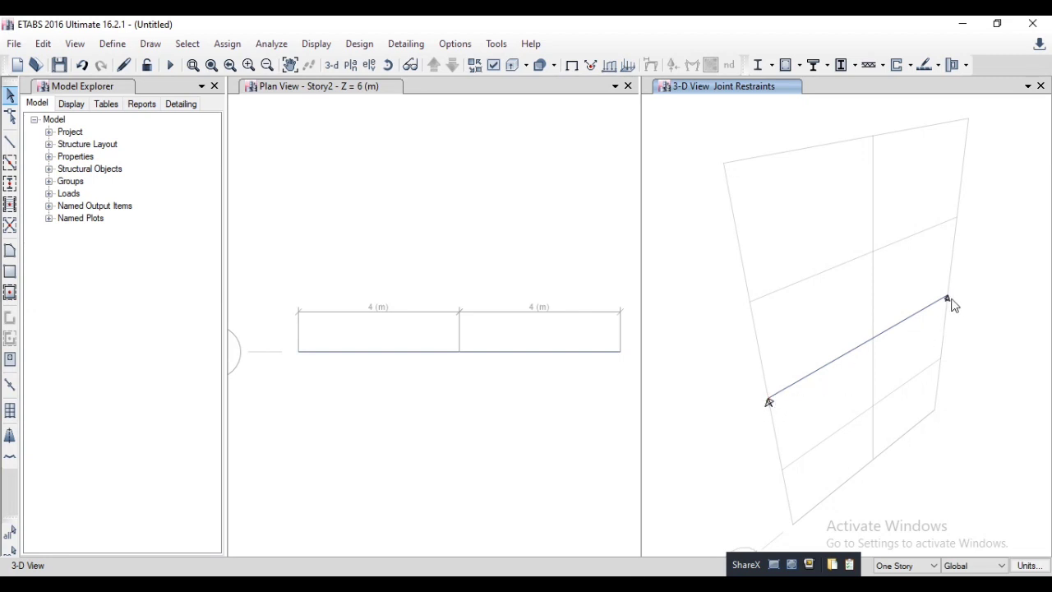
scroll(812, 363, up, 5)
scroll(811, 365, down, 5)
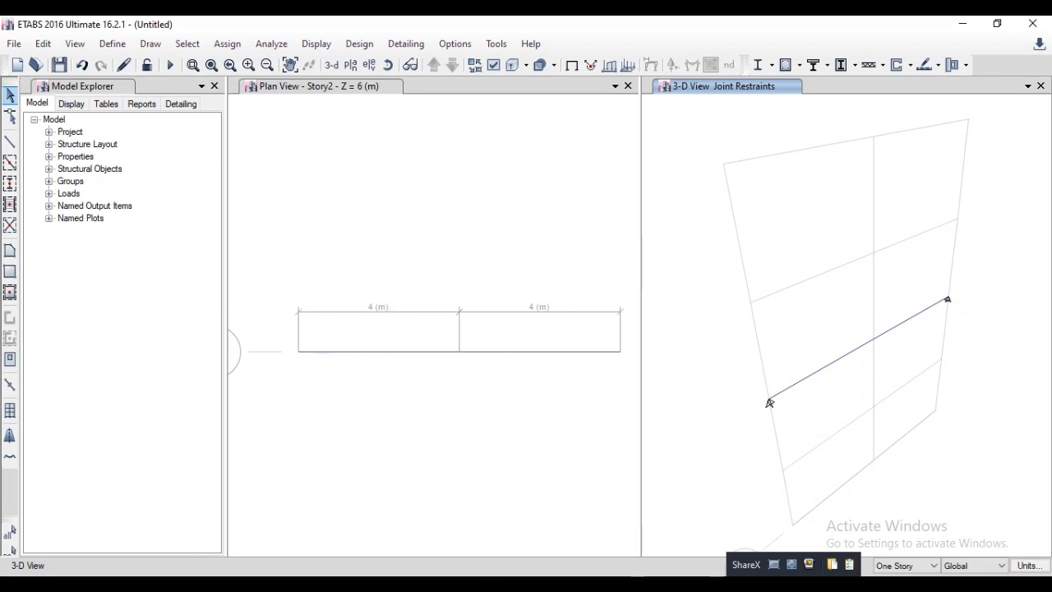
- Check the reference beam problem in the PDF, and assign a uniform 10 kN/m Dead gravity load to the first 4 m beam
key(alt+Tab)
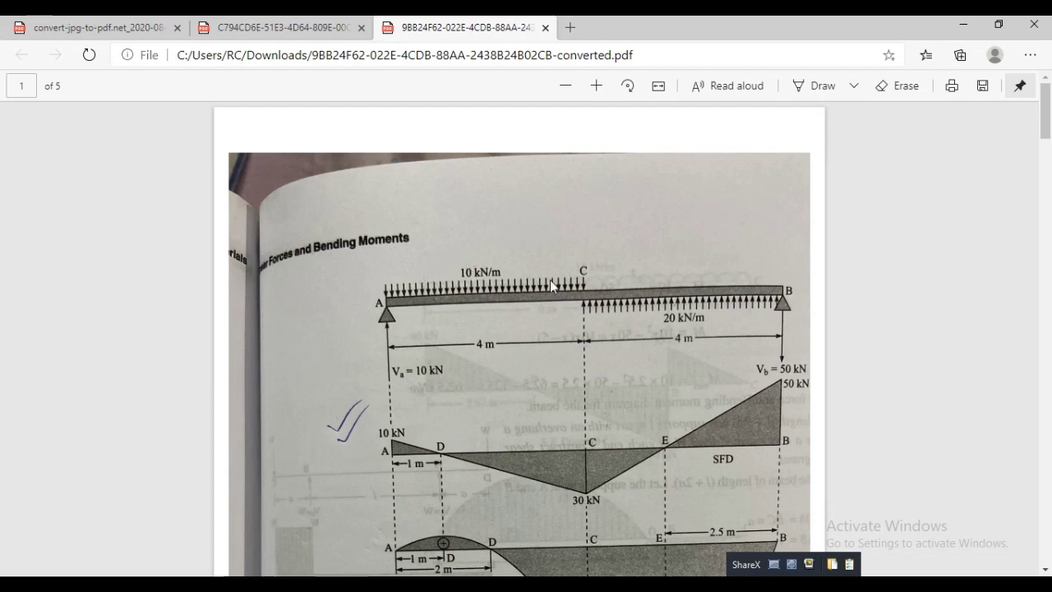
click(587, 588)
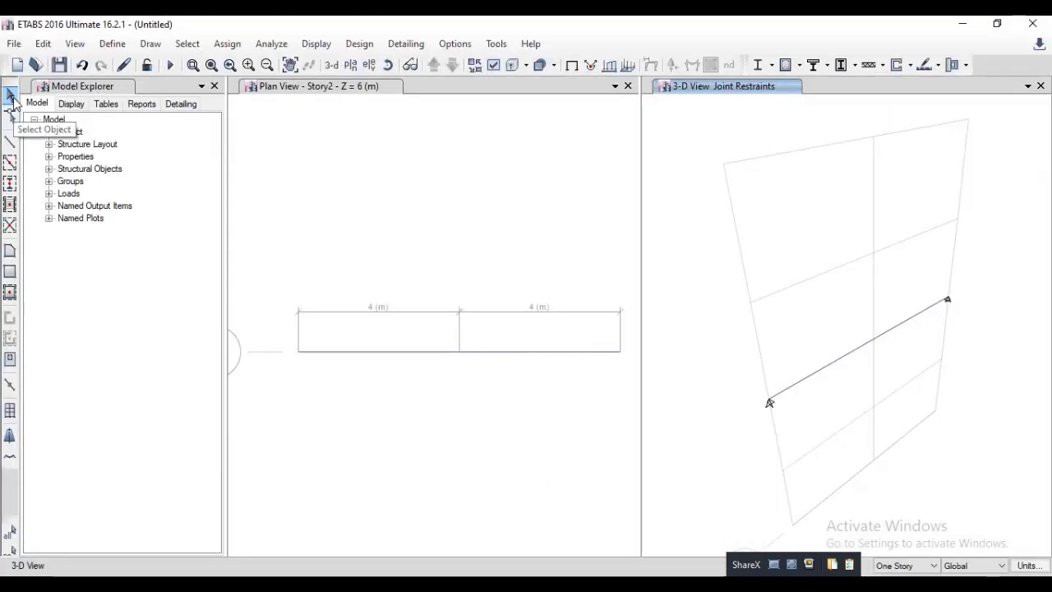
click(381, 352)
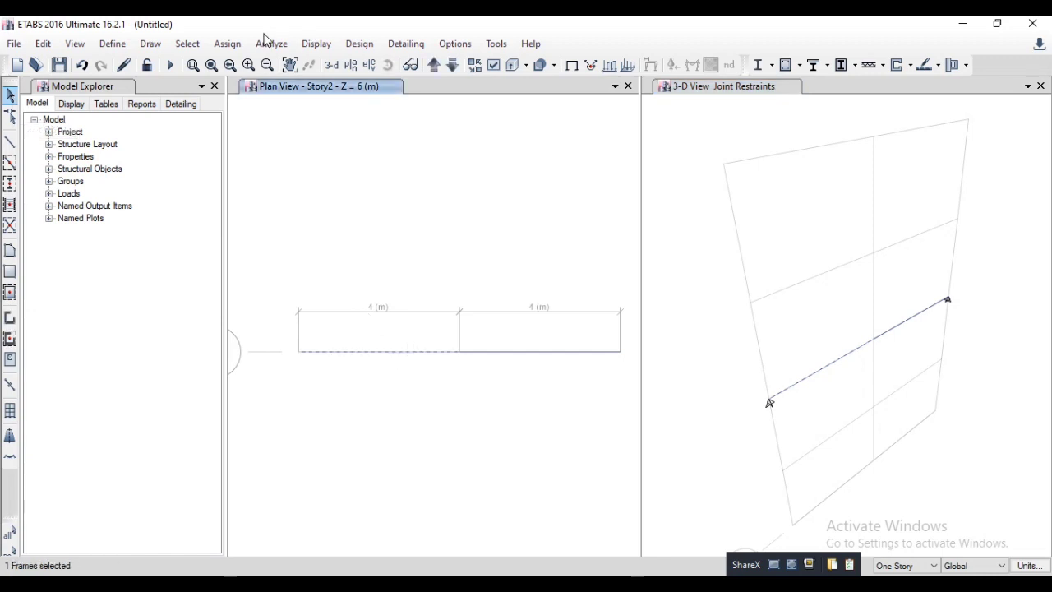
click(228, 43)
mouse_move(297, 200)
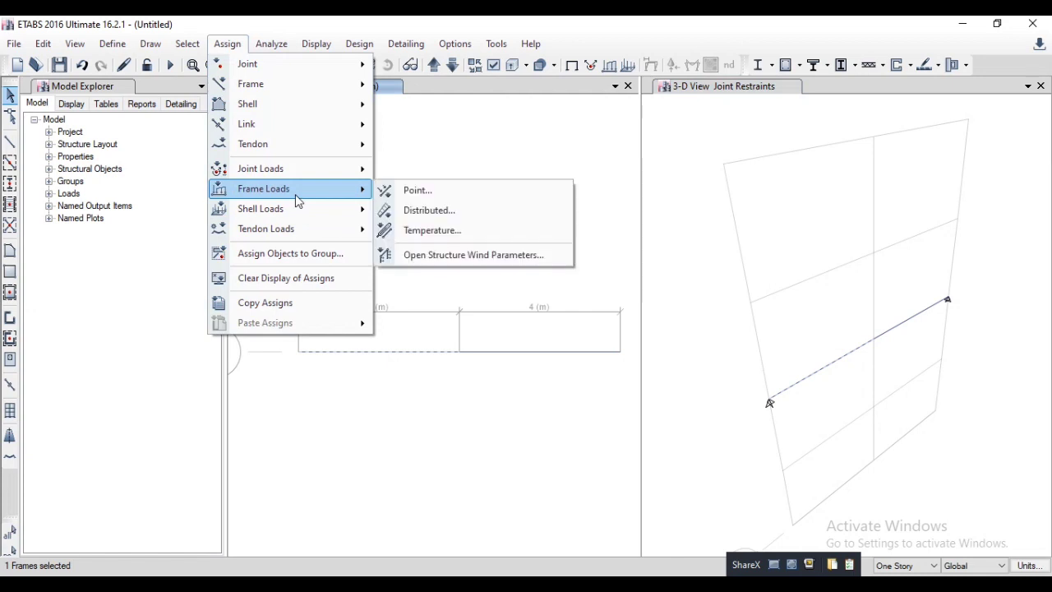
click(445, 212)
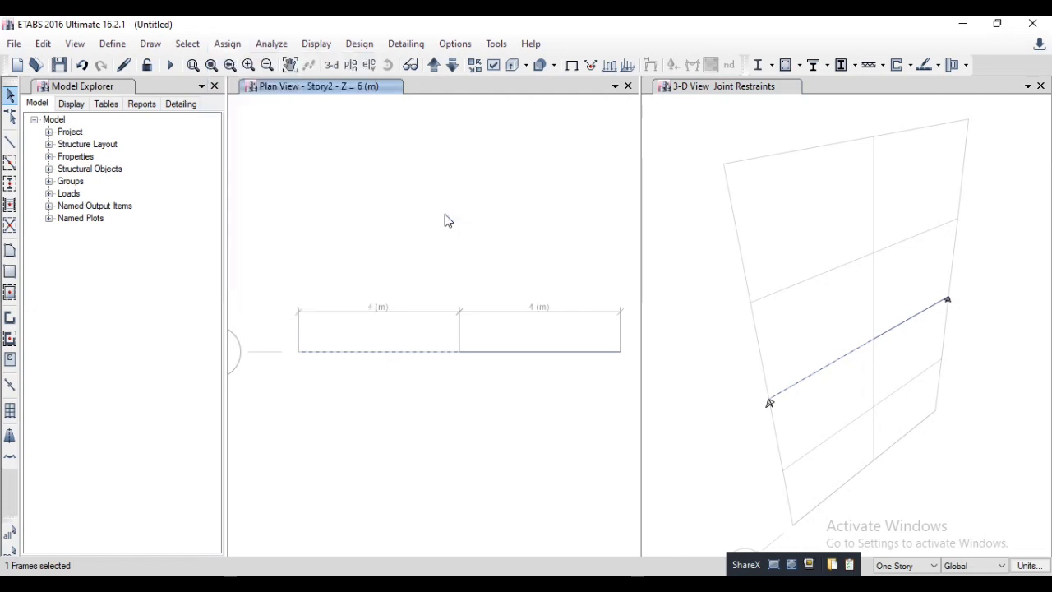
click(404, 432)
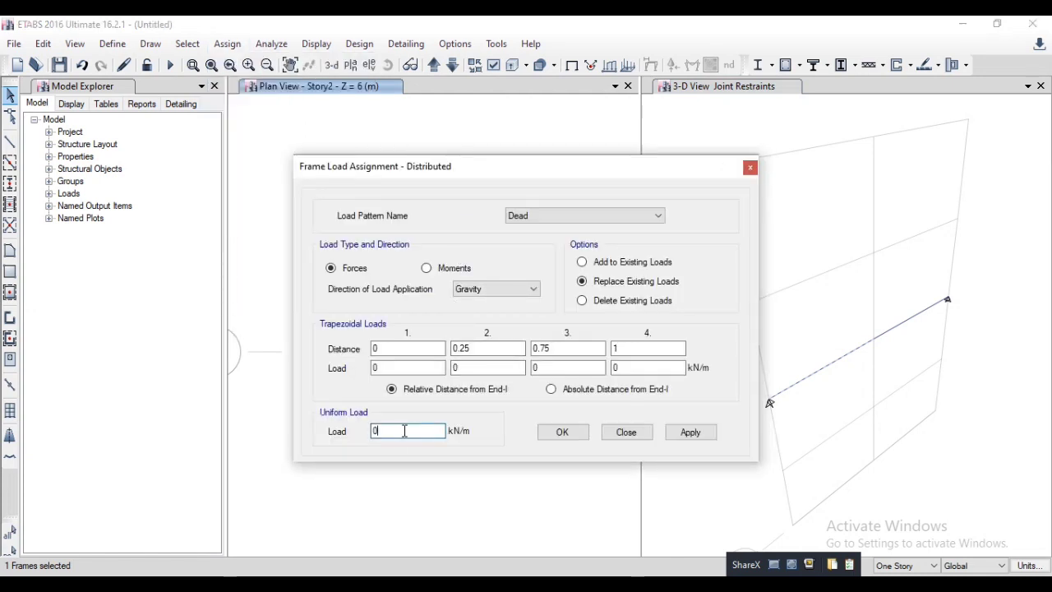
key(alt+Tab)
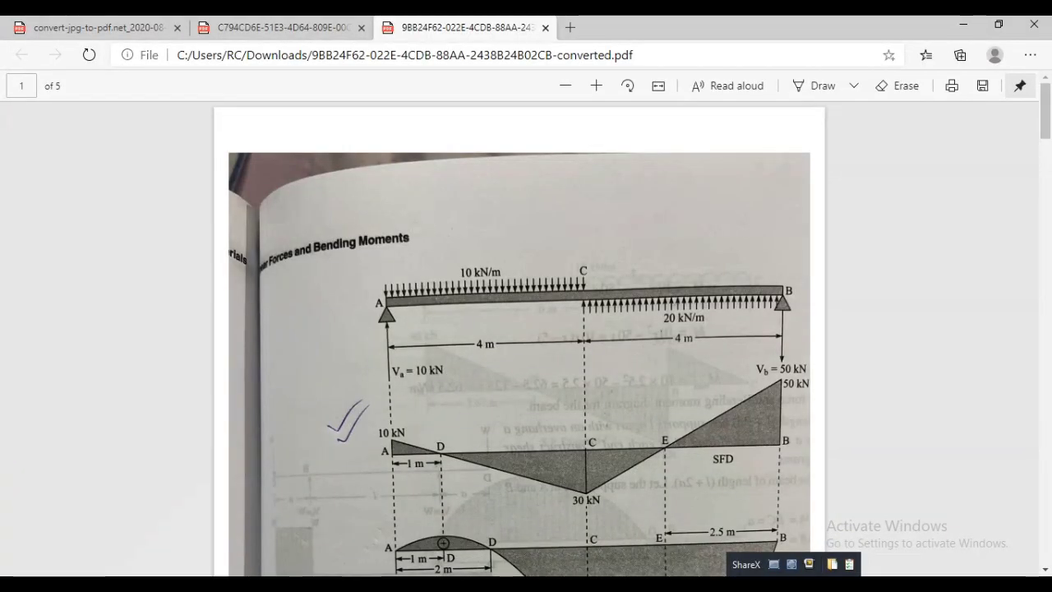
key(alt+Tab)
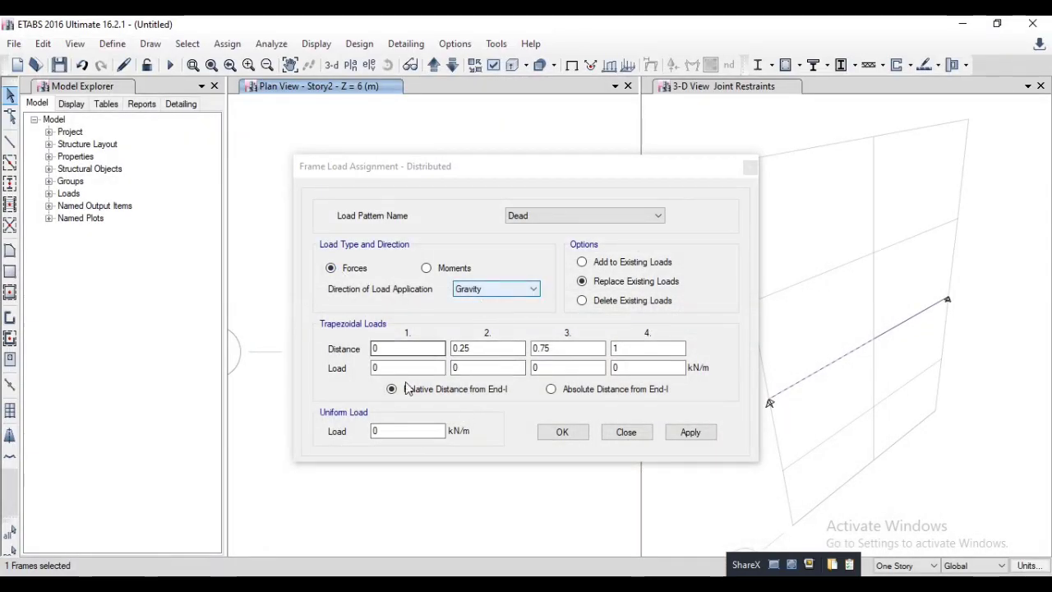
click(406, 432)
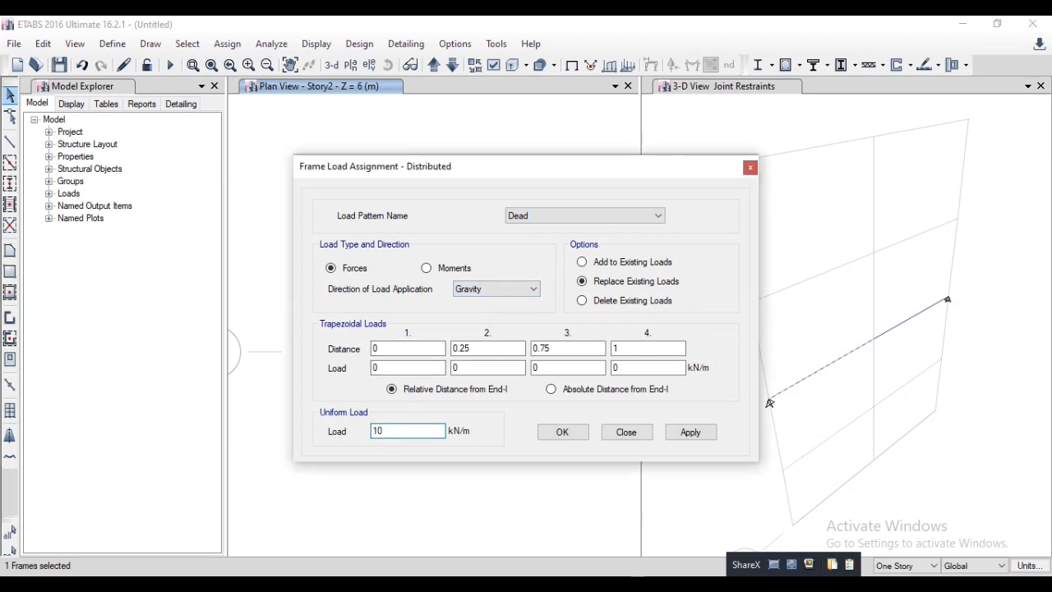
click(705, 89)
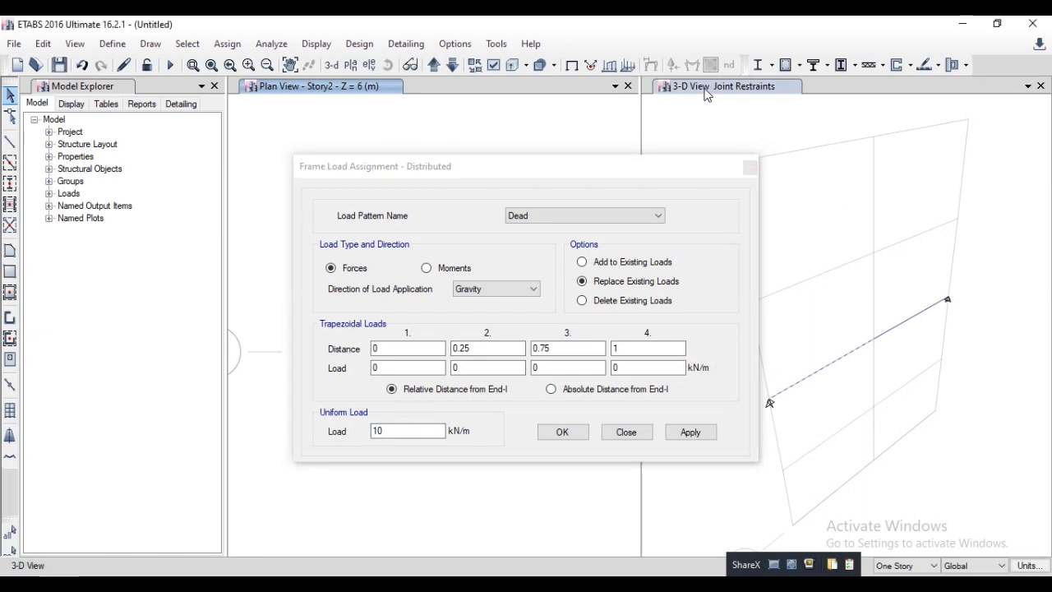
drag(659, 169, 482, 115)
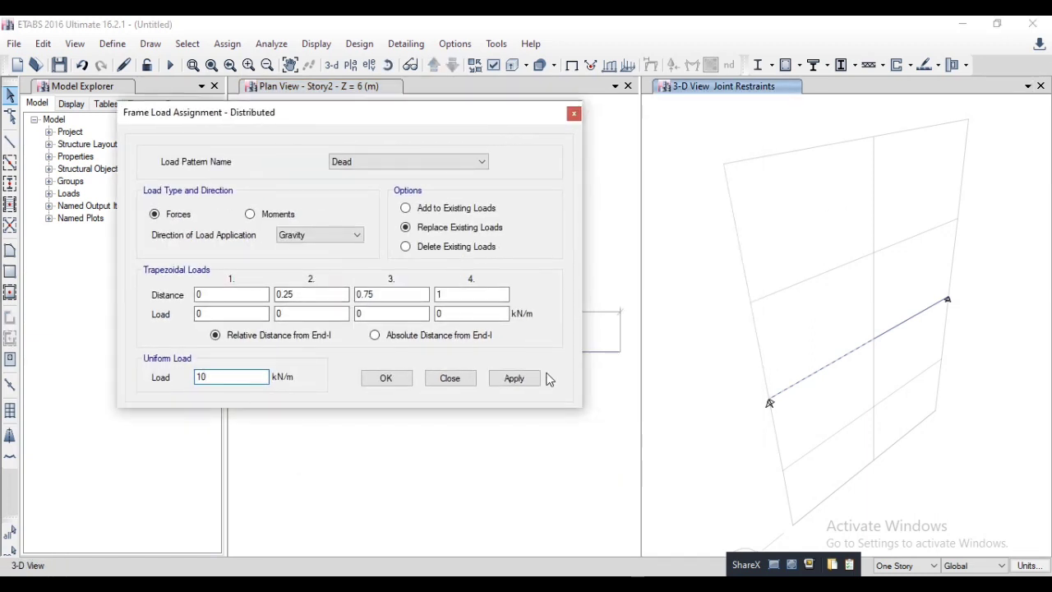
click(514, 378)
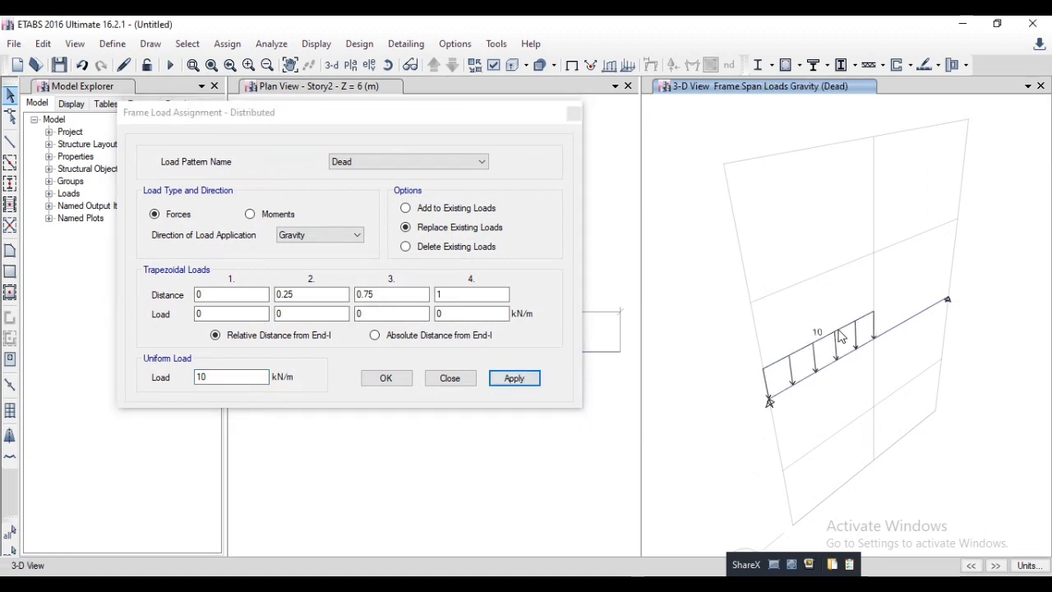
click(450, 378)
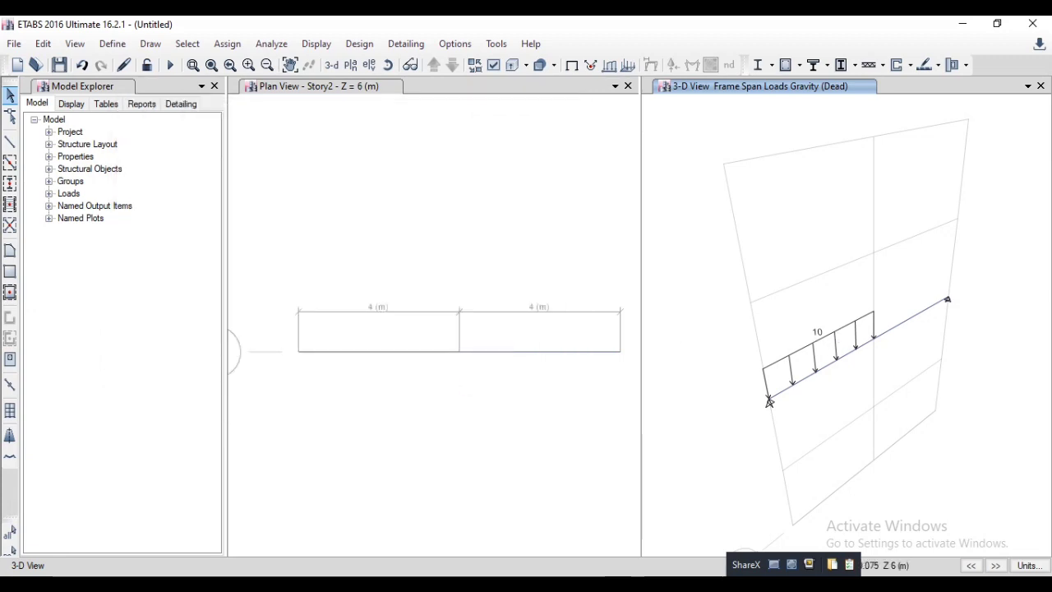
- Check the second span's load in the reference PDF, and start a distributed frame load assignment on the second 4 m beam
key(alt+Tab)
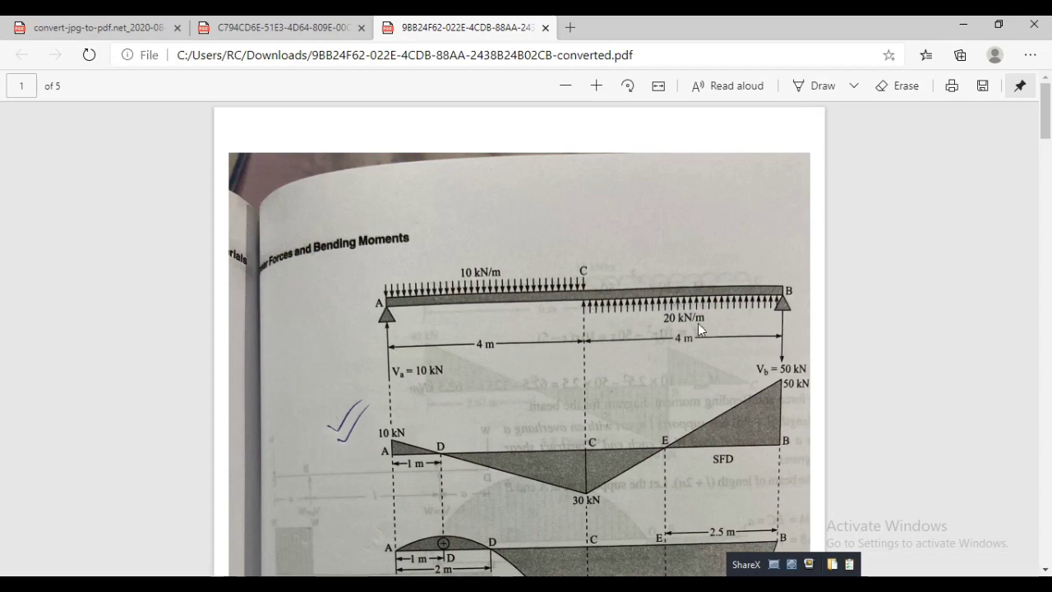
key(alt+Tab)
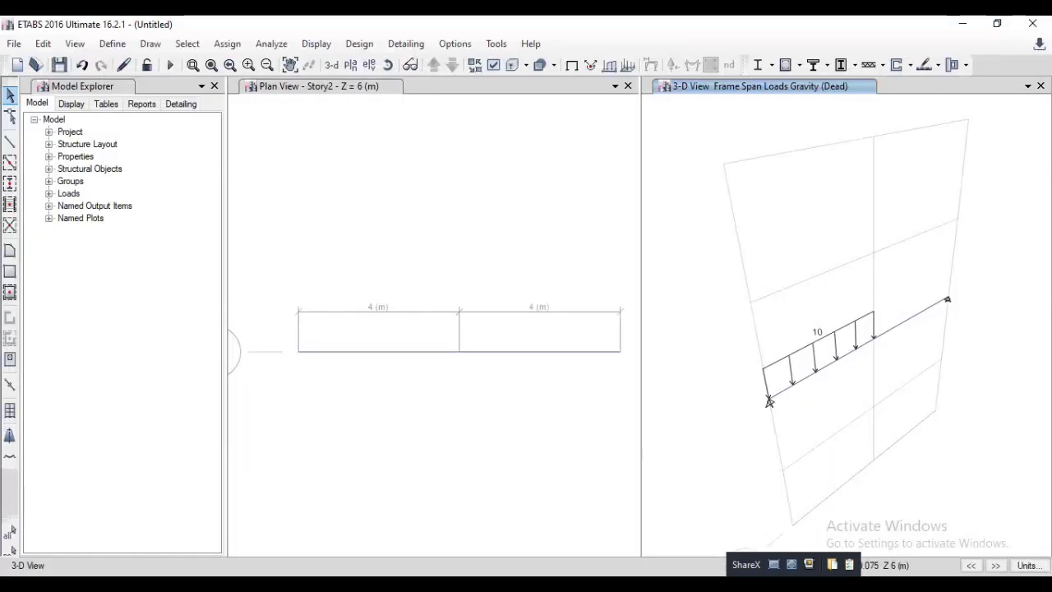
click(535, 353)
click(534, 352)
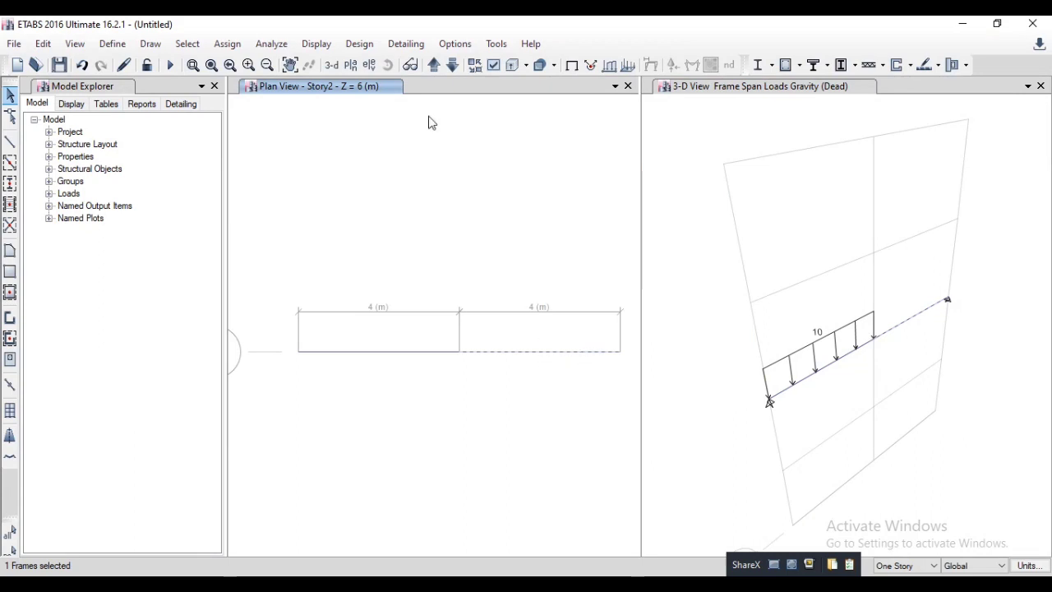
click(268, 43)
click(222, 45)
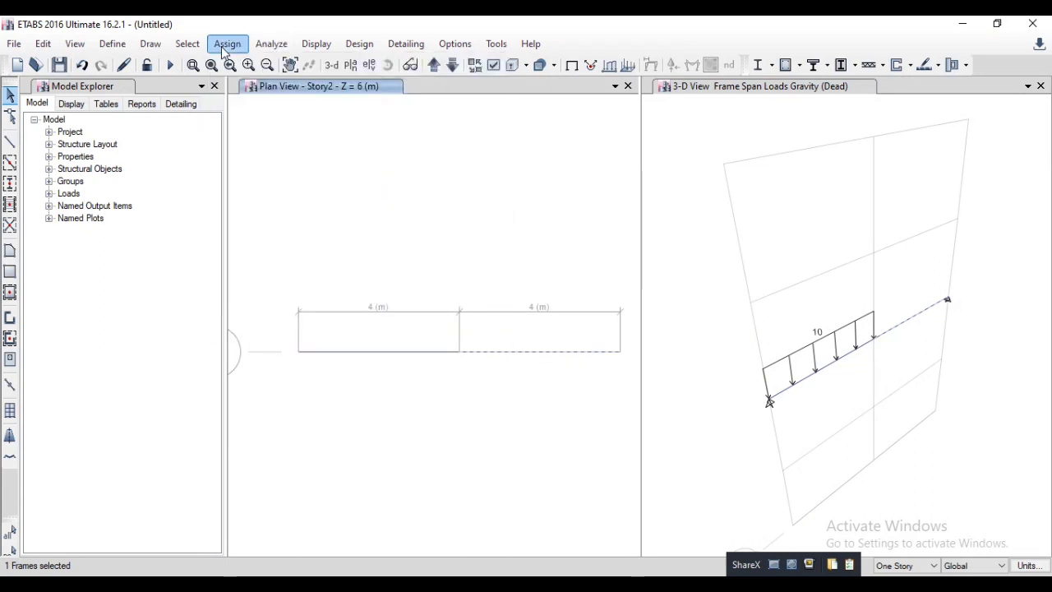
click(222, 45)
mouse_move(297, 189)
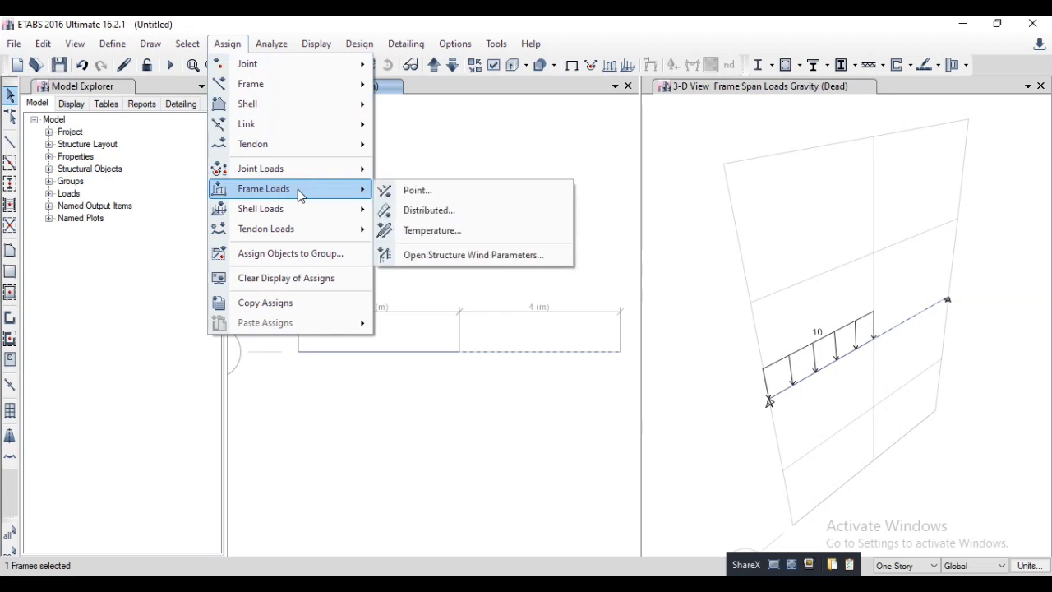
click(457, 217)
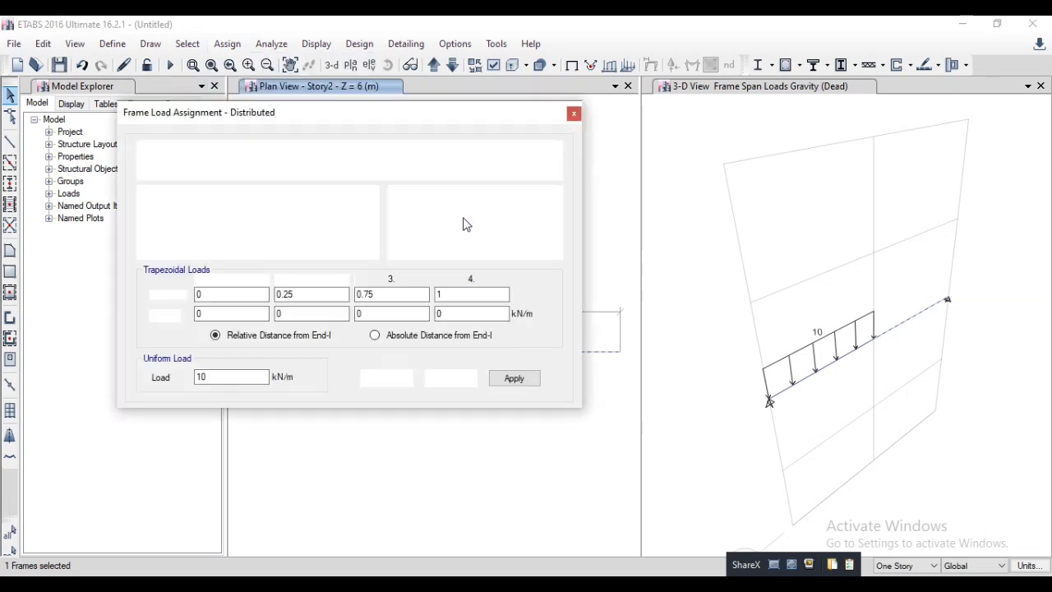
- Recheck the load in the PDF, and assign a uniform 20 kN/m Dead load in the Local-2 direction to the second beam
key(alt+Tab)
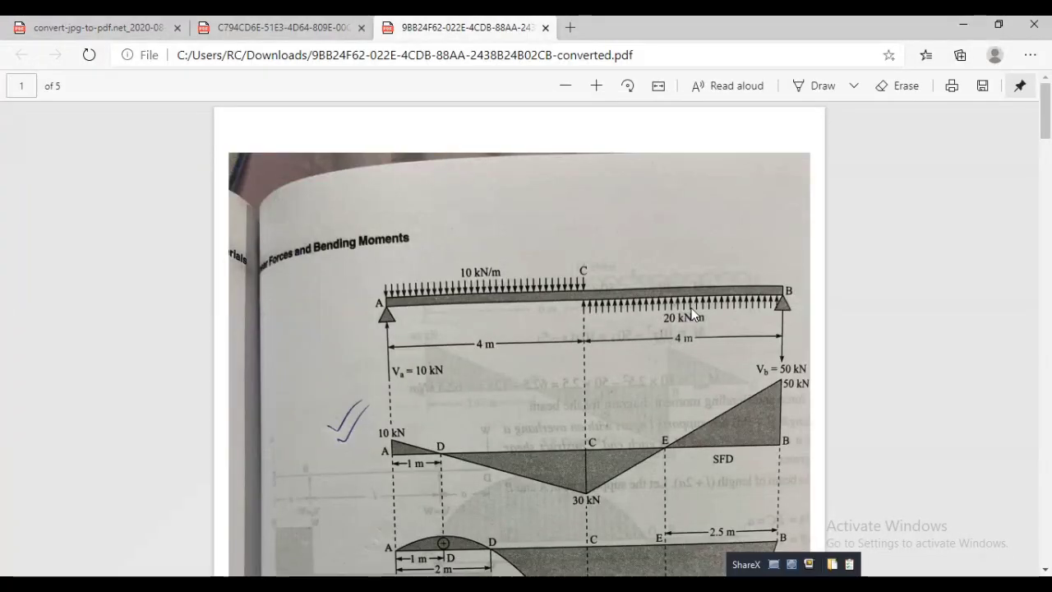
key(alt+Tab)
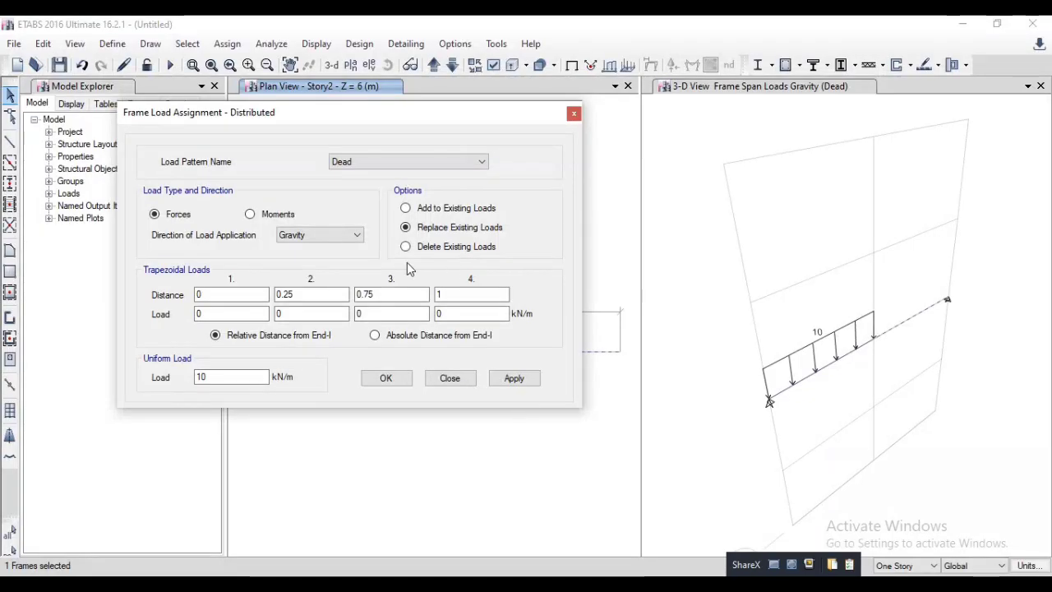
click(322, 234)
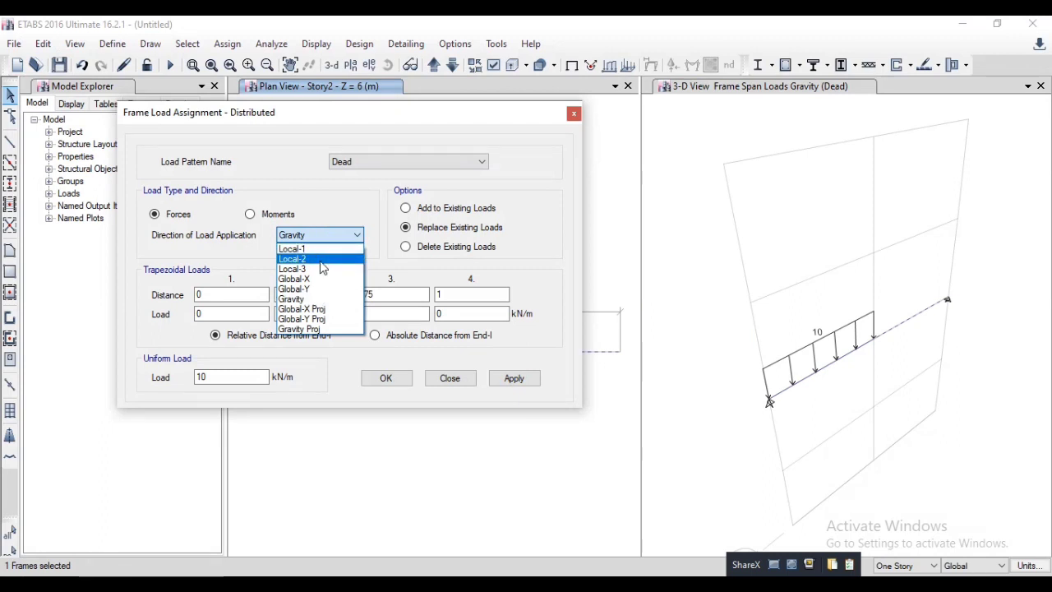
click(742, 89)
click(326, 237)
click(312, 259)
key(alt+Tab)
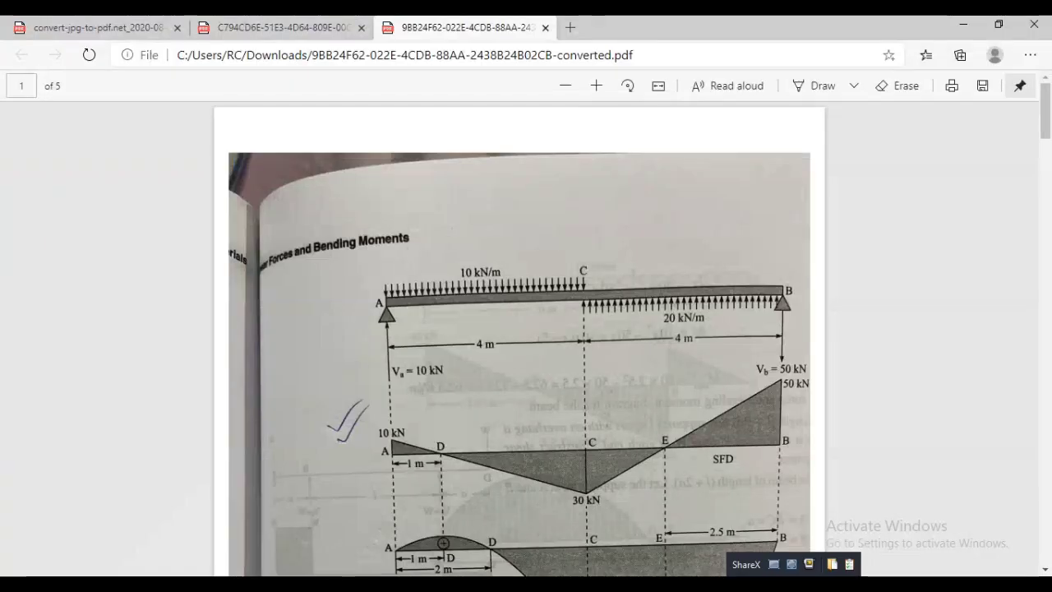
key(alt+Tab)
click(238, 378)
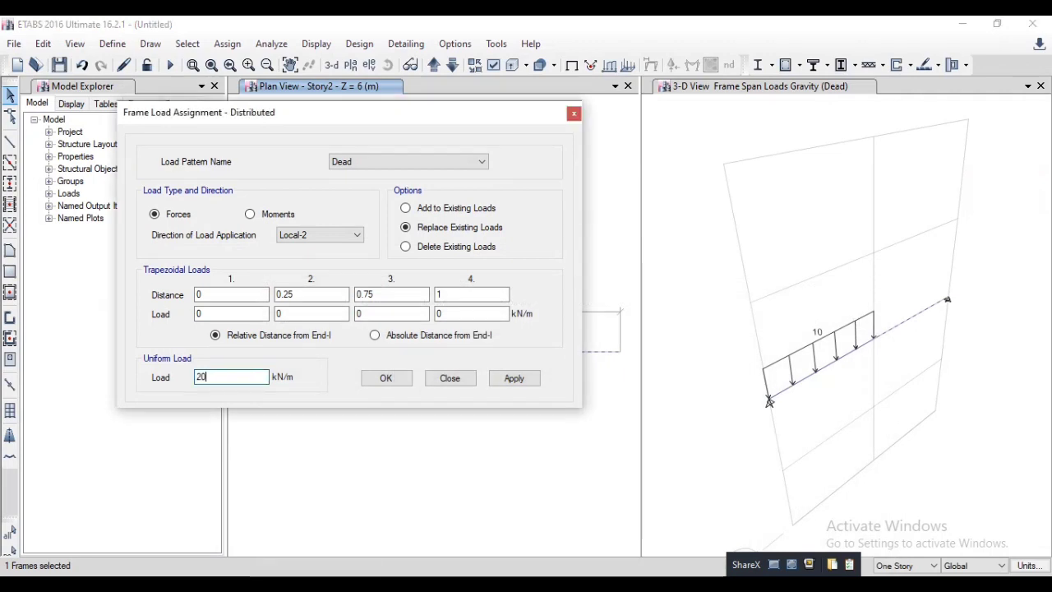
click(702, 93)
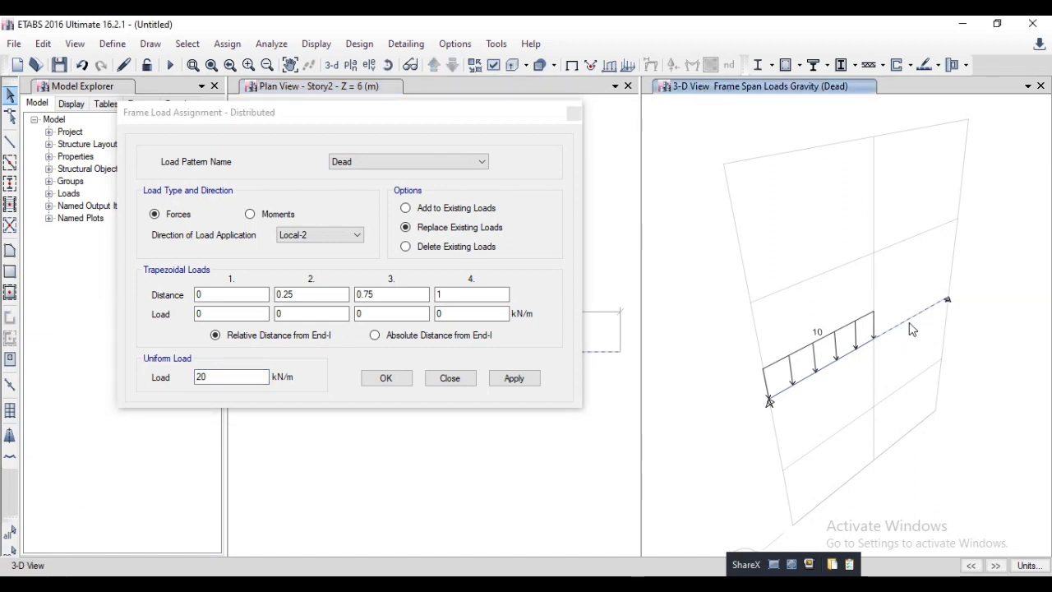
click(518, 377)
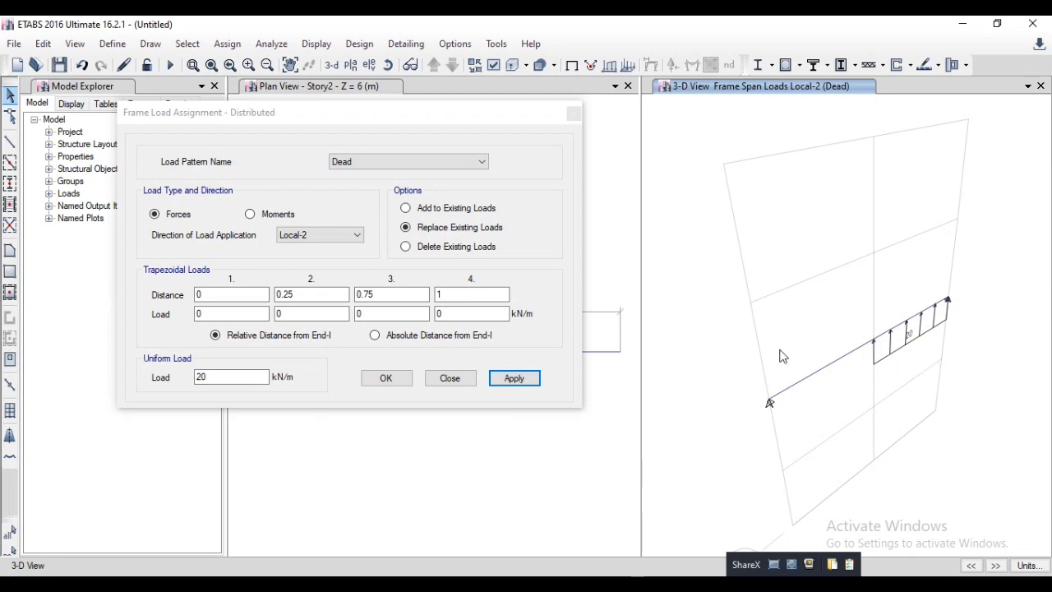
click(447, 377)
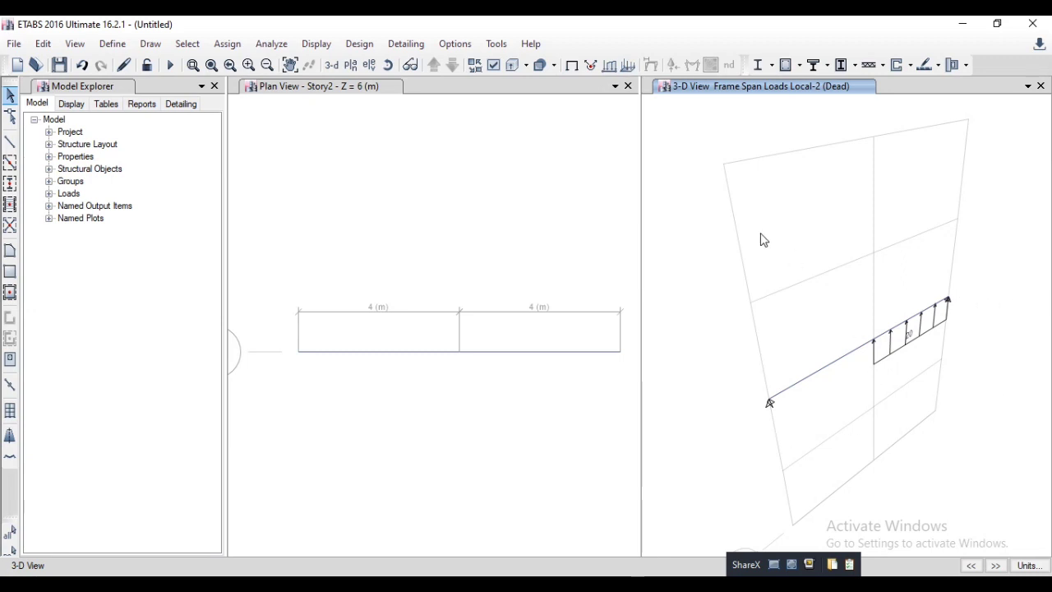
- Display the Dead span loads of both beams with joint loads and loading values in the 3-D view
click(610, 69)
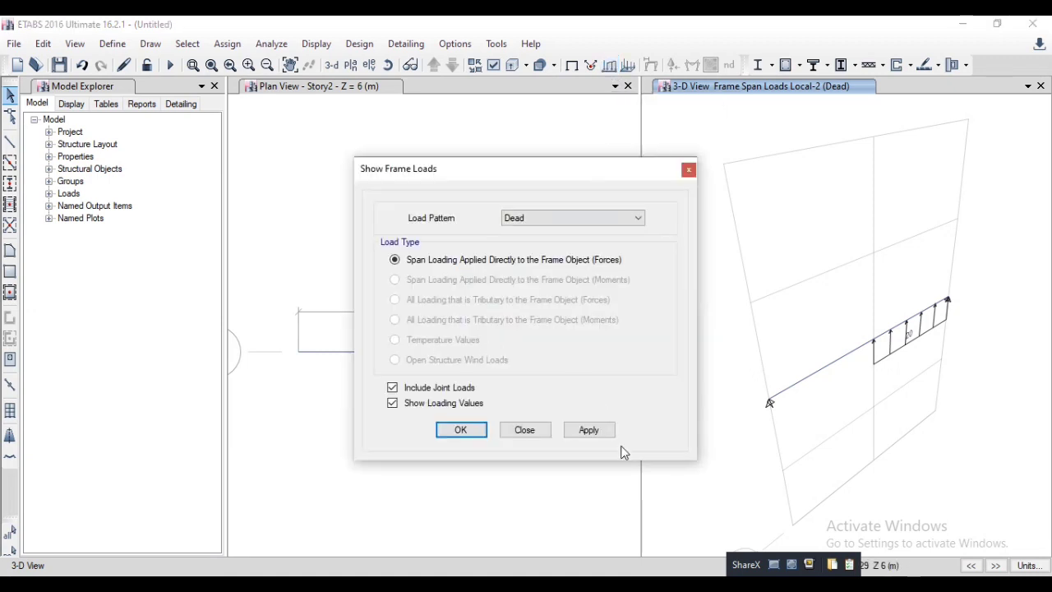
click(591, 430)
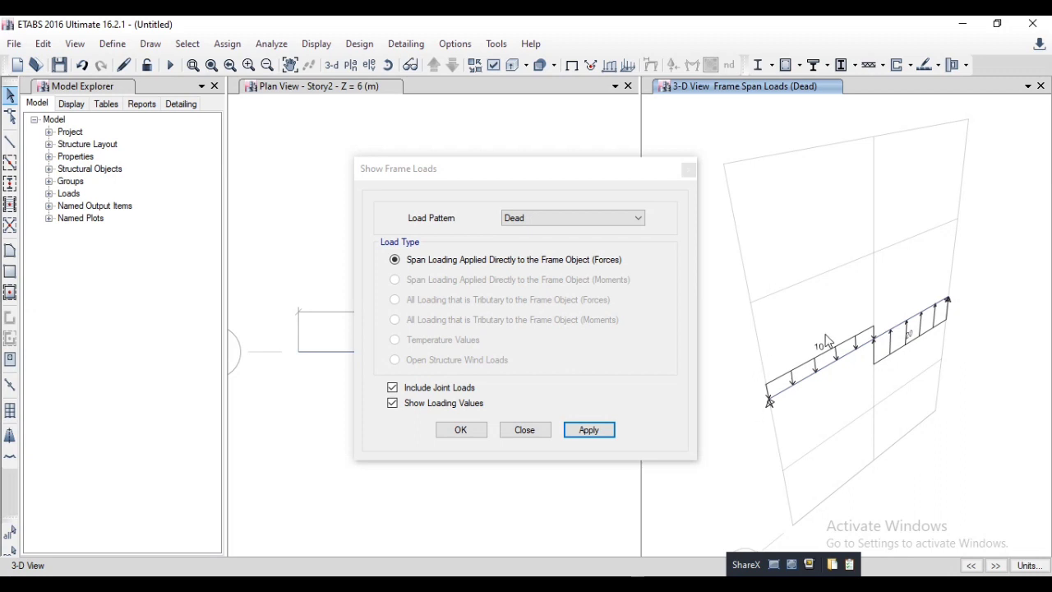
click(546, 431)
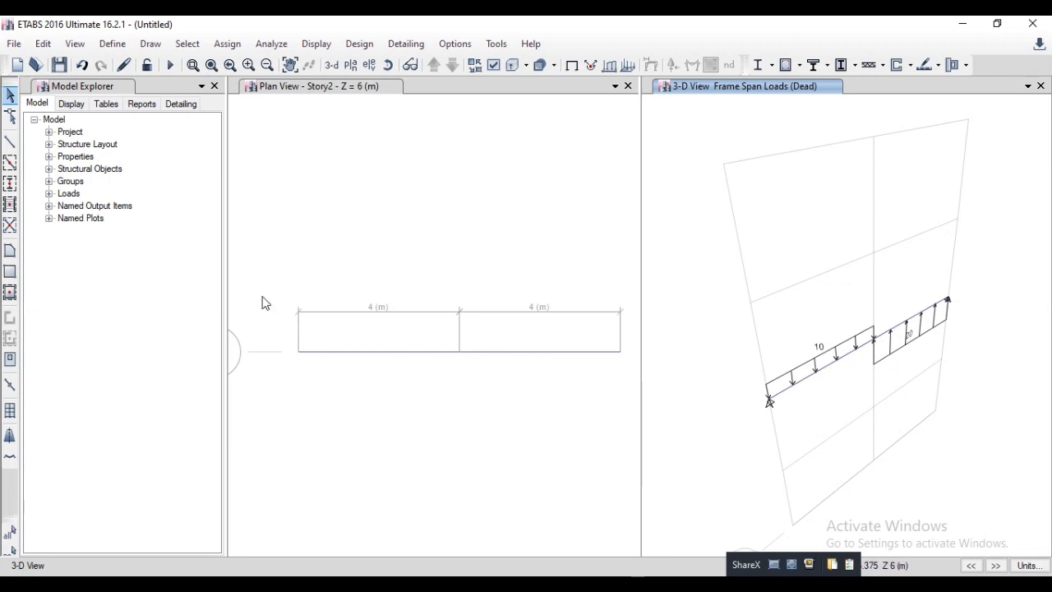
- Set the mass and weight property modifiers of both beams in the Story2 plan to 0
drag(262, 296, 635, 396)
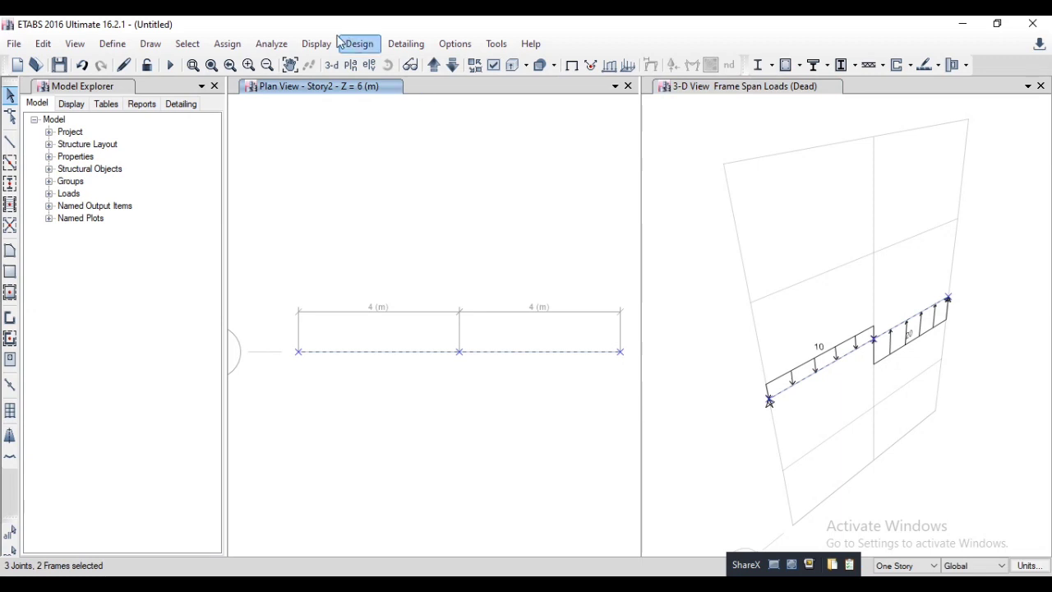
click(222, 46)
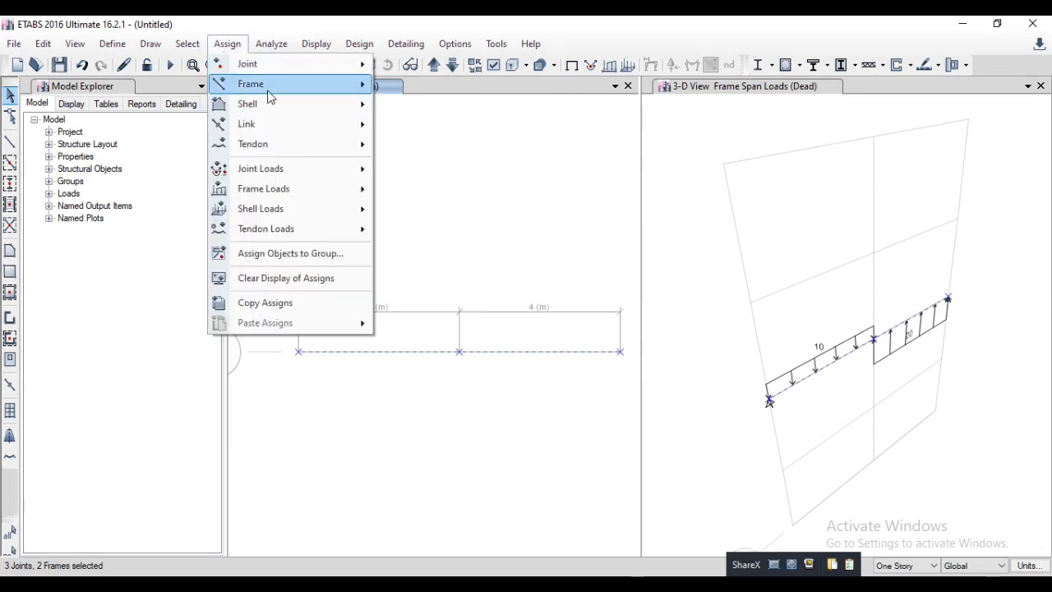
mouse_move(273, 94)
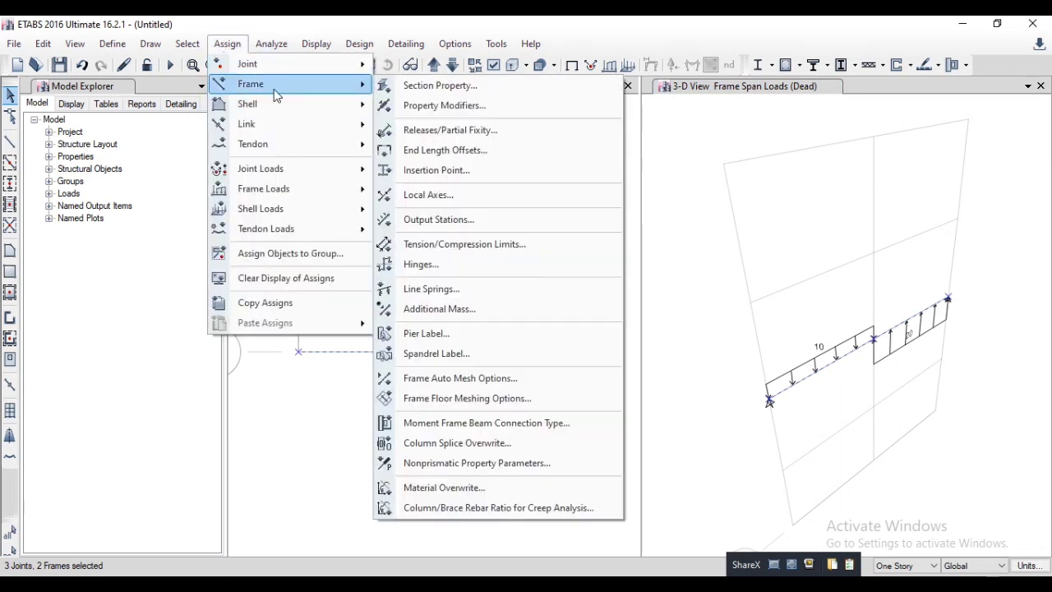
click(462, 105)
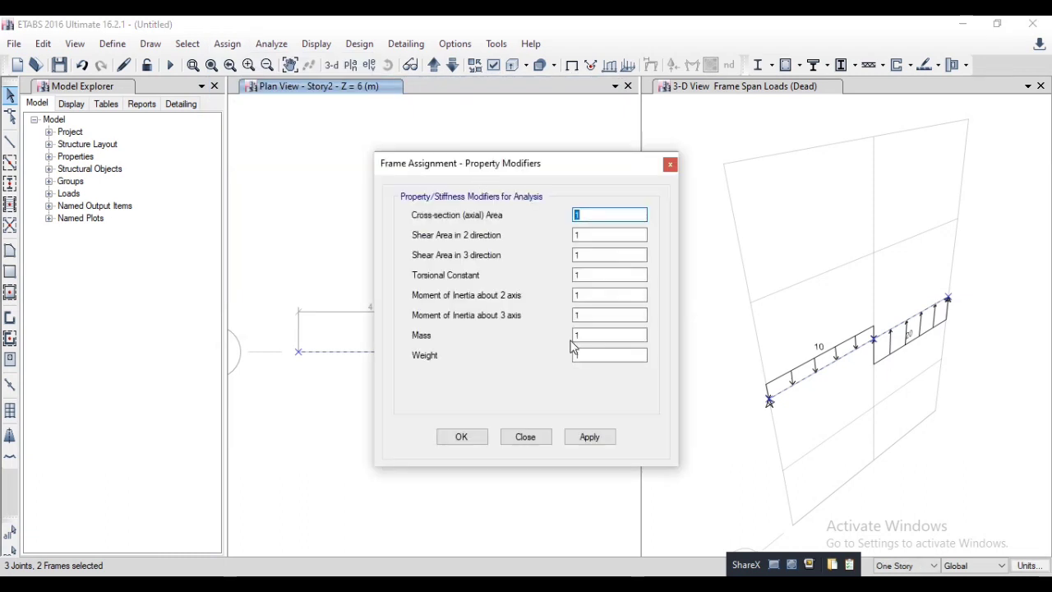
click(594, 337)
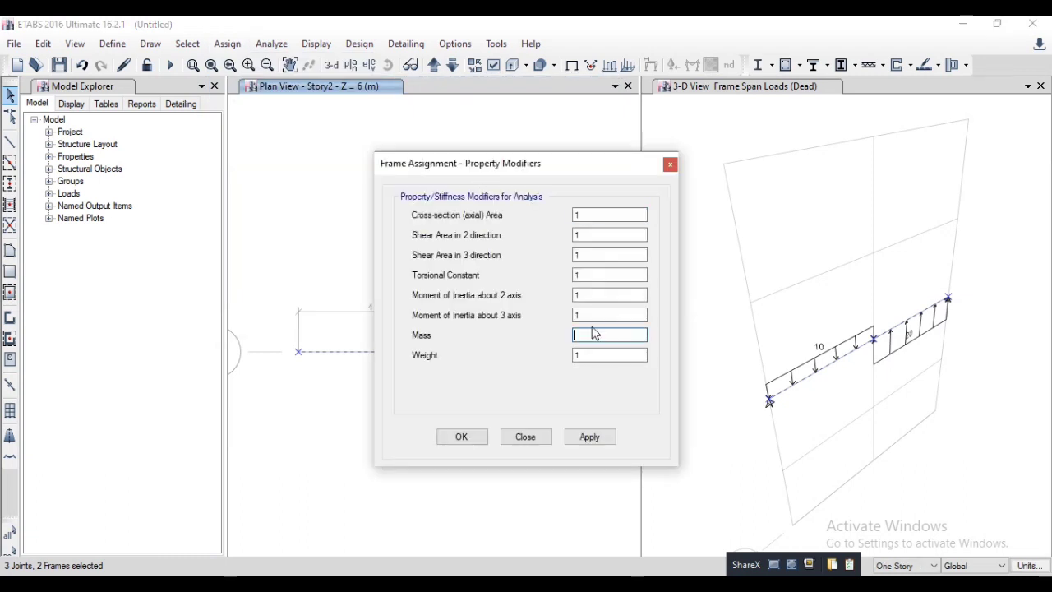
key(Tab)
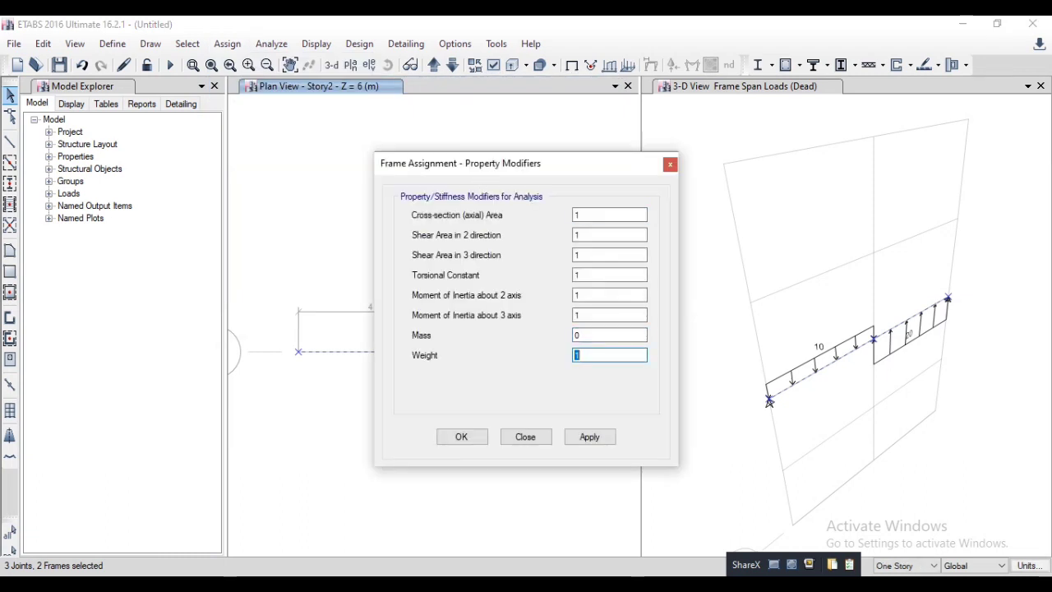
click(601, 435)
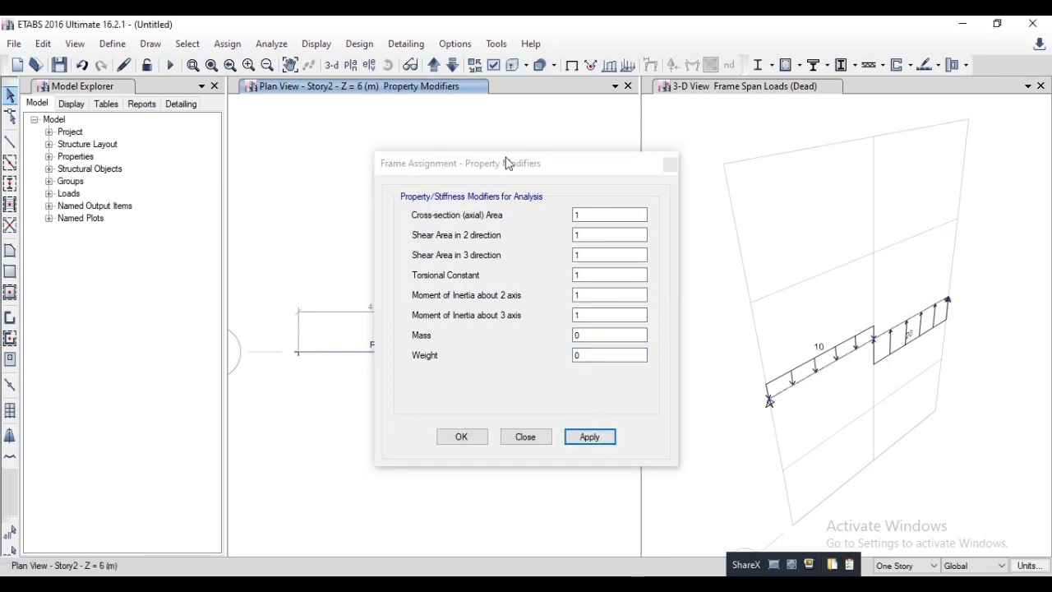
drag(505, 163, 792, 142)
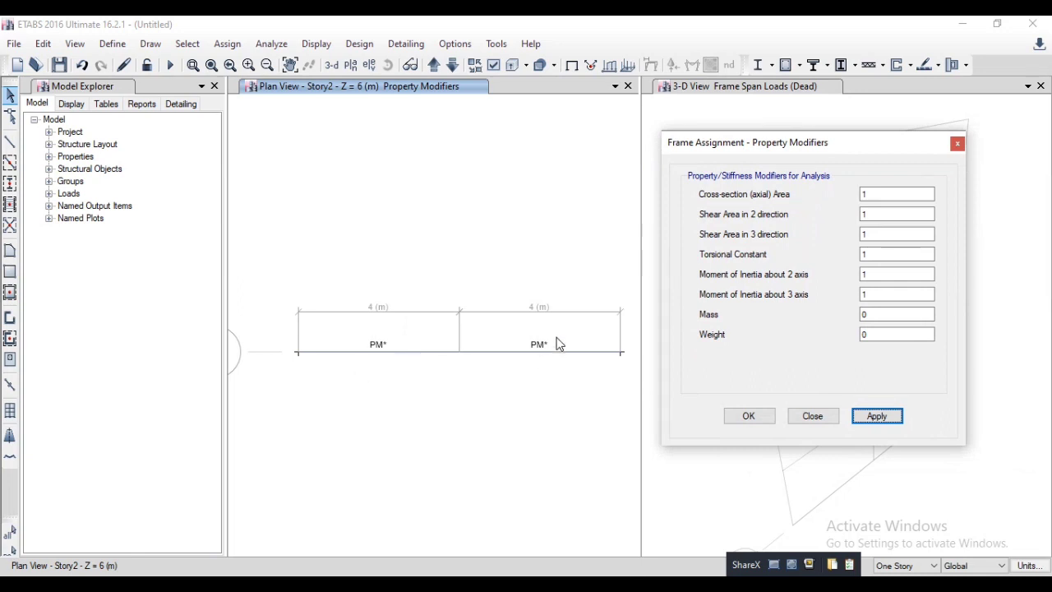
click(809, 415)
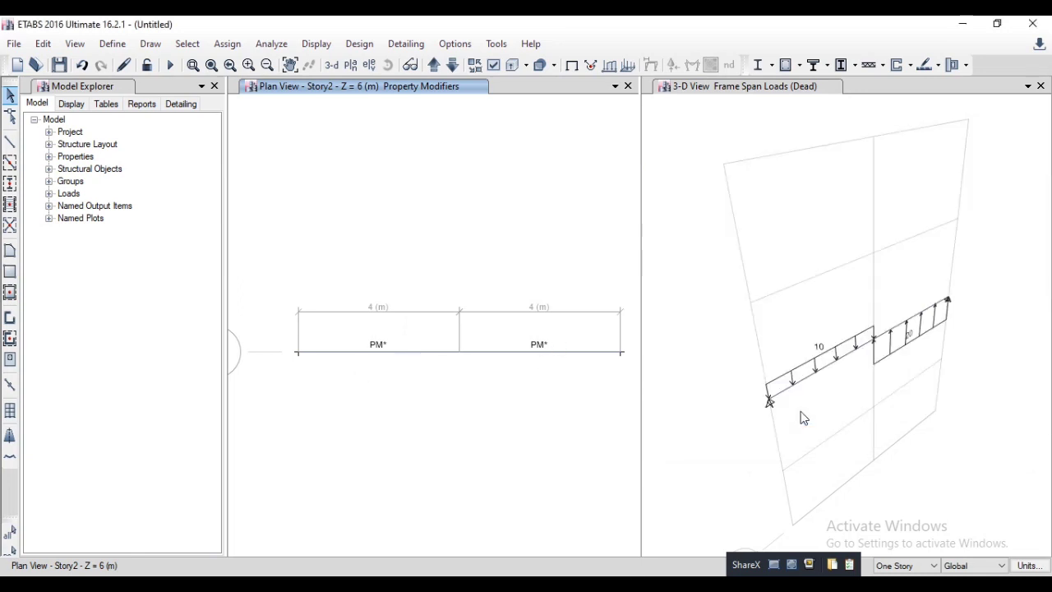
- Check the model with all joint, frame, shell and other checks enabled at a 1 mm length tolerance
click(275, 46)
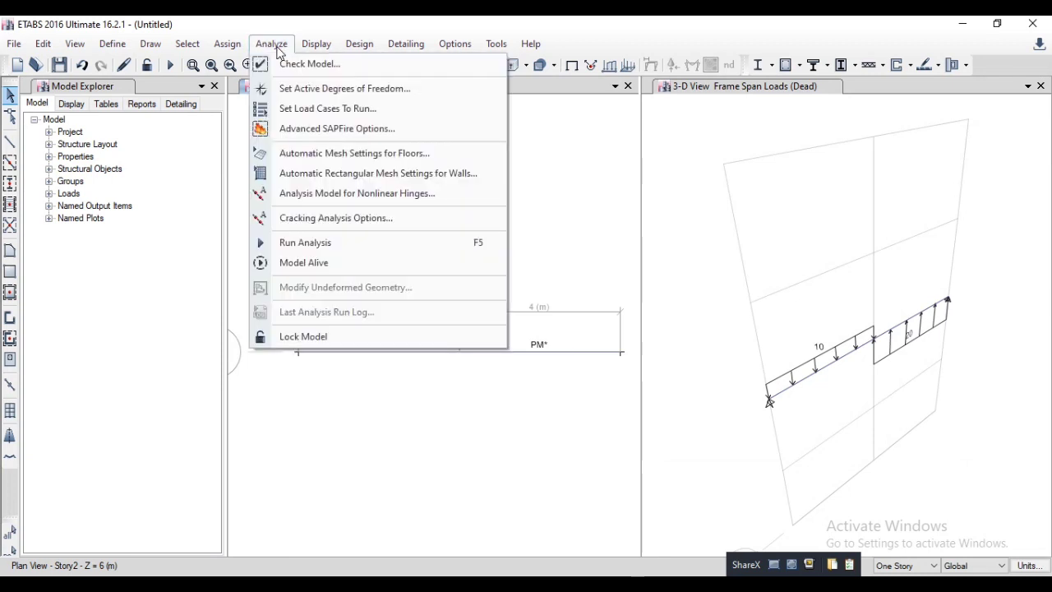
click(296, 63)
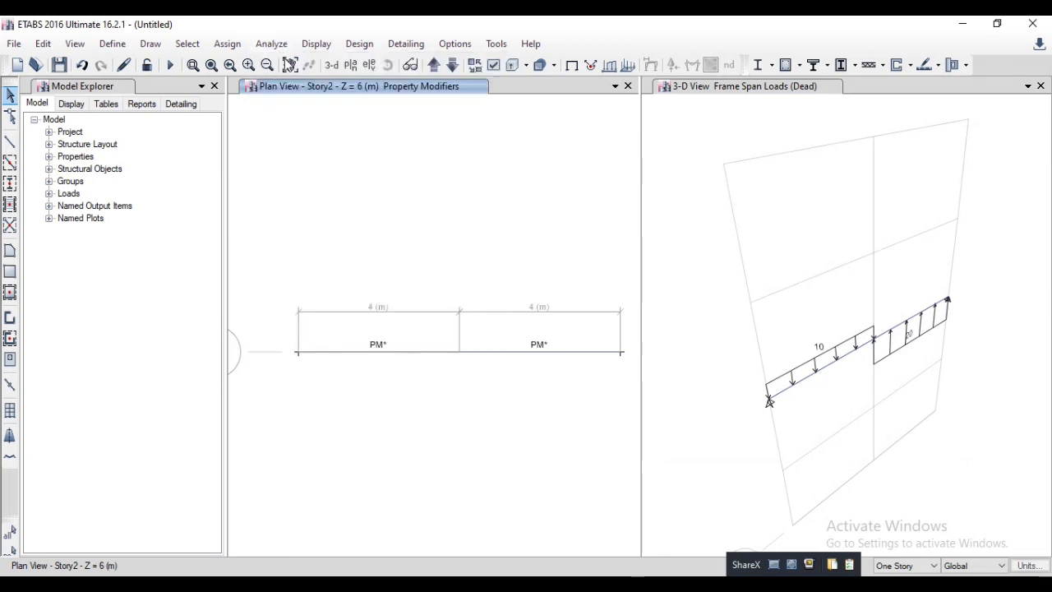
click(516, 498)
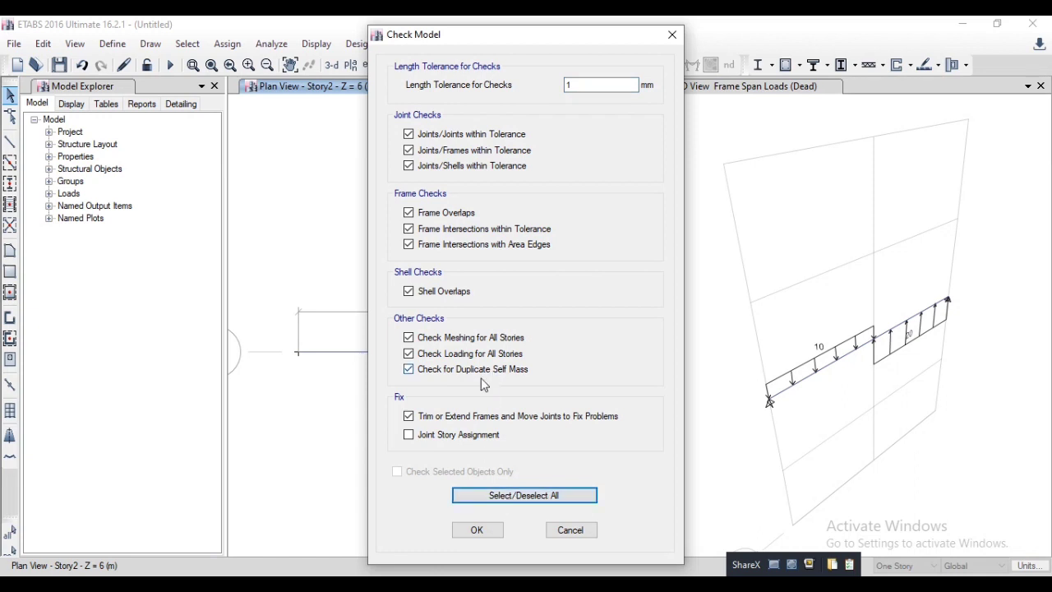
click(476, 530)
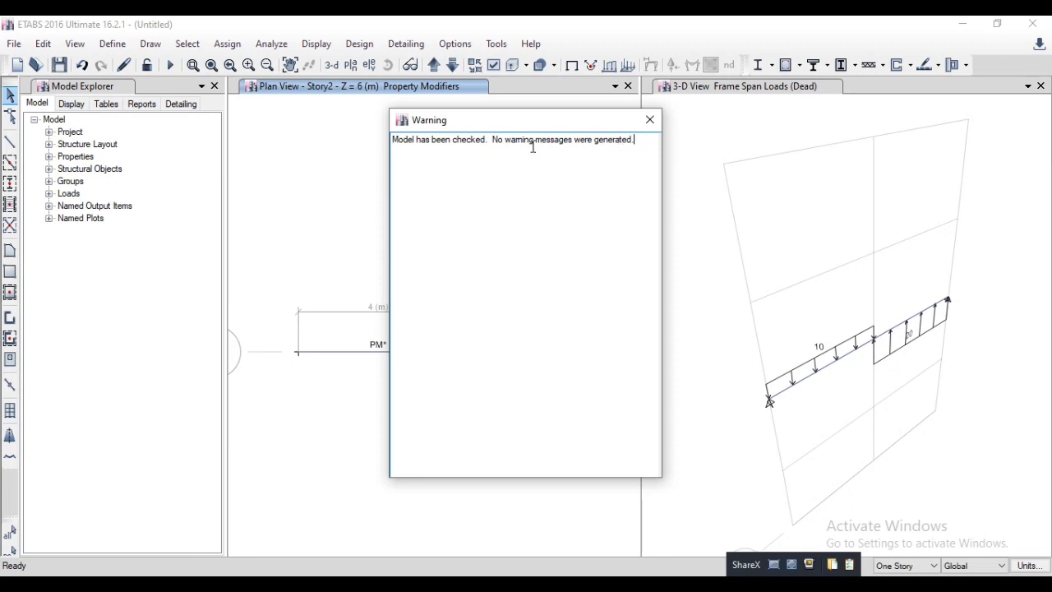
click(650, 121)
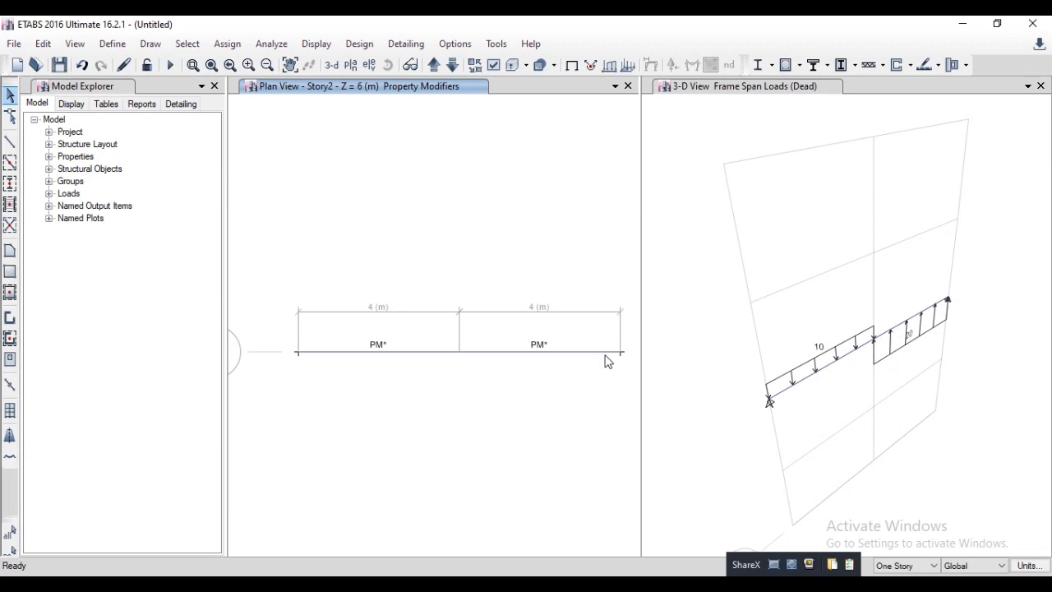
- Run the analysis, saving the model as jgdhgv in the ETABS IMAGE folder
click(272, 46)
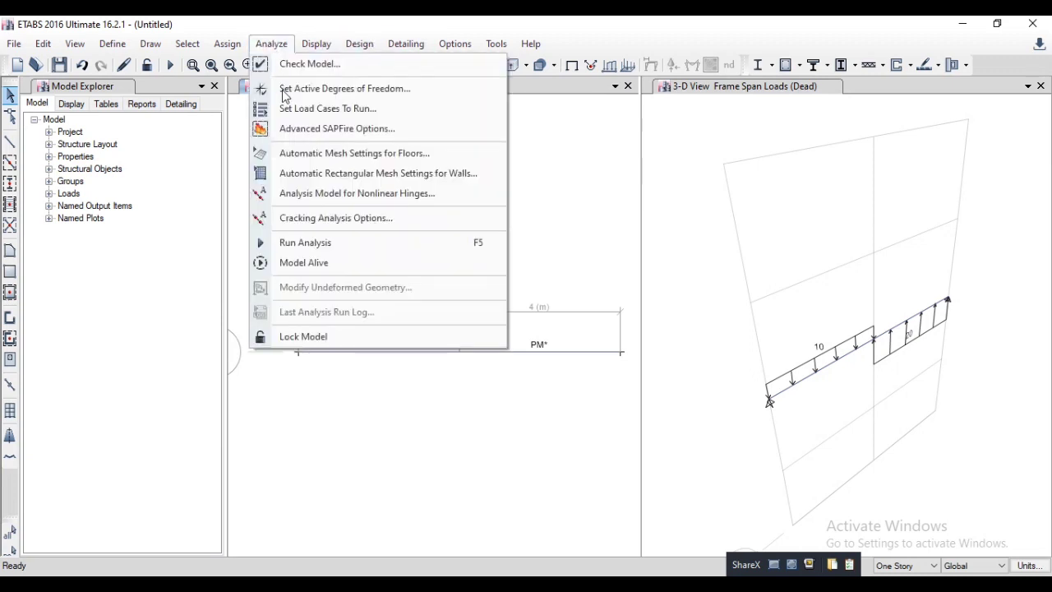
click(317, 249)
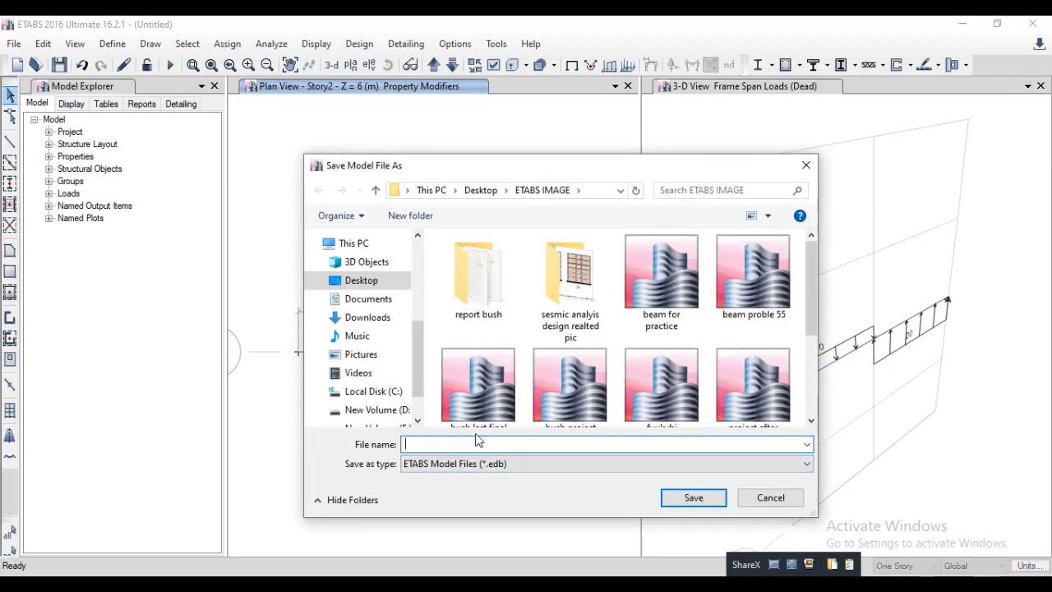
text(jgdhgv)
click(690, 499)
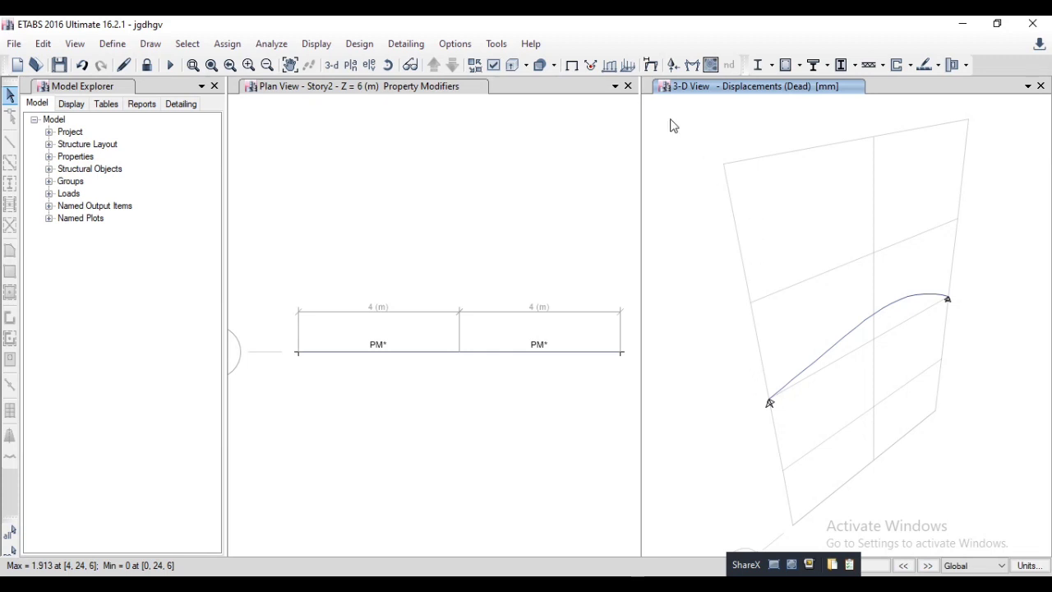
- Display the filled Moment 3-3 diagram for the Dead case in the 3-D view, with values shown at controlling stations
click(692, 67)
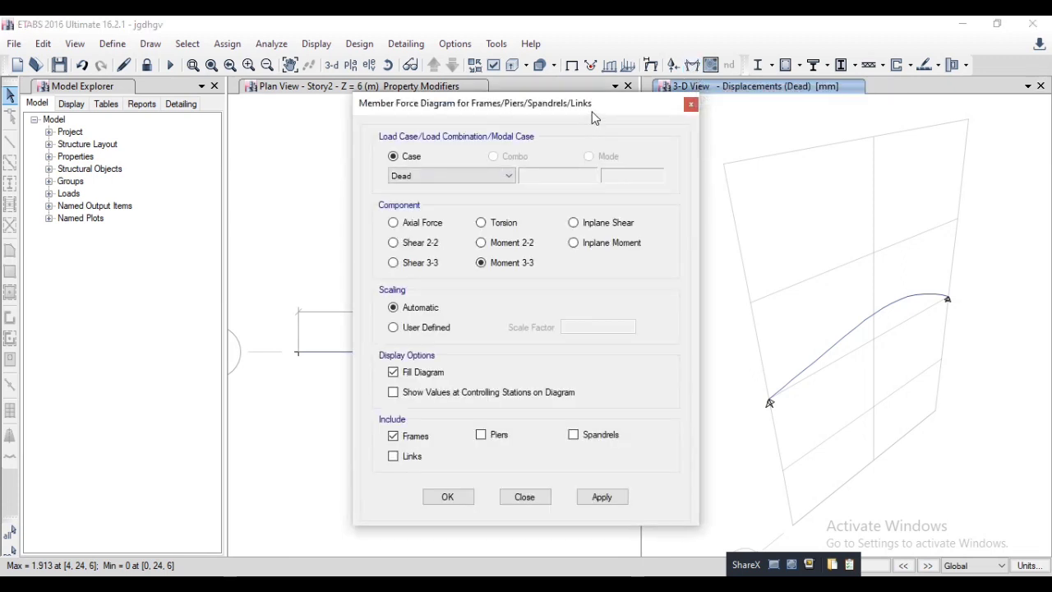
drag(591, 106, 338, 70)
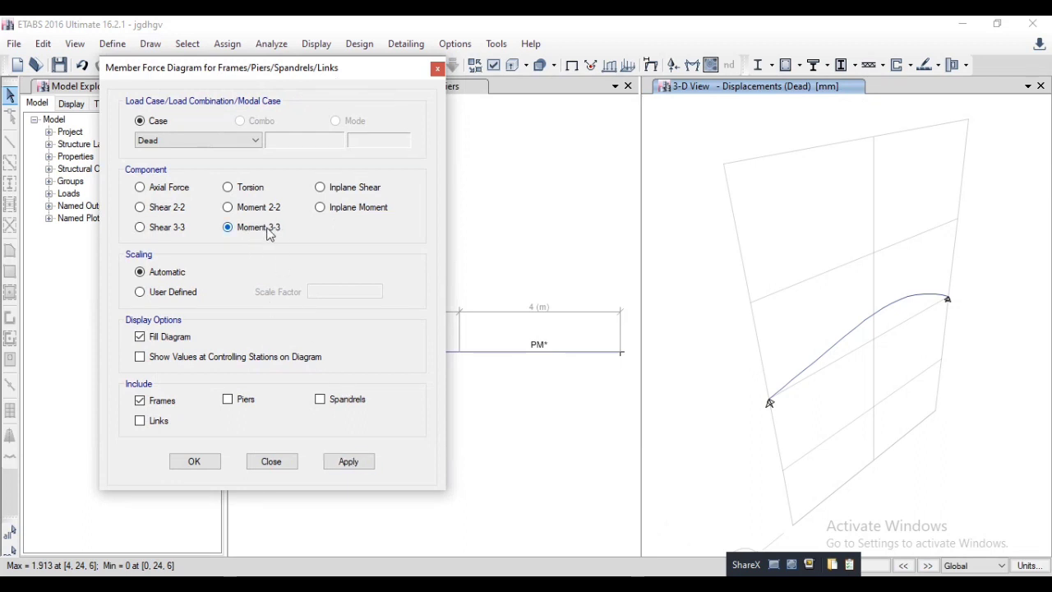
click(347, 462)
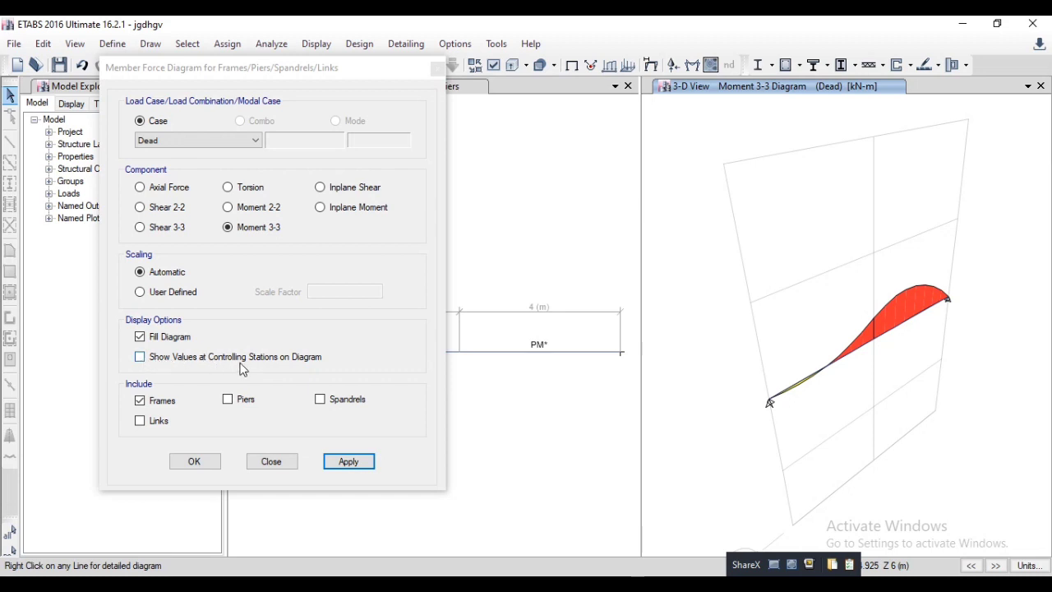
click(185, 357)
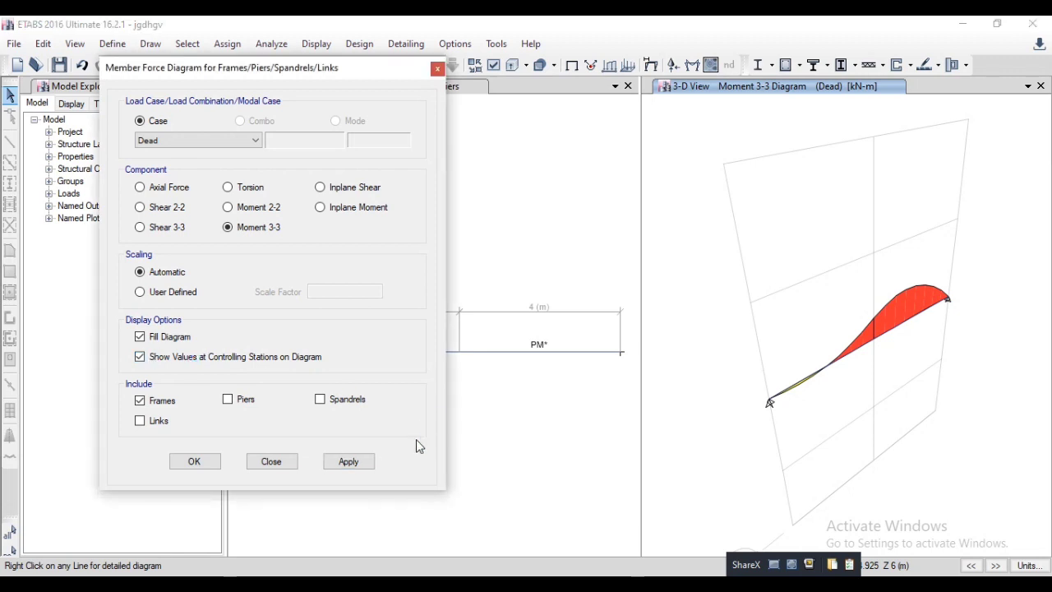
click(349, 461)
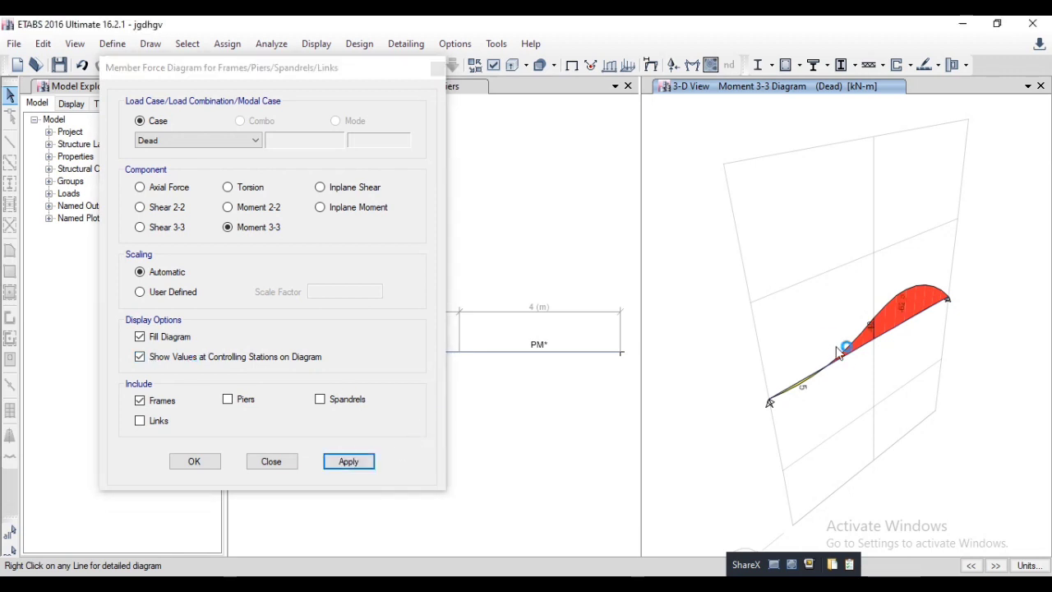
mouse_move(876, 340)
scroll(876, 340, up, 5)
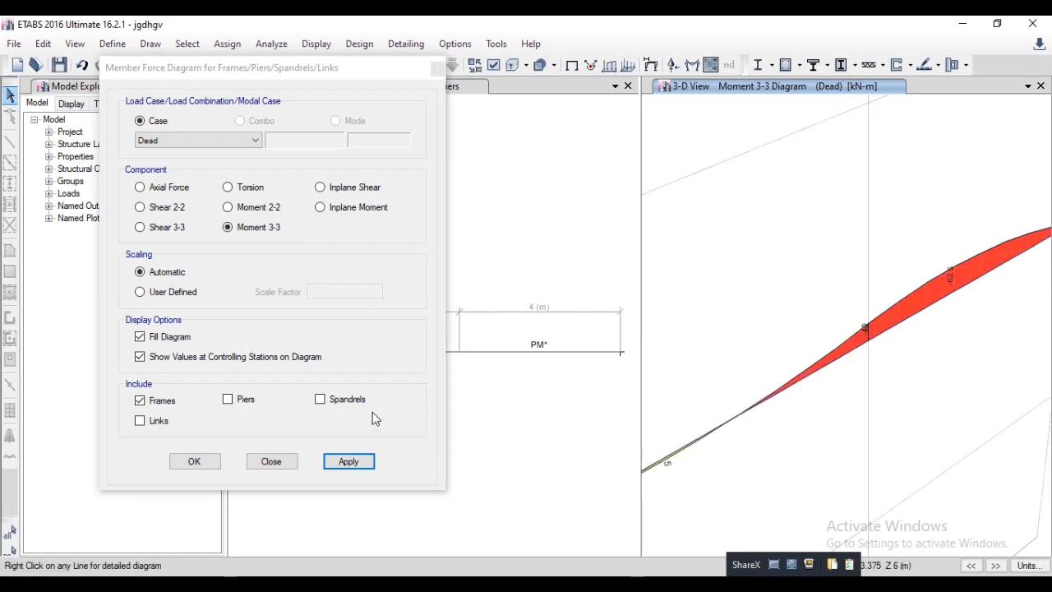
- Switch to the textbook PDF and compare its bending moment diagram in Fig. 4.45 with the Moment 3-3 diagram in ETABS
click(547, 588)
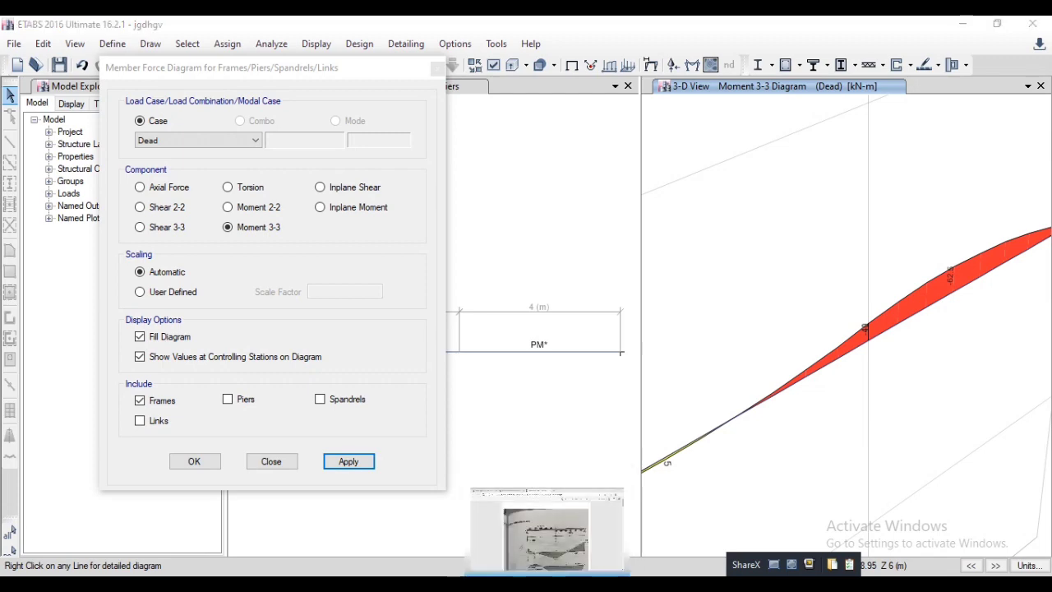
click(546, 534)
scroll(596, 424, down, 5)
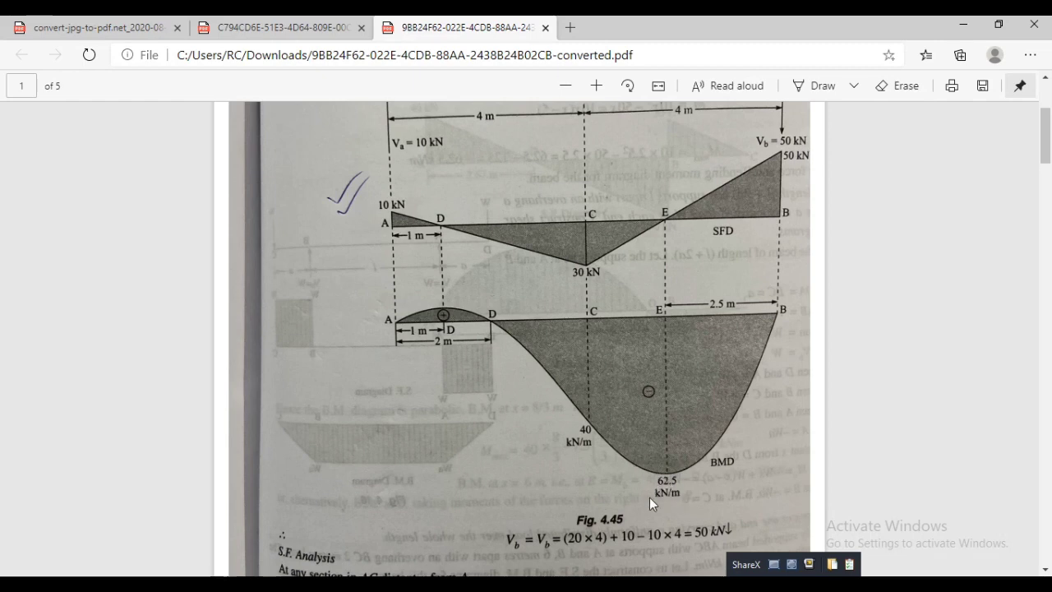
key(alt+Tab)
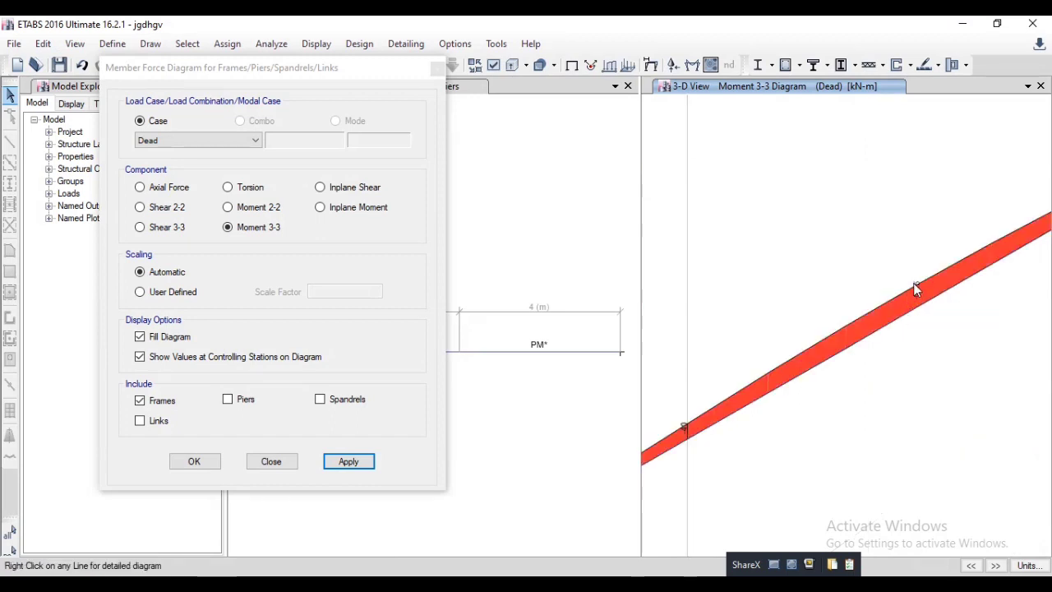
scroll(913, 283, down, 3)
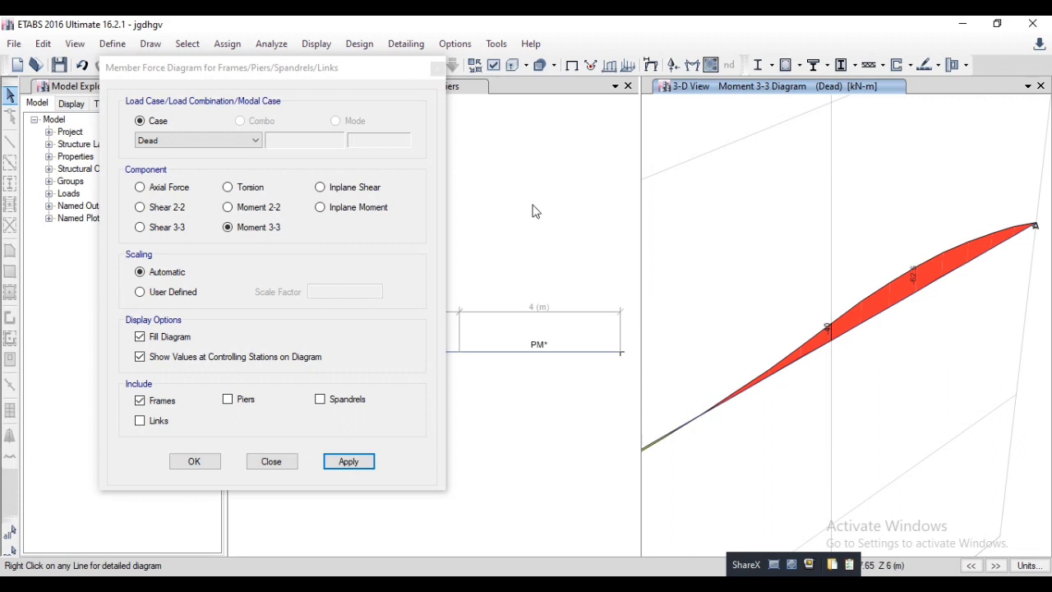
- Change the displayed force diagram to Shear 2-2 for the Dead case and examine it along the beam
click(167, 208)
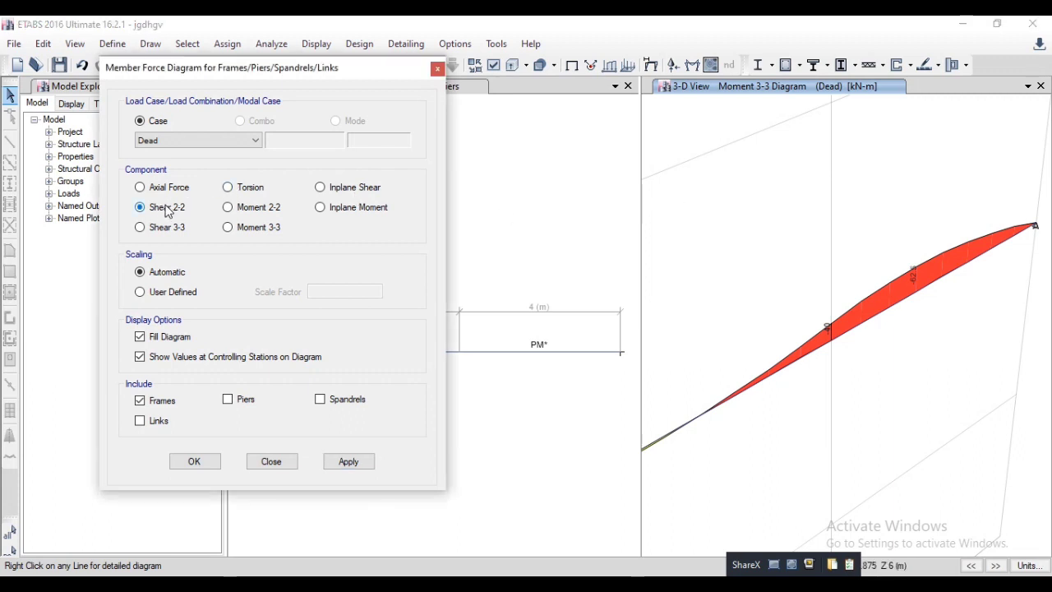
click(355, 468)
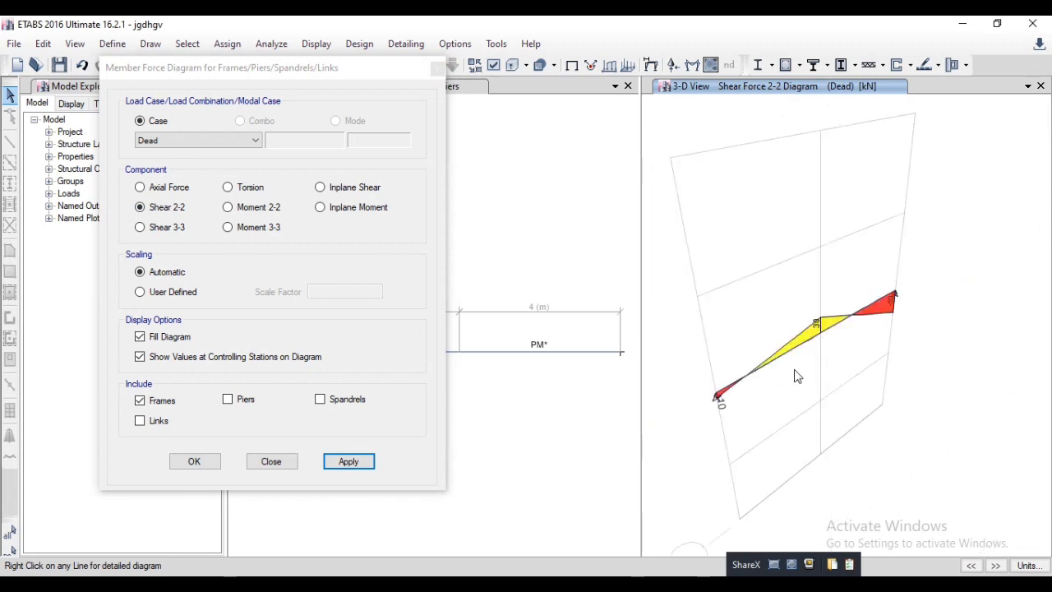
scroll(816, 331, up, 2)
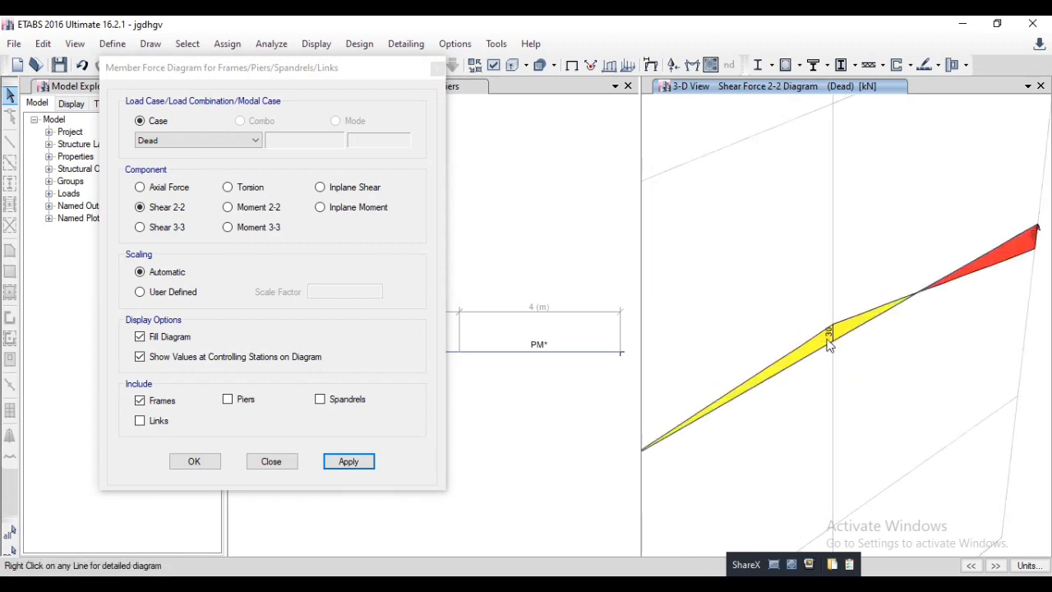
scroll(832, 340, down, 3)
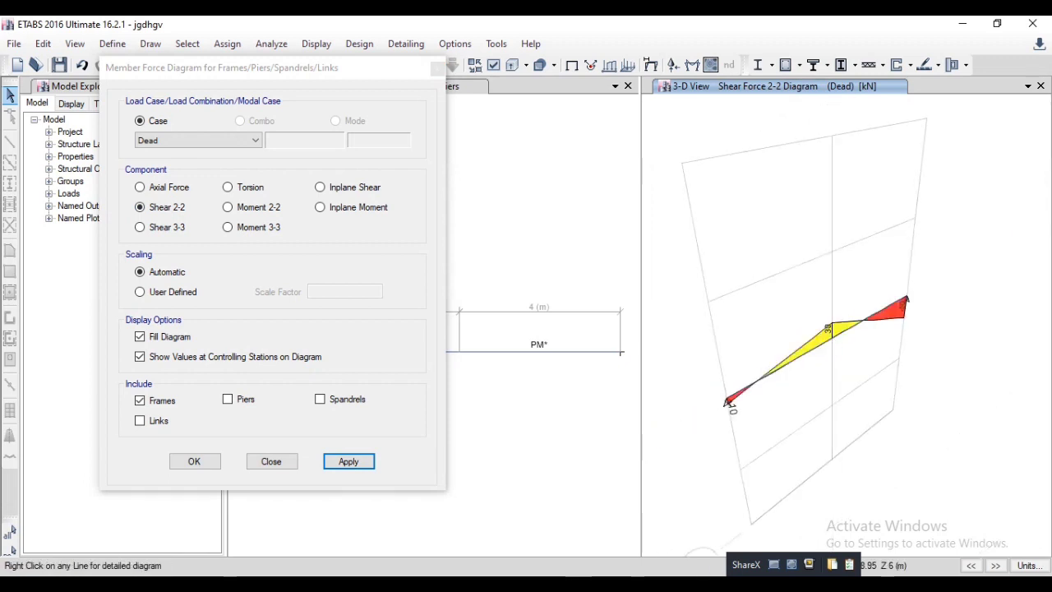
- Compare the end and midspan shear values with the textbook shear force diagram, and close the member force diagram settings
key(alt+Tab)
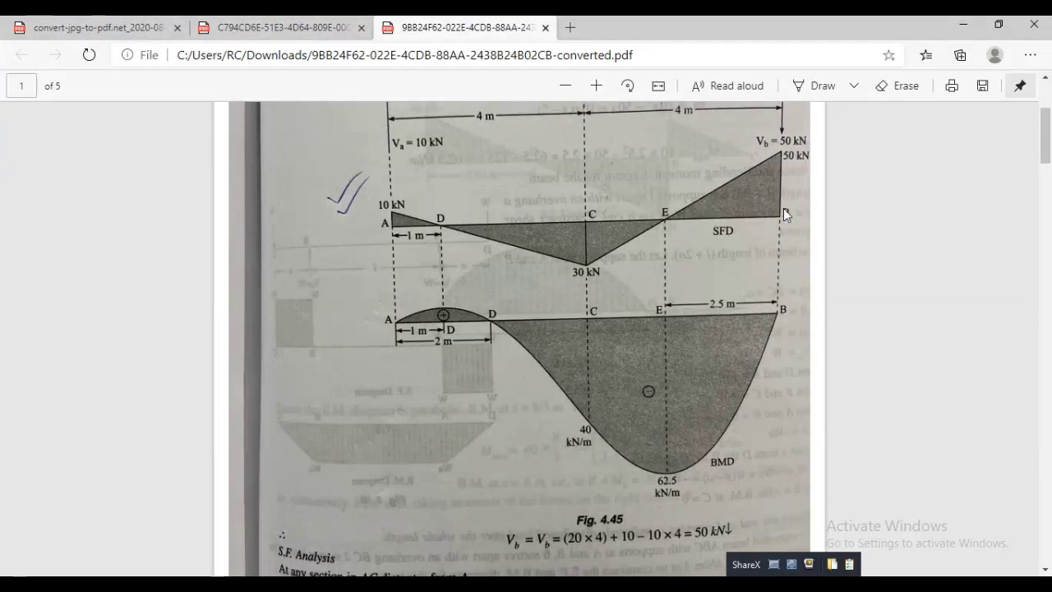
key(alt+Tab)
scroll(904, 312, up, 2)
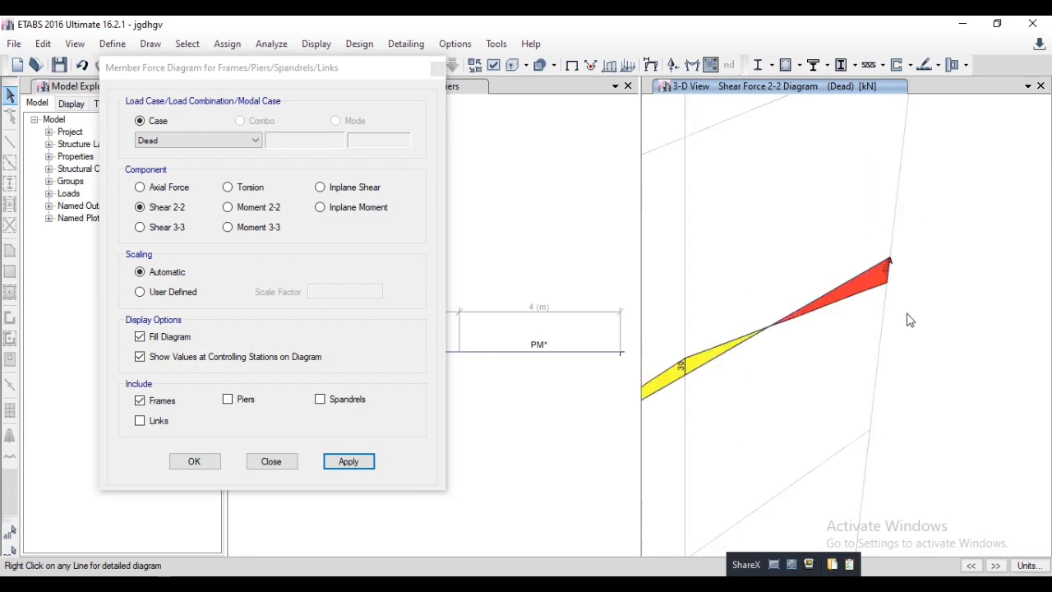
scroll(893, 297, up, 2)
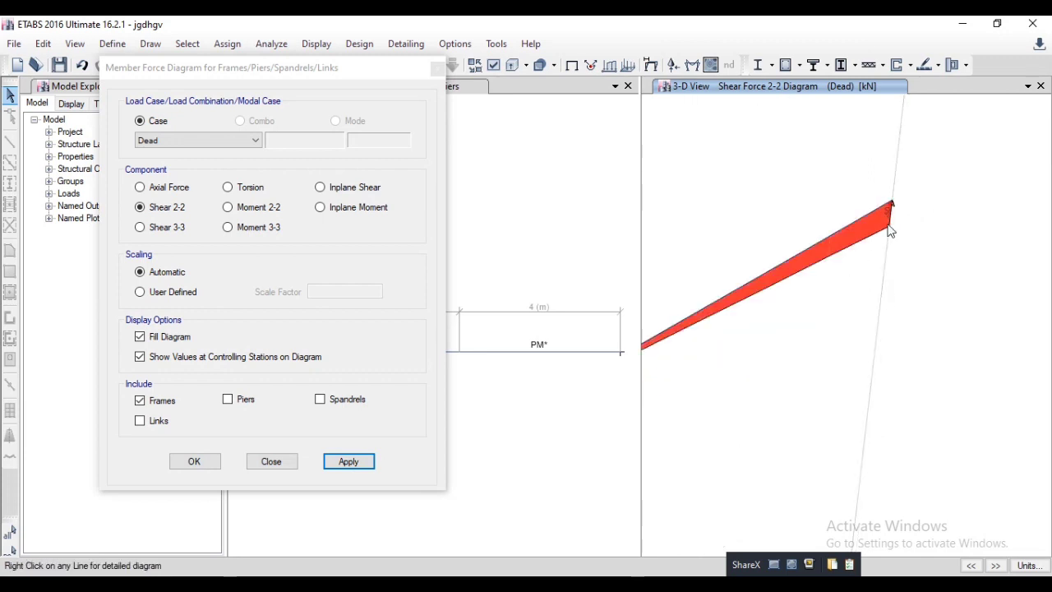
key(alt+Tab)
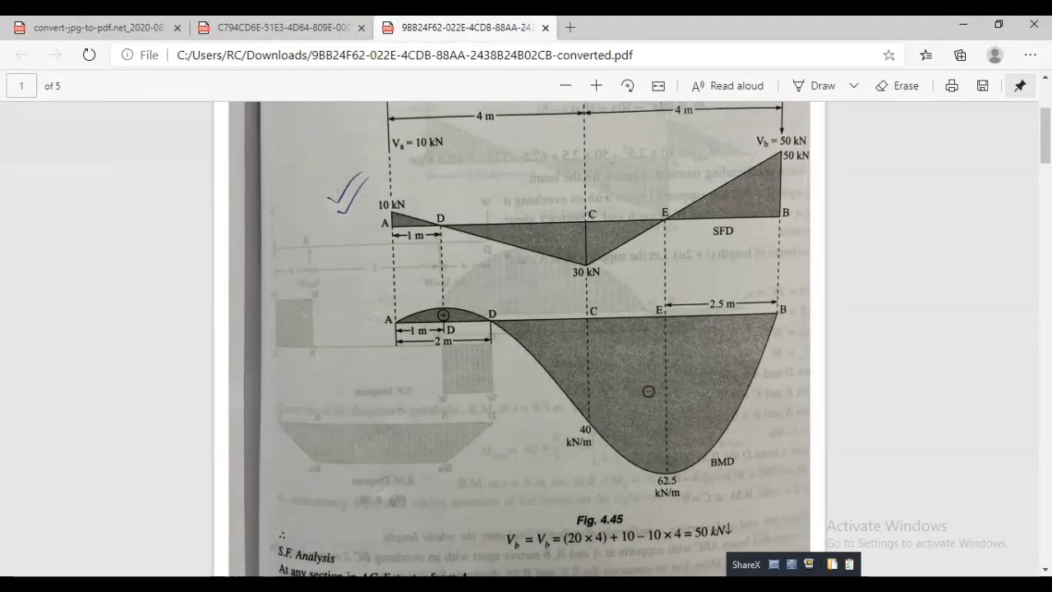
key(alt+Tab)
scroll(872, 211, down, 4)
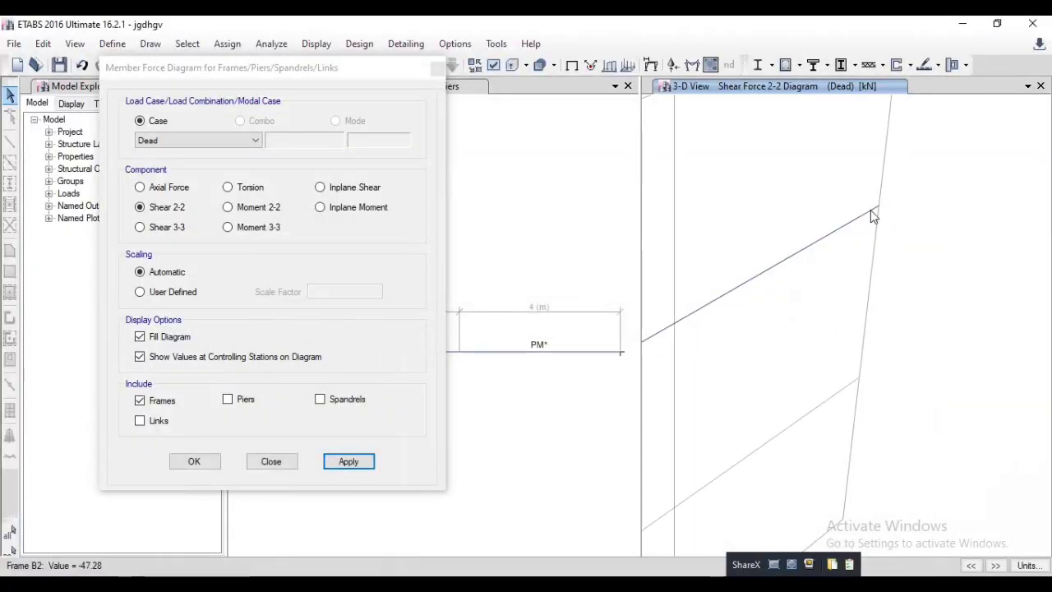
scroll(844, 268, down, 2)
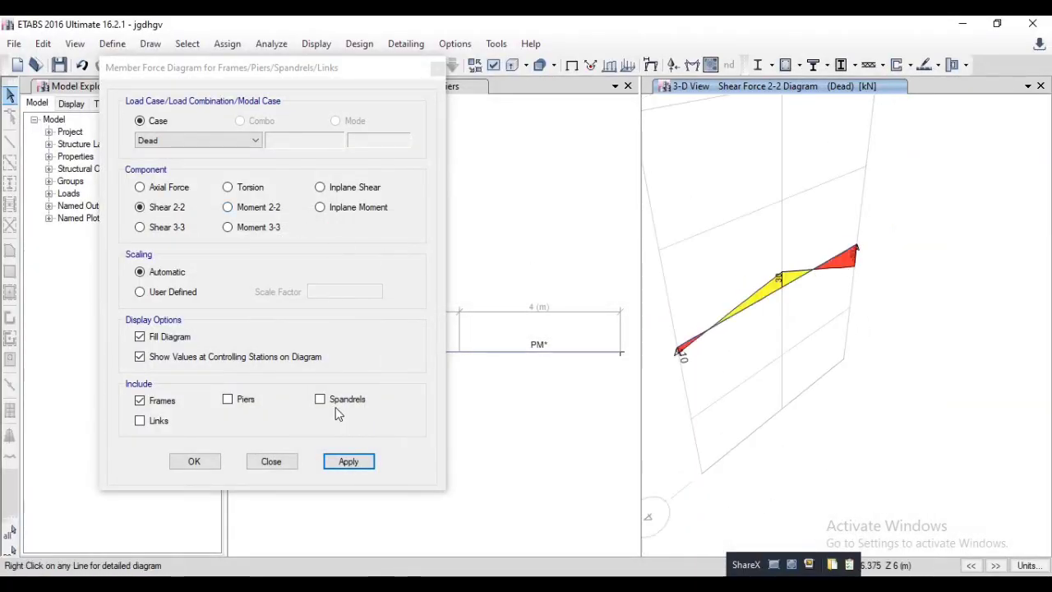
click(272, 462)
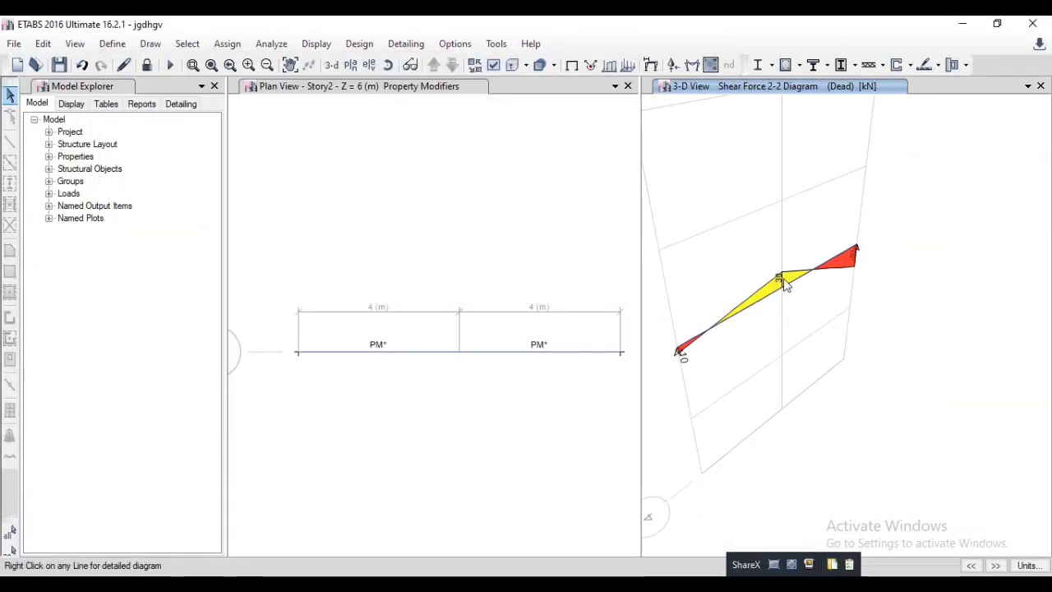
- Inspect the detailed load, shear, moment and deflection diagrams of the first beam span by scrolling for values from its start
mouse_move(777, 291)
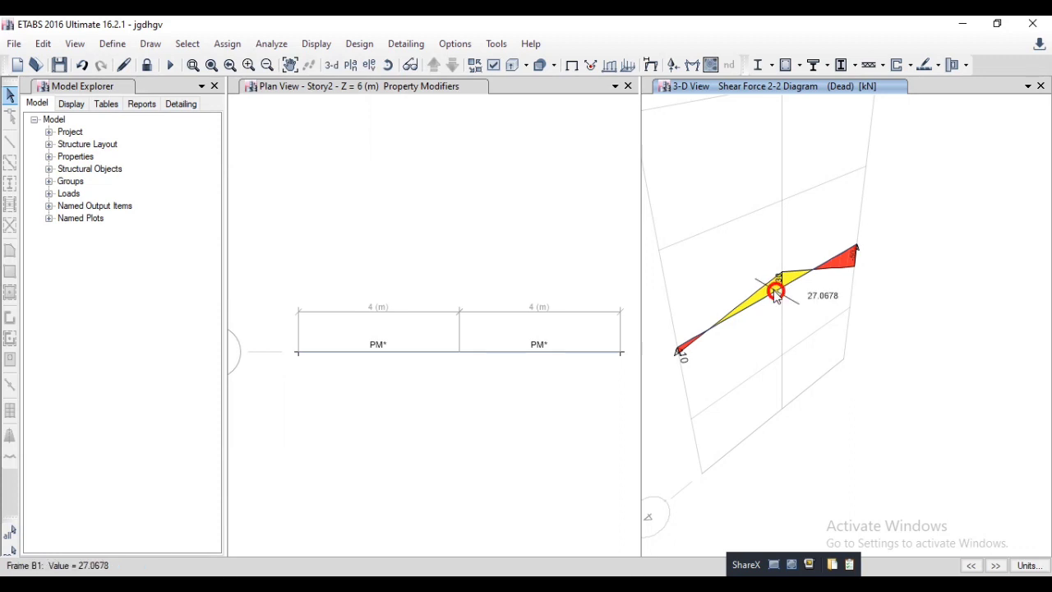
right_click(773, 295)
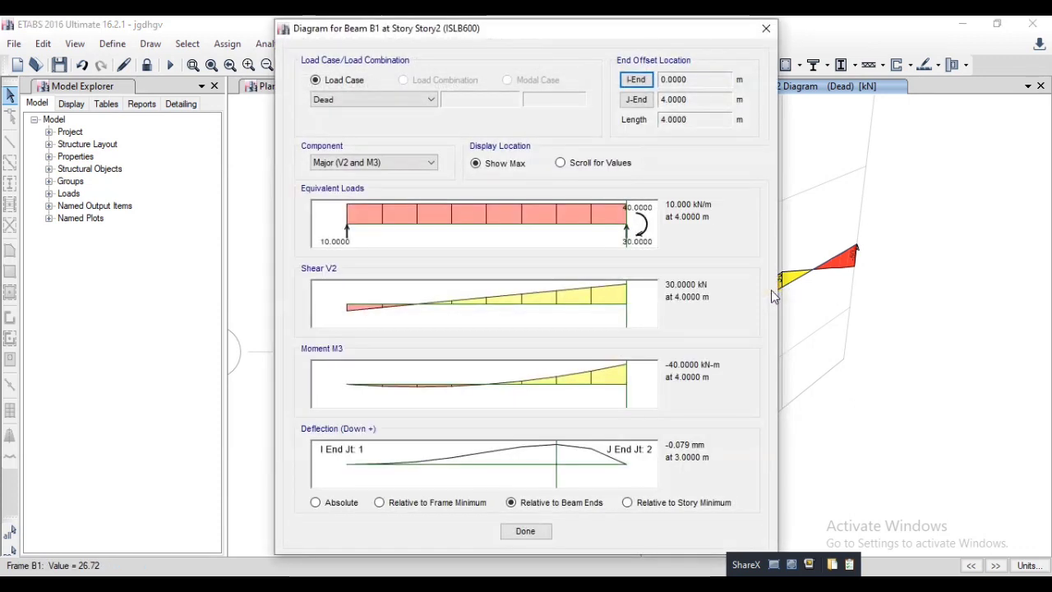
drag(536, 28, 347, 25)
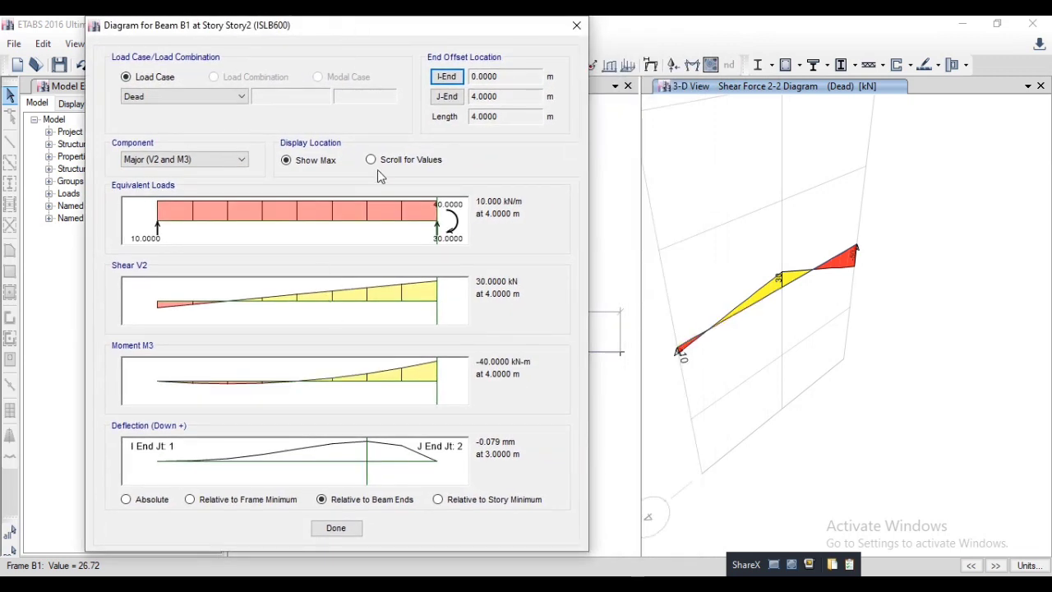
click(403, 159)
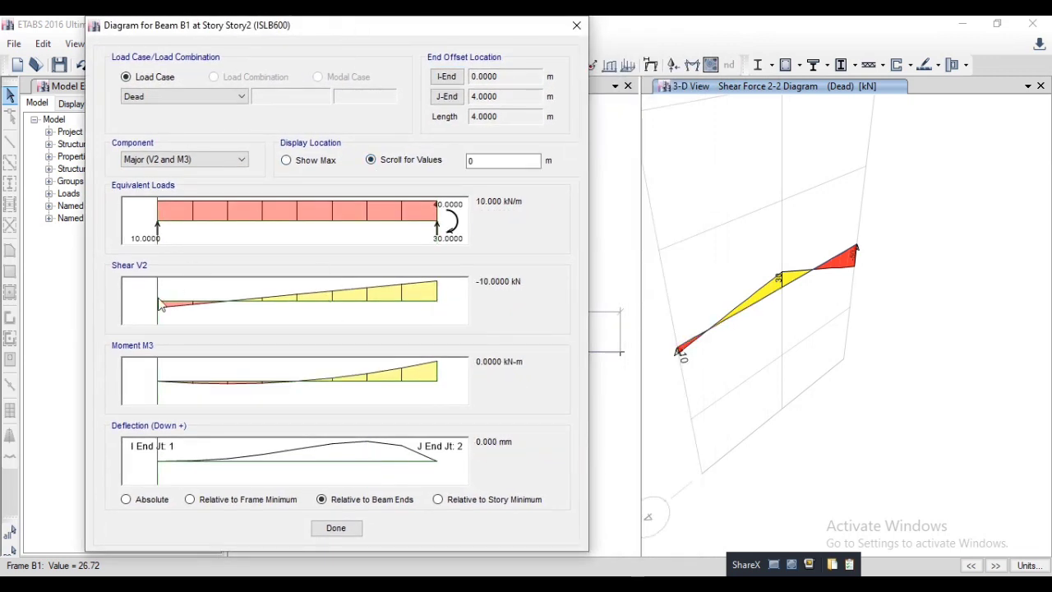
drag(162, 304, 127, 296)
click(573, 28)
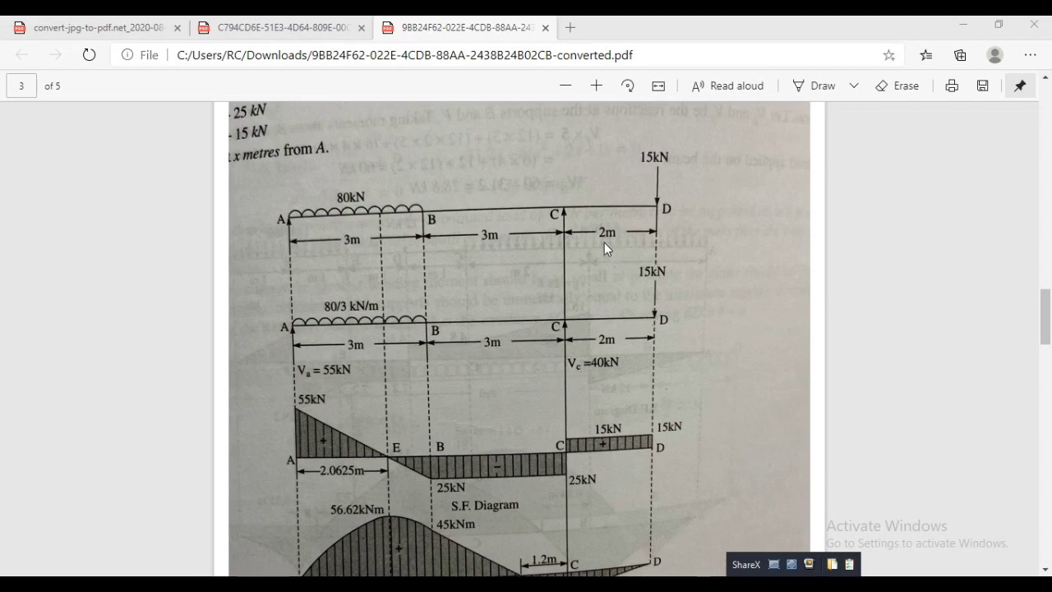
- Return to ETABS and review the X grid data of grid system G1 as spacing against the 3 m, 3 m and 2 m spans
key(alt+Tab)
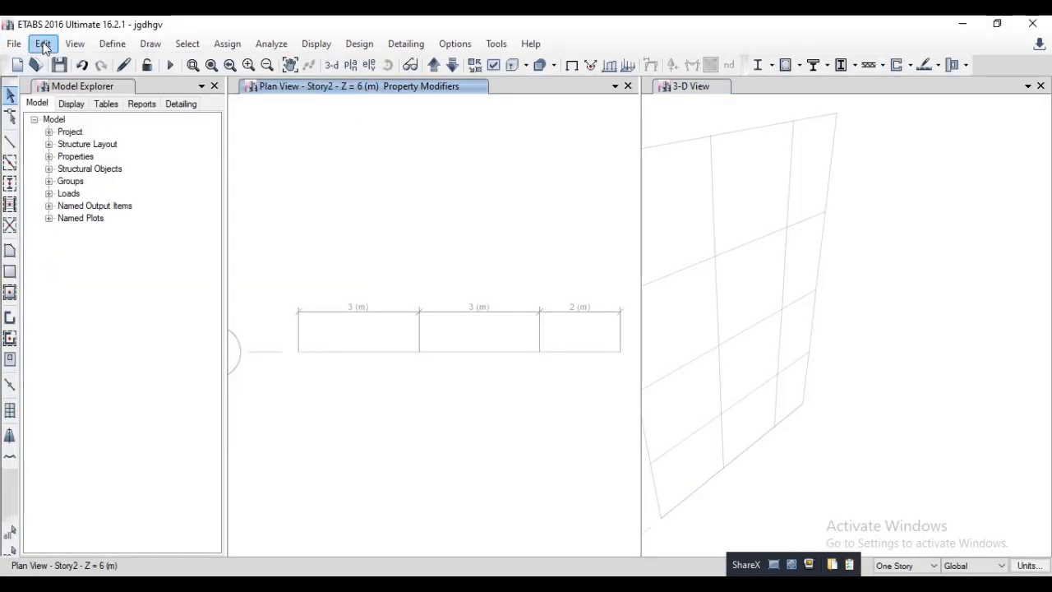
click(42, 44)
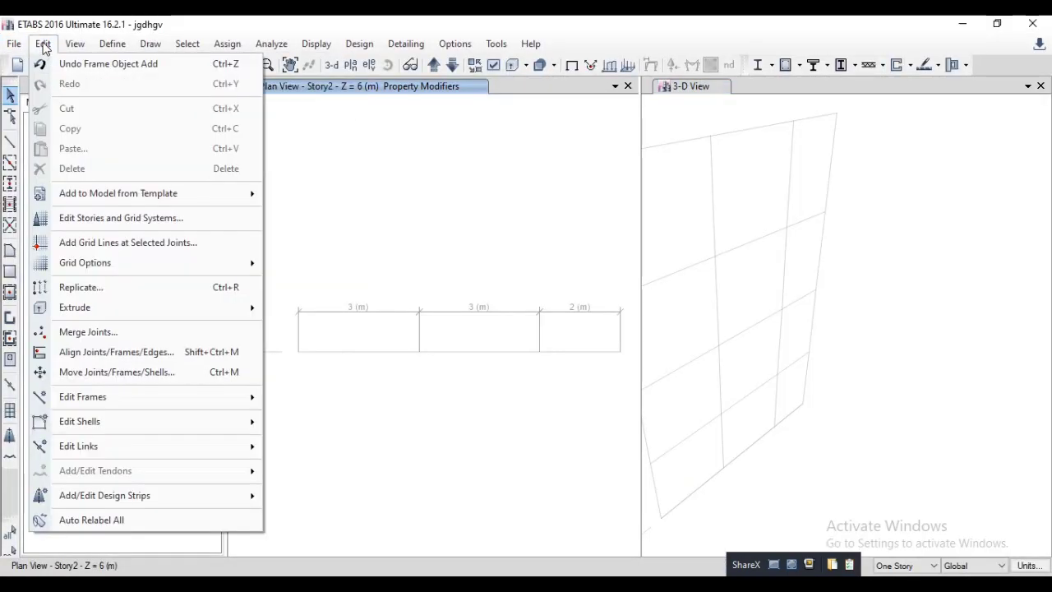
click(131, 222)
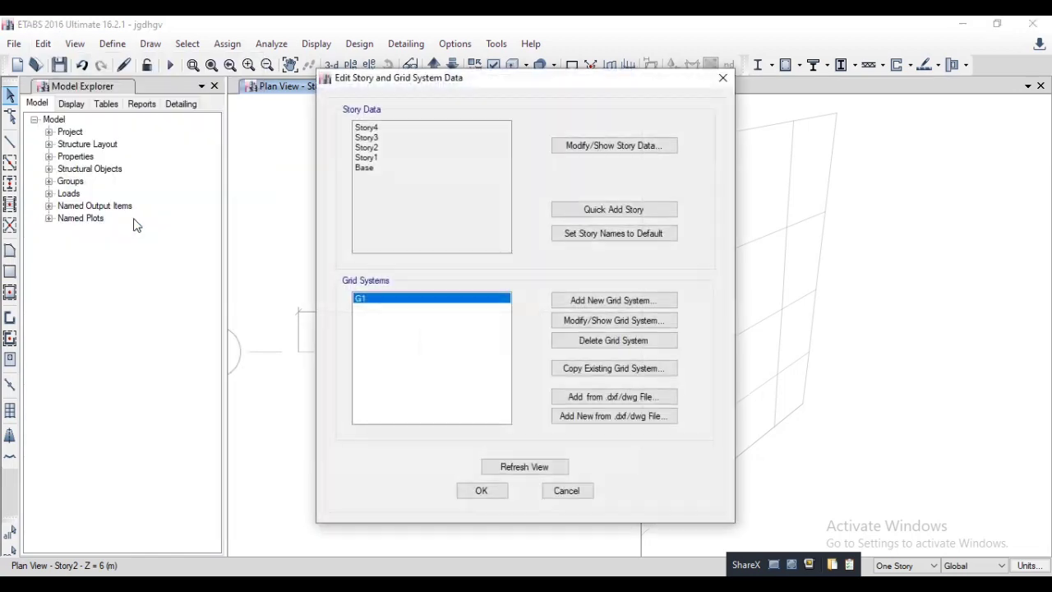
click(612, 319)
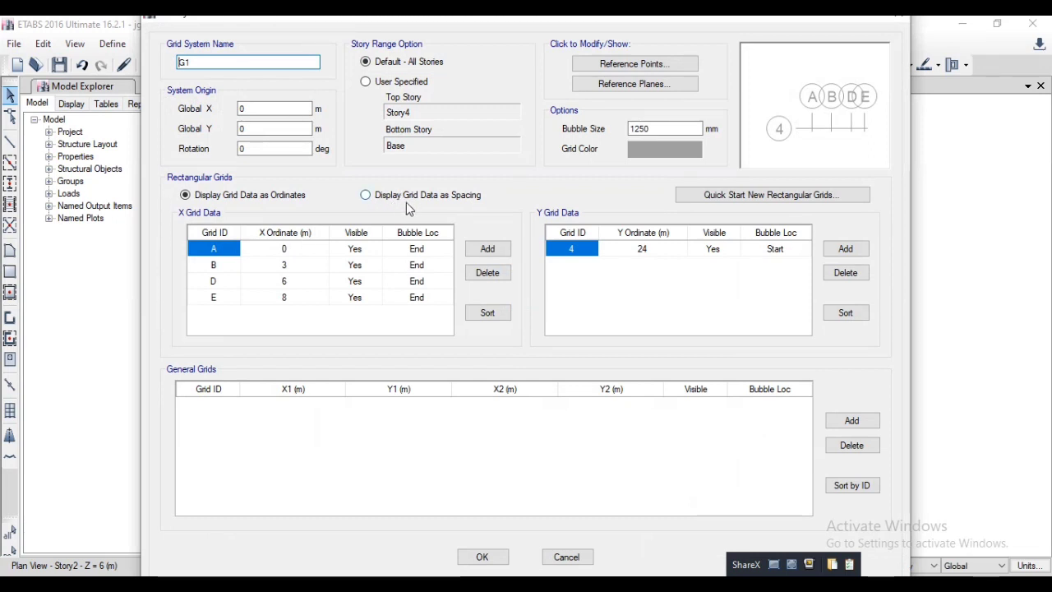
click(441, 196)
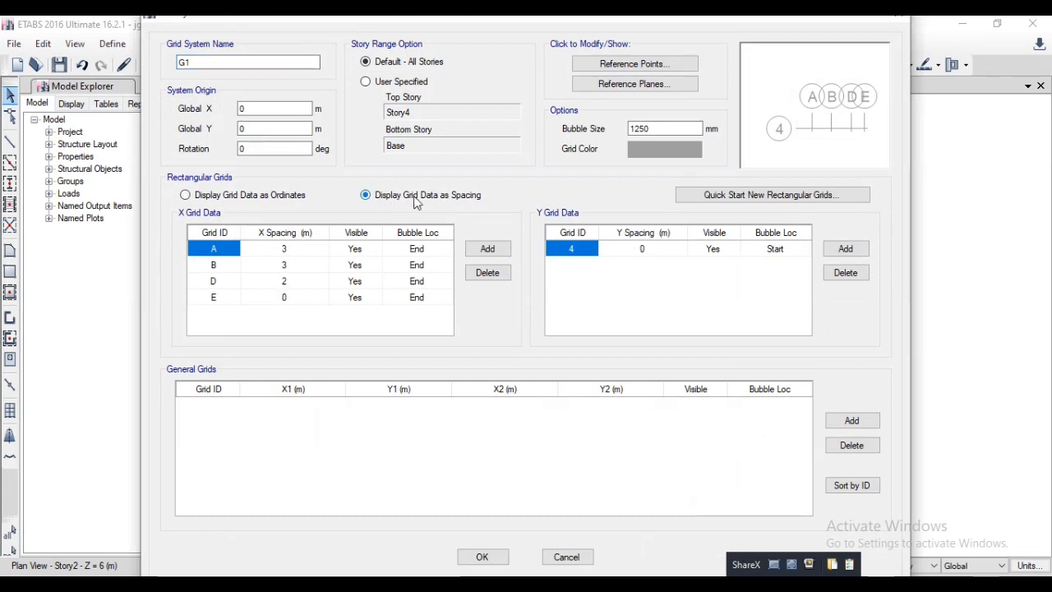
click(299, 250)
click(300, 265)
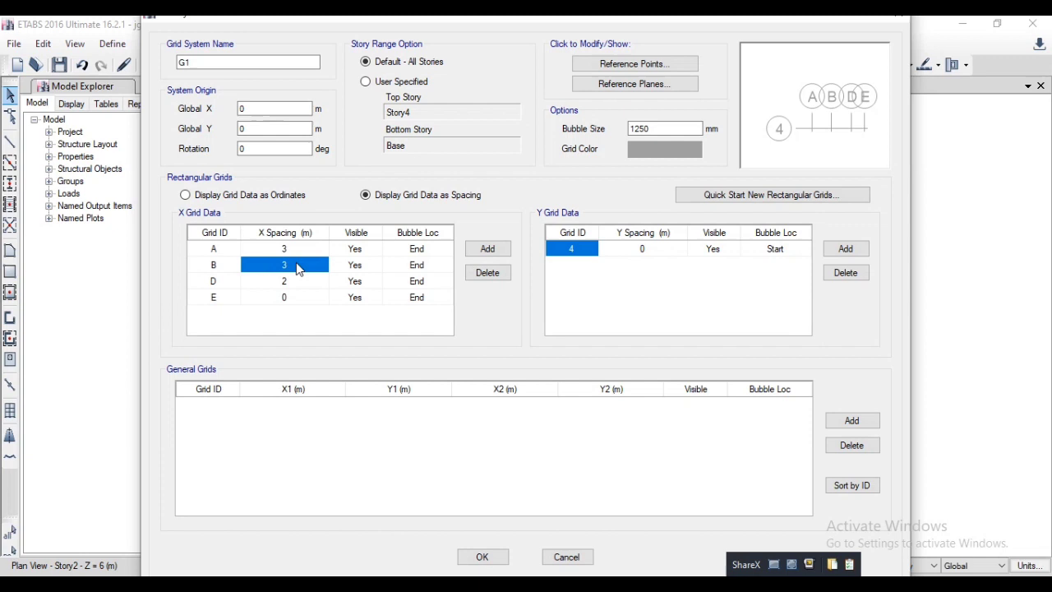
click(297, 281)
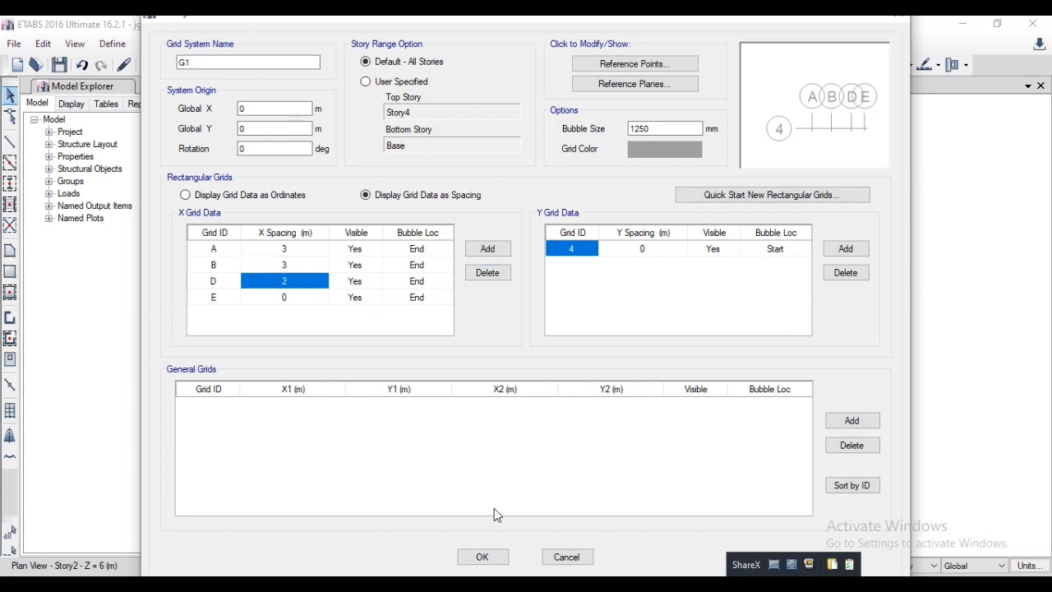
click(497, 561)
click(480, 491)
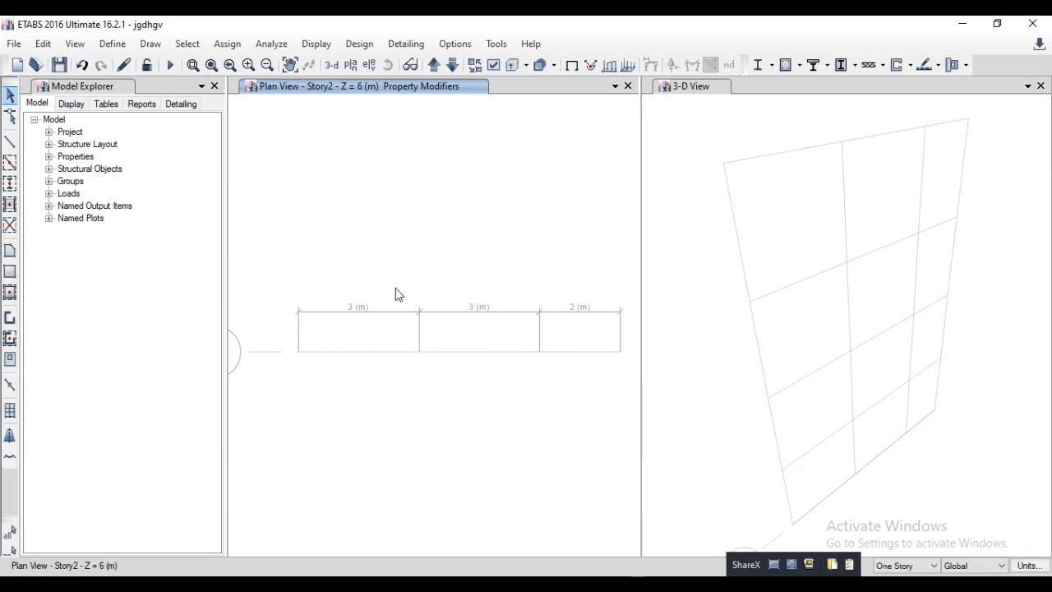
- Draw A-LatBm beams along the 3 m, 3 m and 2 m grid spans in the Story2 plan
click(13, 164)
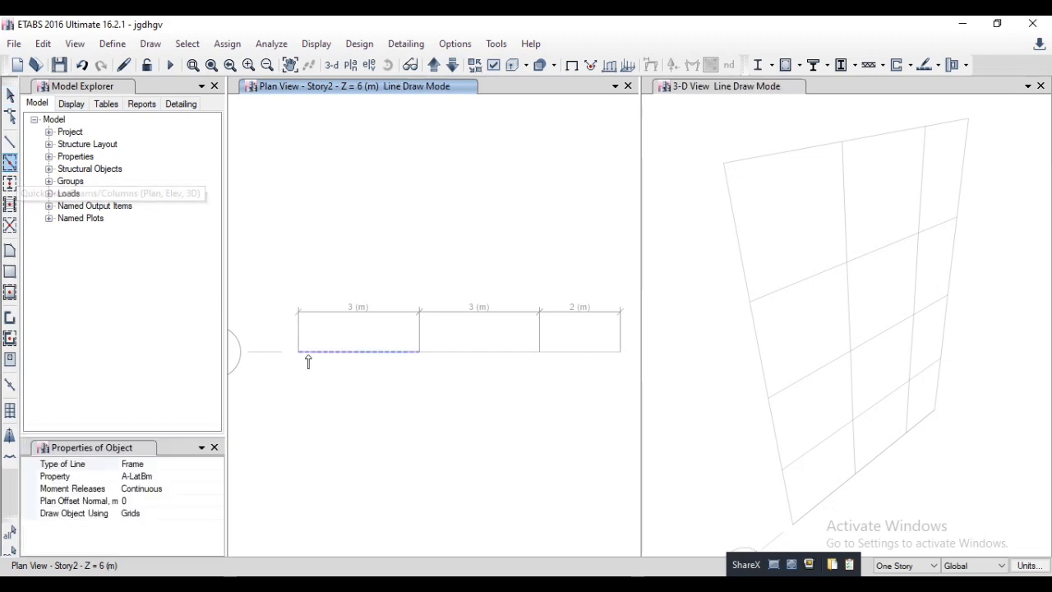
click(364, 355)
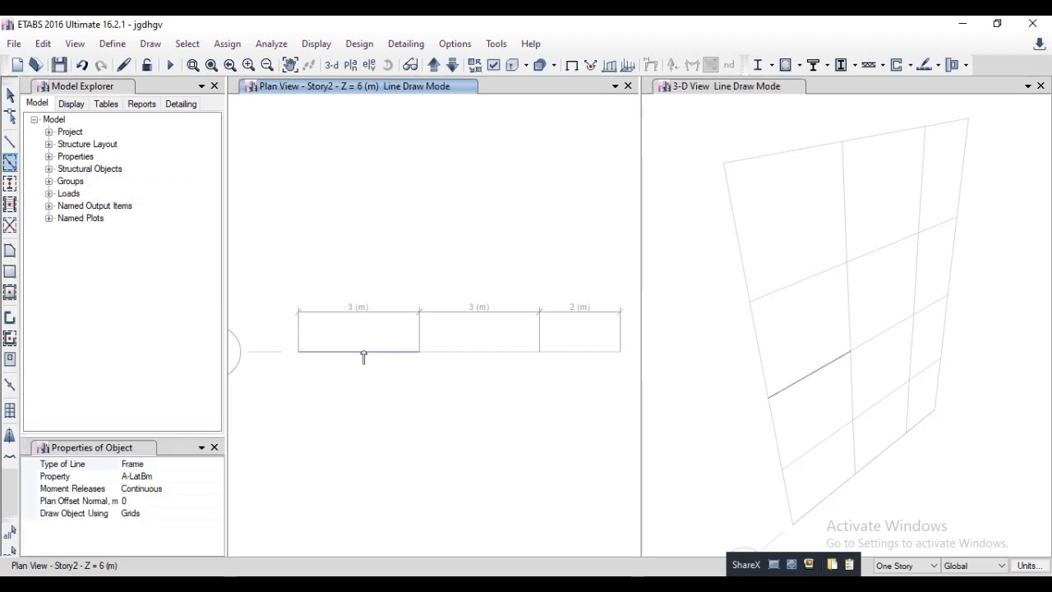
click(467, 358)
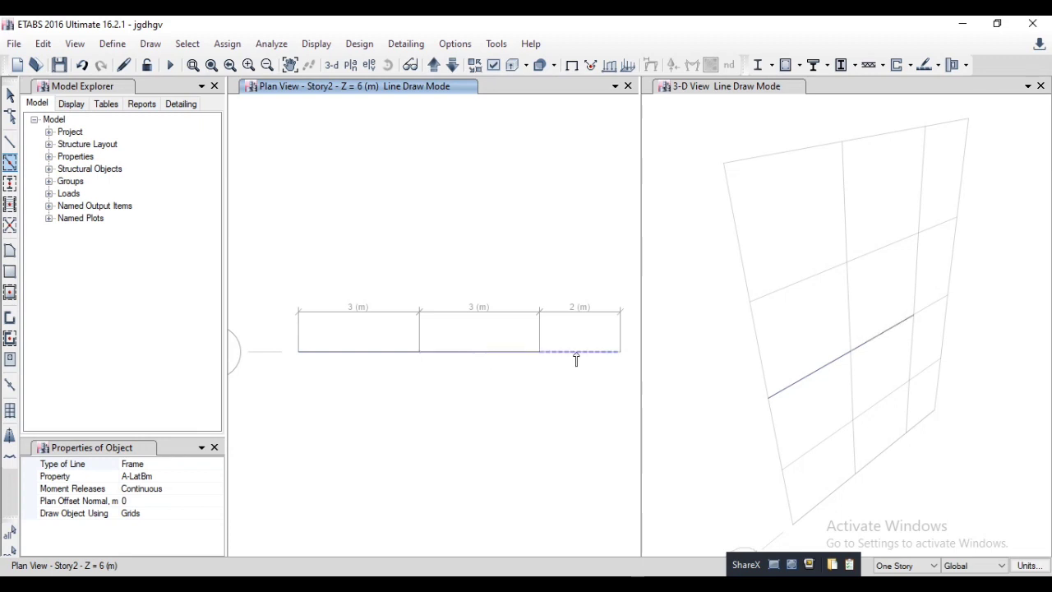
click(576, 359)
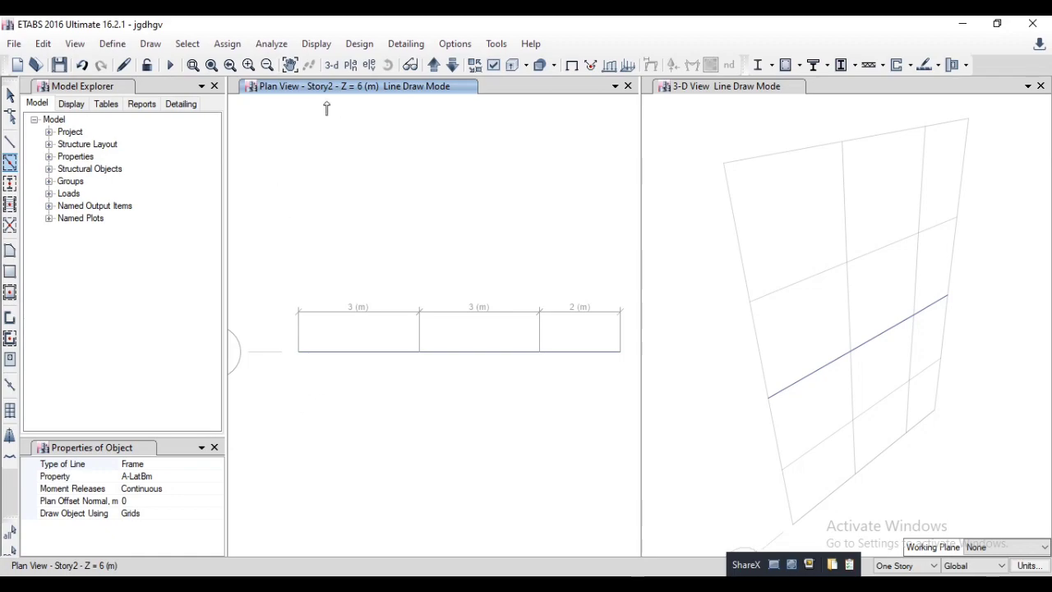
- Check the textbook's support locations and assign pinned restraints to the beam's start joint and the joint between the second and third spans
key(alt+Tab)
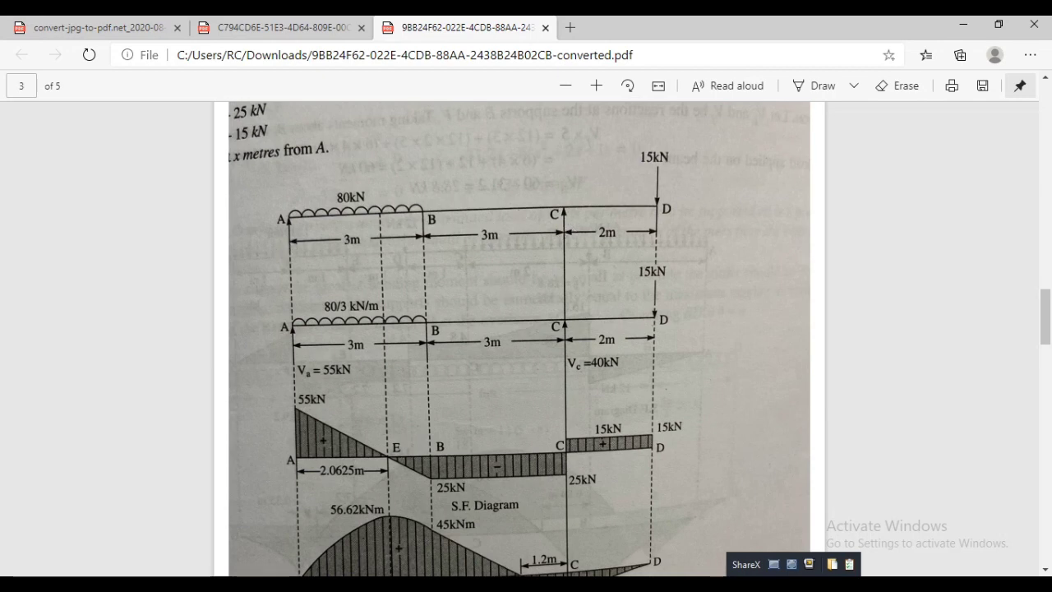
key(alt+Tab)
click(8, 94)
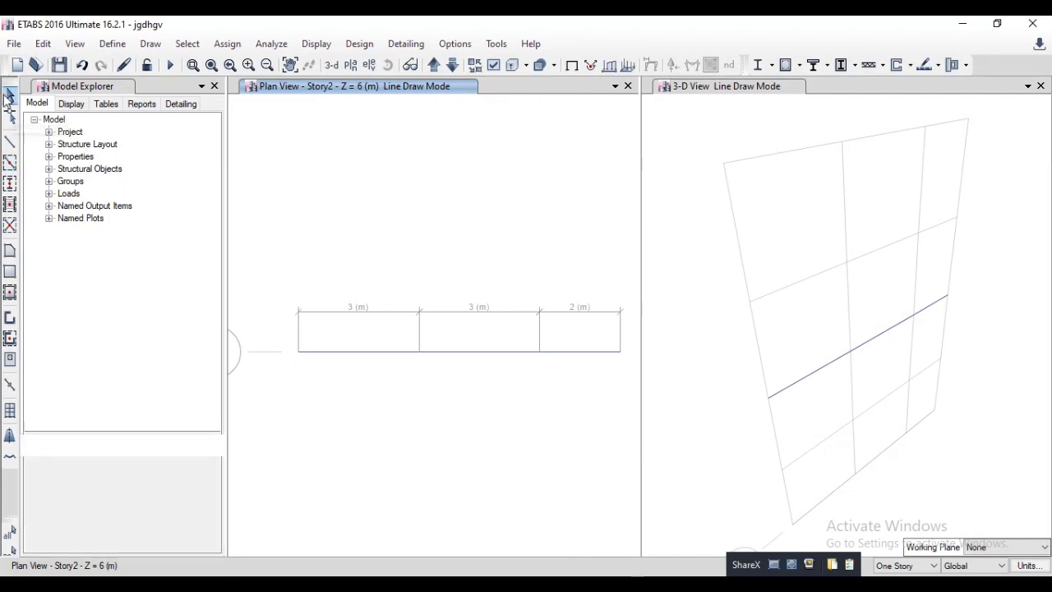
click(298, 353)
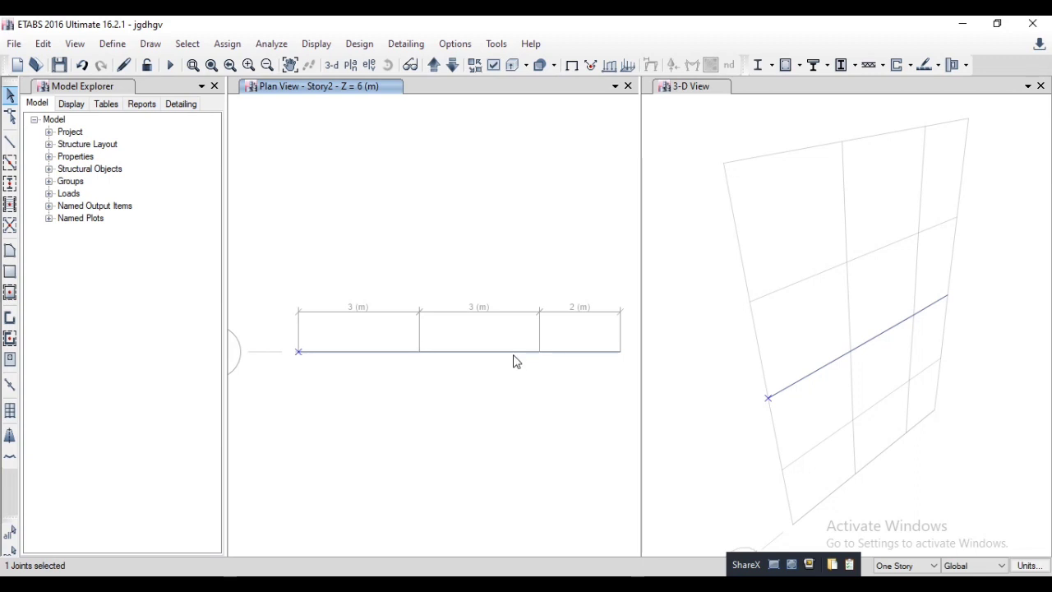
click(539, 353)
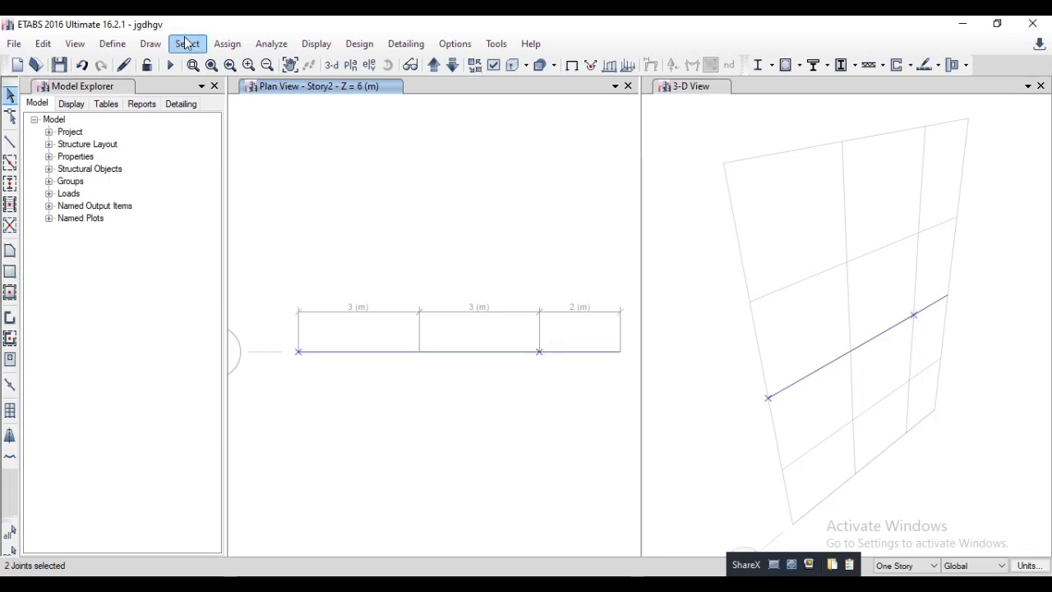
click(227, 44)
mouse_move(270, 65)
click(451, 66)
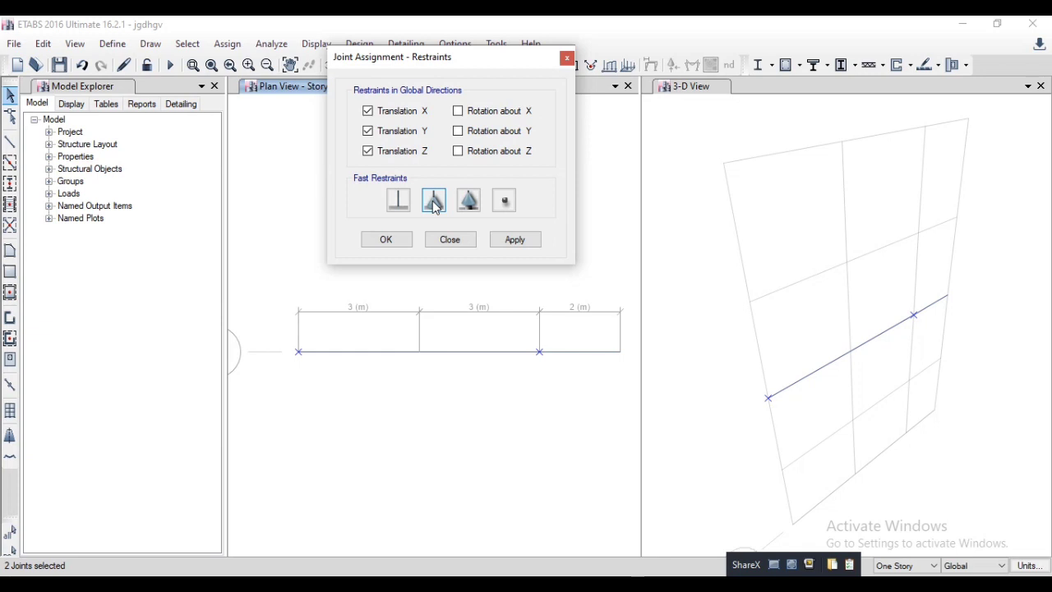
click(434, 203)
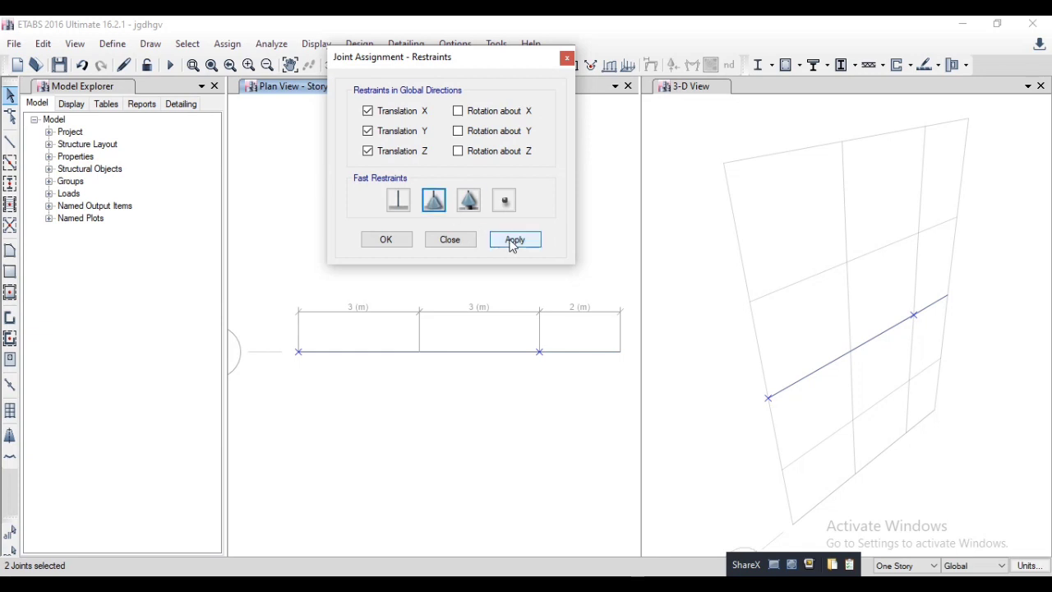
click(514, 240)
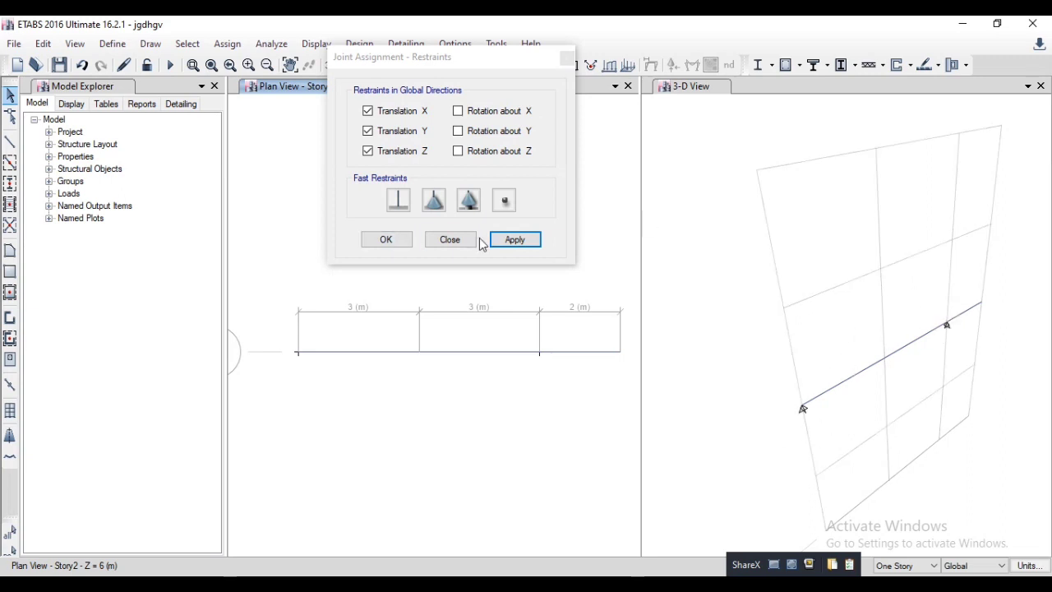
click(436, 242)
- Check the textbook loading and assign a uniform Dead gravity load of 80/3 kN/m to the first 3 m span, replacing existing loads
click(645, 583)
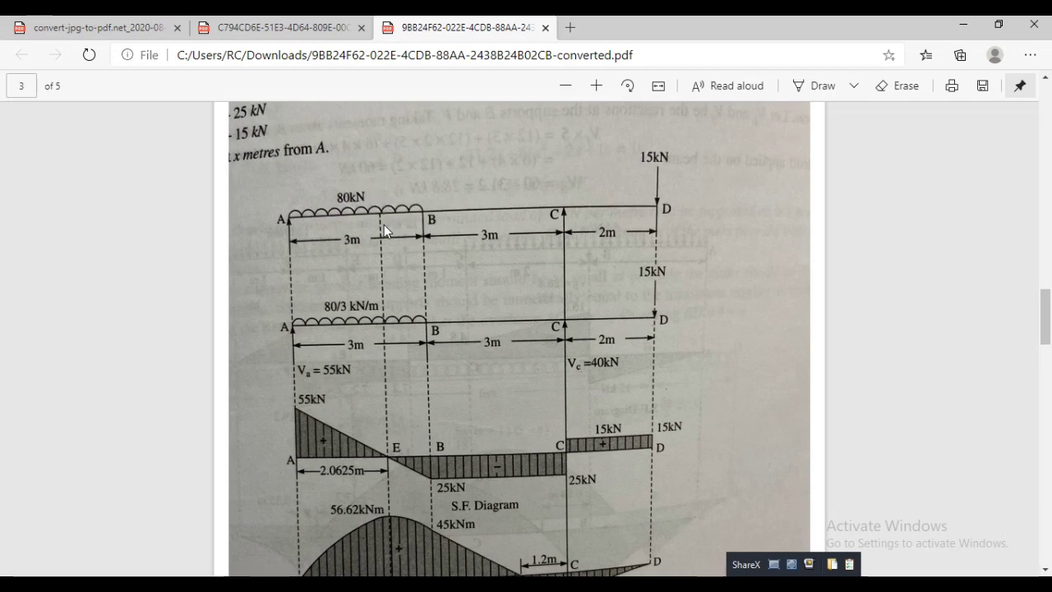
click(587, 584)
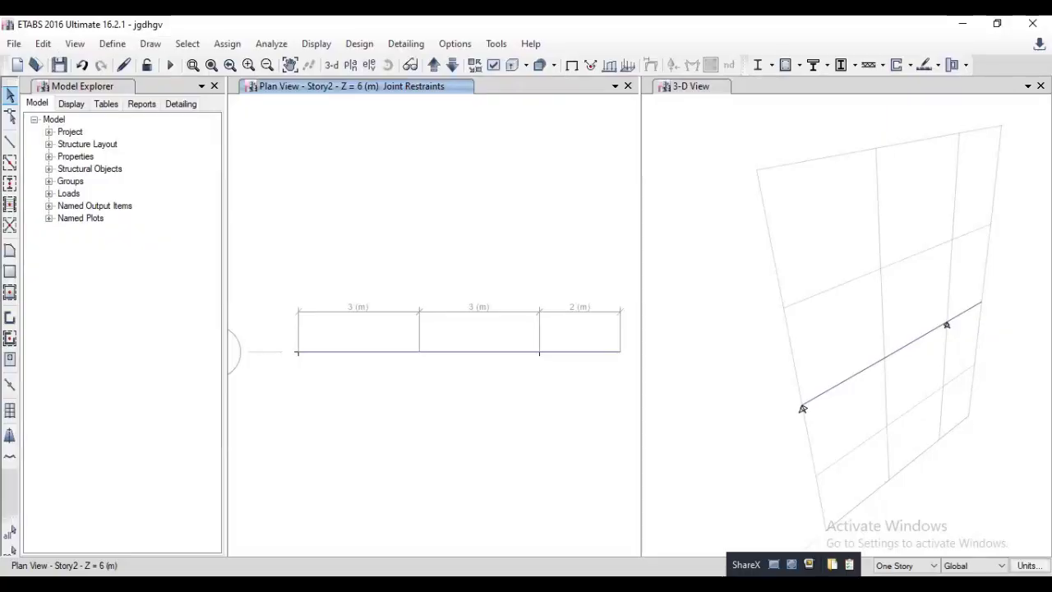
click(364, 353)
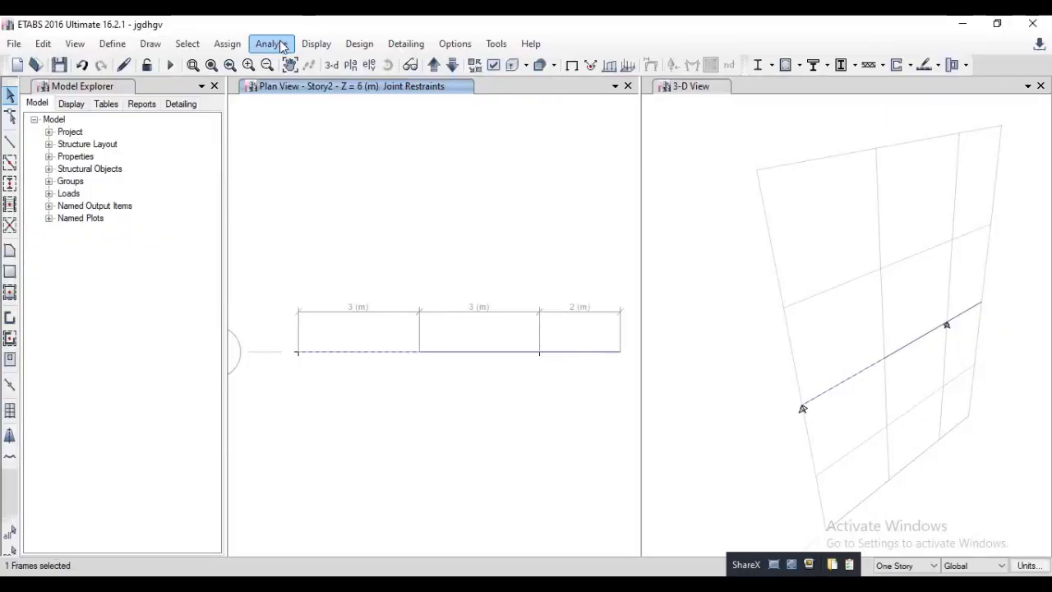
click(228, 44)
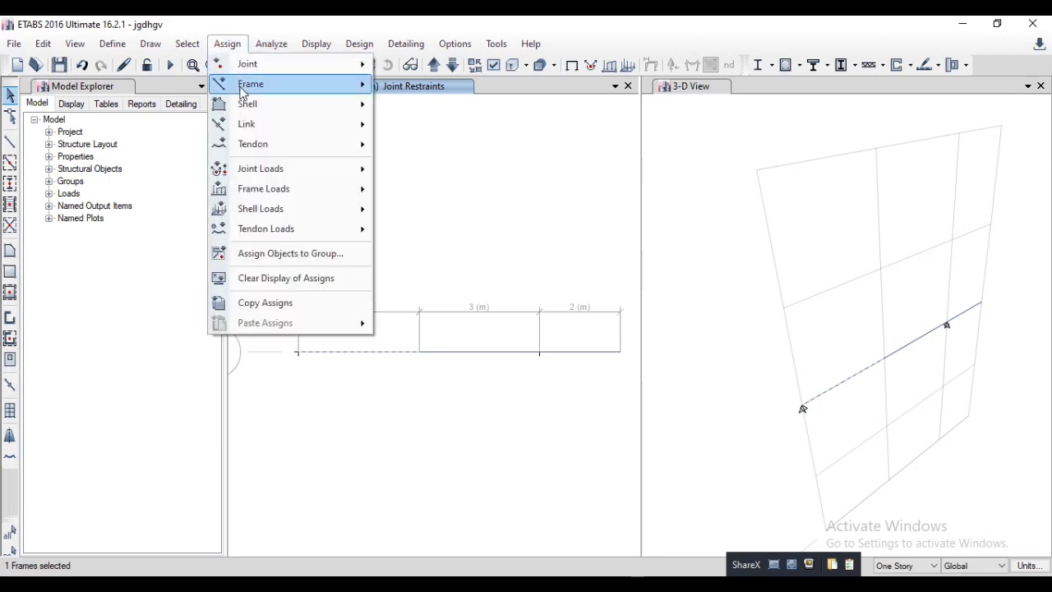
mouse_move(301, 205)
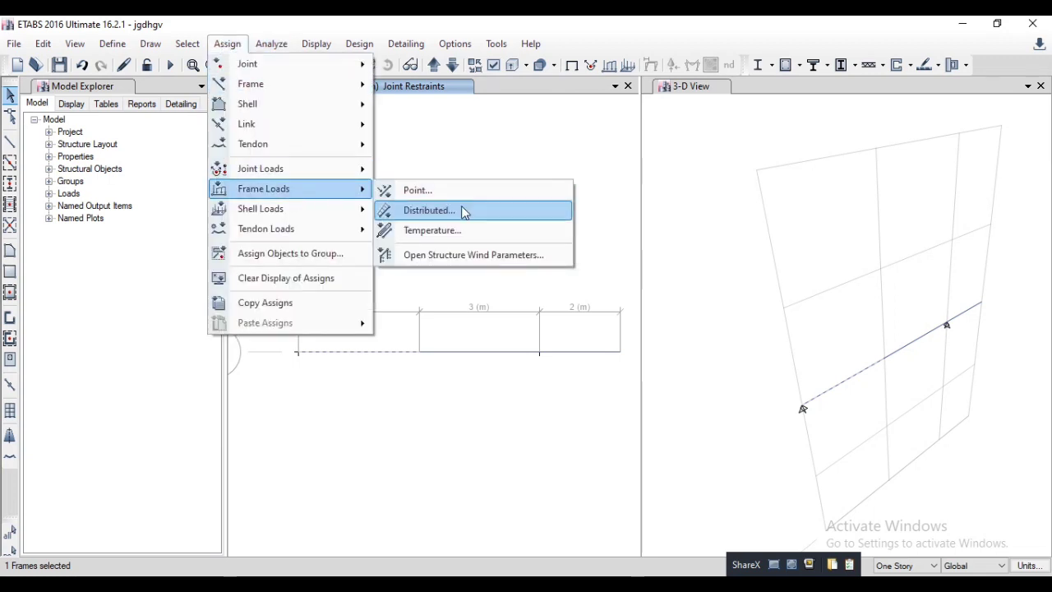
click(460, 212)
click(240, 352)
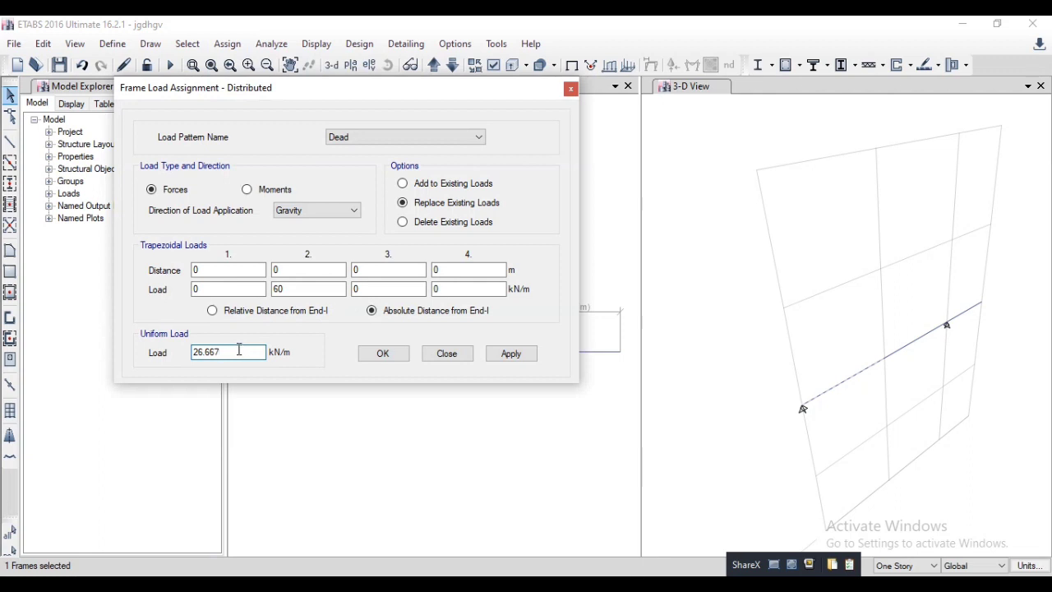
key(BackSpace)
key(BackSpace)
key(BackSpace)
key(BackSpace)
key(BackSpace)
text(80/3)
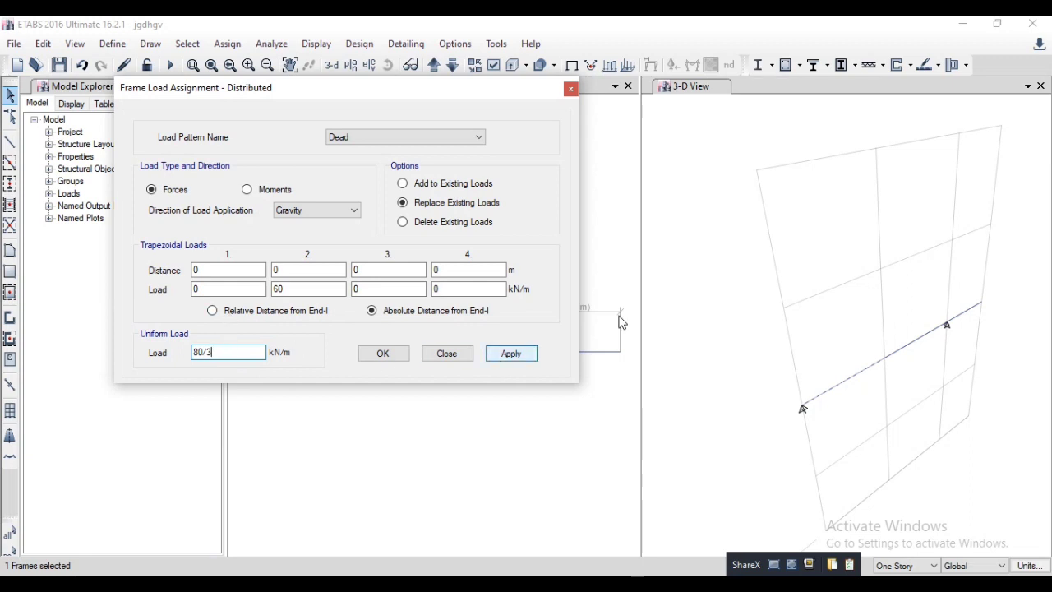
click(689, 94)
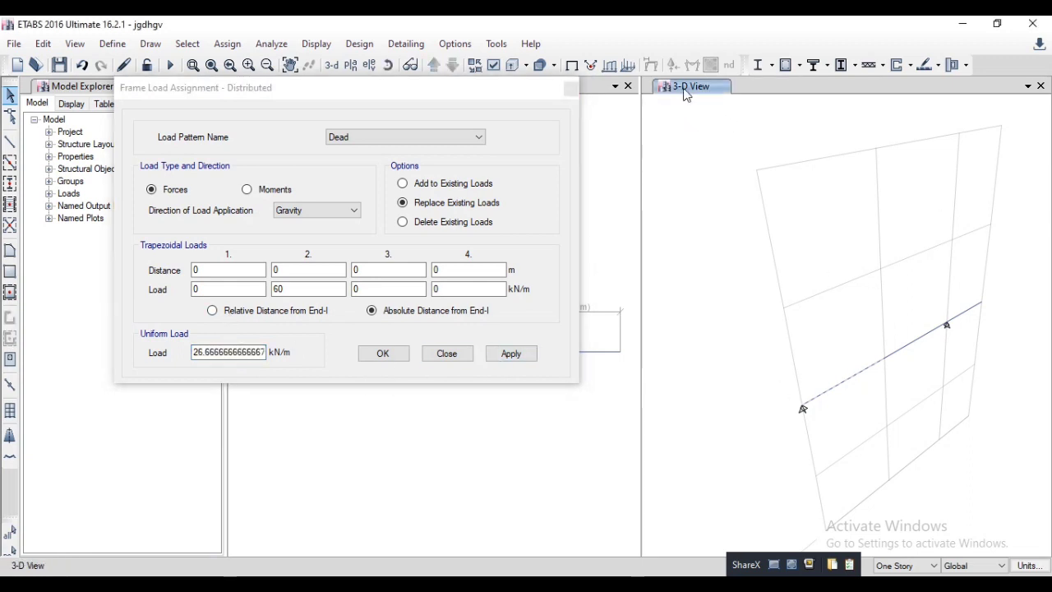
click(512, 353)
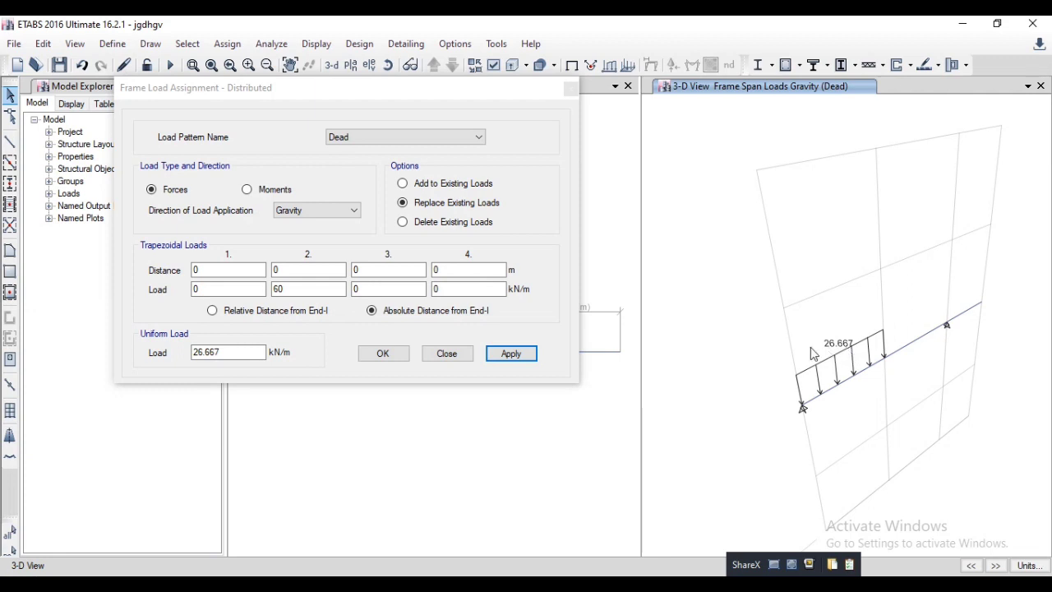
click(450, 354)
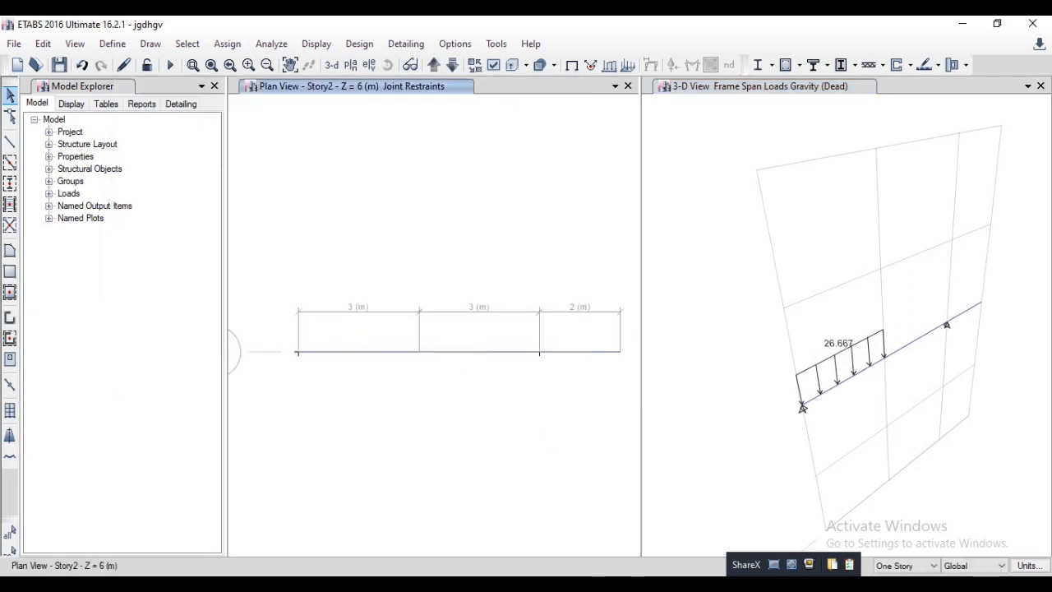
- Check the textbook's point load and assign a Dead joint force of -15 kN in Global Z at the free end of the 2 m overhang
click(548, 584)
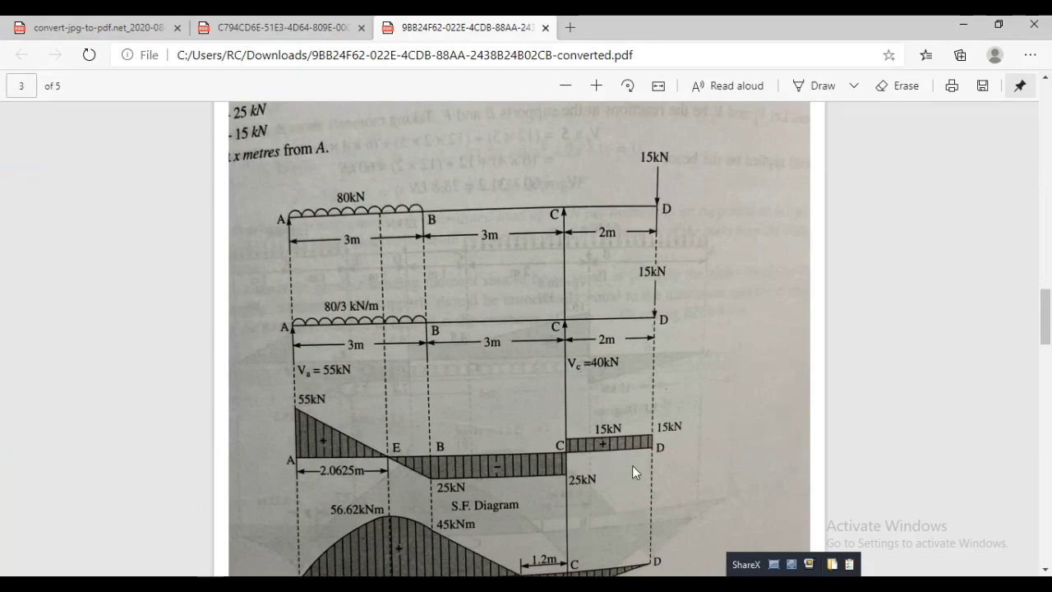
click(592, 584)
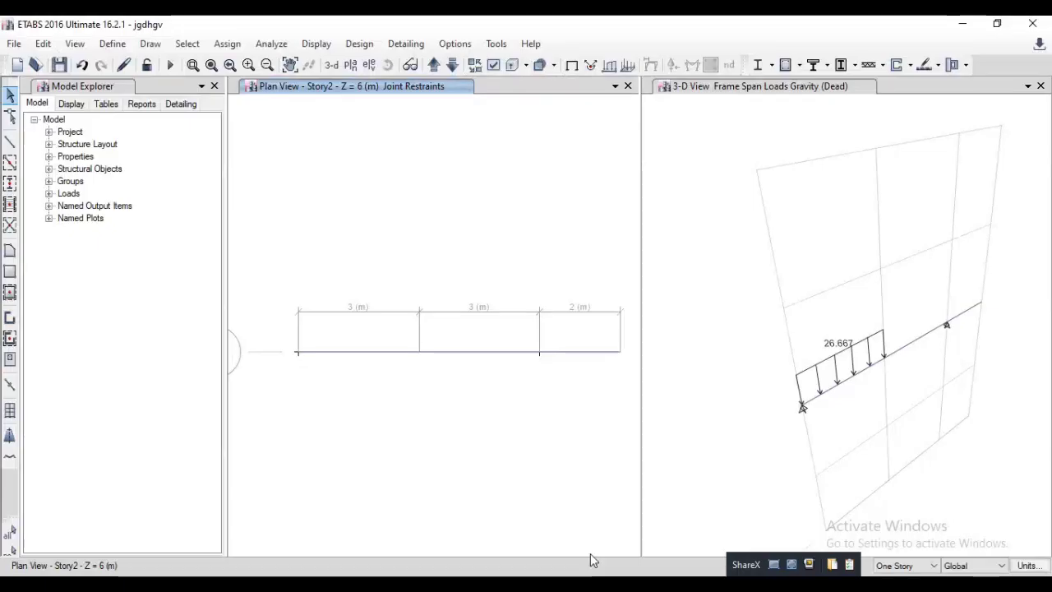
click(622, 354)
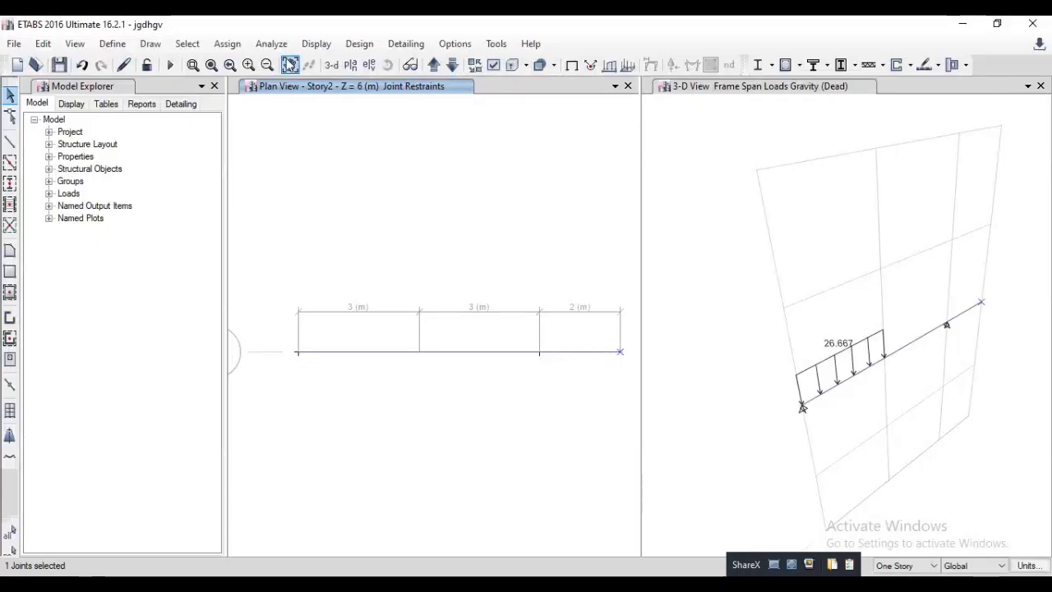
click(234, 45)
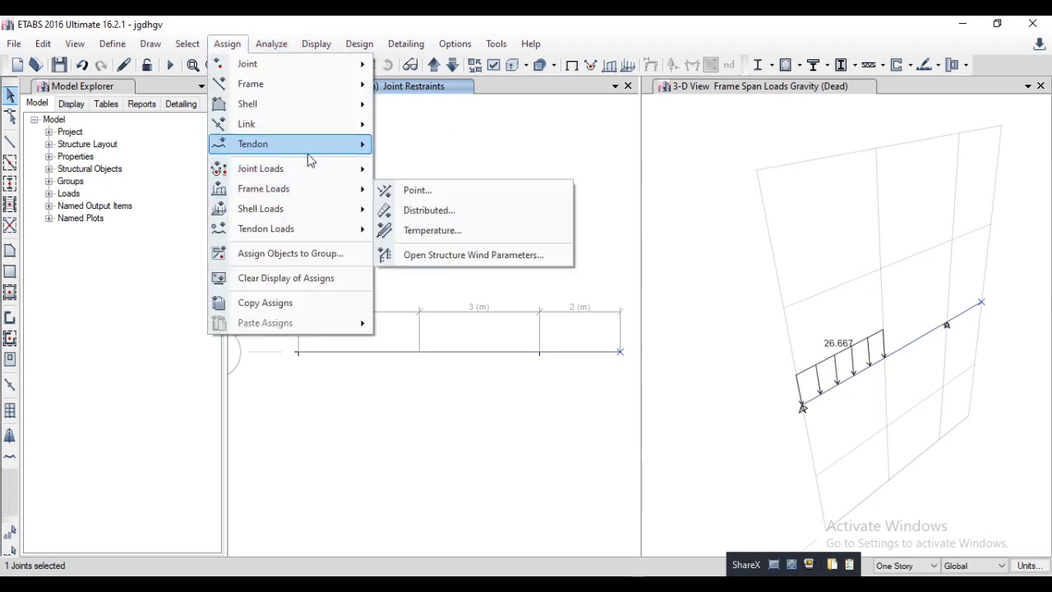
mouse_move(311, 168)
click(450, 170)
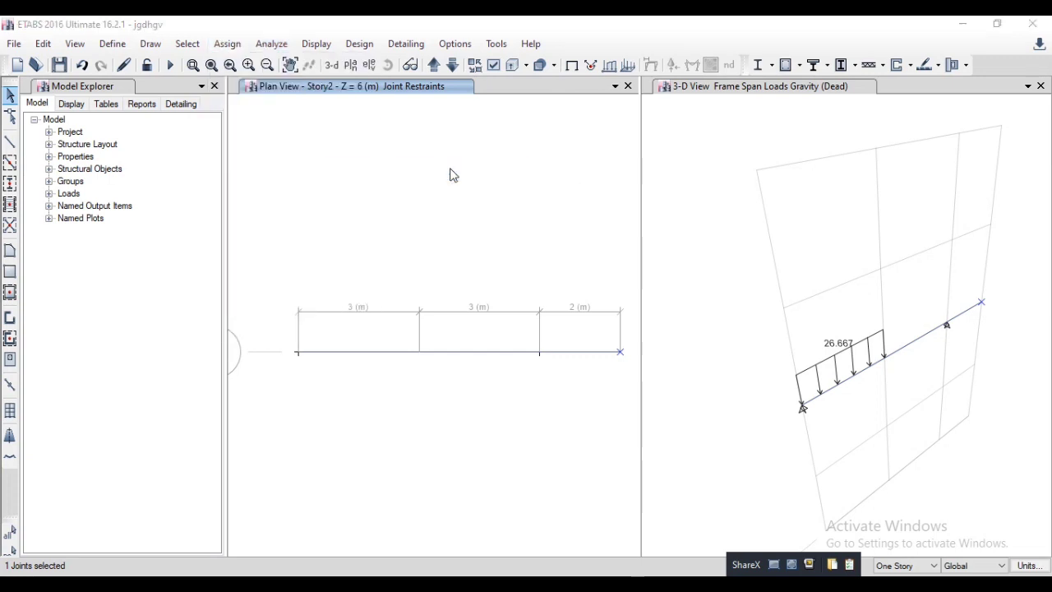
click(275, 264)
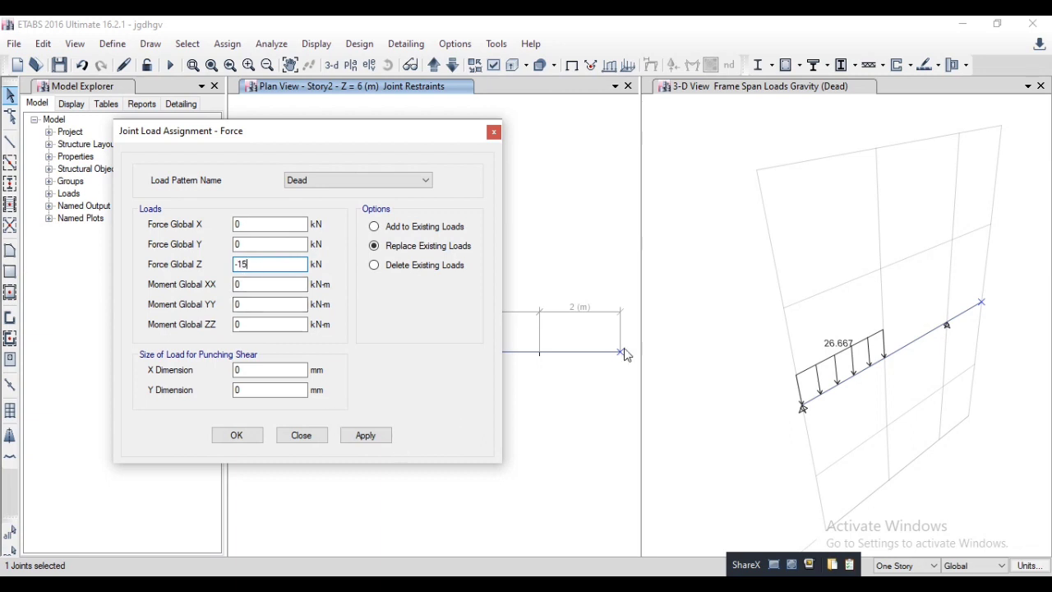
click(719, 93)
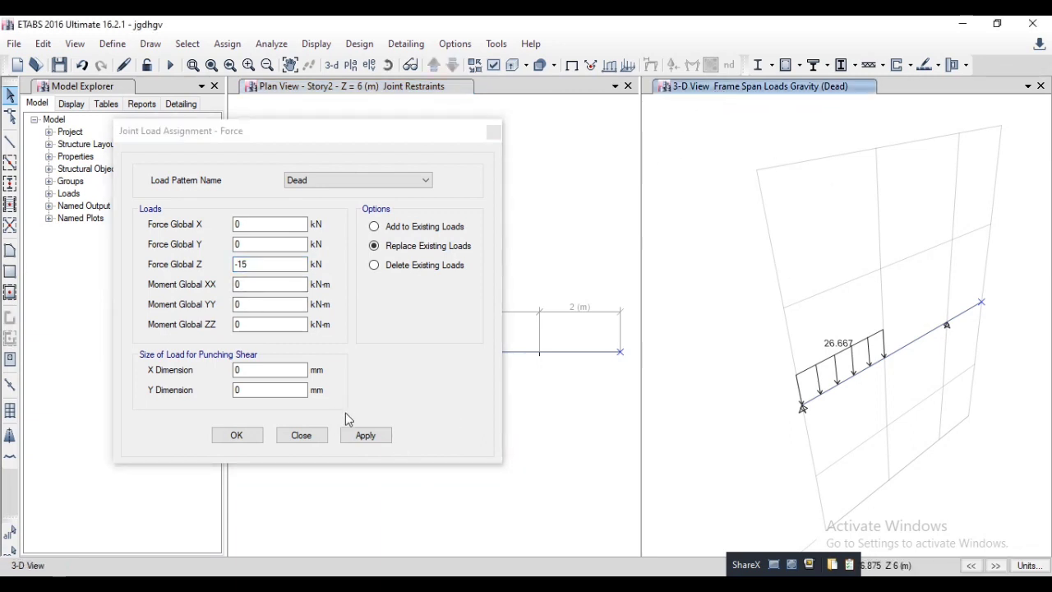
click(367, 435)
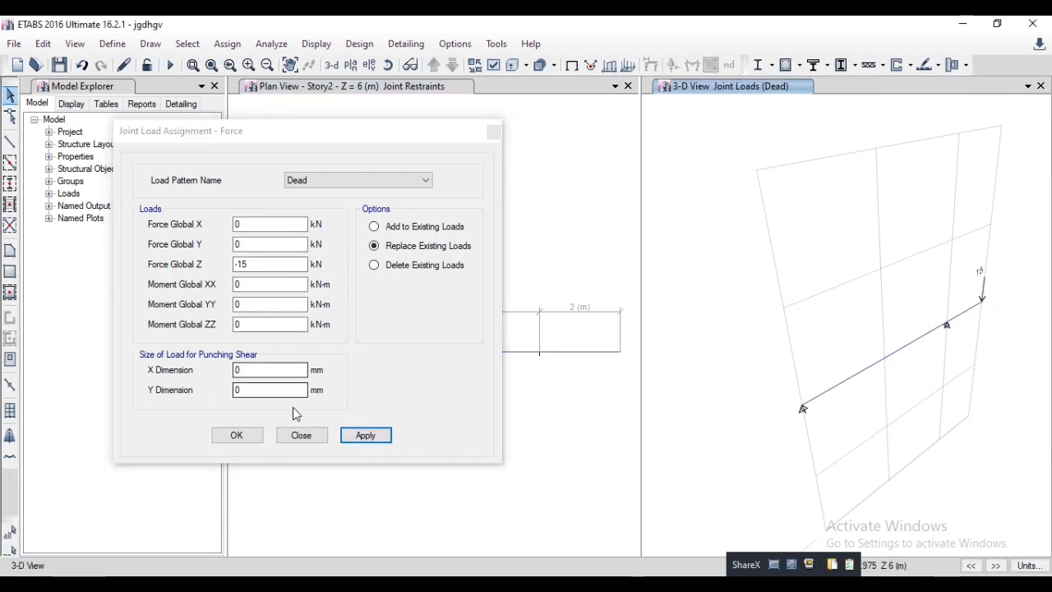
click(301, 434)
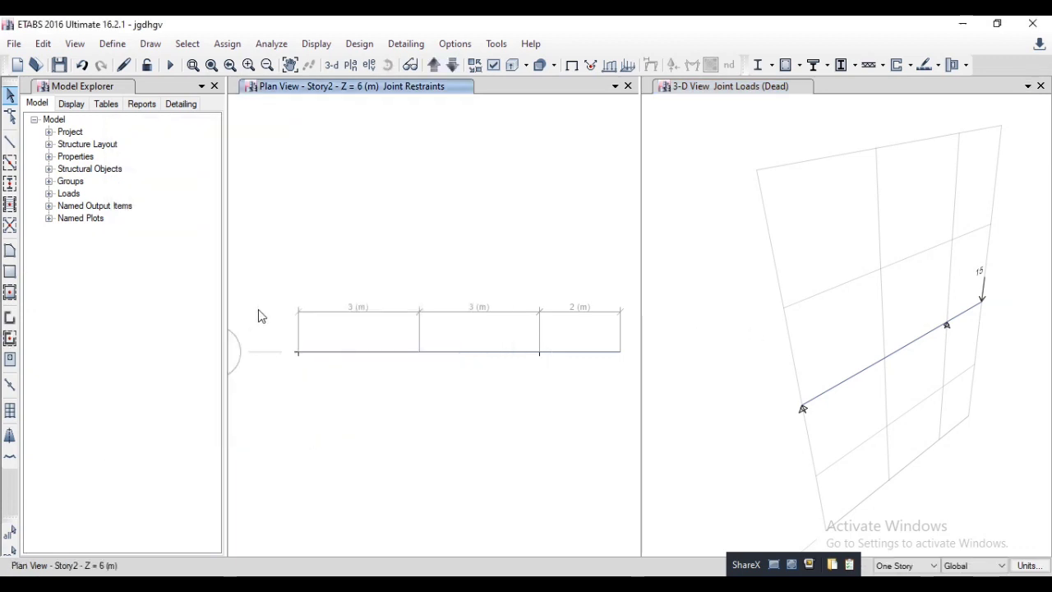
- Set the Mass and Weight property modifiers to 0 for all three beam spans
drag(275, 289, 629, 408)
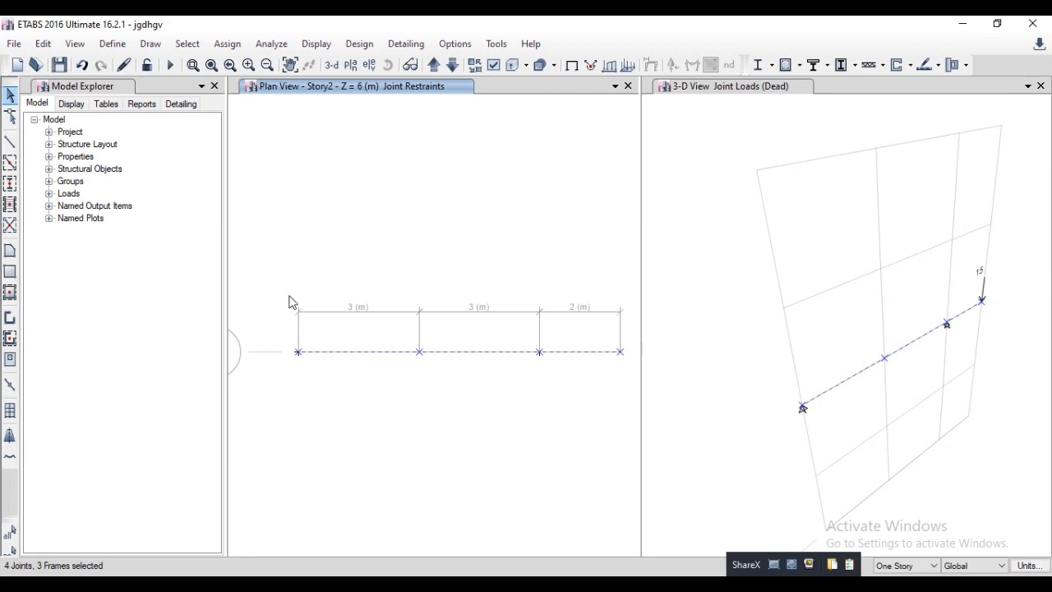
click(234, 47)
mouse_move(328, 87)
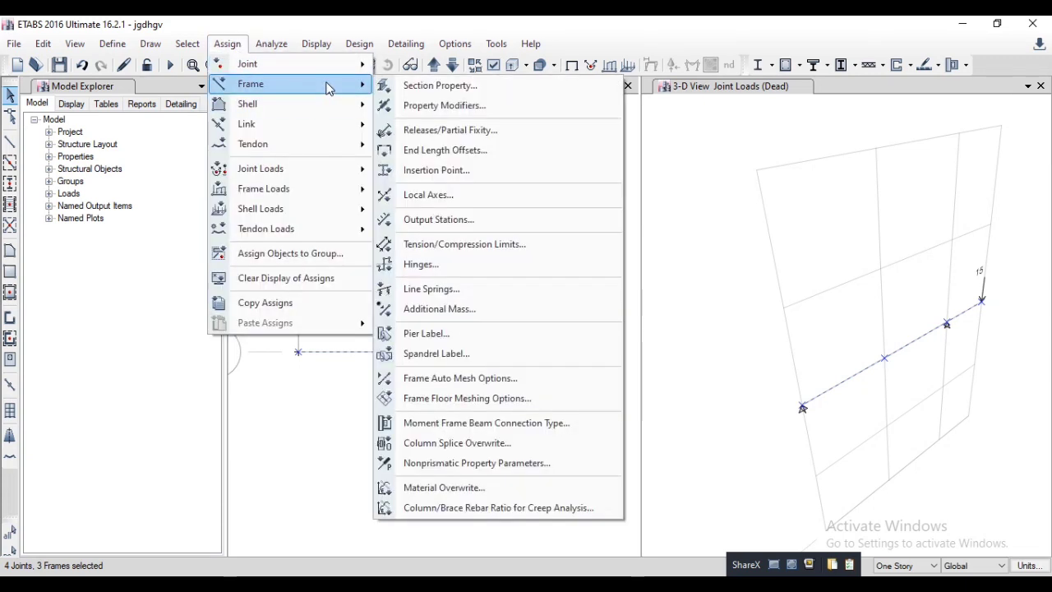
click(445, 106)
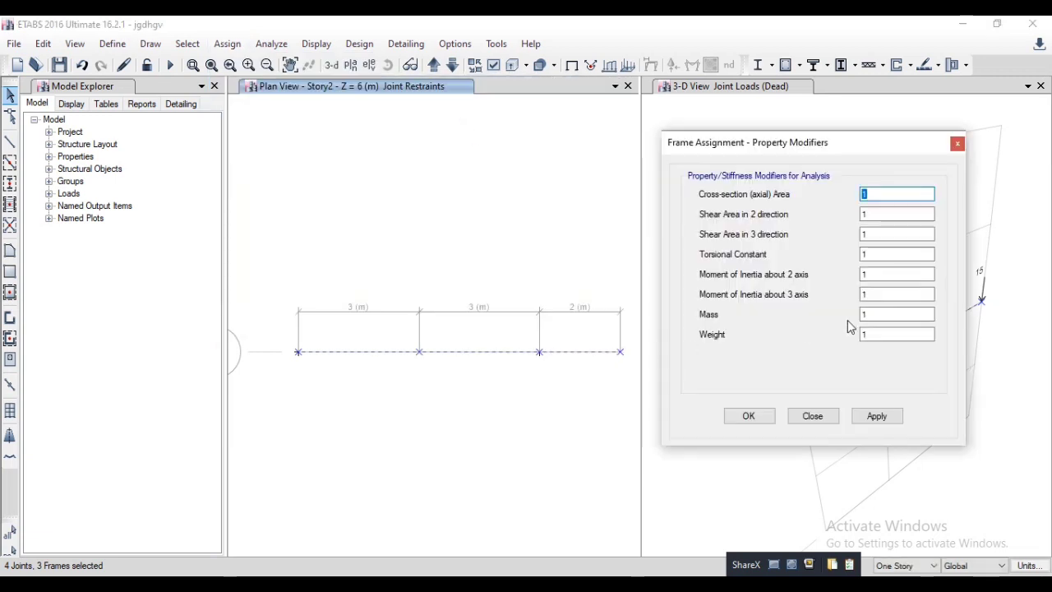
click(900, 314)
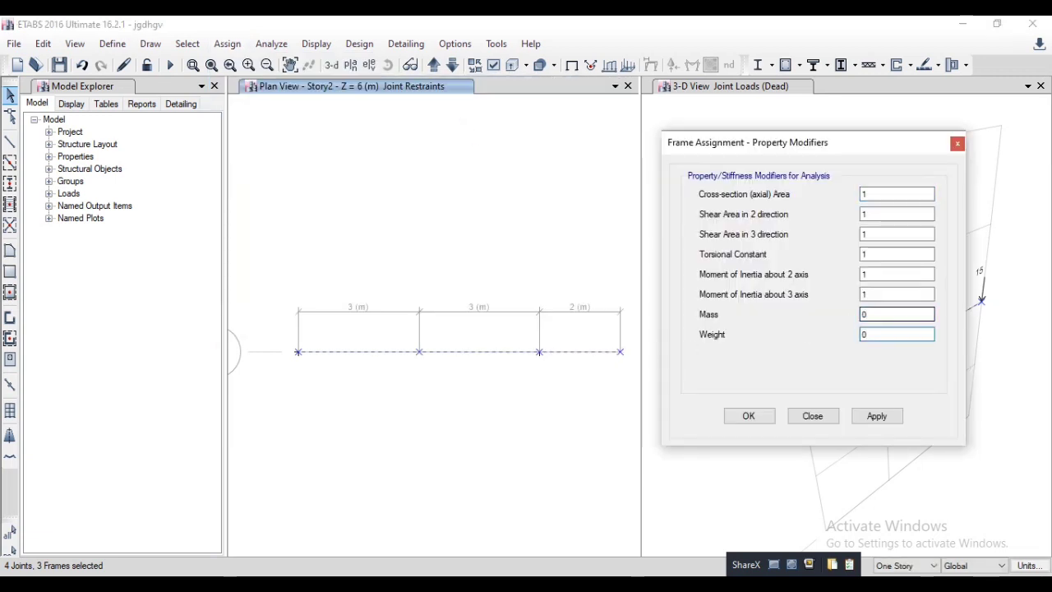
click(874, 415)
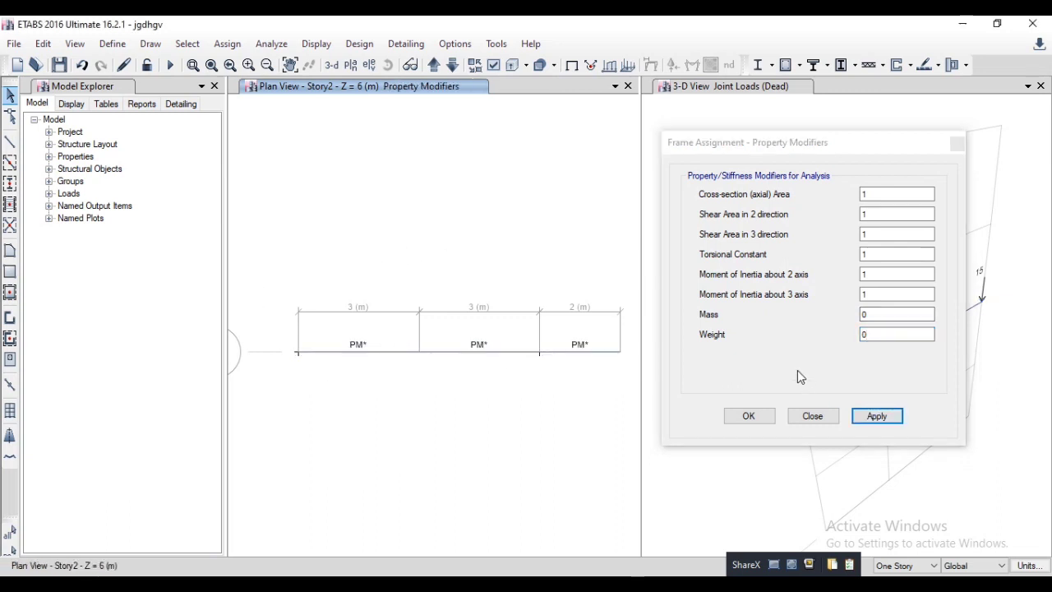
- Run the analysis and display the filled Moment 3-3 diagram of the frames for the Dead load case
click(820, 416)
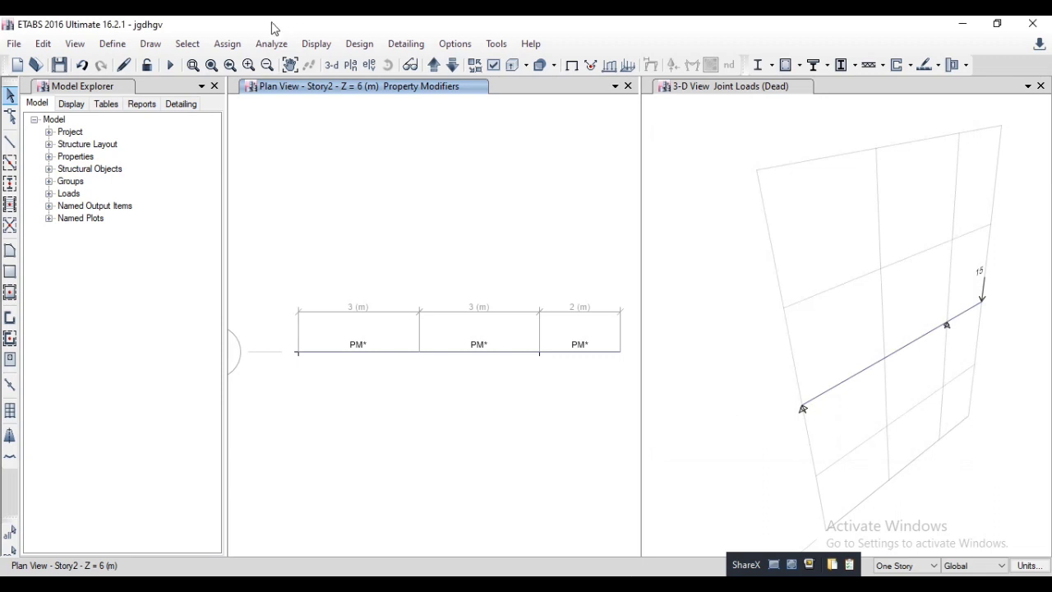
click(170, 65)
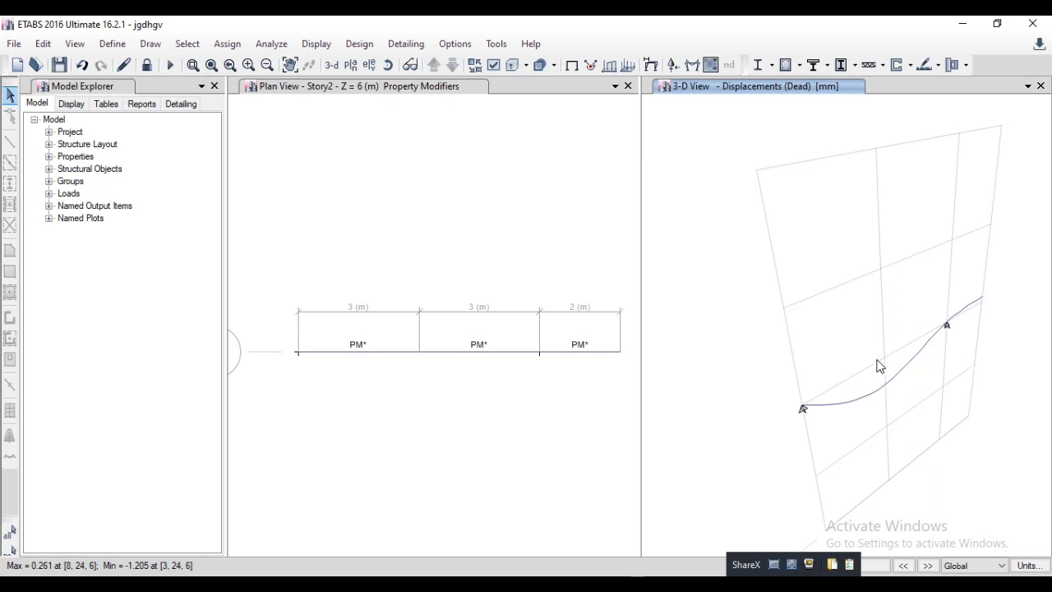
click(693, 71)
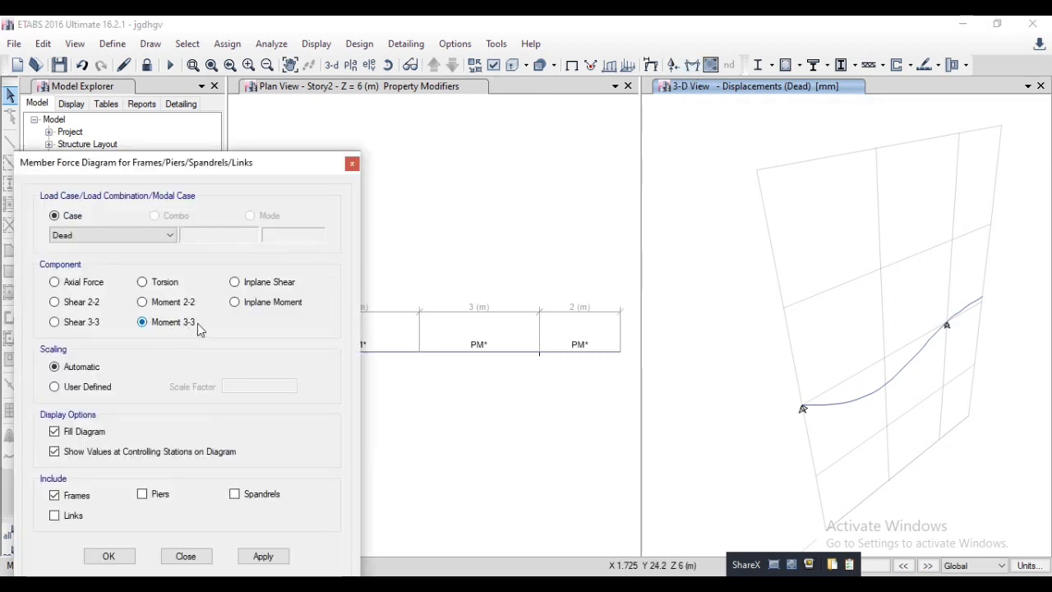
click(261, 556)
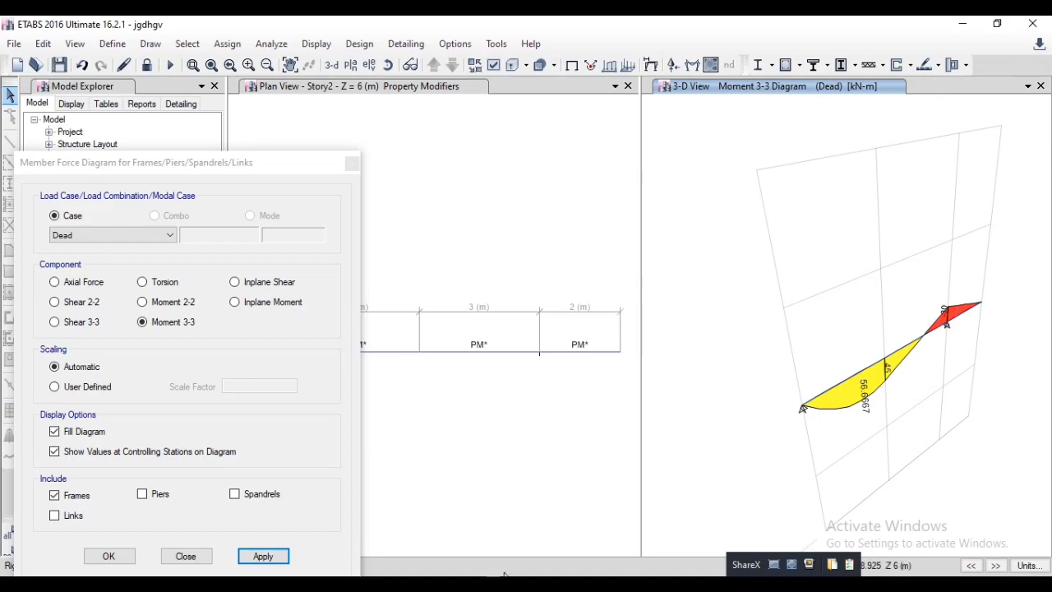
- Check the textbook's shear and moment diagrams and examine the middle 3 m span's shear and moment values at scrolled locations along its length
click(554, 583)
scroll(625, 415, down, 1)
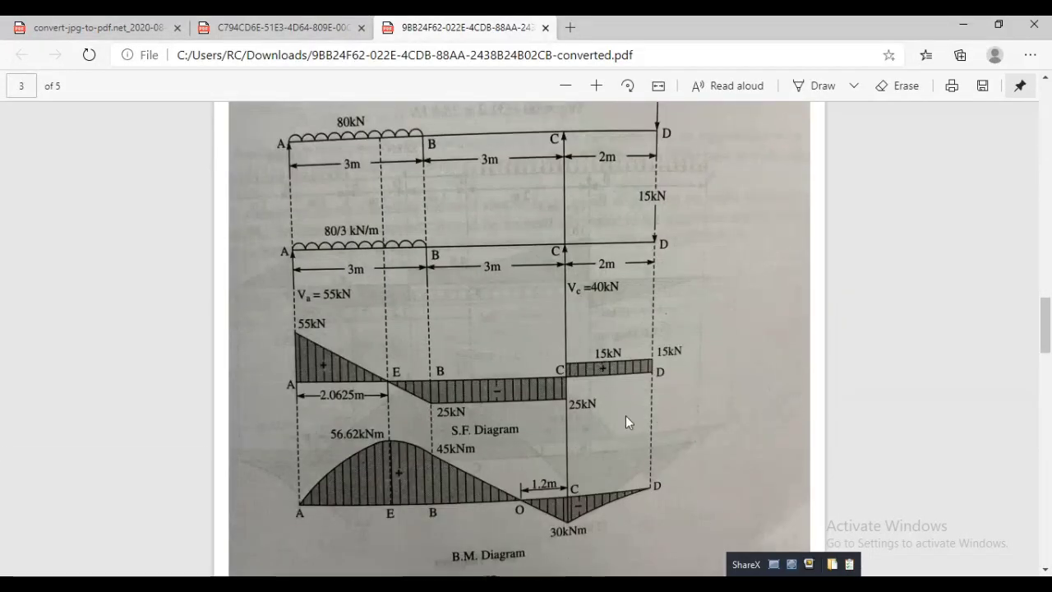
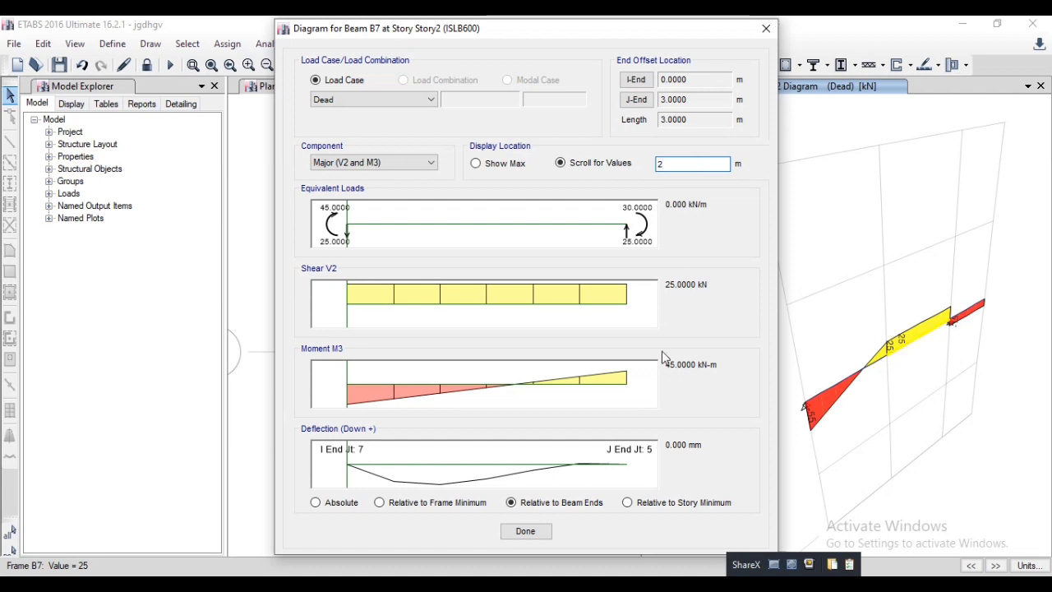
click(530, 533)
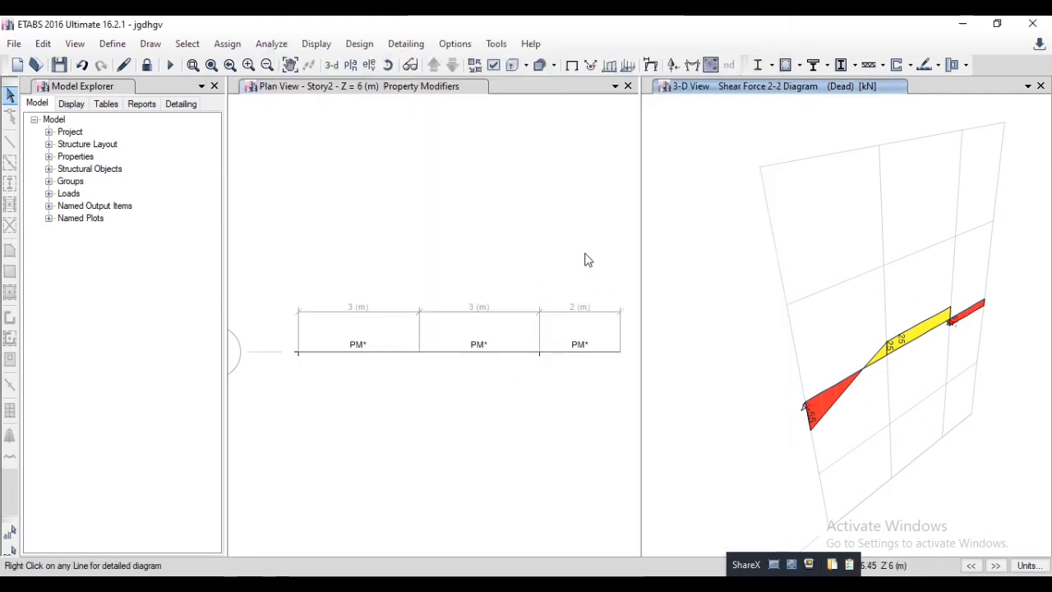
right_click(899, 346)
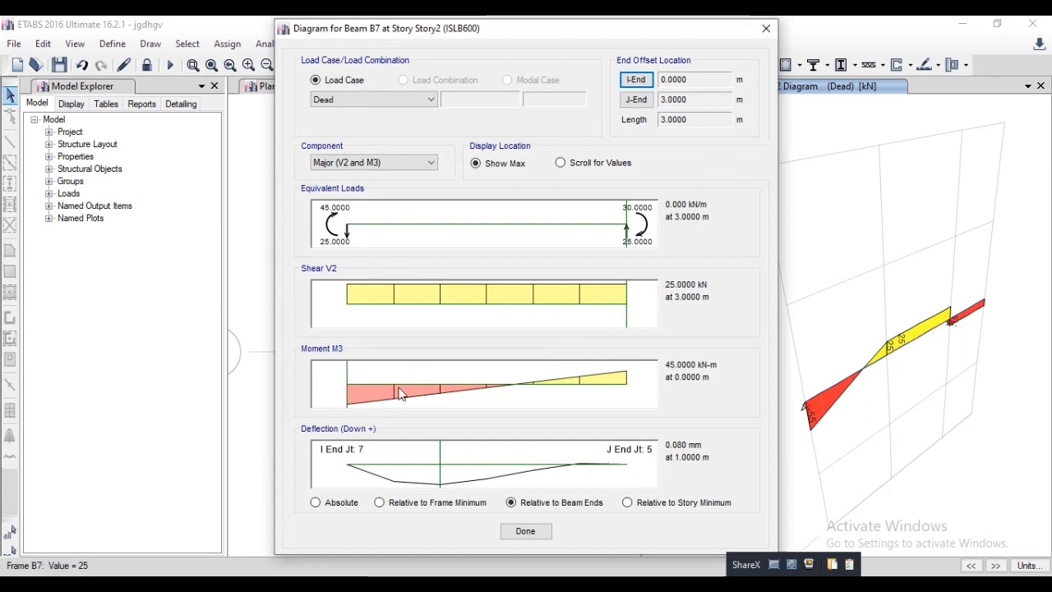
click(560, 162)
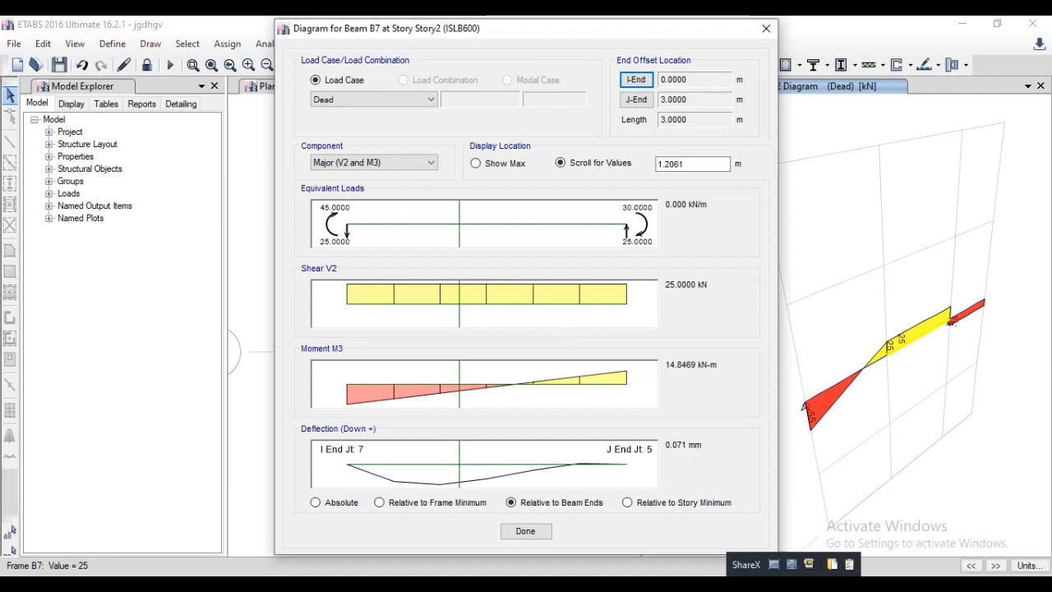
click(530, 532)
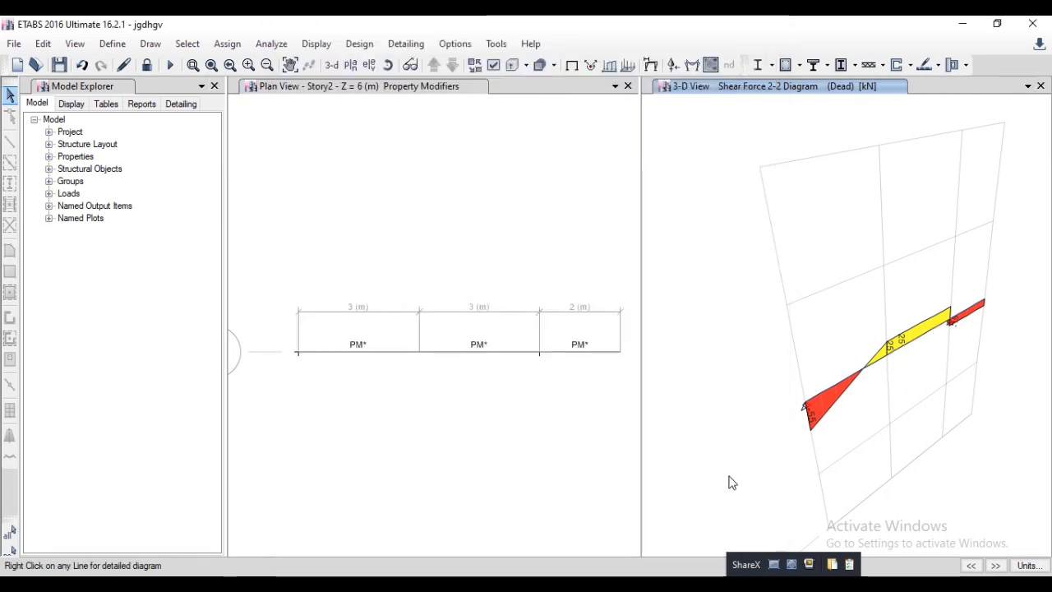
- Look up the span lengths, supports and loads of the textbook's next beam, problem 39 (Fig. 4.80)
click(493, 583)
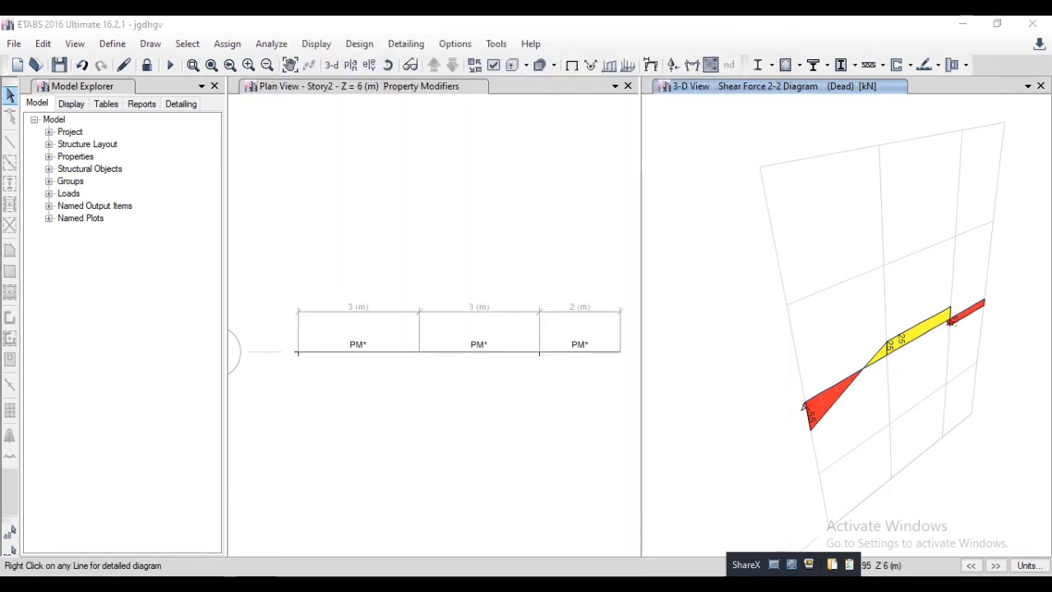
scroll(657, 336, down, 10)
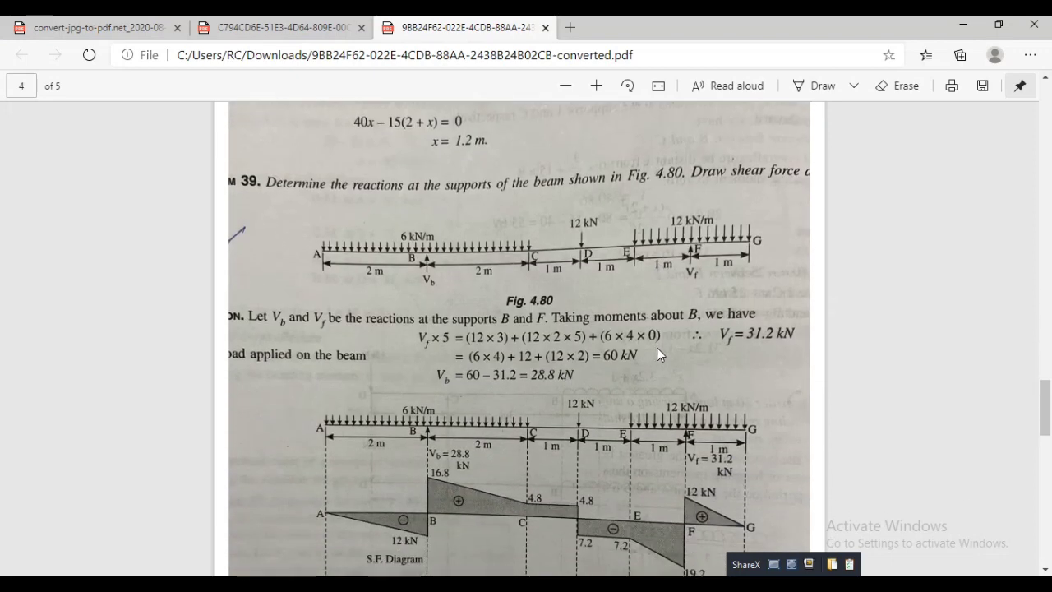
scroll(402, 267, down, 1)
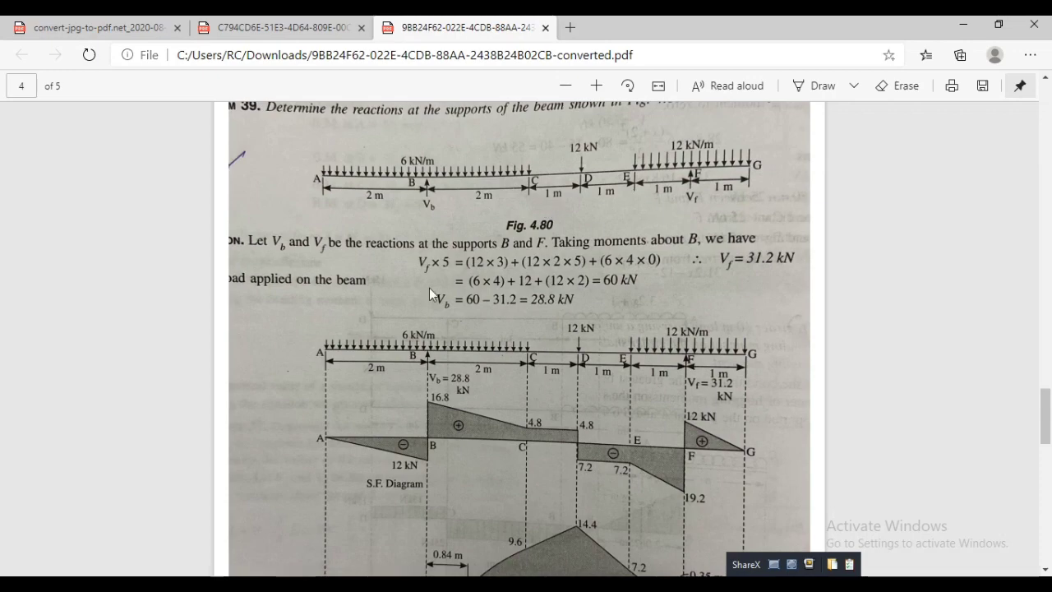
- Return to ETABS, unlock the model by discarding the analysis results, and delete all three beam spans with their joints
key(alt+Tab)
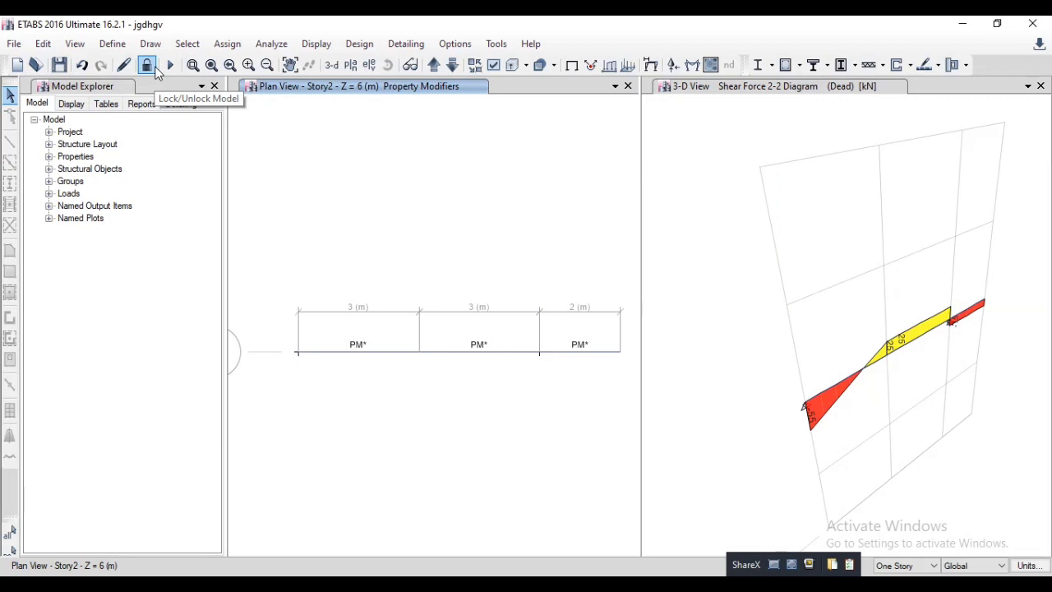
click(151, 65)
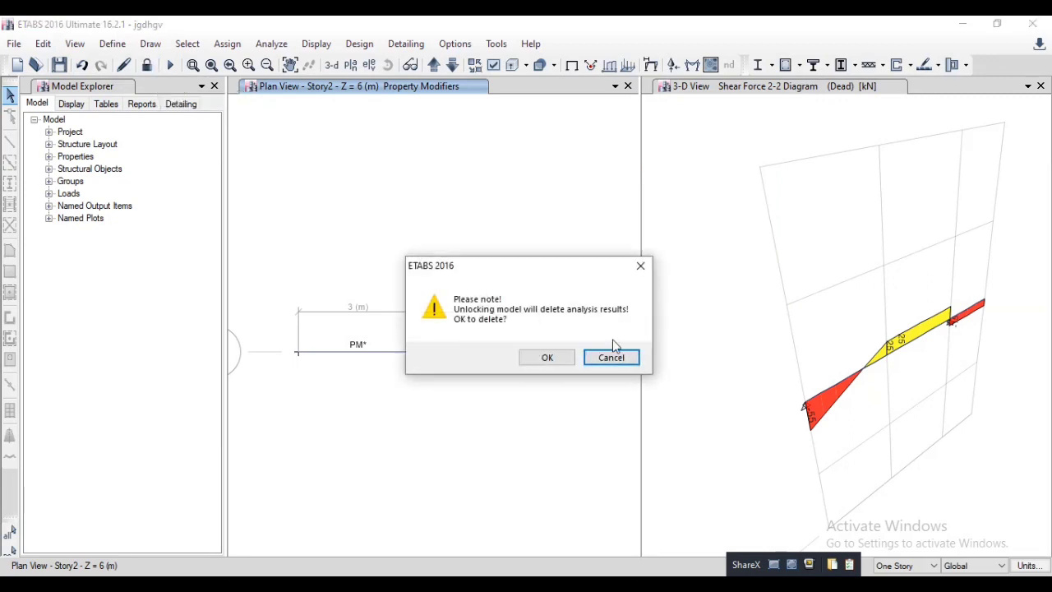
click(547, 357)
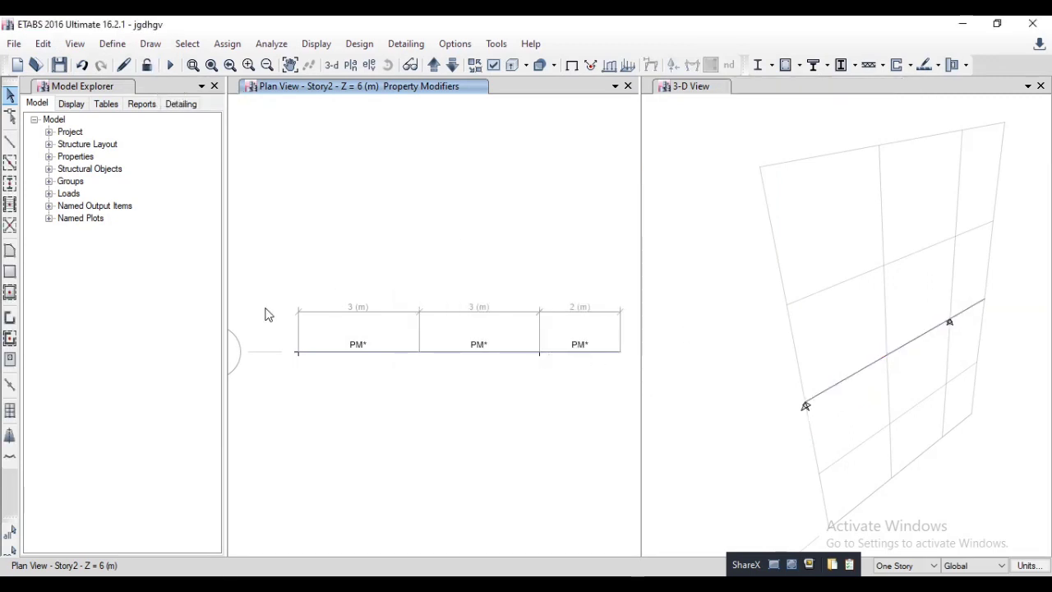
drag(264, 308, 638, 431)
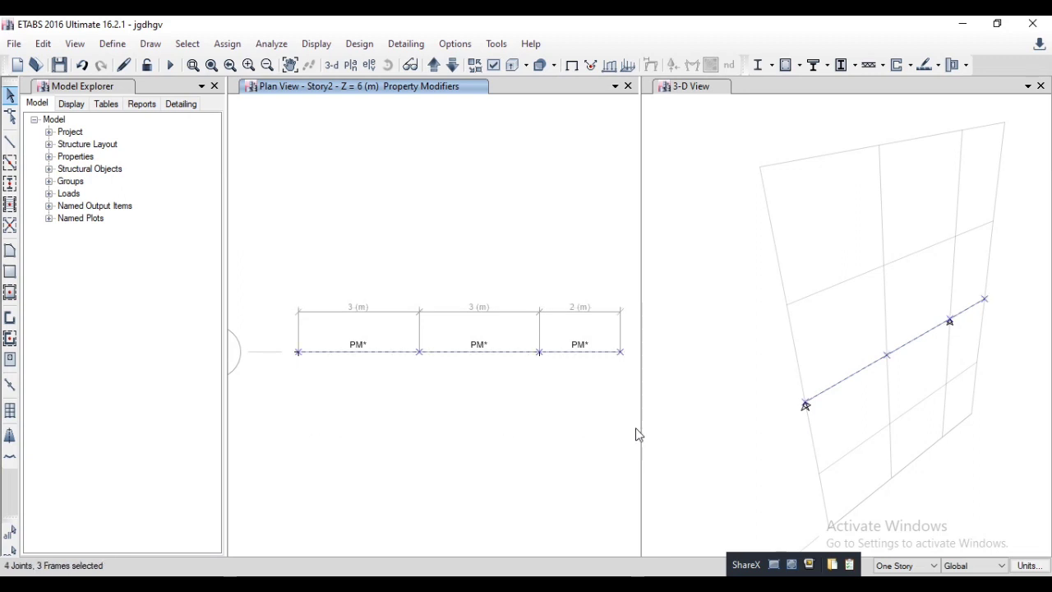
key(Delete)
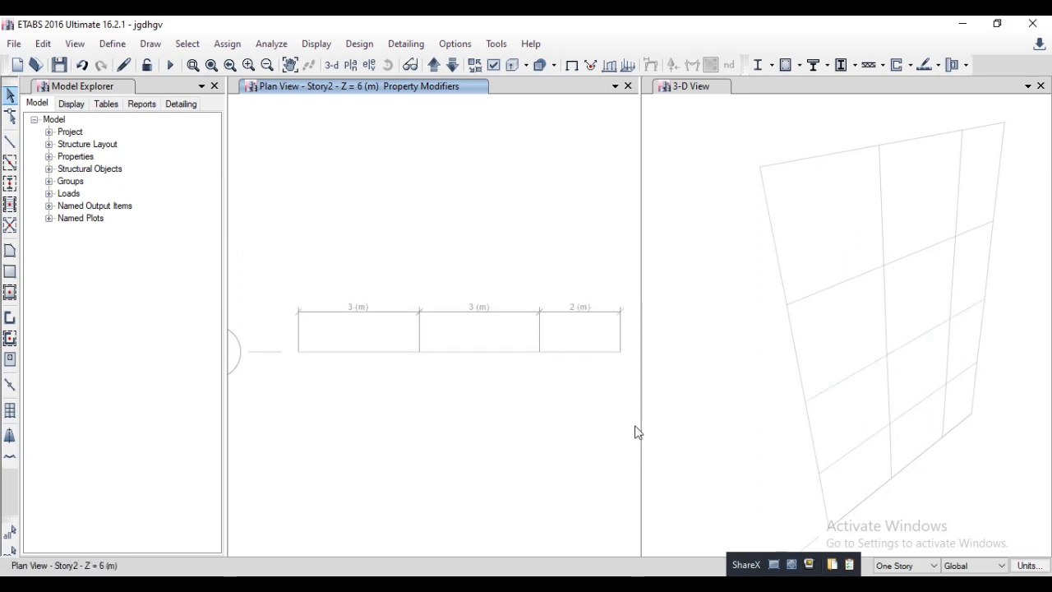
- Open grid system G1 for editing with its grid data displayed as spacing, and check the span lengths in the textbook
click(44, 45)
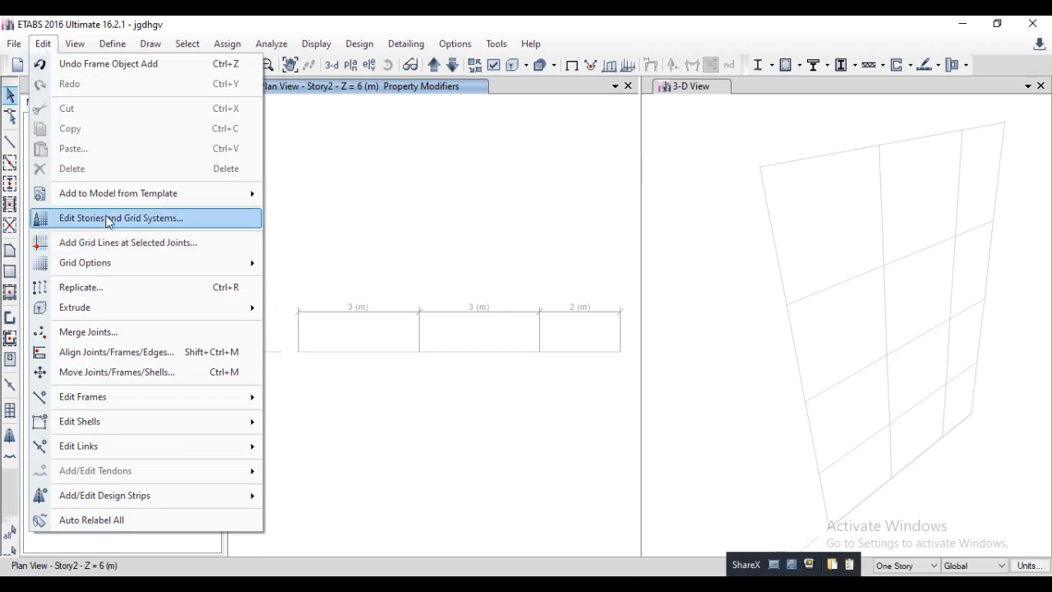
click(182, 222)
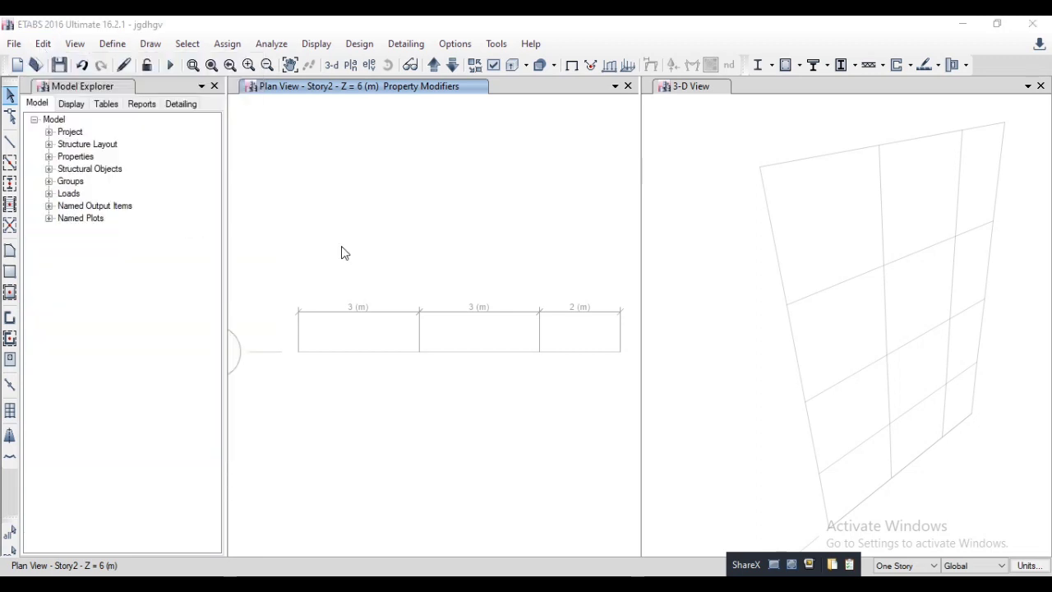
click(617, 321)
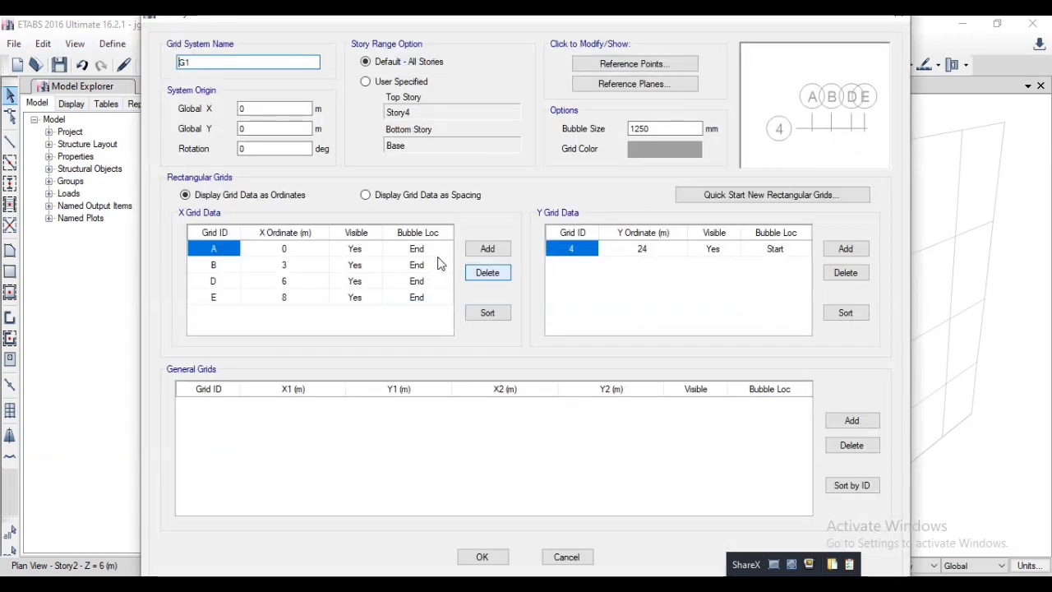
click(415, 197)
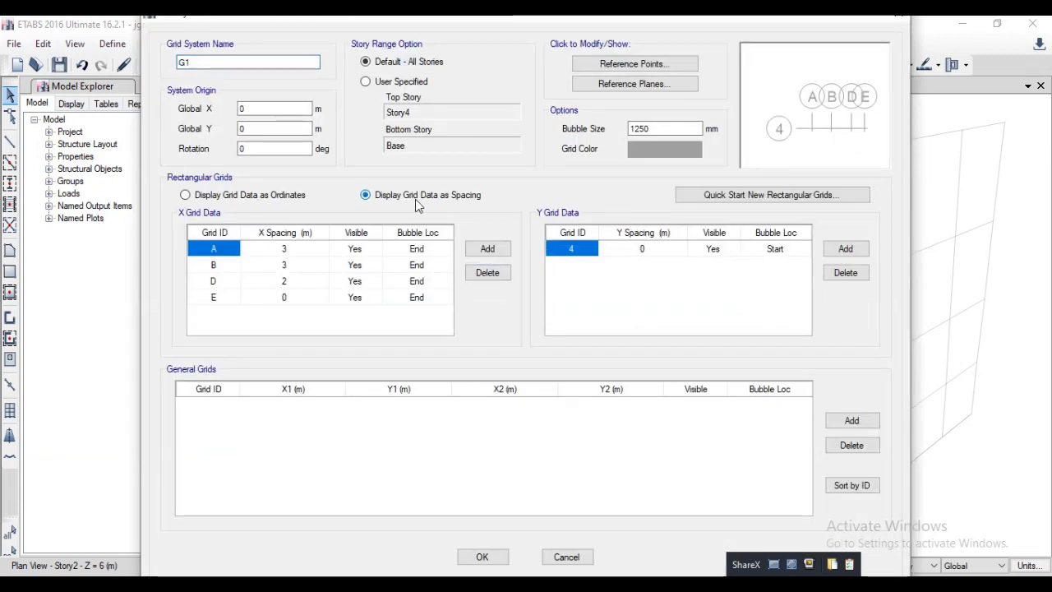
click(313, 254)
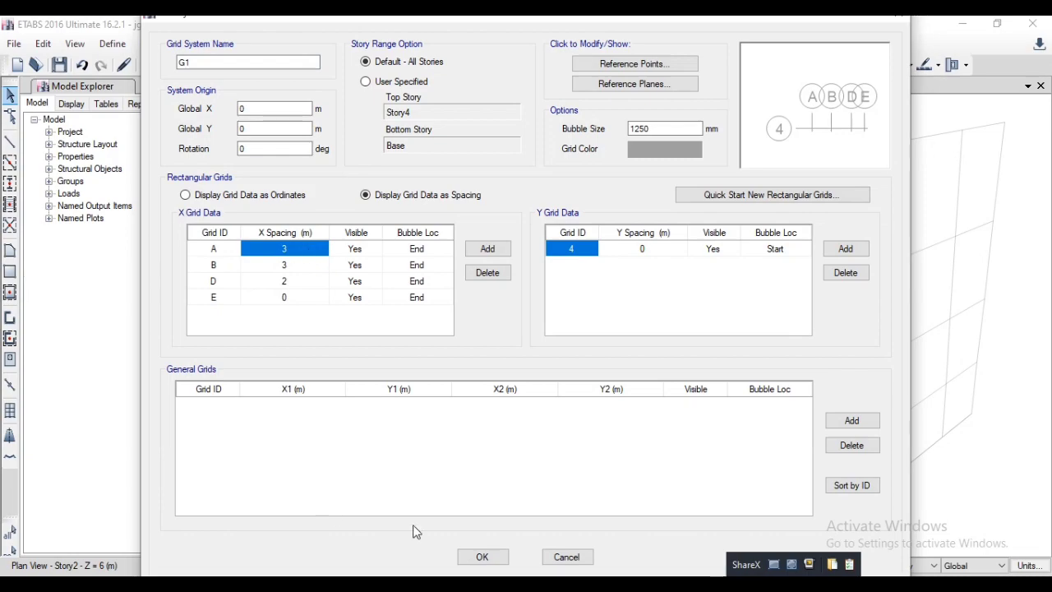
key(alt+Tab)
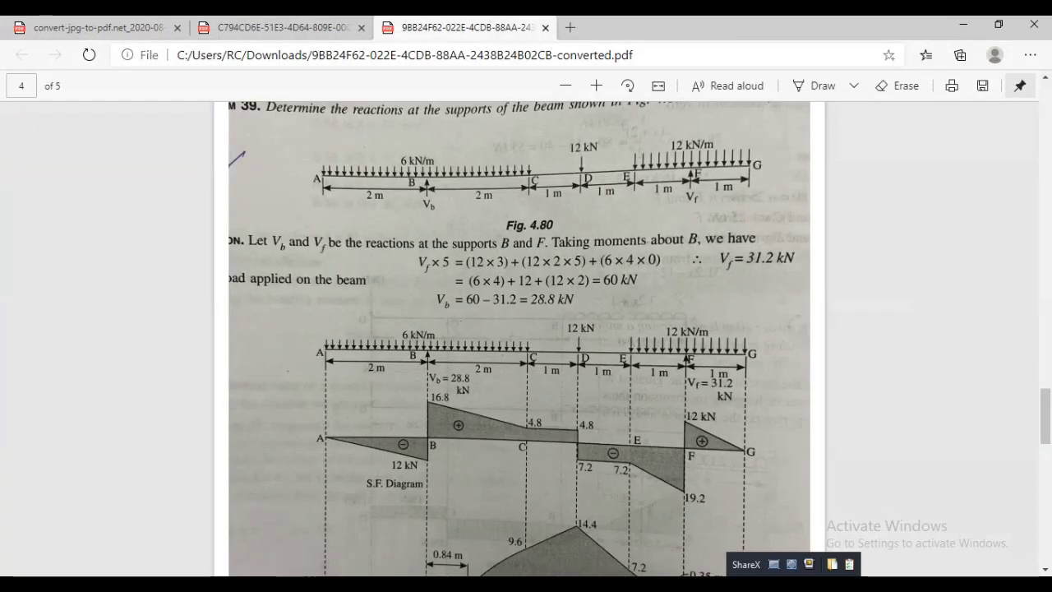
key(alt+Tab)
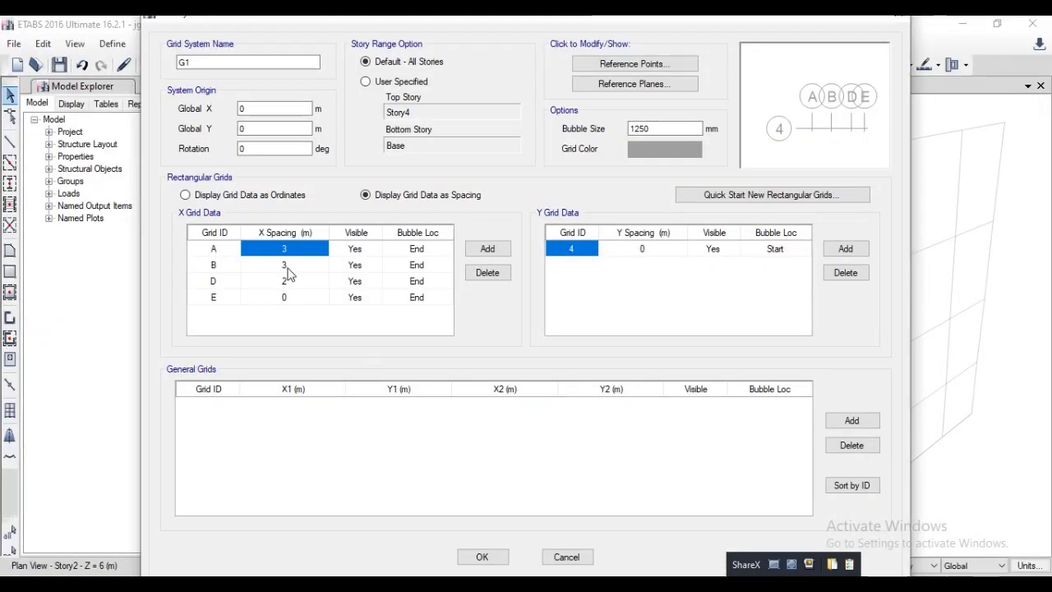
- Add two X grid lines and set the X spacing of grids A and B to 2 m each
click(488, 254)
click(488, 253)
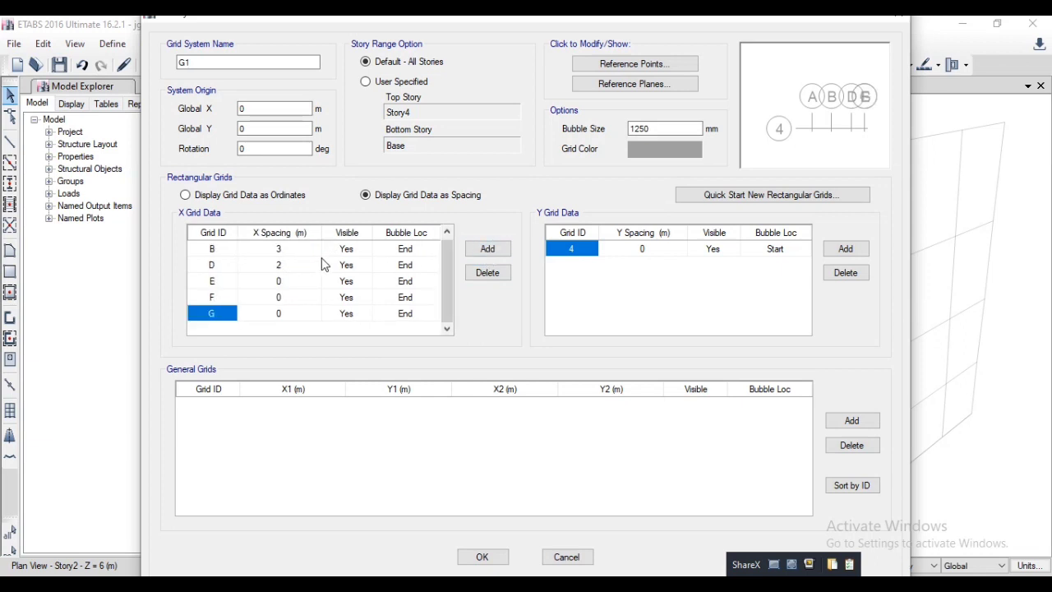
click(297, 248)
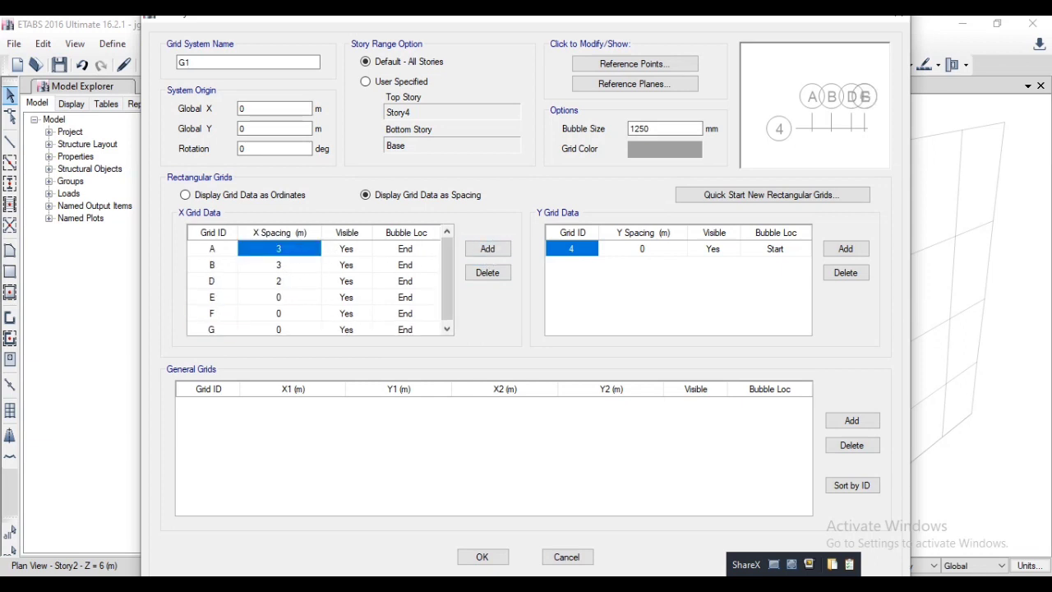
text(2)
key(Return)
text(2)
key(Return)
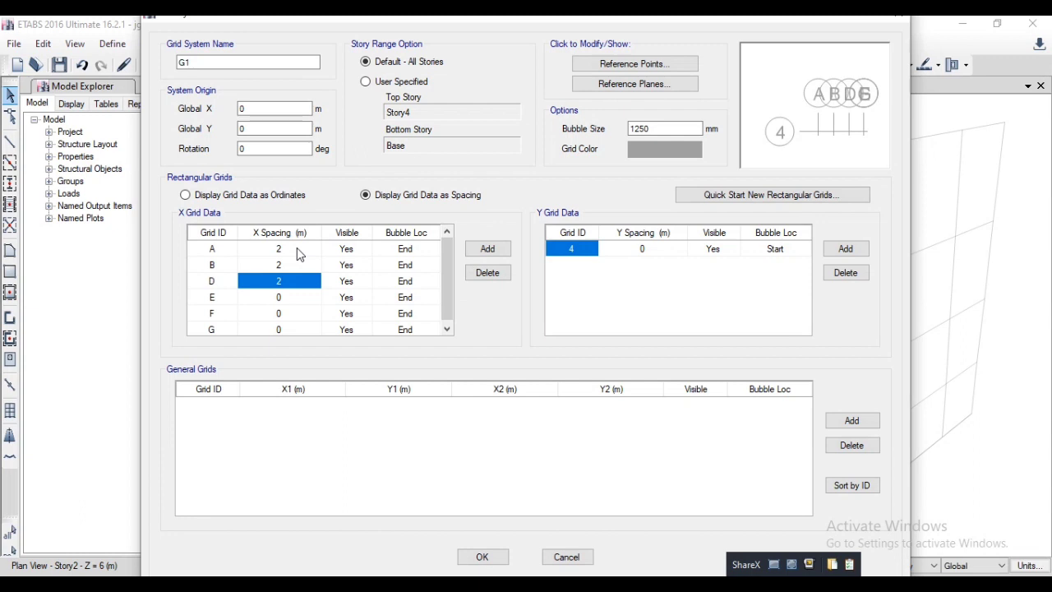
- Set the X spacing of grids D, E, F and G to 1 m each
text(1)
key(Return)
text(1)
key(Return)
text(1)
key(Return)
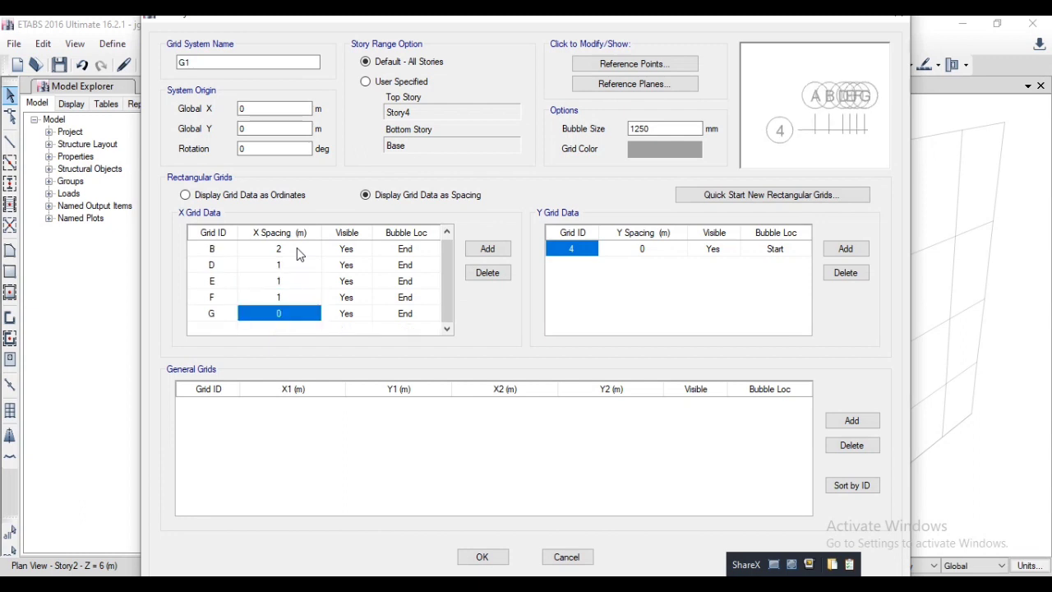
text(1)
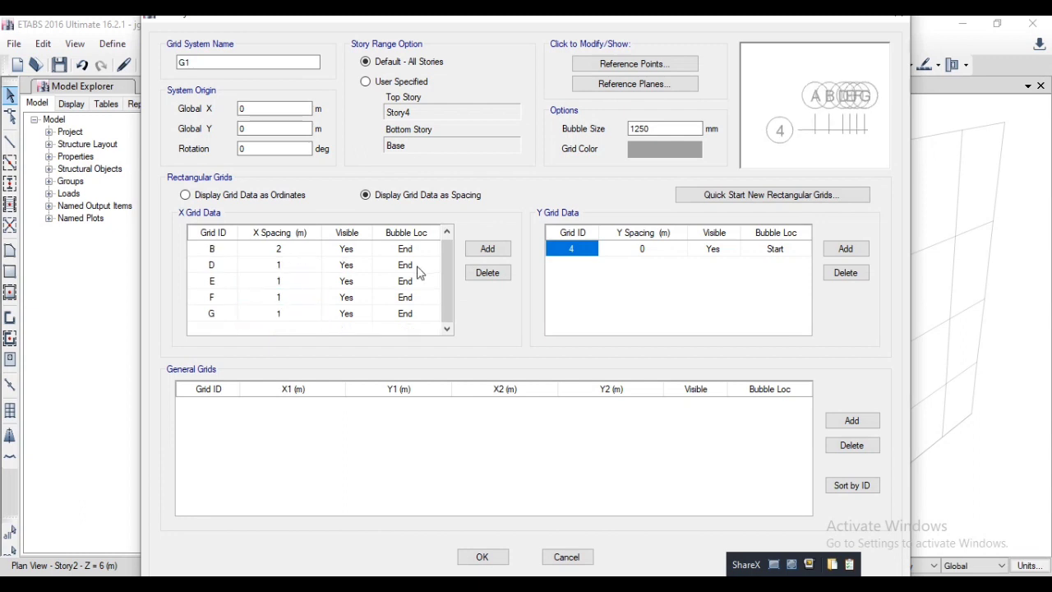
- Add one more X grid line, set grid G's X spacing to 1 m, and review the spacing list
click(488, 249)
scroll(317, 282, up, 1)
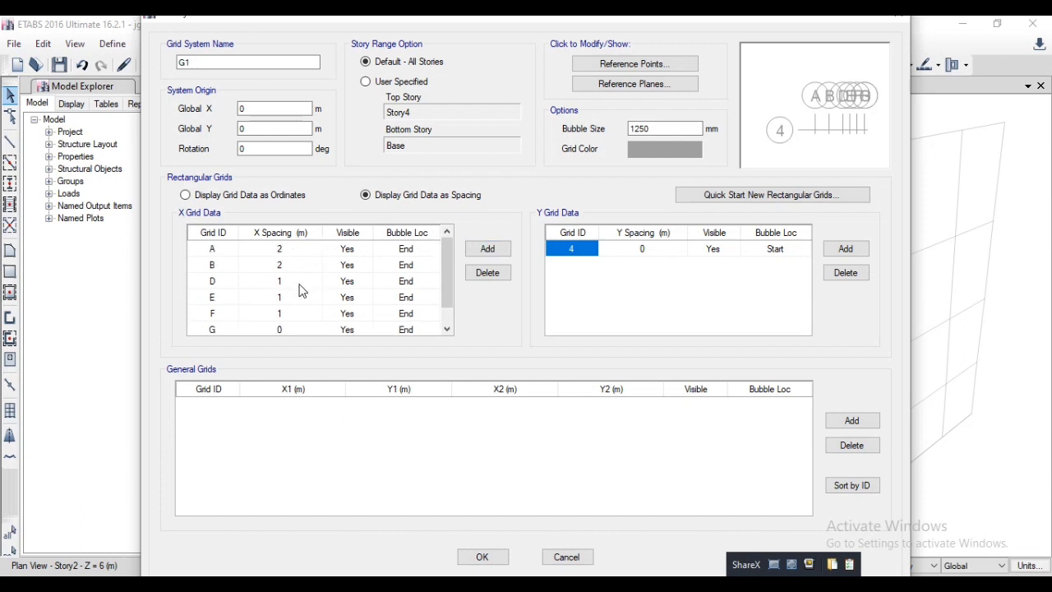
click(291, 328)
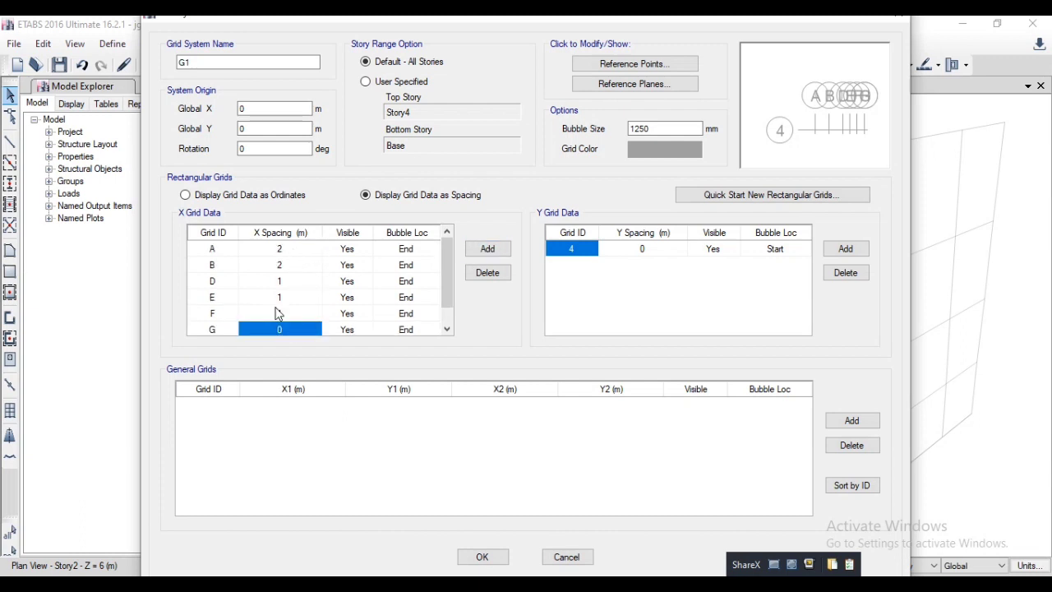
scroll(277, 313, down, 1)
text(1)
scroll(277, 313, down, 1)
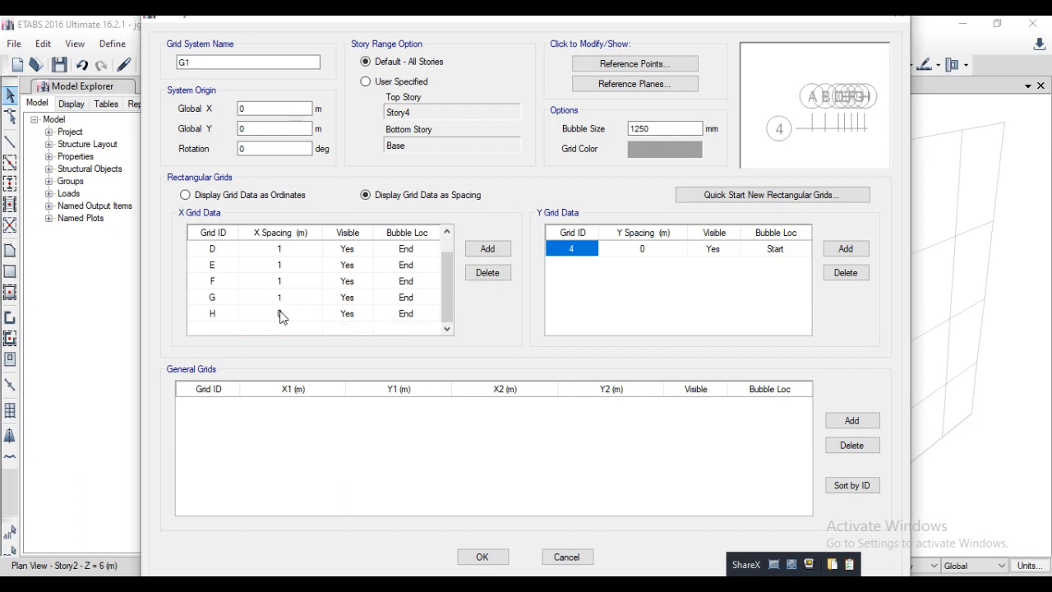
scroll(279, 318, up, 2)
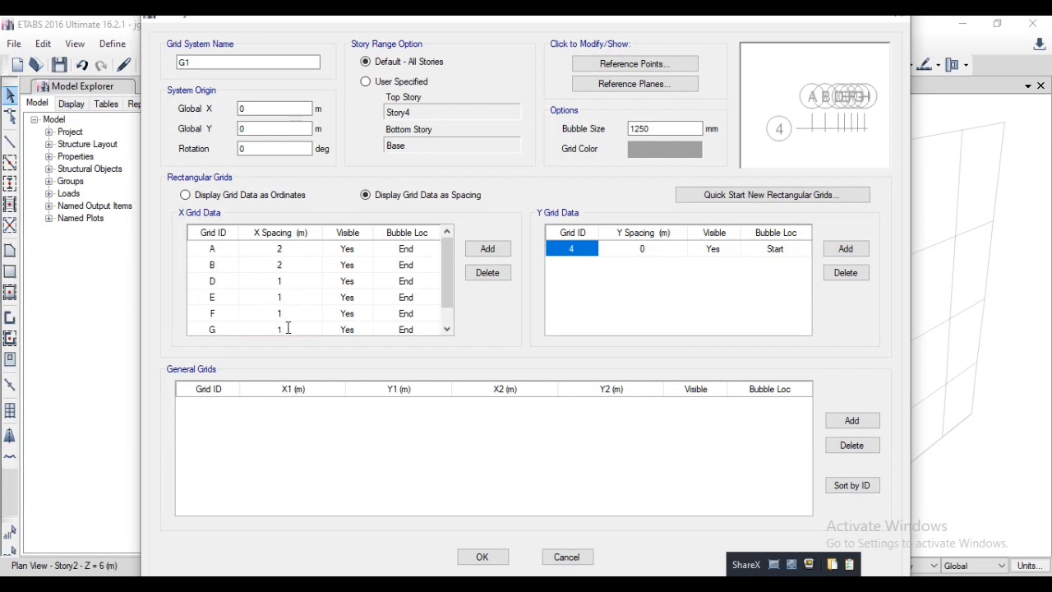
scroll(288, 328, down, 2)
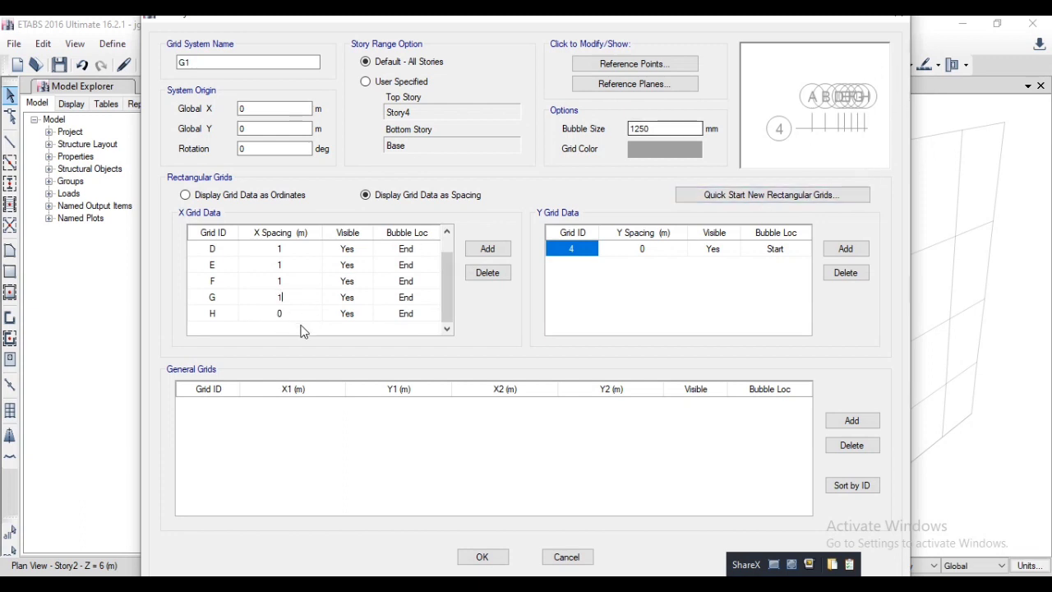
- Accept the grid spacing, draw A-LatBm beams along grid line 4 across all six Story2 spans, and check the support locations in the textbook
click(487, 562)
click(489, 490)
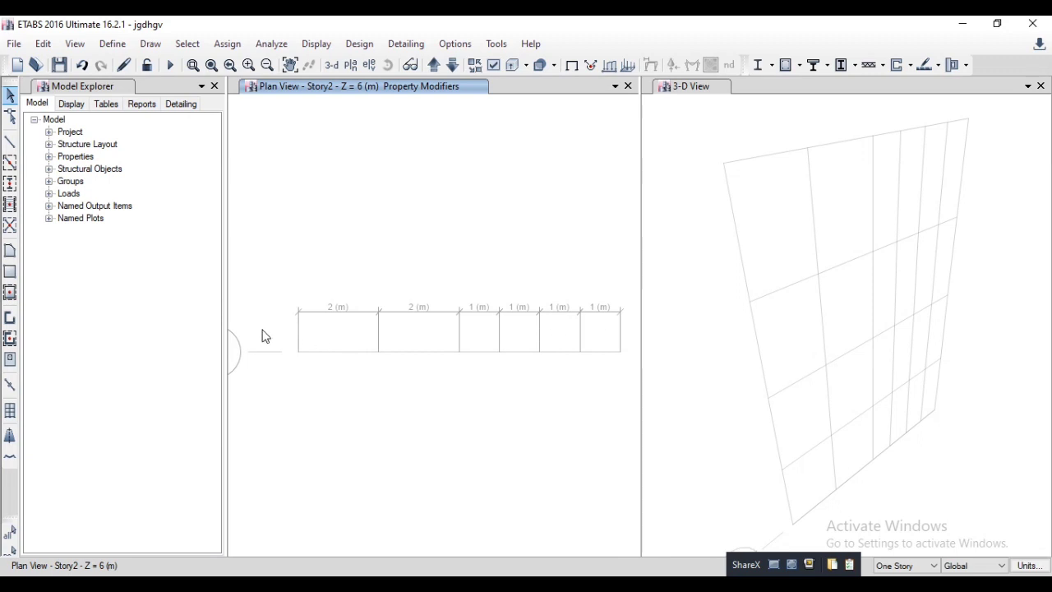
click(10, 163)
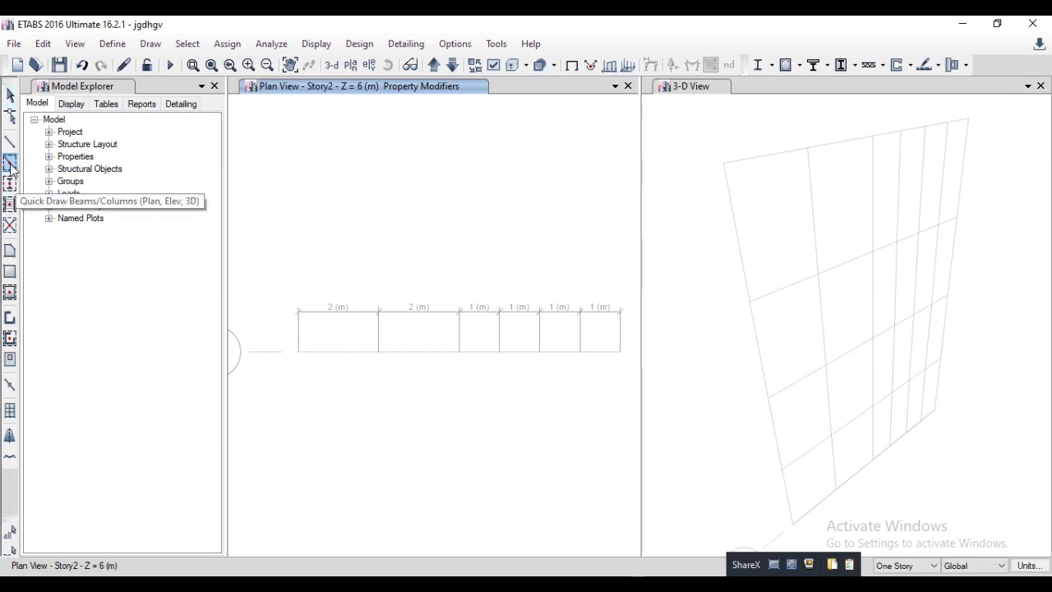
click(352, 355)
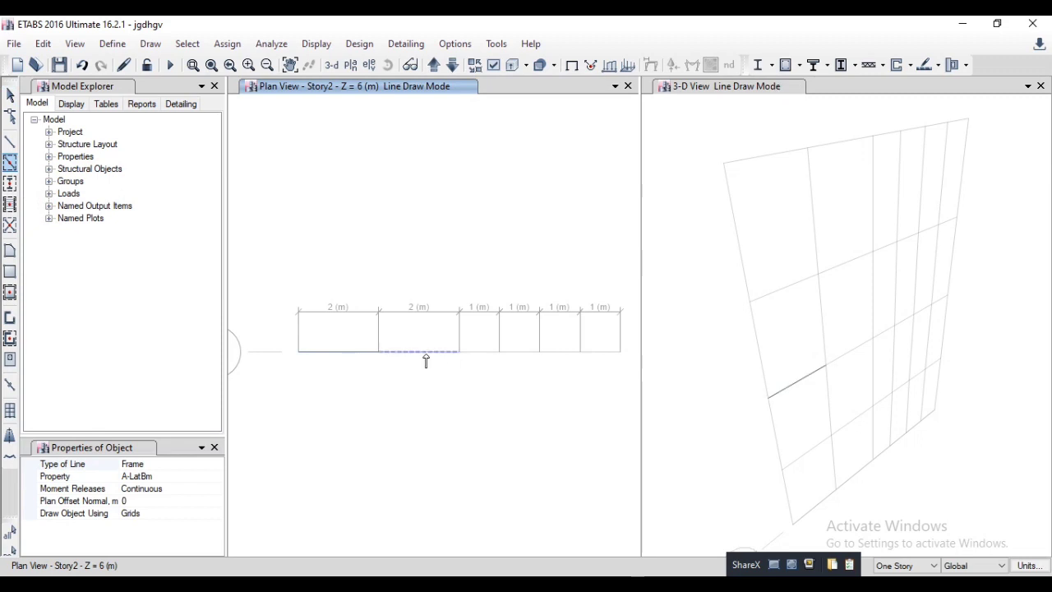
click(485, 354)
click(531, 360)
click(577, 357)
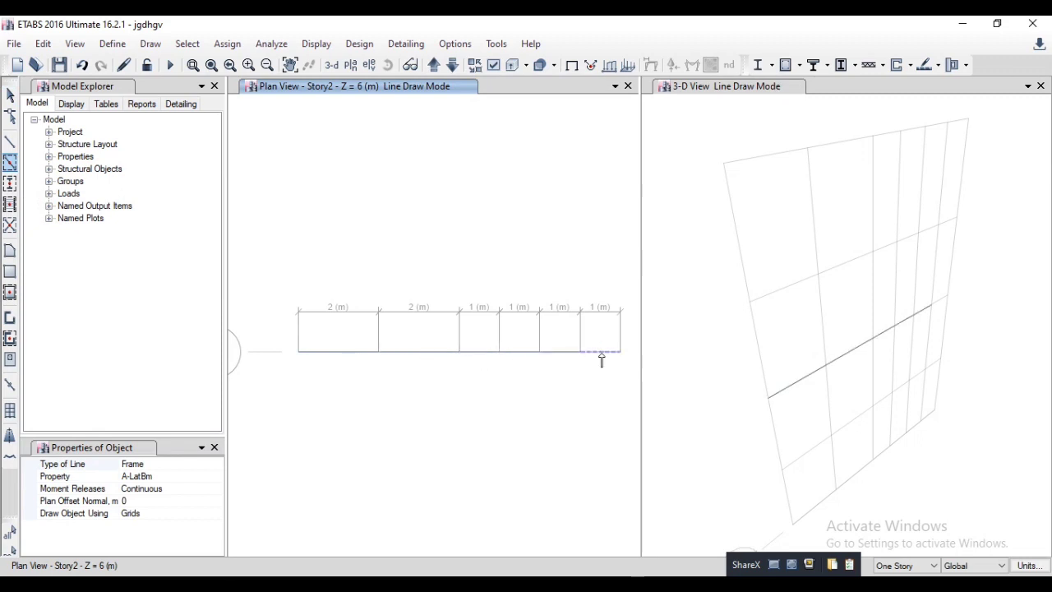
click(600, 357)
click(507, 485)
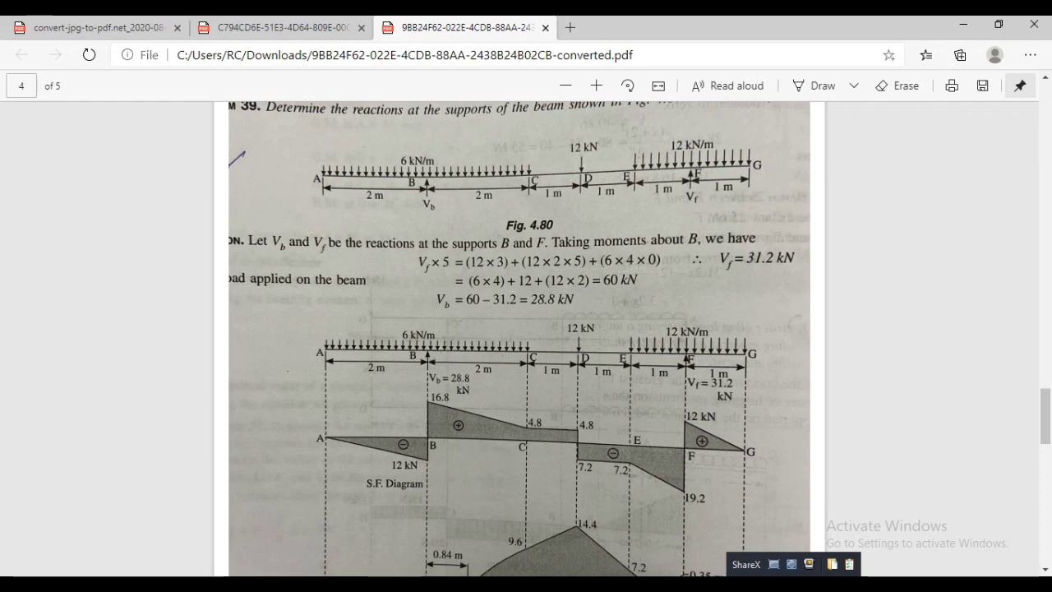
key(alt+Tab)
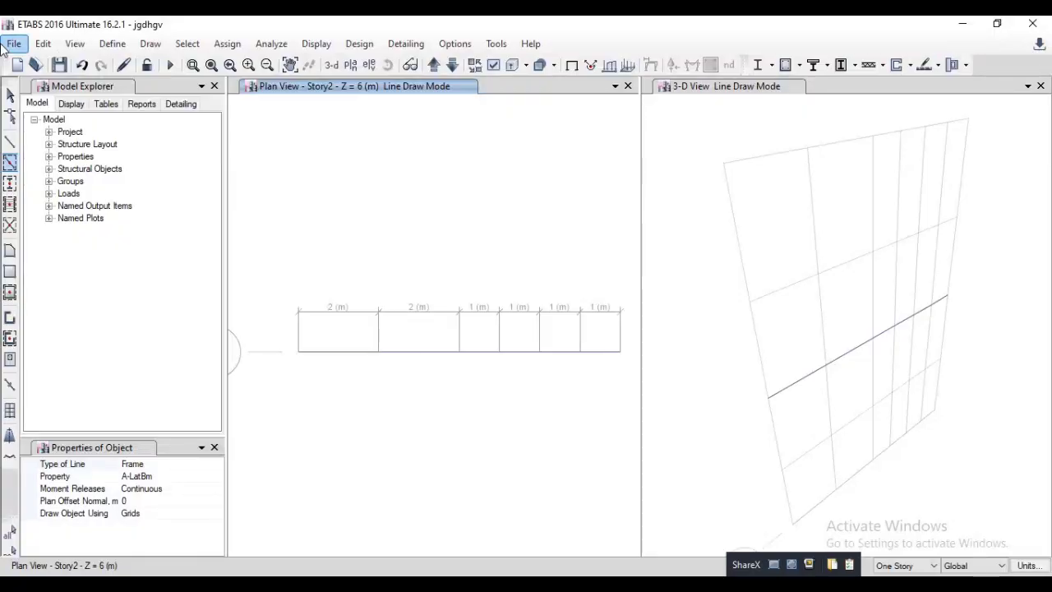
- Assign pinned restraints to the beam joints at B, between the two 2 m spans, and at F, before the last 1 m span
click(9, 96)
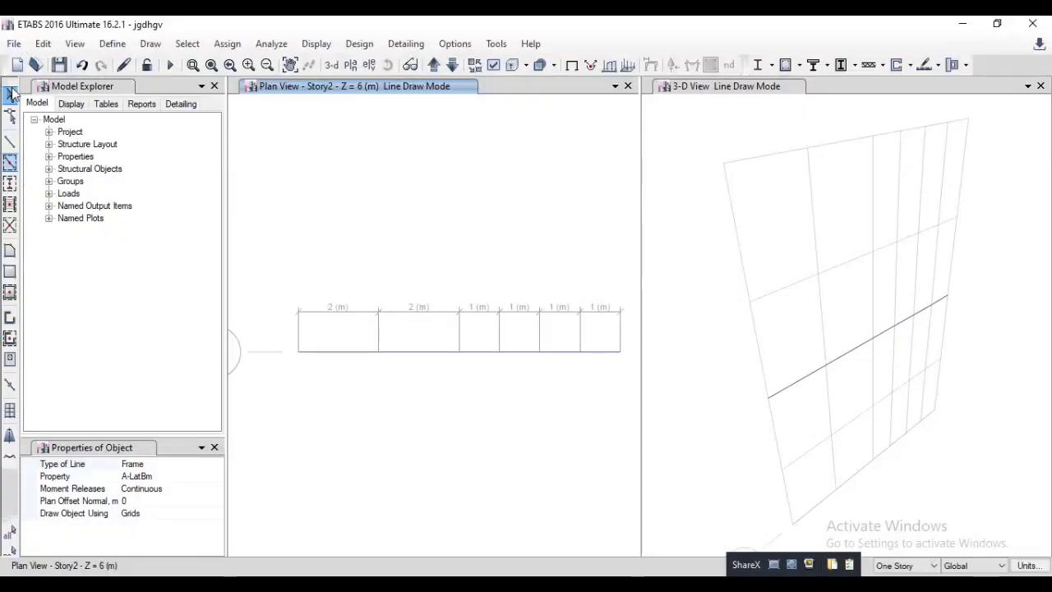
click(382, 349)
click(380, 352)
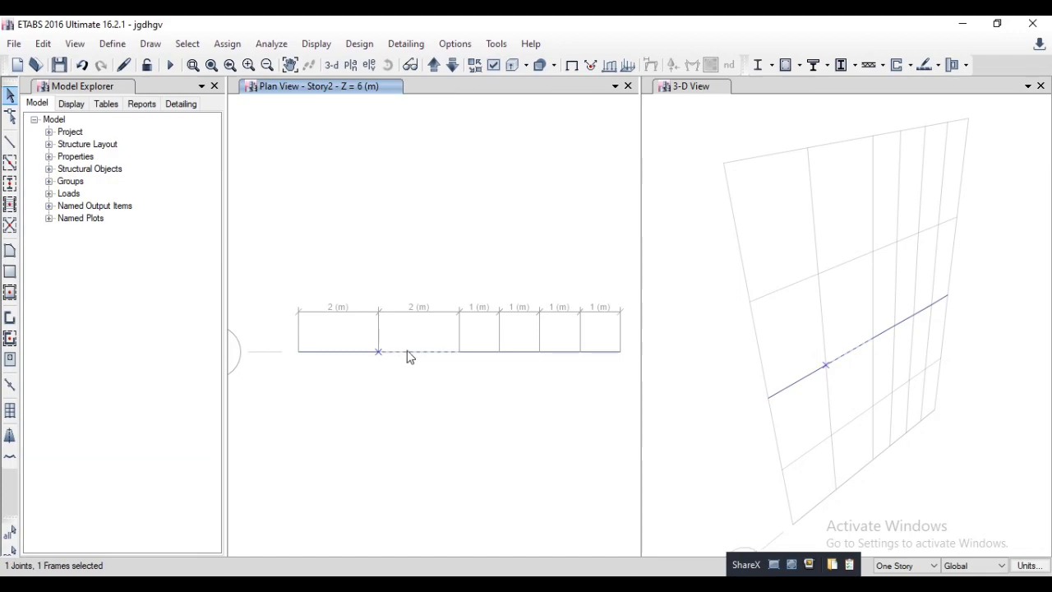
click(410, 352)
key(alt+Tab)
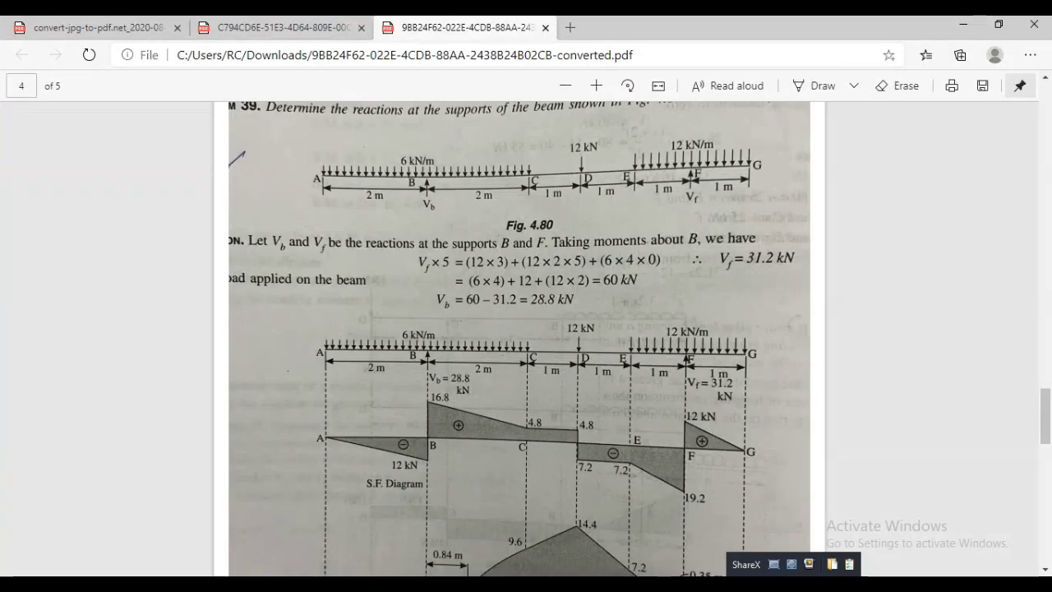
key(alt+Tab)
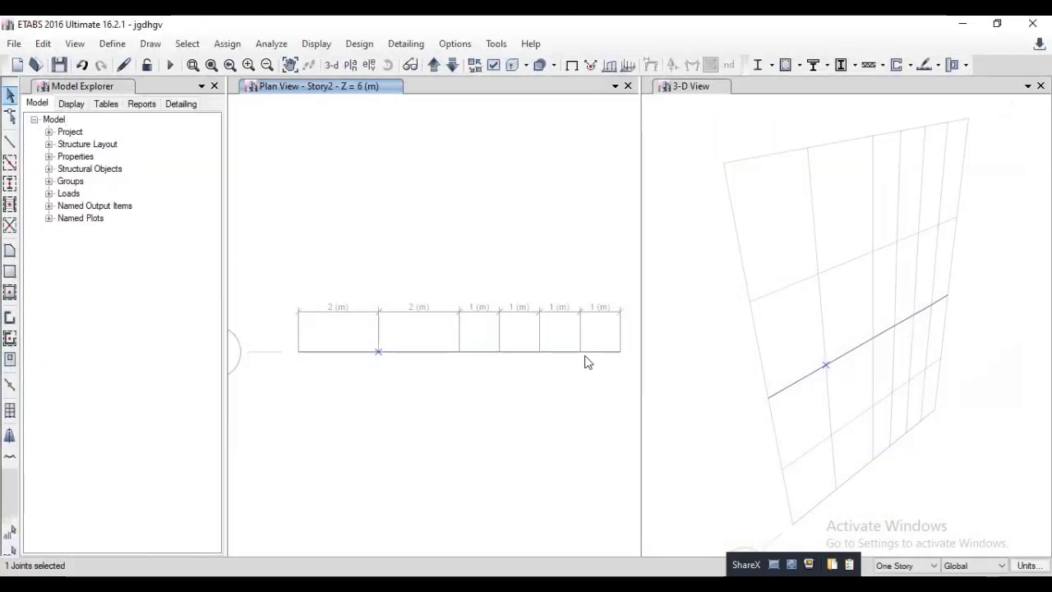
click(581, 354)
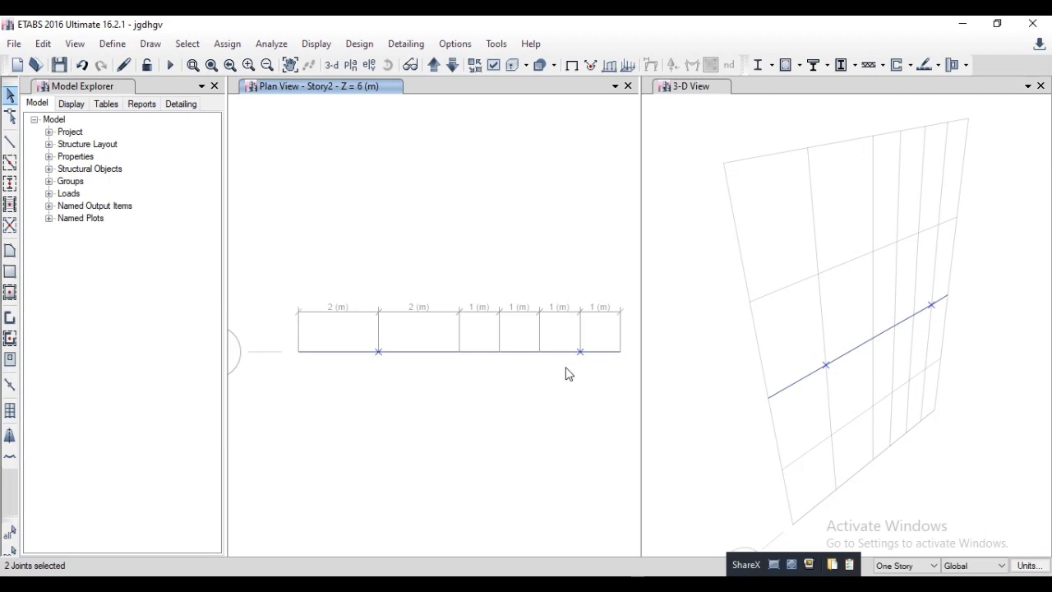
click(227, 43)
mouse_move(281, 64)
click(493, 66)
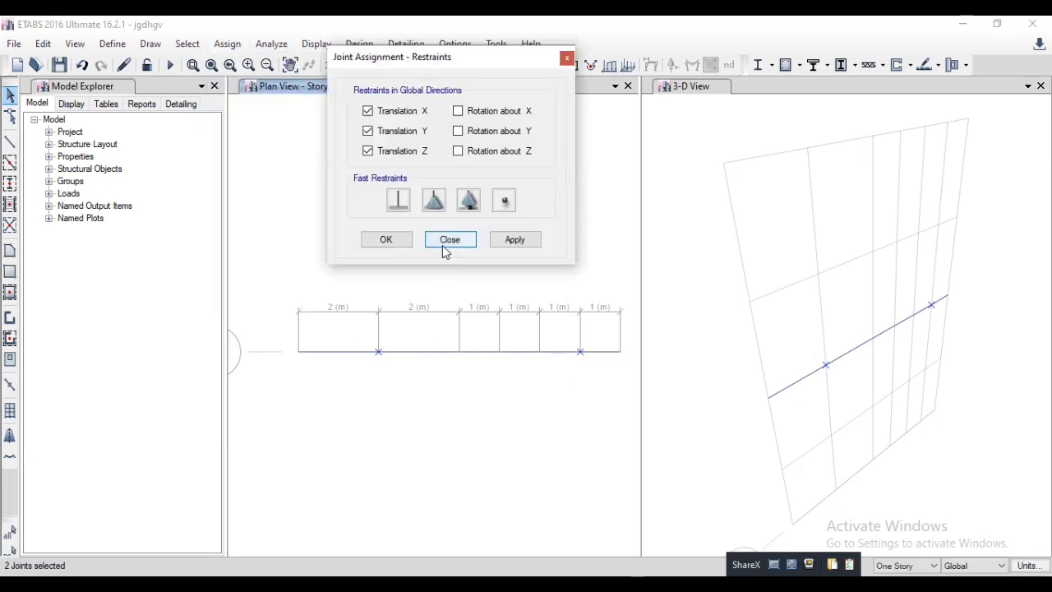
click(434, 205)
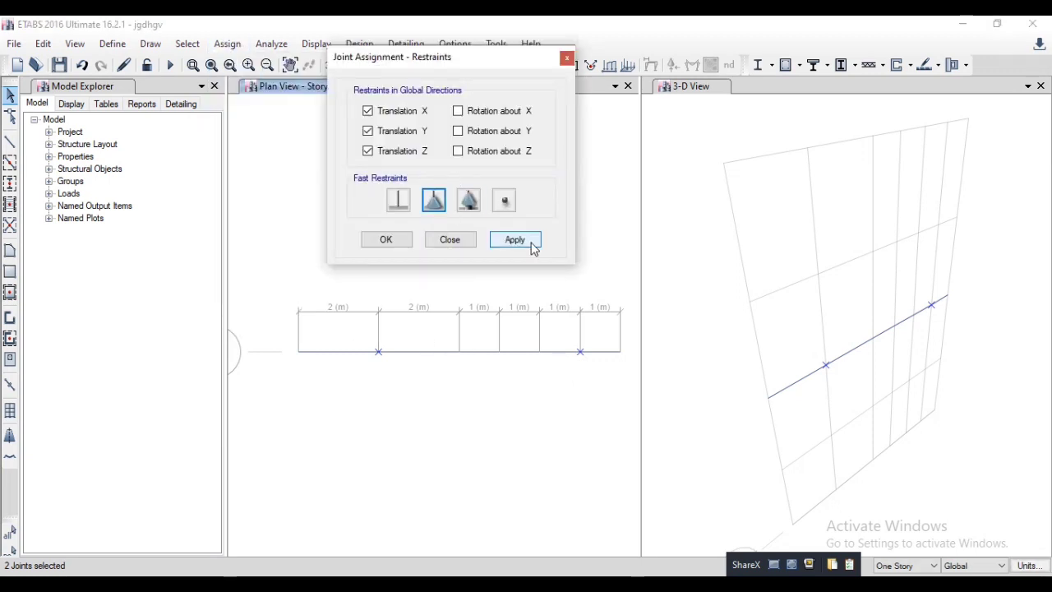
click(681, 99)
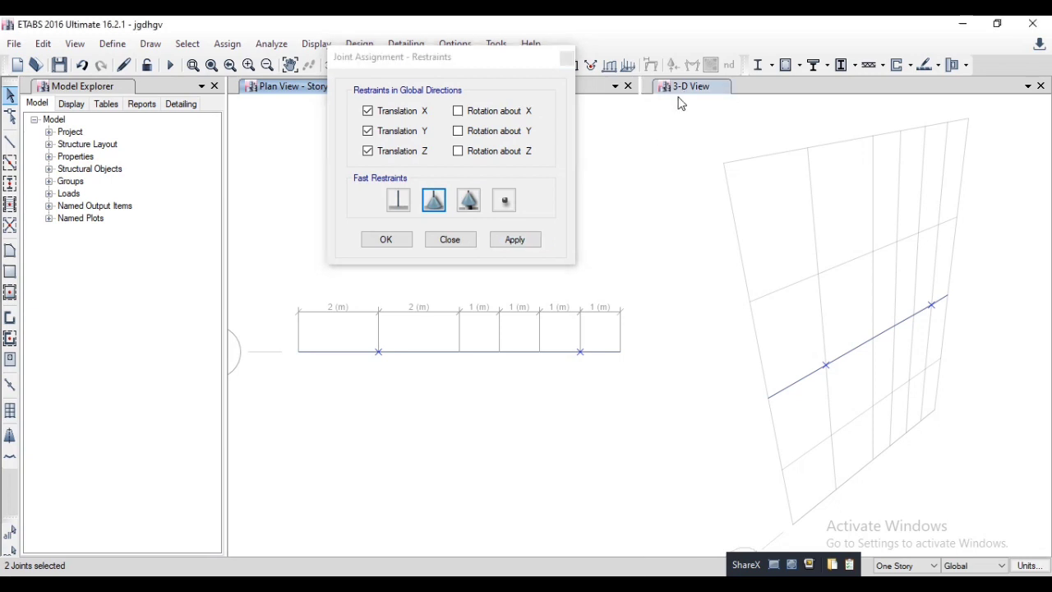
click(513, 239)
scroll(915, 323, up, 4)
scroll(915, 324, down, 4)
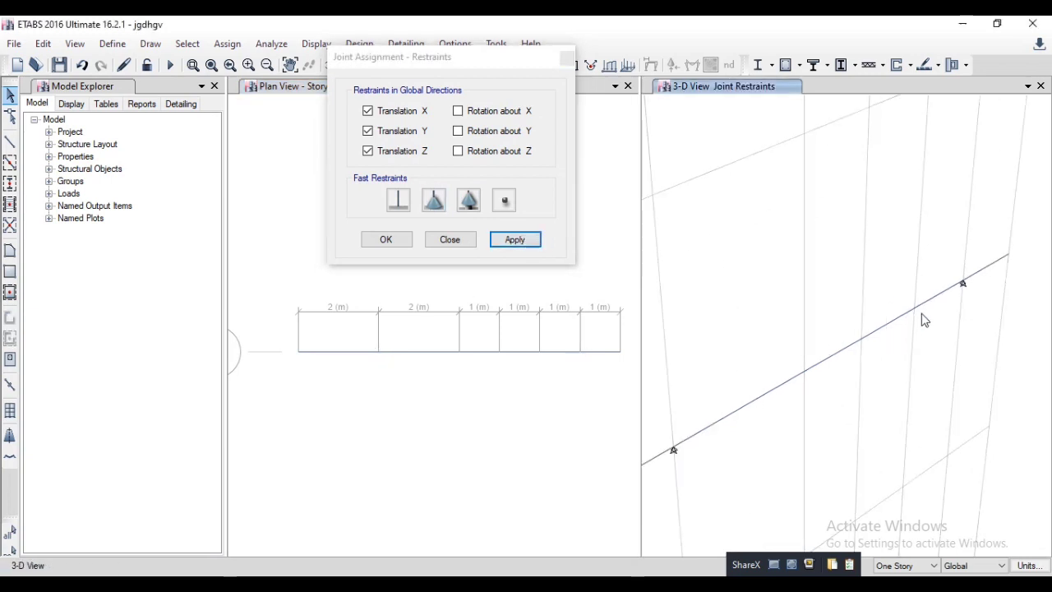
click(468, 244)
- Check the textbook loading and assign a 6 kN/m uniform Dead gravity load to the two 2 m beam spans, replacing existing loads
key(alt+Tab)
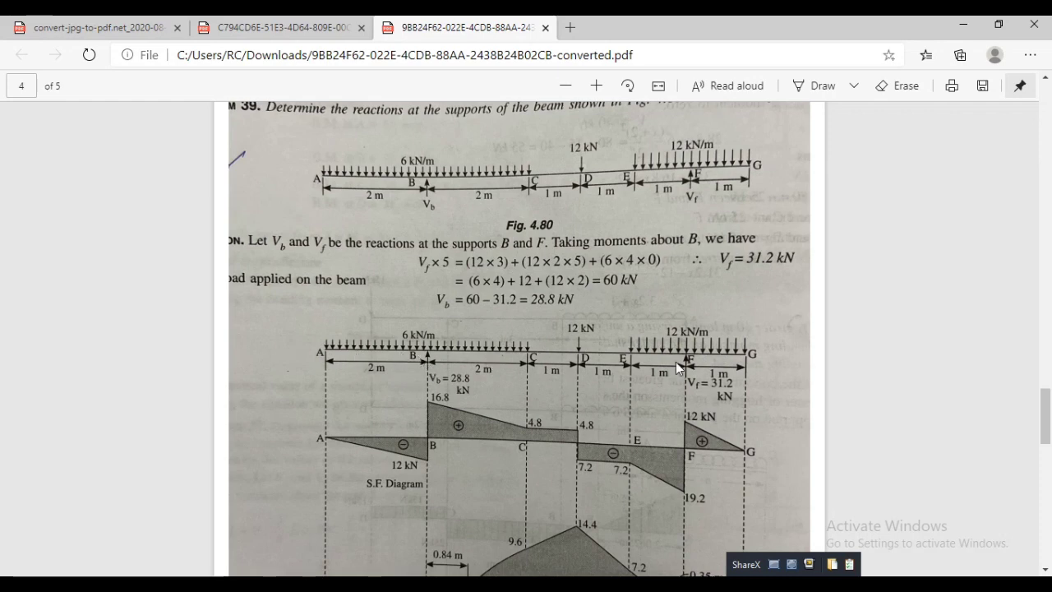
click(585, 584)
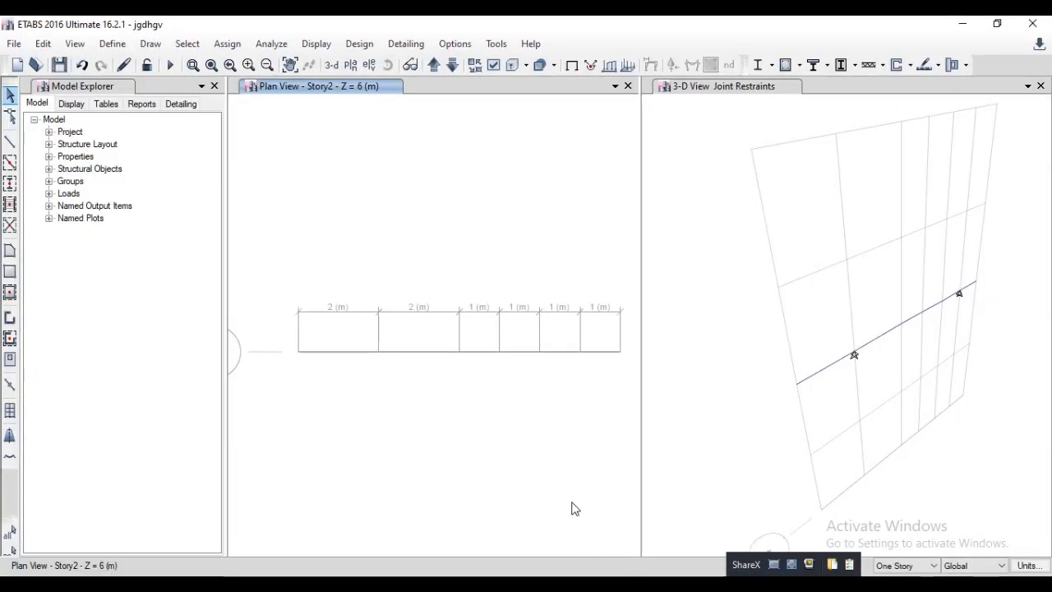
click(324, 354)
click(417, 352)
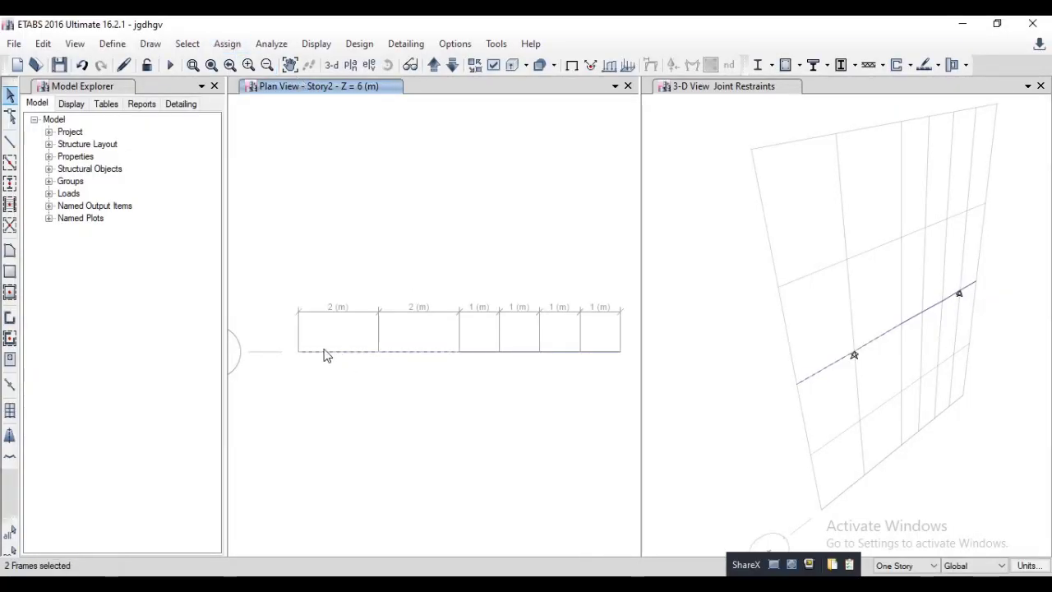
click(226, 43)
mouse_move(284, 188)
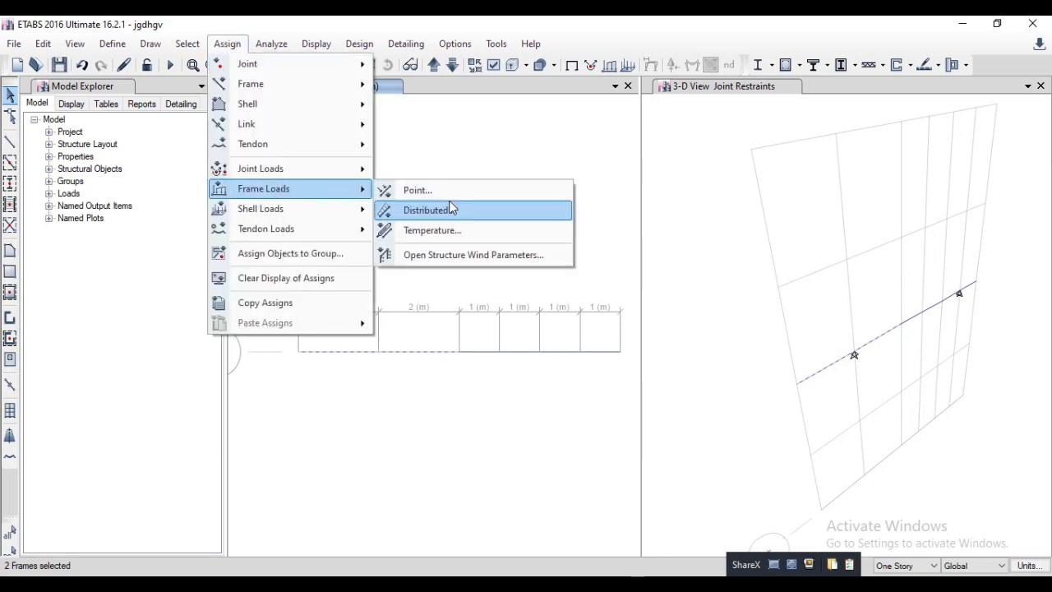
click(429, 209)
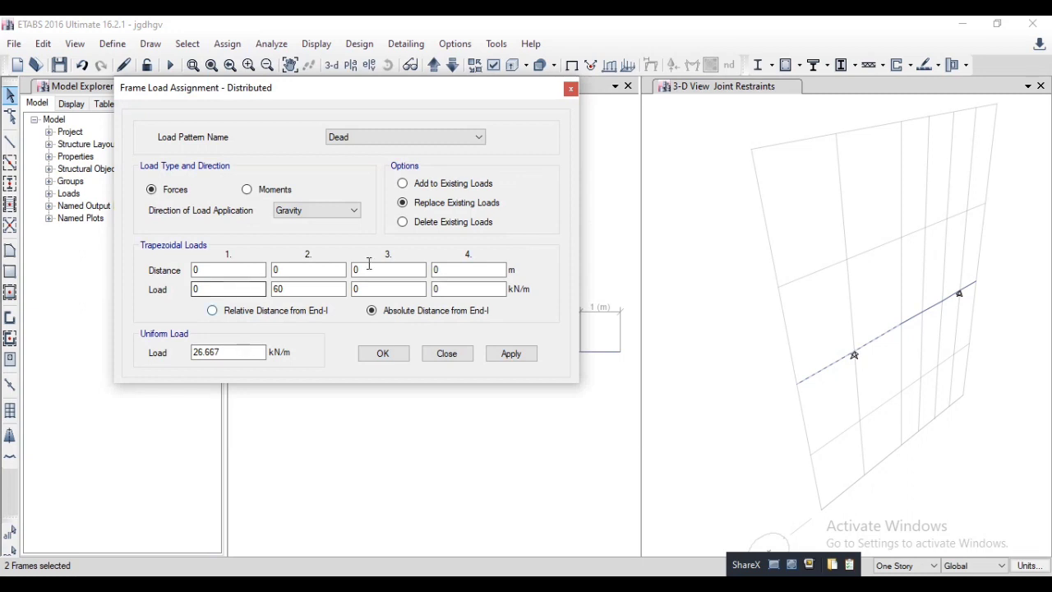
click(719, 86)
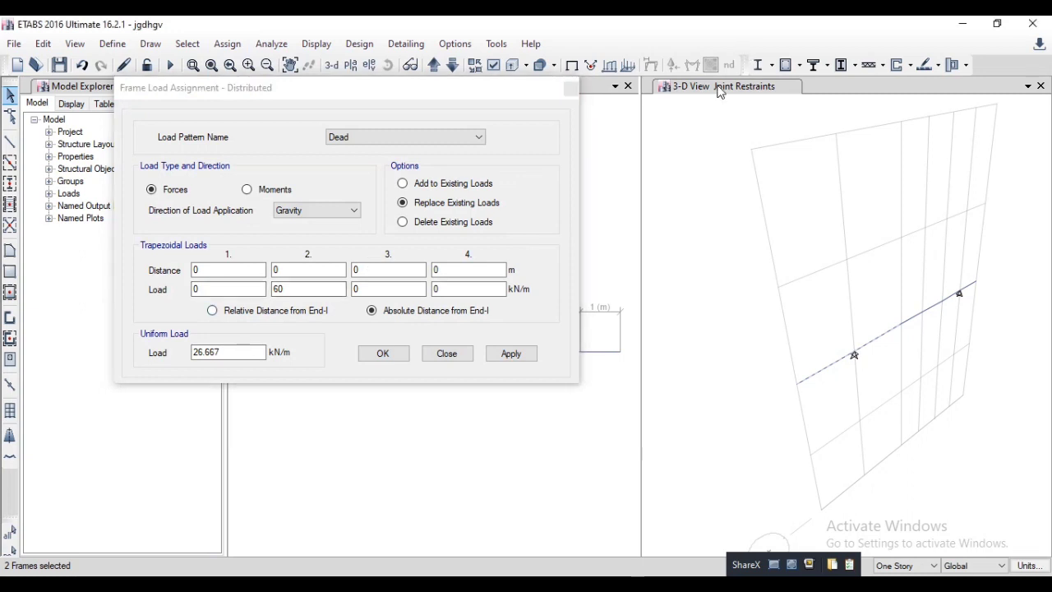
click(241, 351)
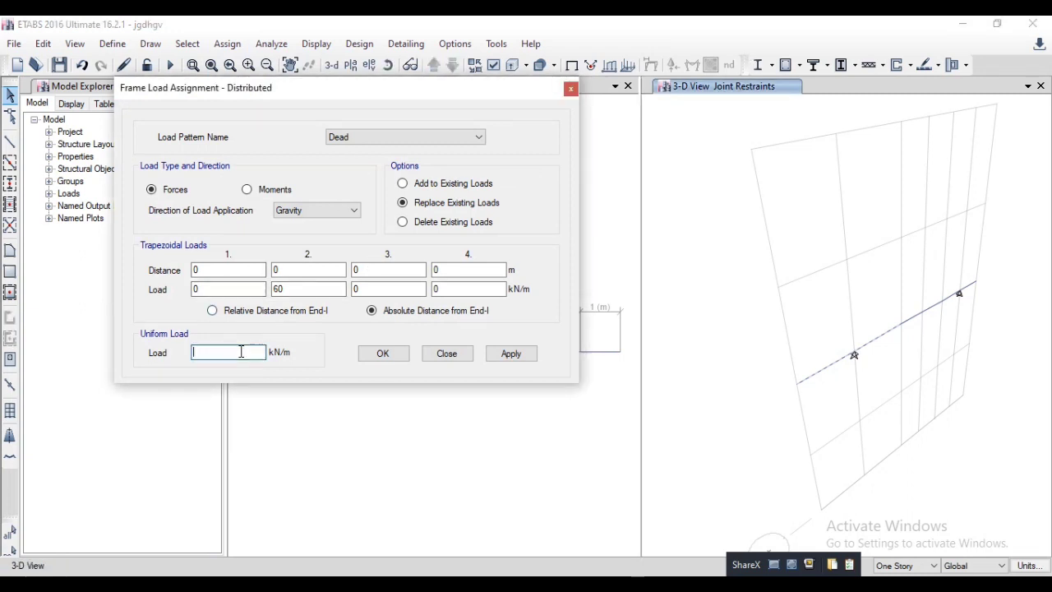
text(6)
click(540, 586)
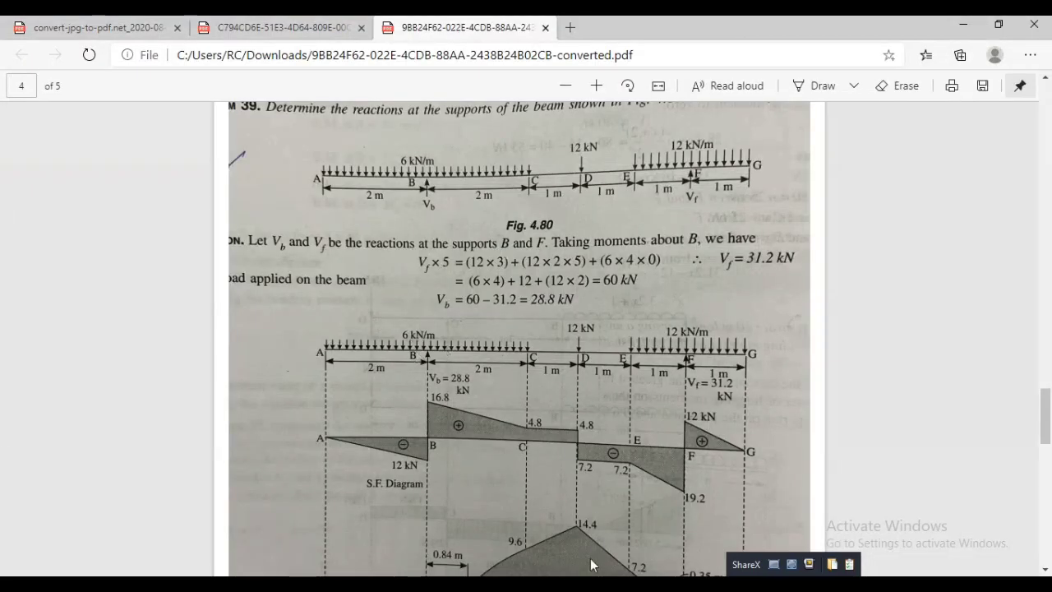
click(581, 585)
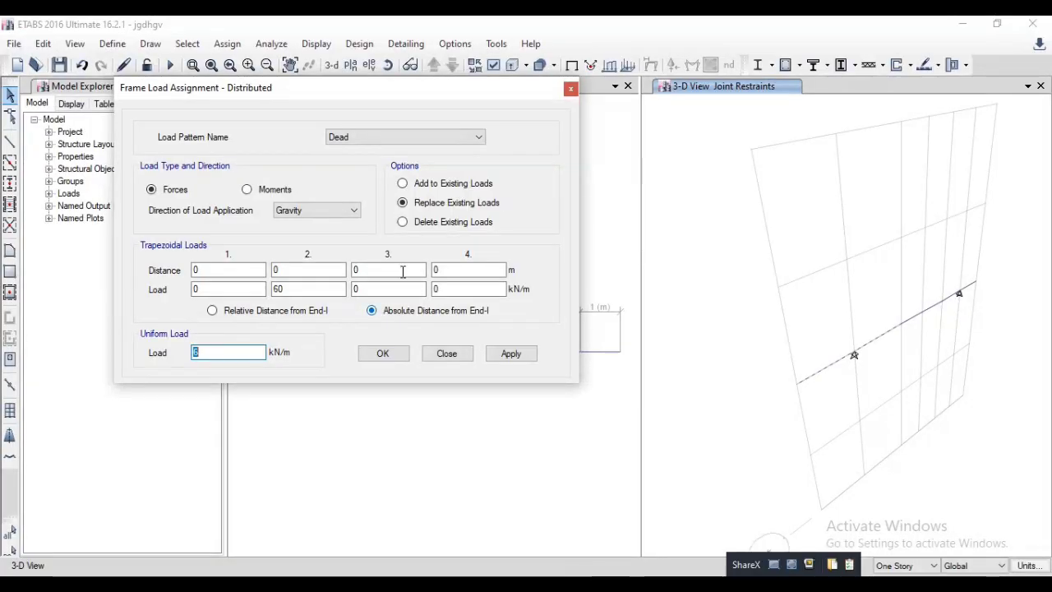
click(510, 354)
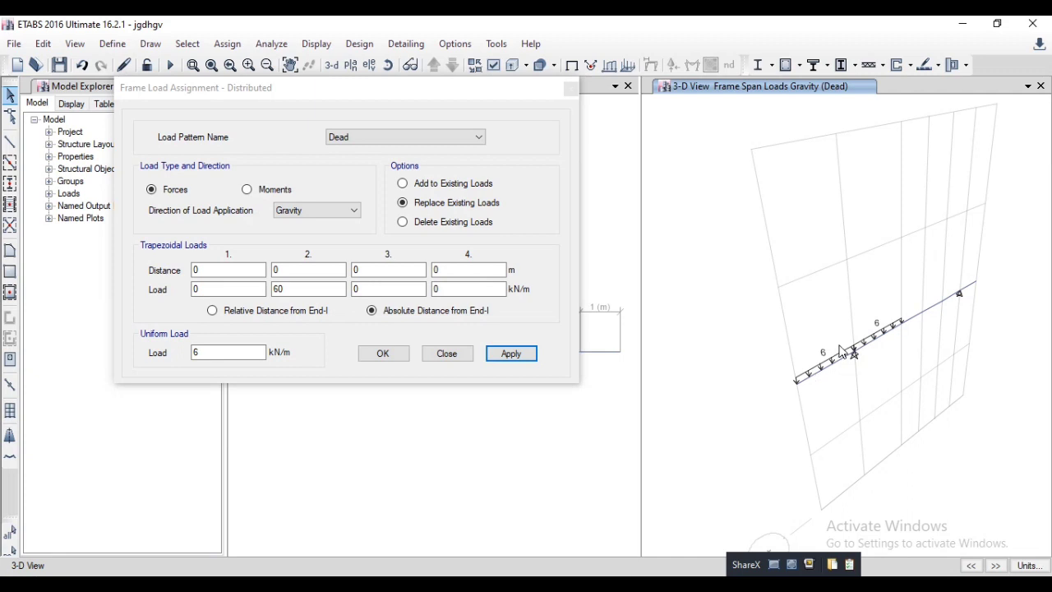
scroll(840, 352, up, 2)
scroll(830, 374, down, 2)
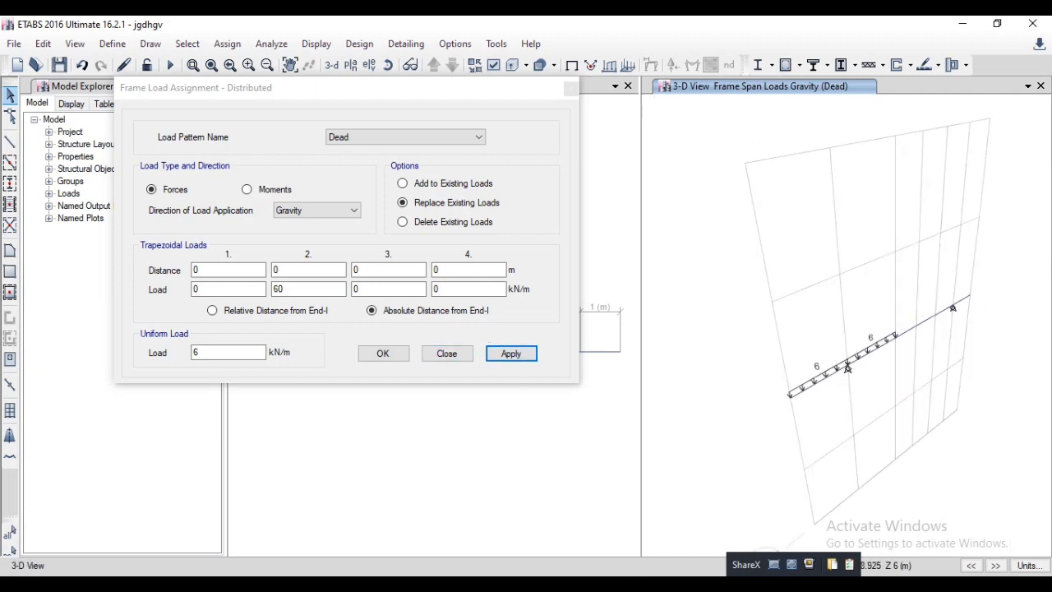
- Check the overhang-end loading in the textbook and assign a 12 kN/m uniform Dead gravity load to the last two 1 m spans
key(alt+Tab)
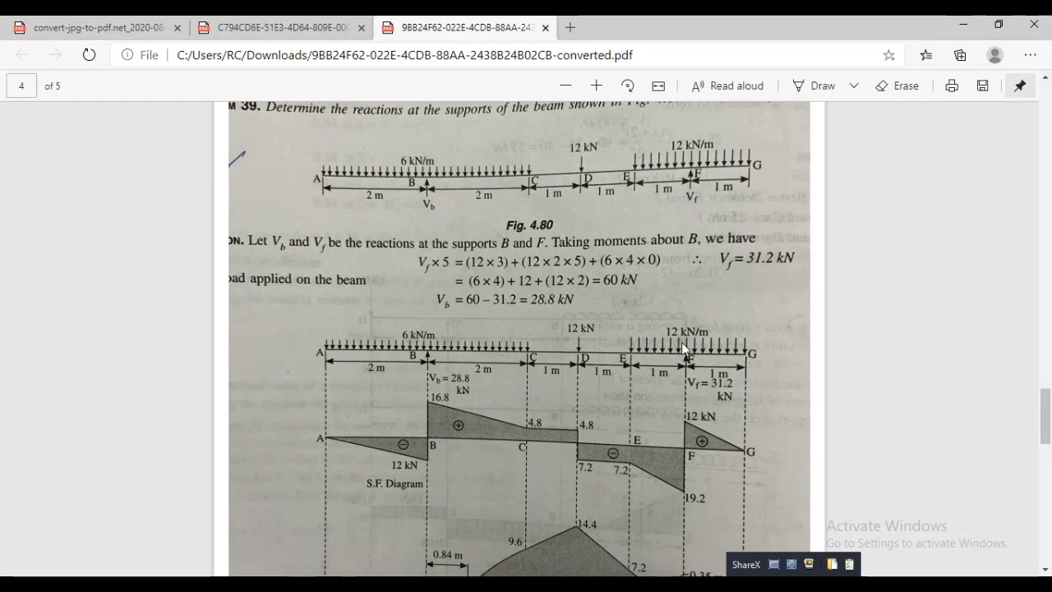
key(alt+Tab)
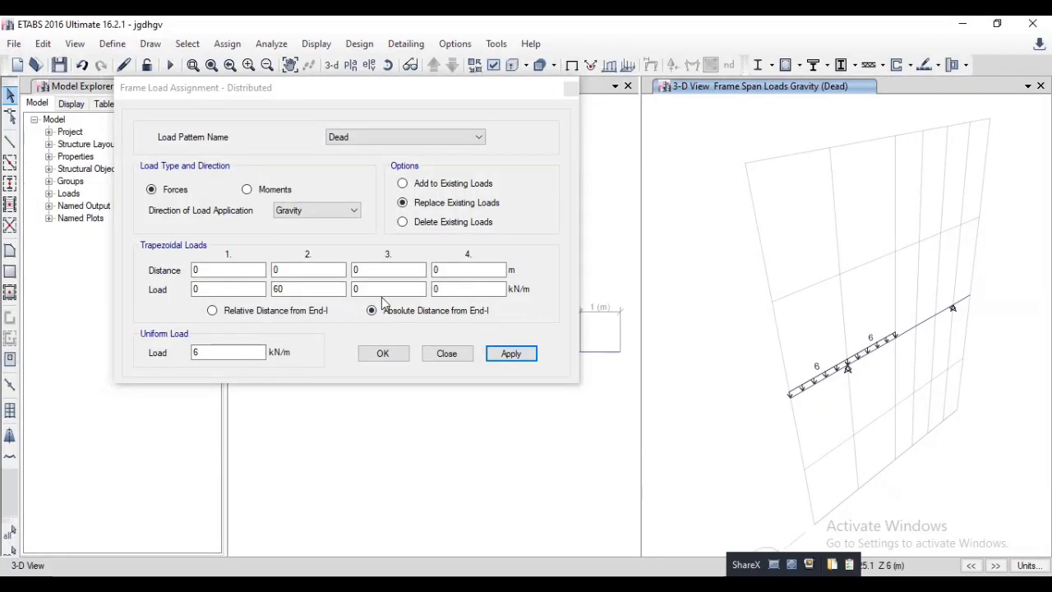
double_click(236, 351)
text(6)
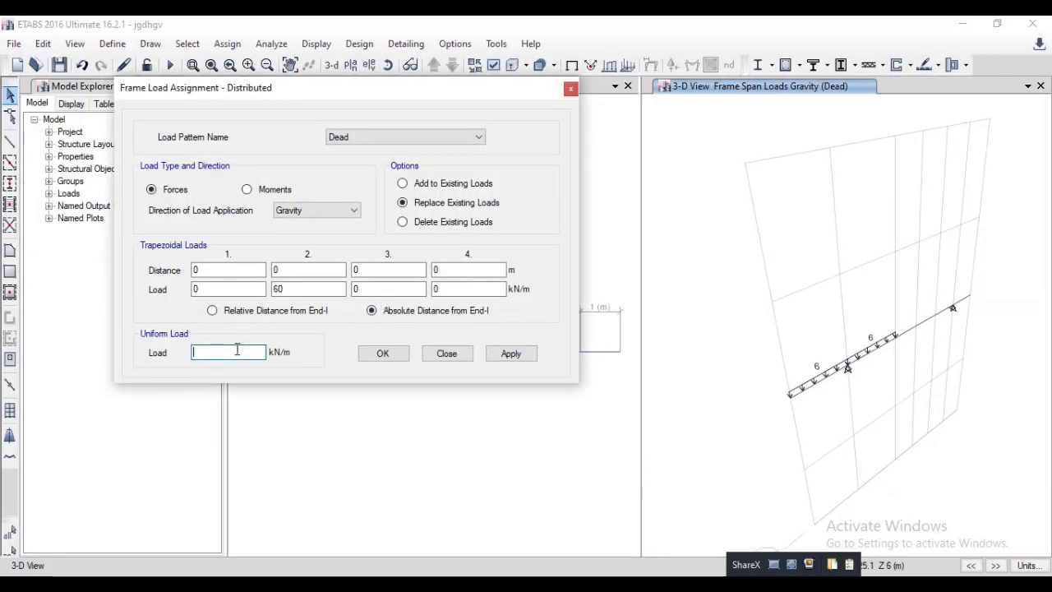
text(2)
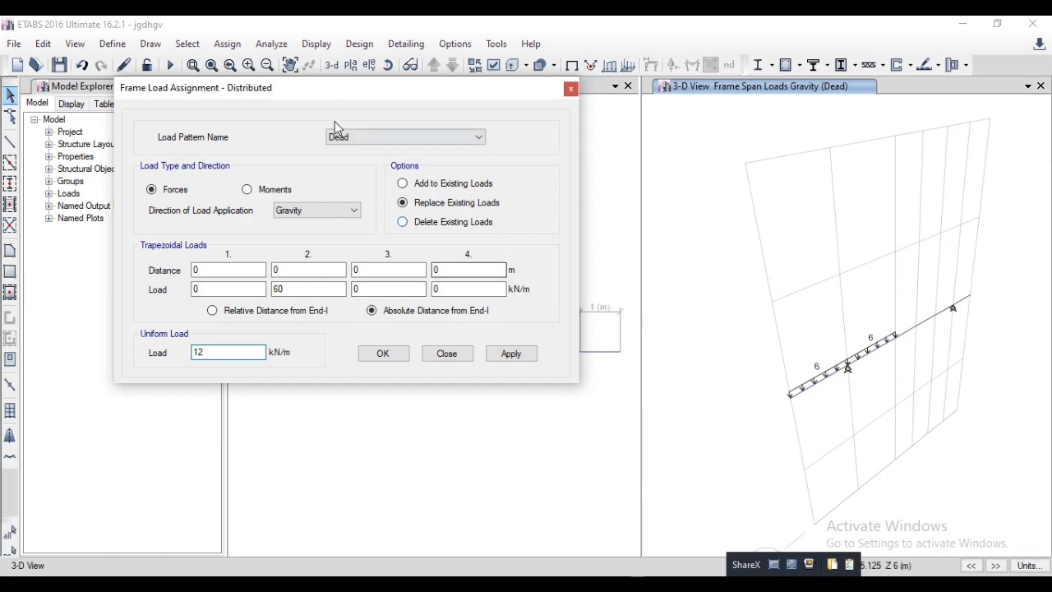
drag(347, 96, 198, 226)
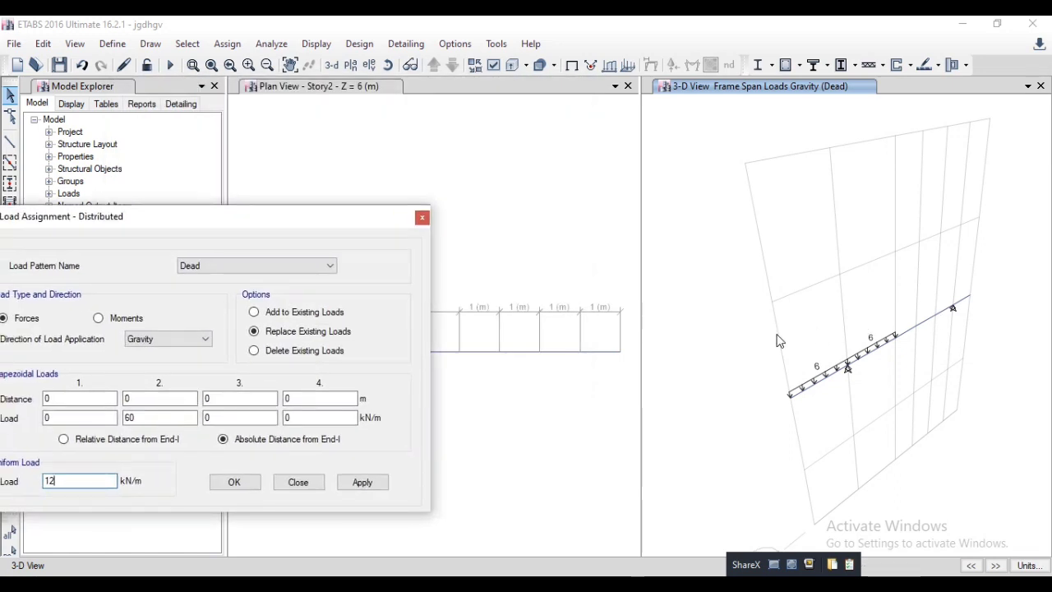
click(561, 352)
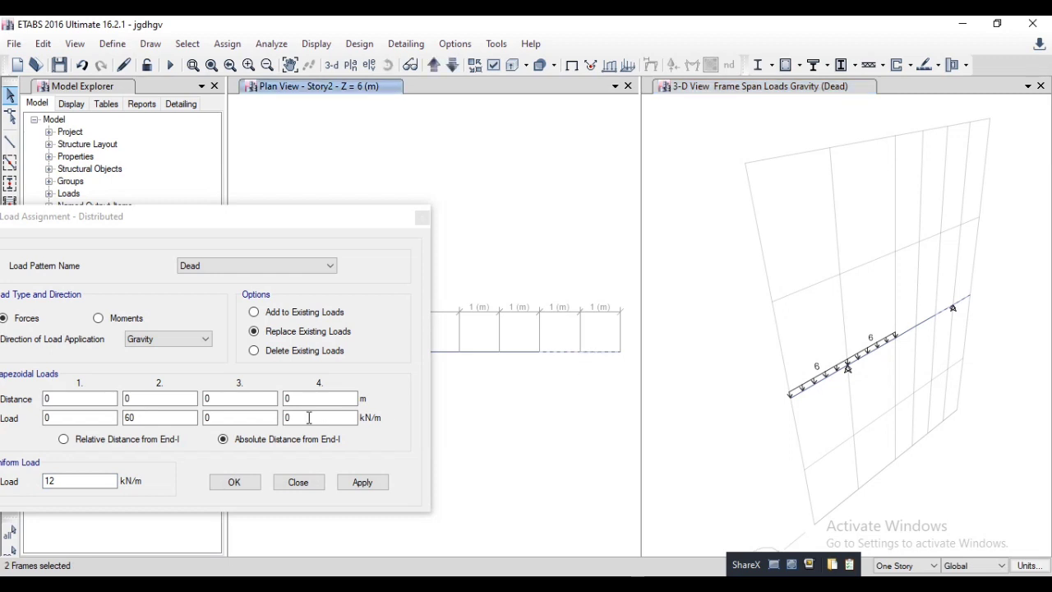
click(748, 88)
click(372, 491)
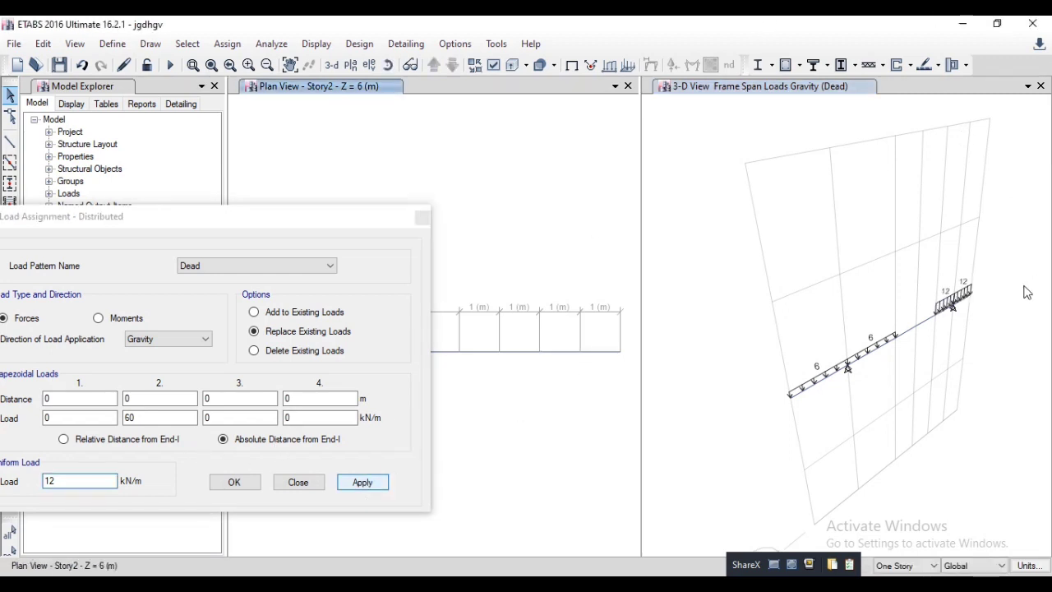
scroll(953, 321, up, 3)
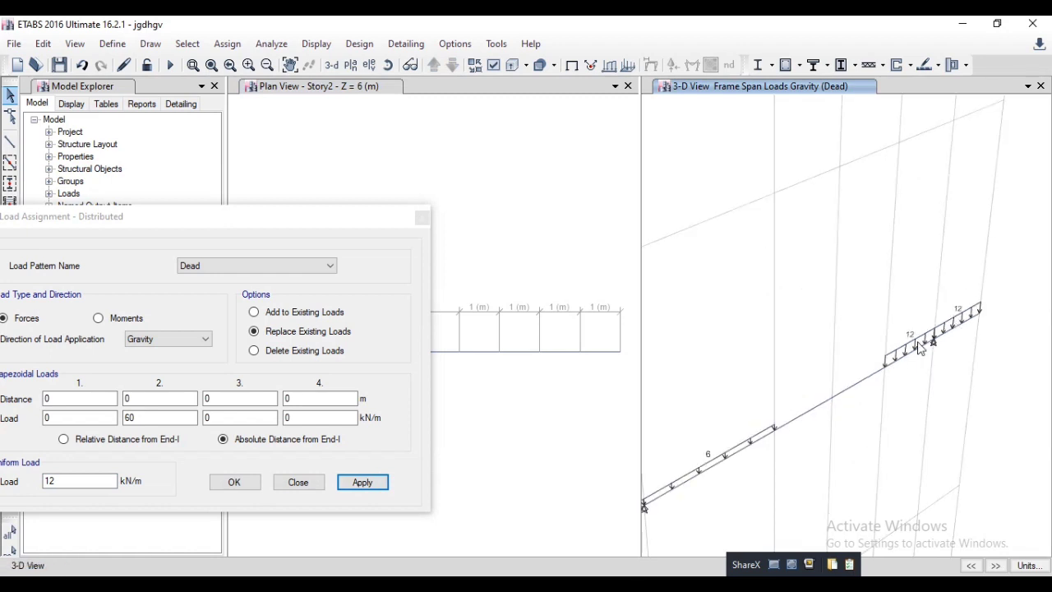
scroll(949, 322, down, 3)
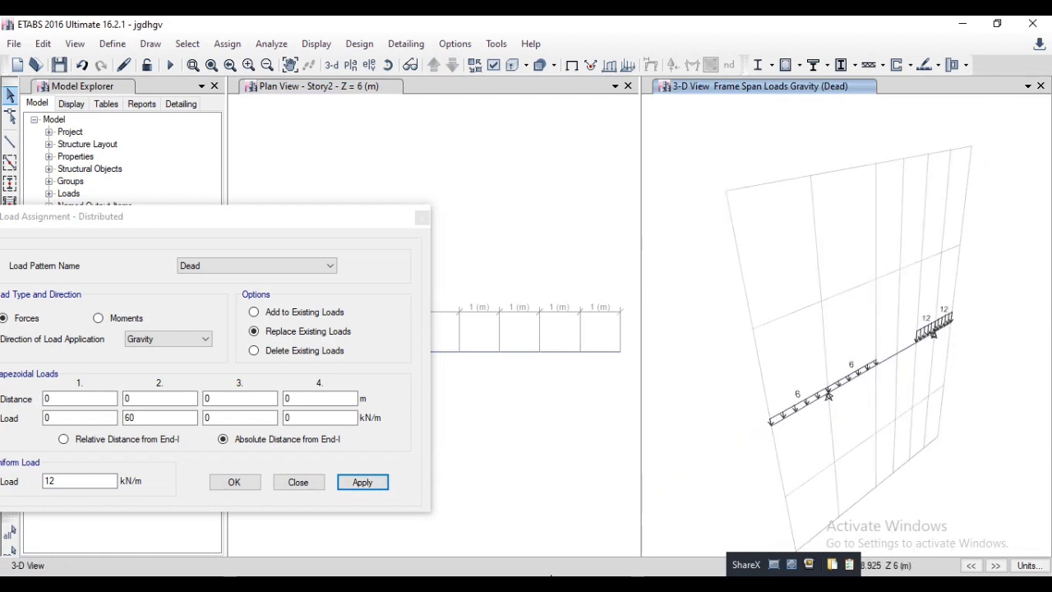
- Check problem 39's remaining loading in the textbook and close the distributed load assignment
click(577, 583)
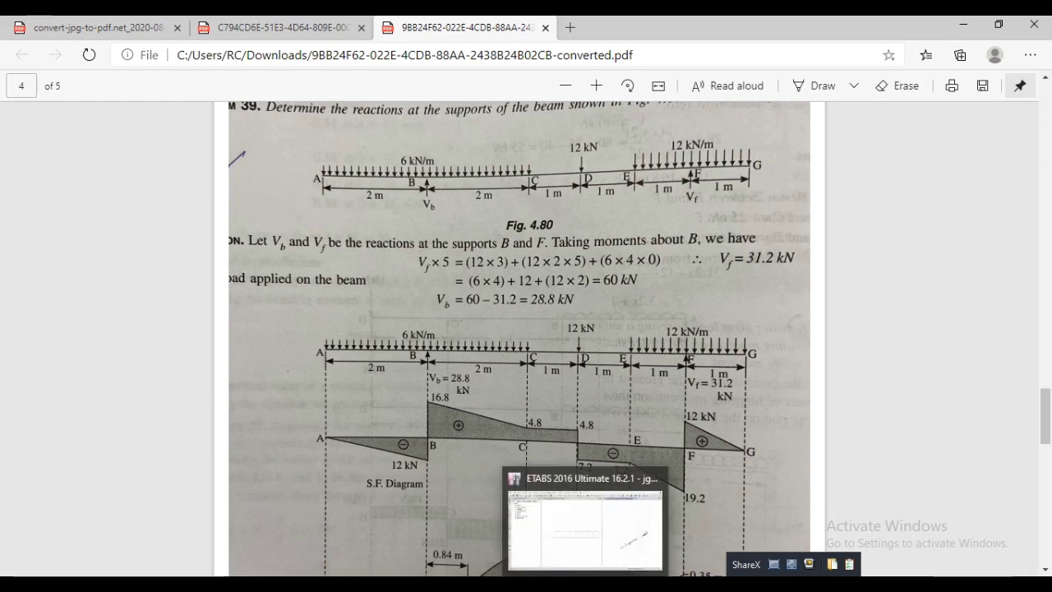
click(585, 517)
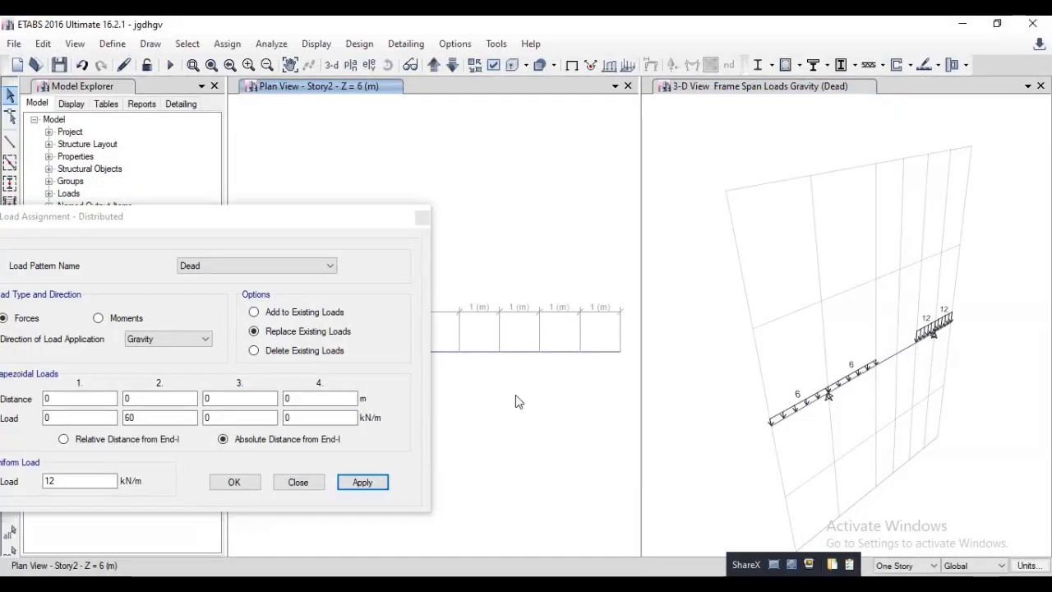
click(422, 217)
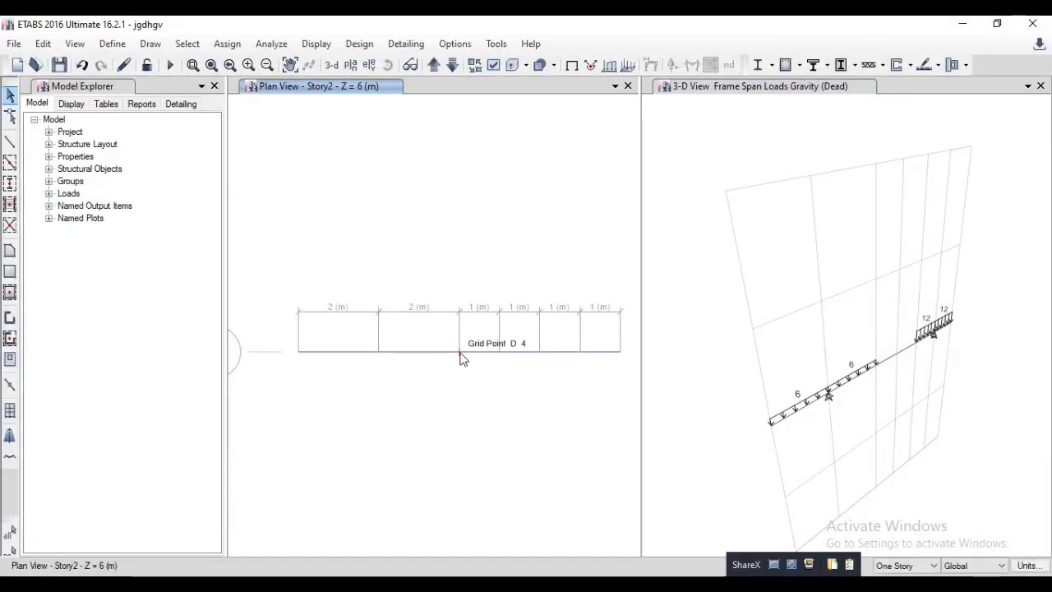
- Assign a Dead joint force of -12 kN in Global Z at joint D, between the first two 1 m spans, replacing existing loads
click(897, 355)
click(896, 355)
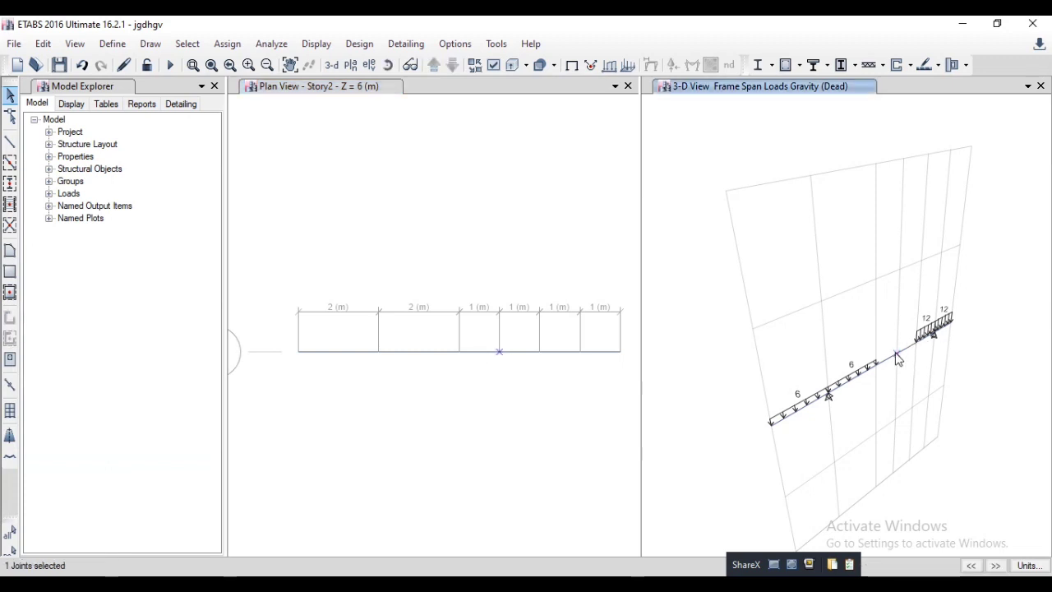
key(alt+Tab)
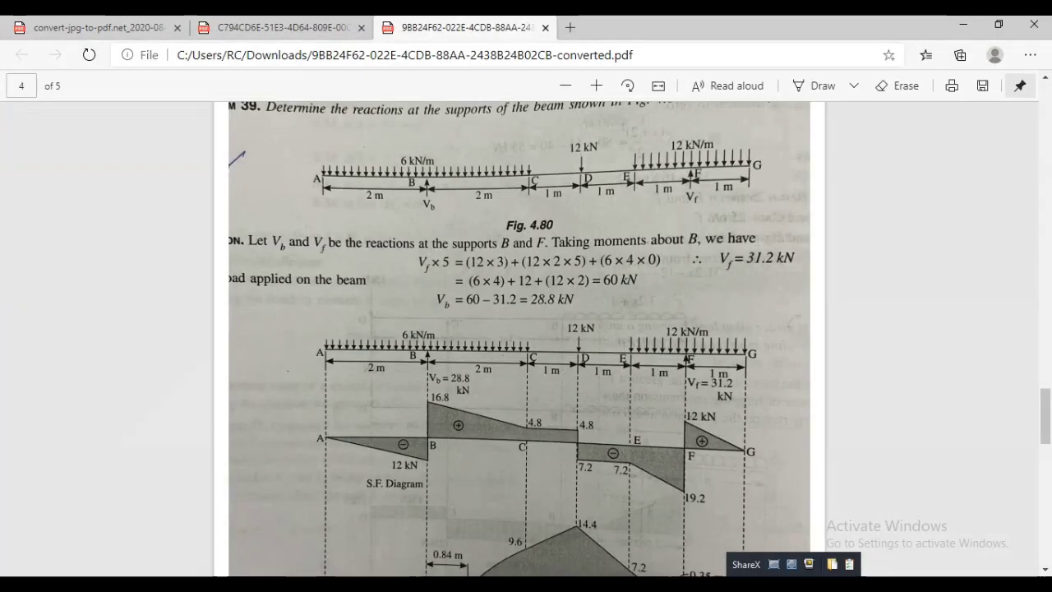
key(alt+Tab)
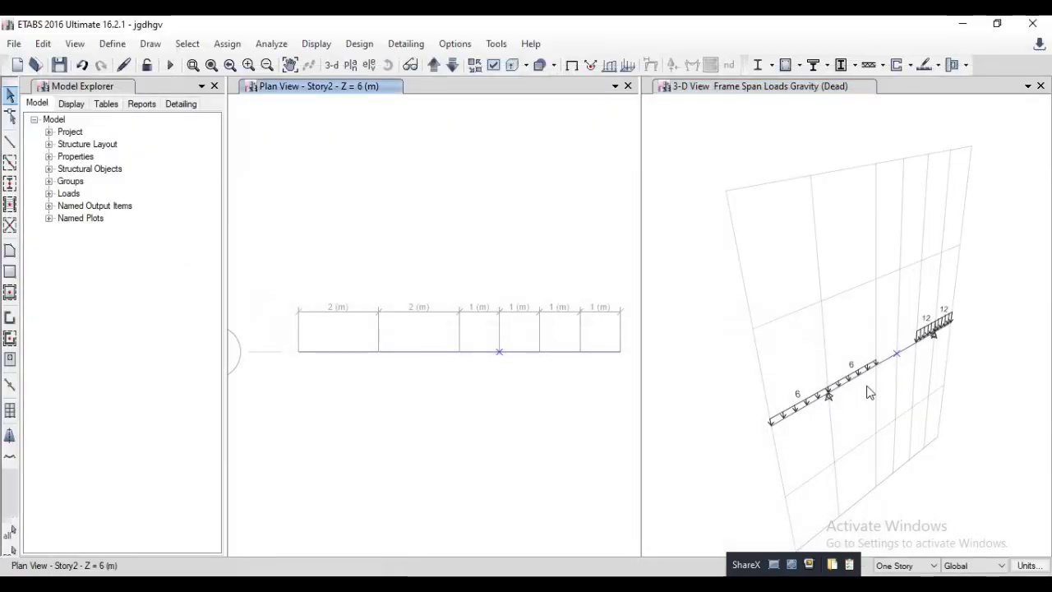
click(227, 44)
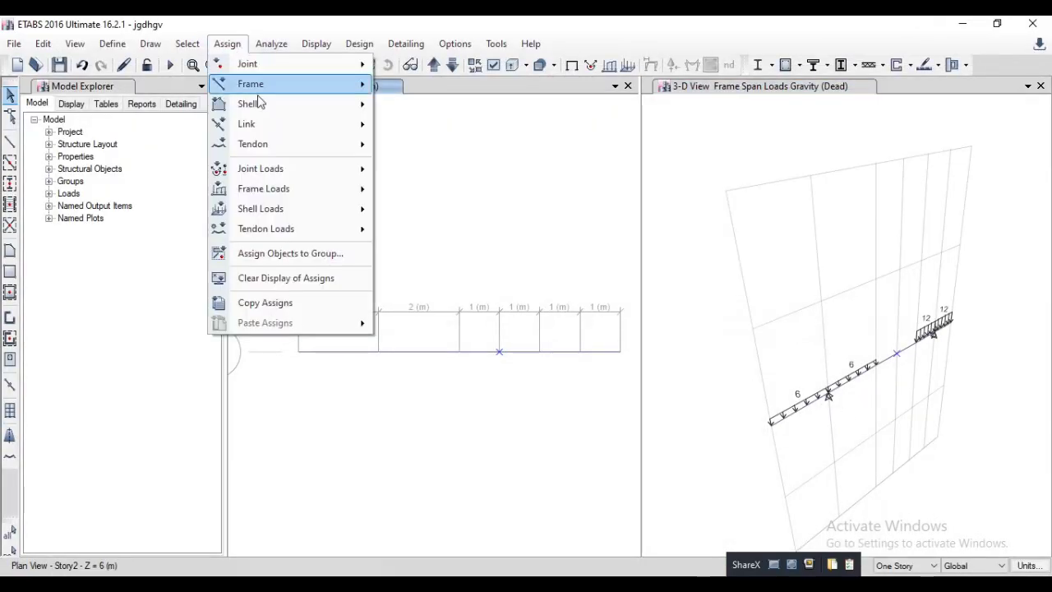
mouse_move(300, 171)
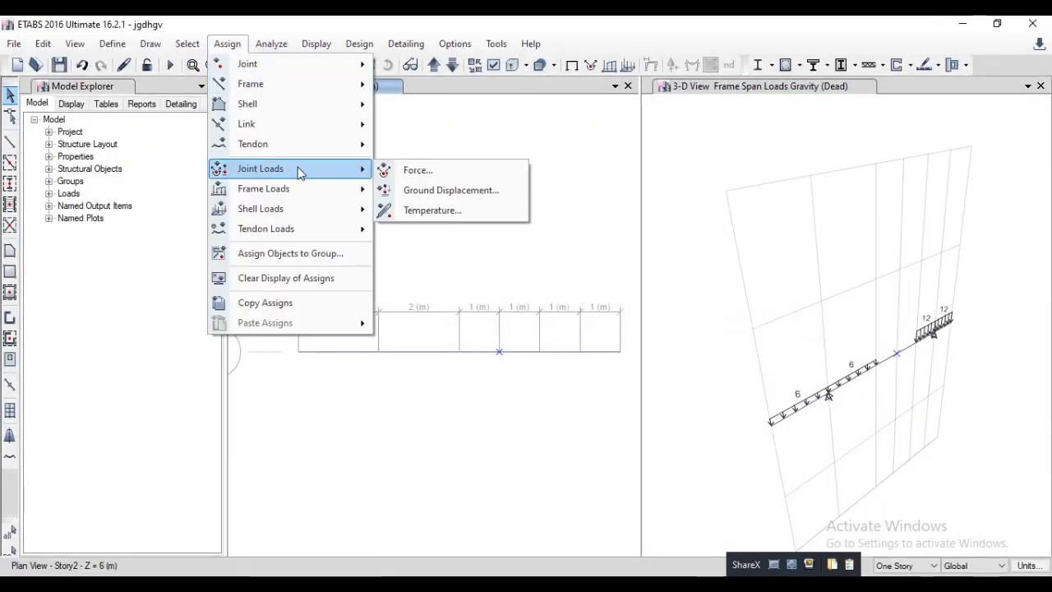
click(450, 173)
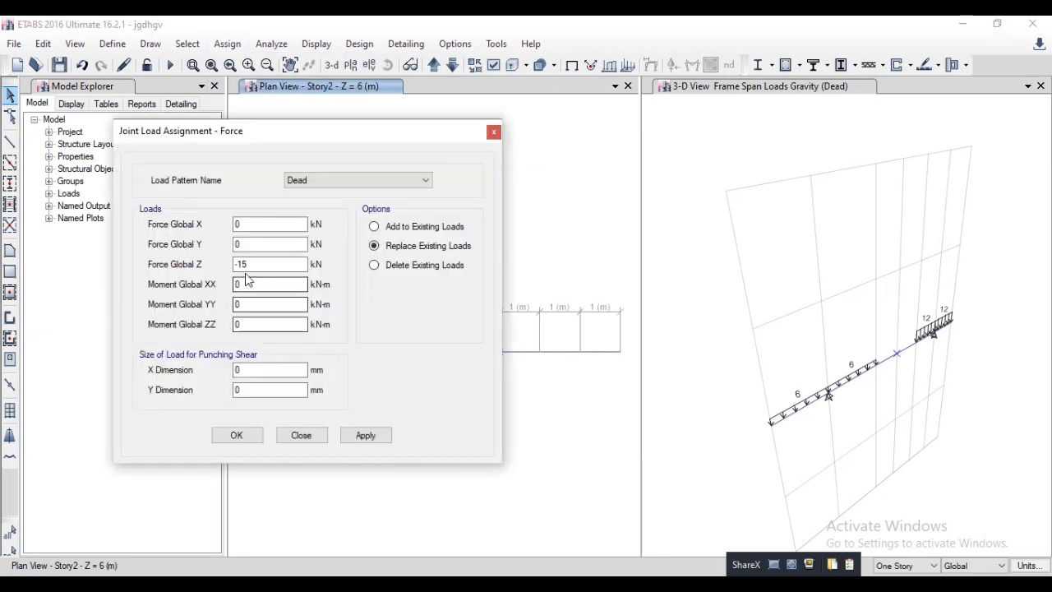
click(257, 263)
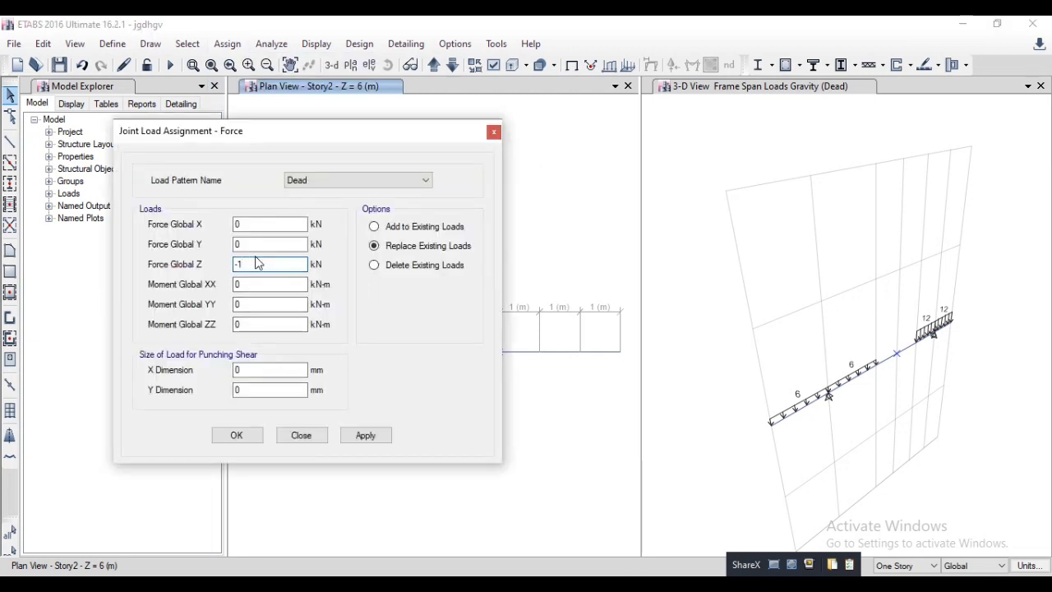
text(2)
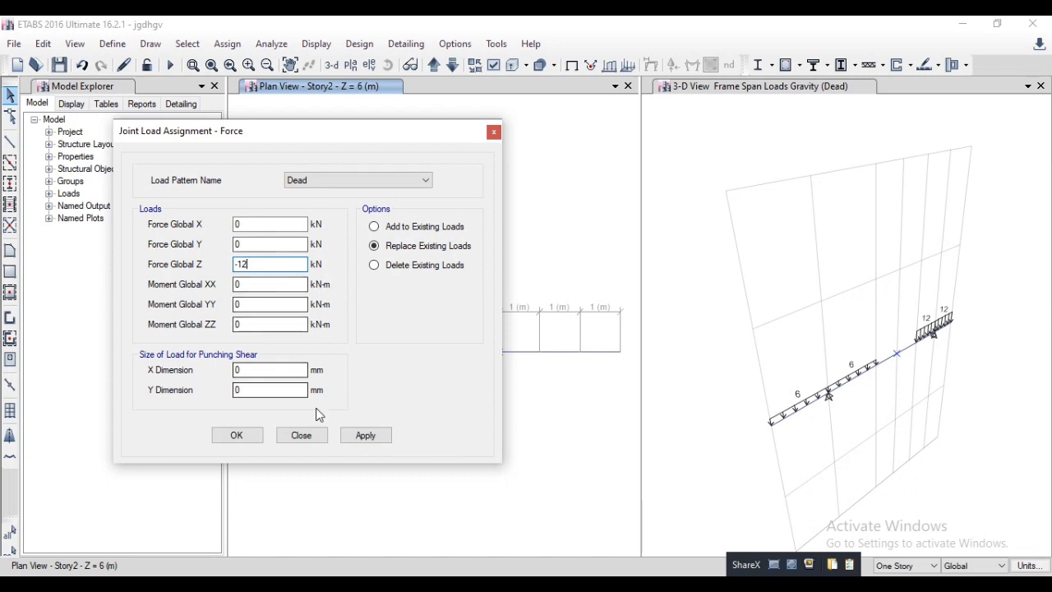
click(734, 105)
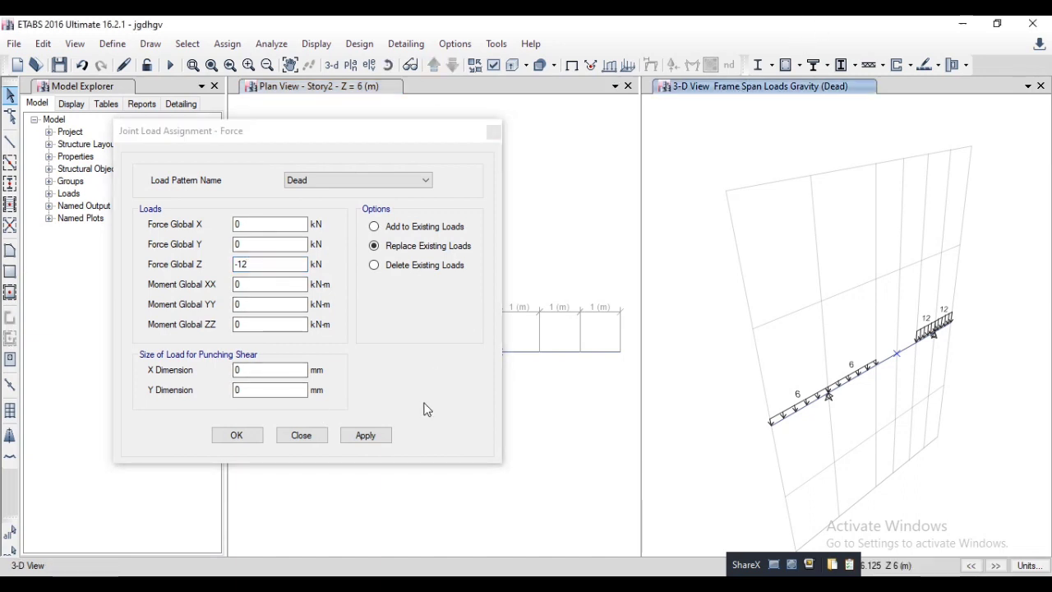
click(372, 434)
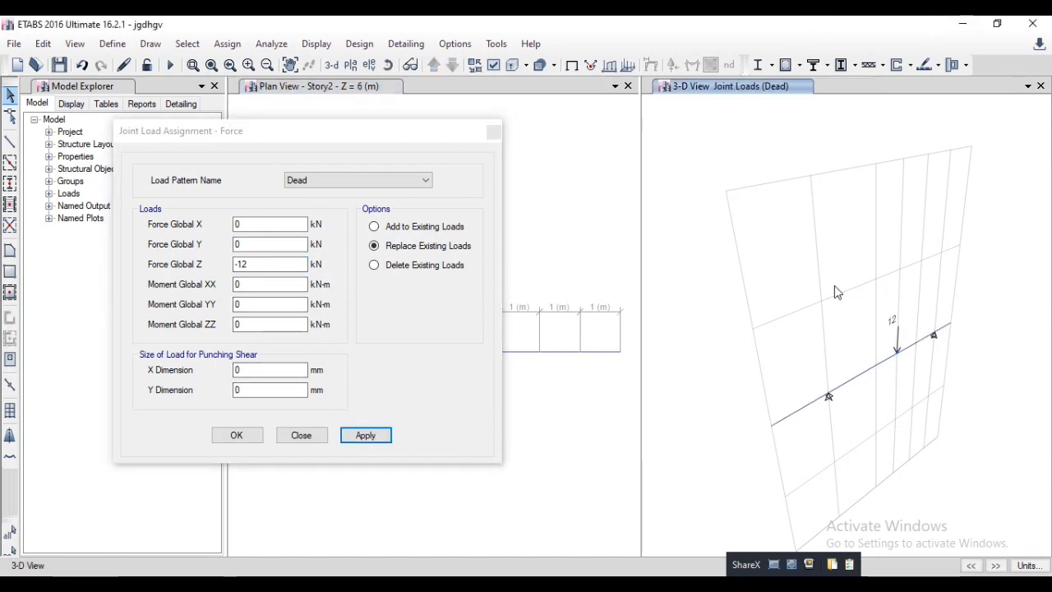
click(301, 435)
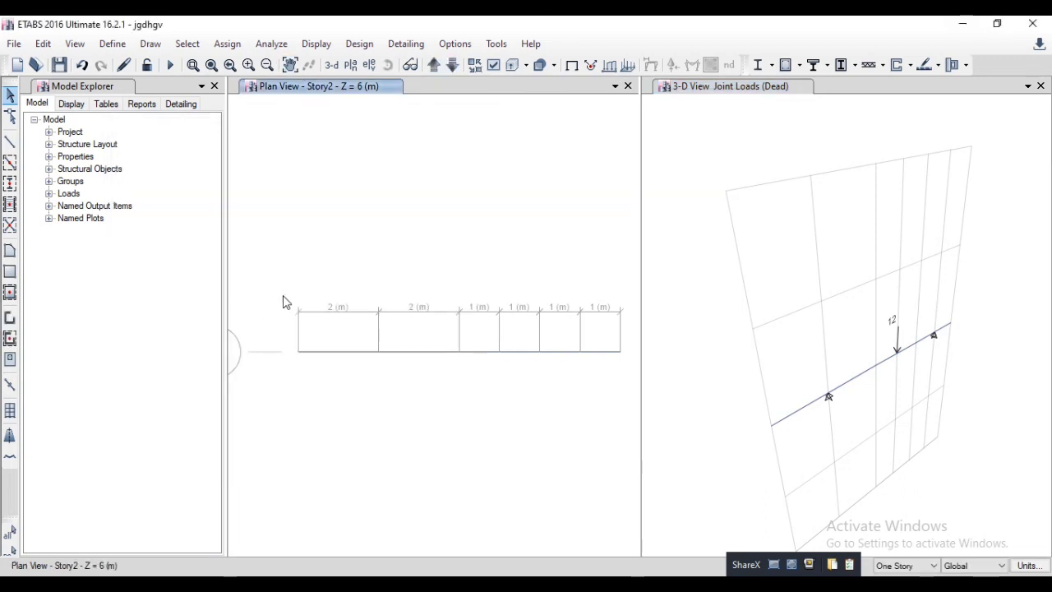
- Select the whole Story2 beam and set the mass and weight property modifiers to 0 for its frames
drag(283, 285, 622, 403)
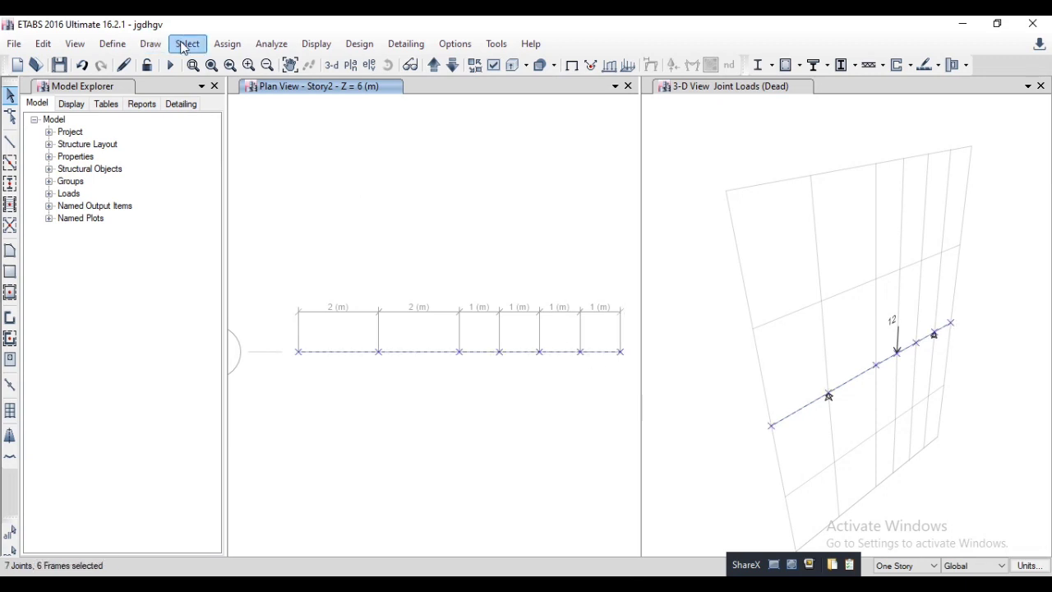
click(231, 44)
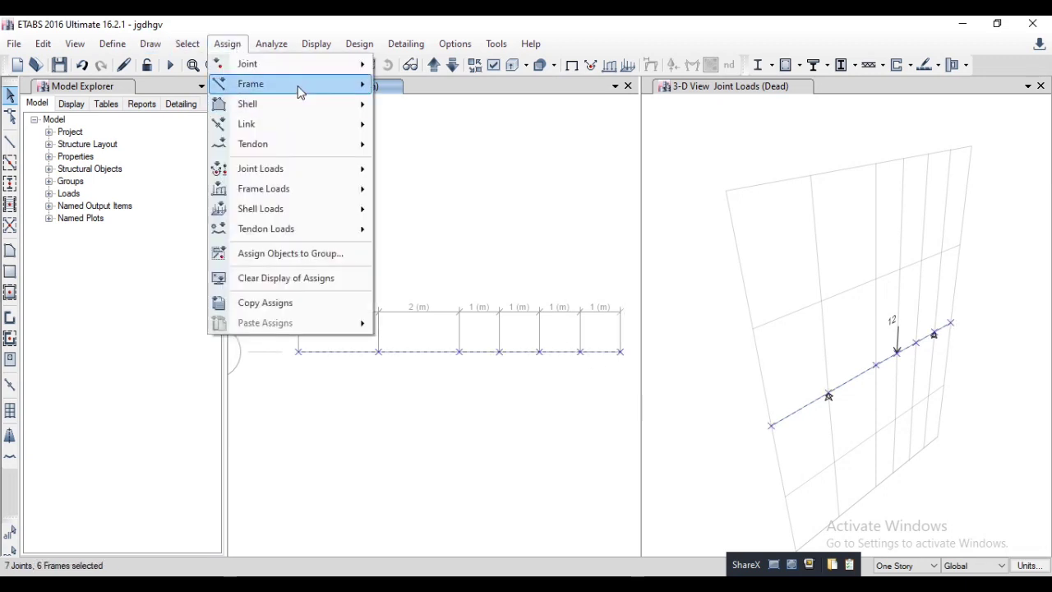
mouse_move(301, 84)
click(441, 104)
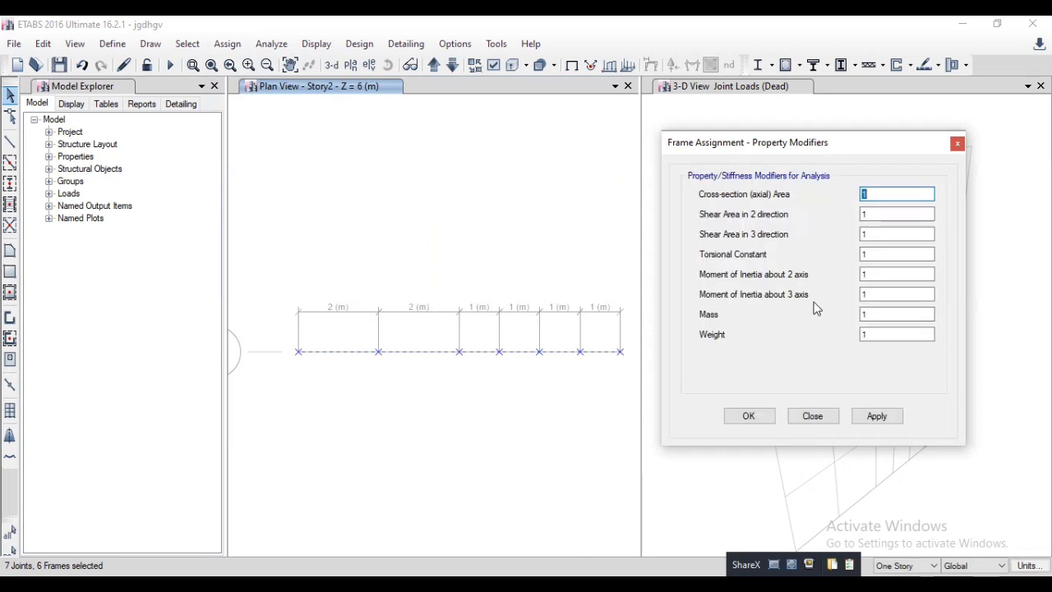
key(BackSpace)
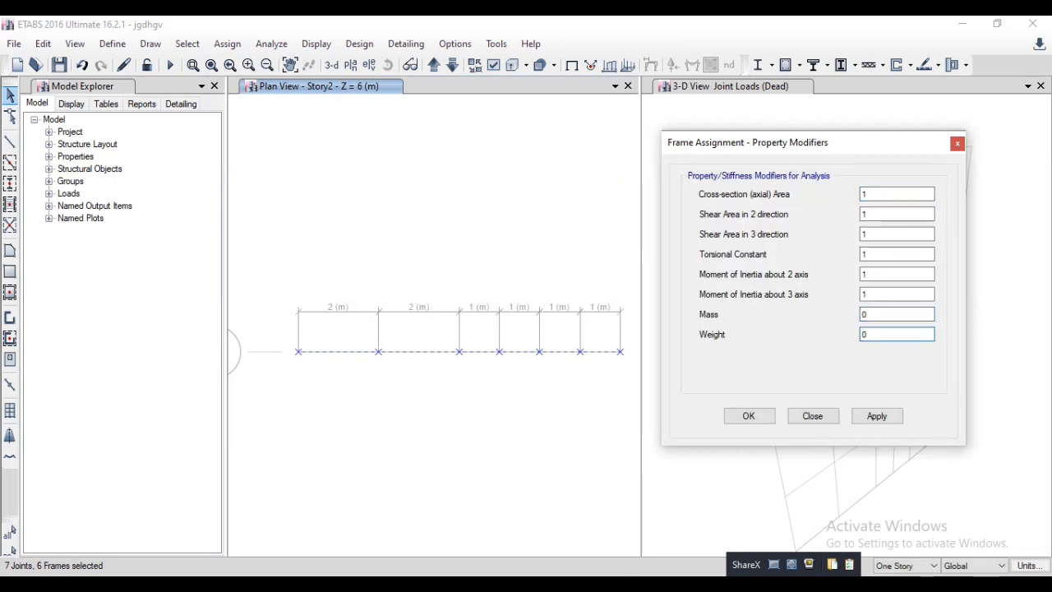
click(876, 417)
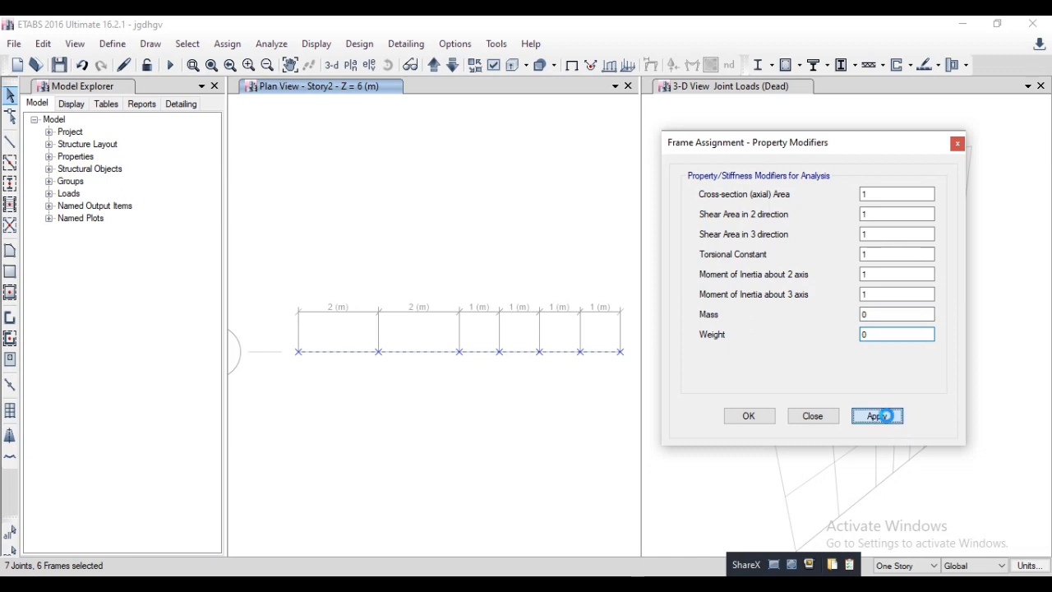
click(747, 416)
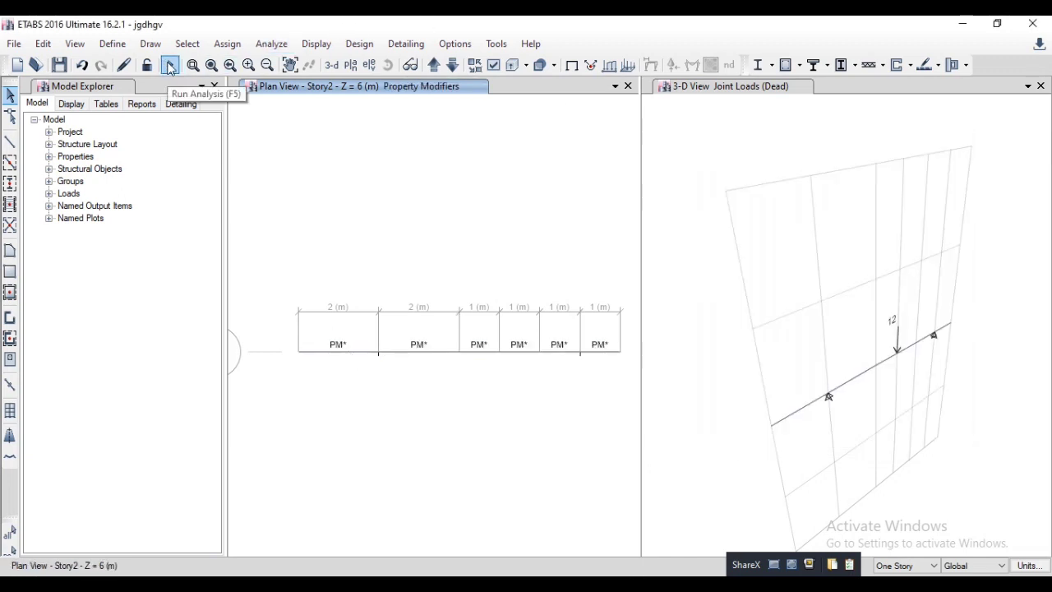
- Run the analysis and display the Moment 3-3 diagram for the Dead case in the 3-D view with grid lines hidden
click(169, 67)
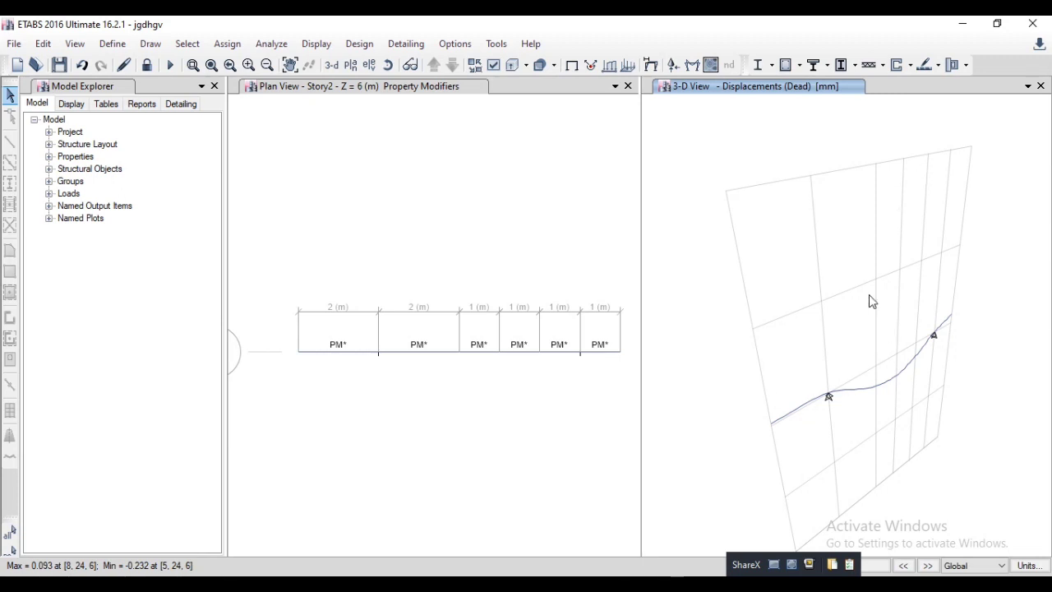
key(F7)
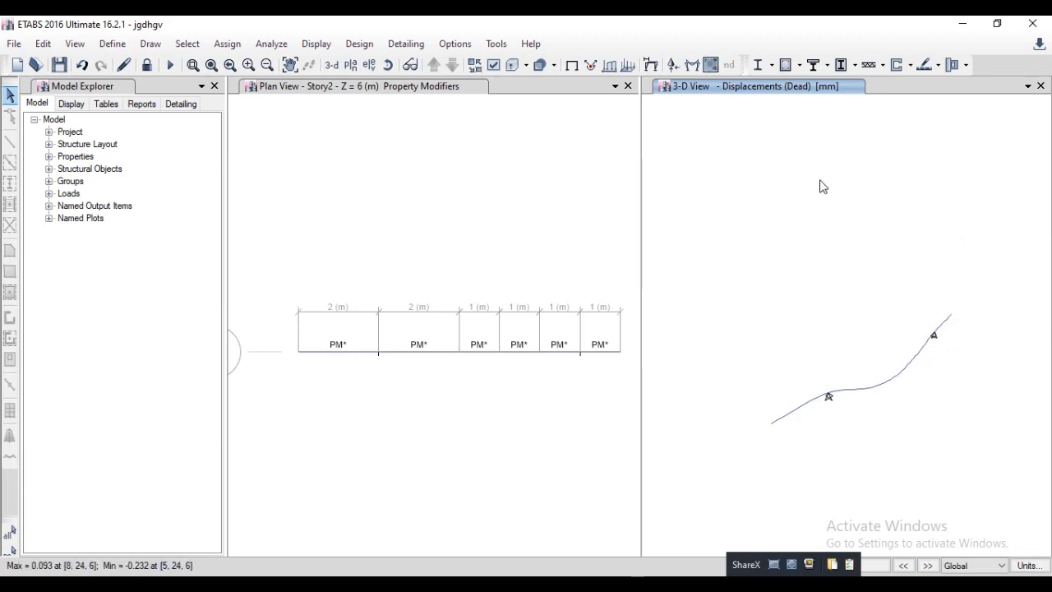
click(690, 70)
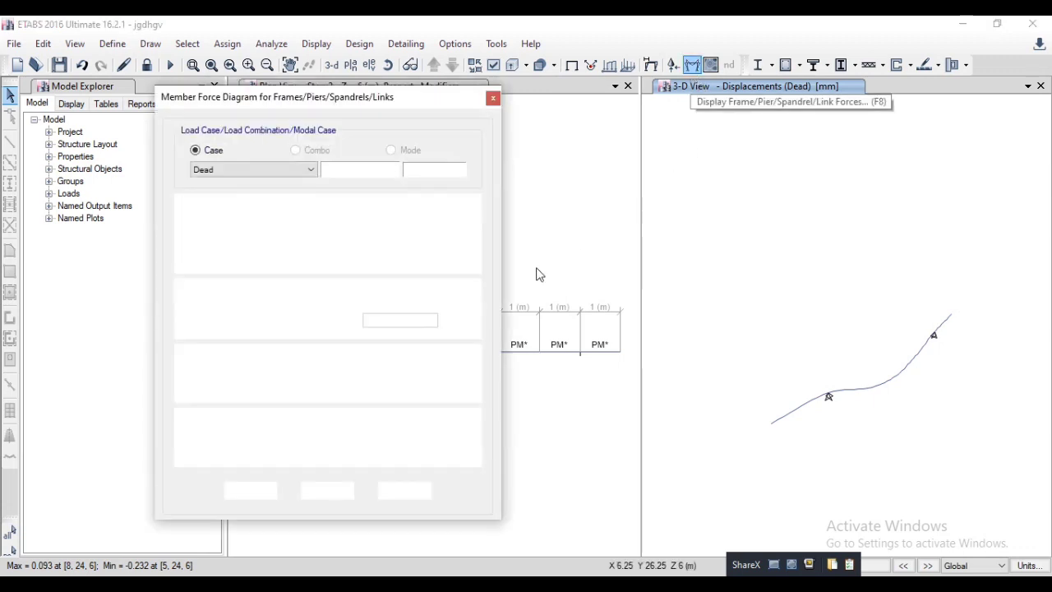
click(302, 260)
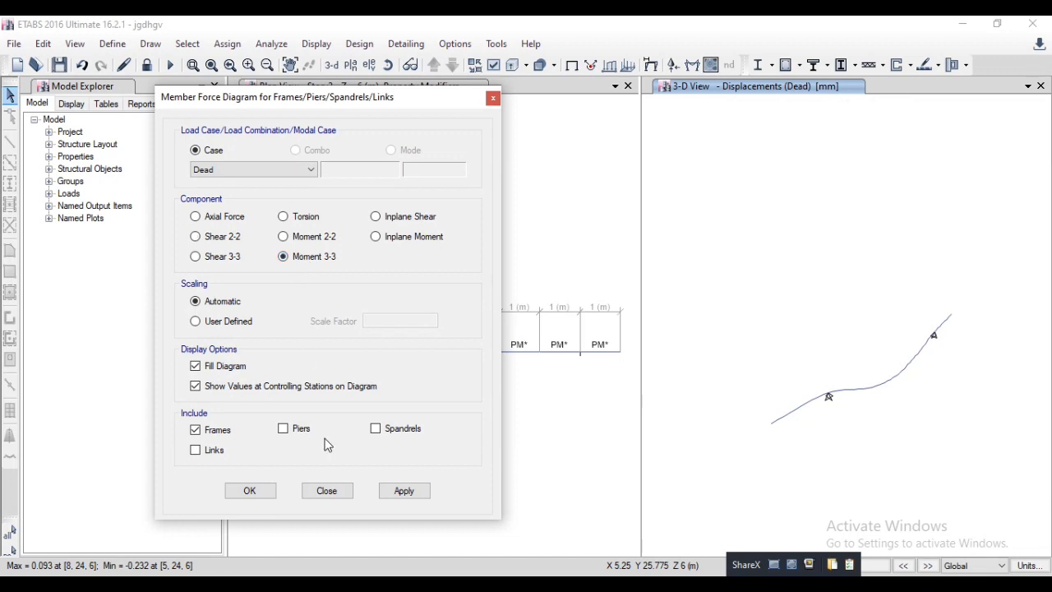
click(403, 491)
click(332, 491)
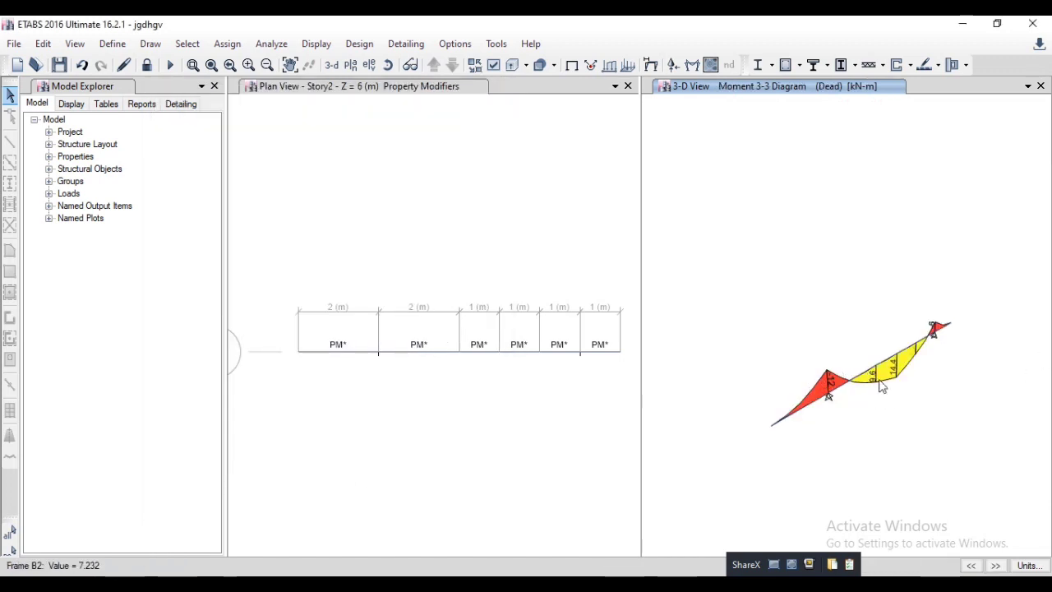
- Compare the beam's Moment 3-3 diagram with the textbook's bending moment diagram for problem 39
scroll(905, 386, up, 3)
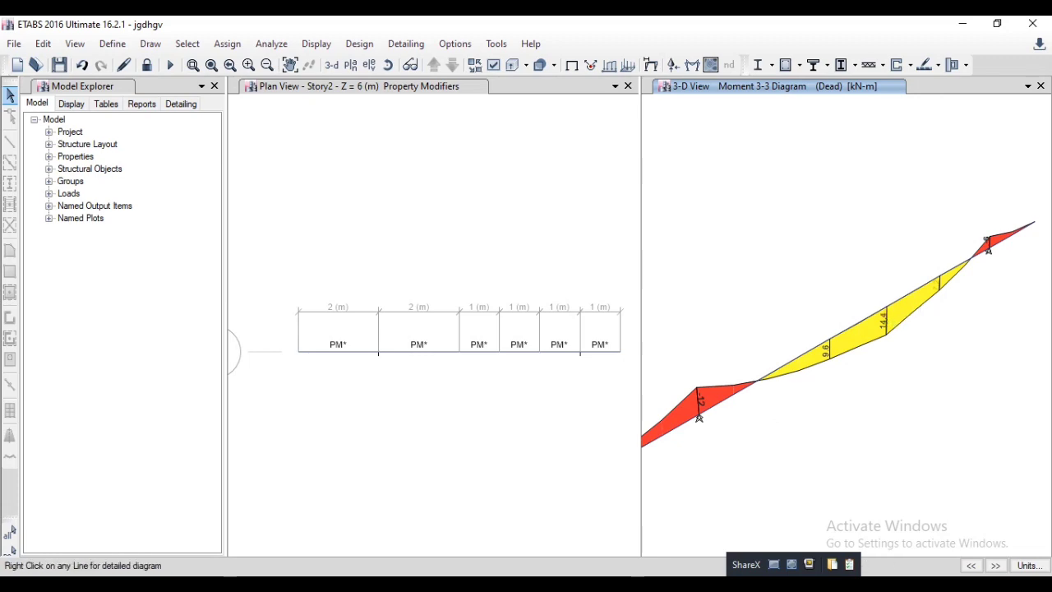
click(563, 586)
scroll(587, 424, down, 2)
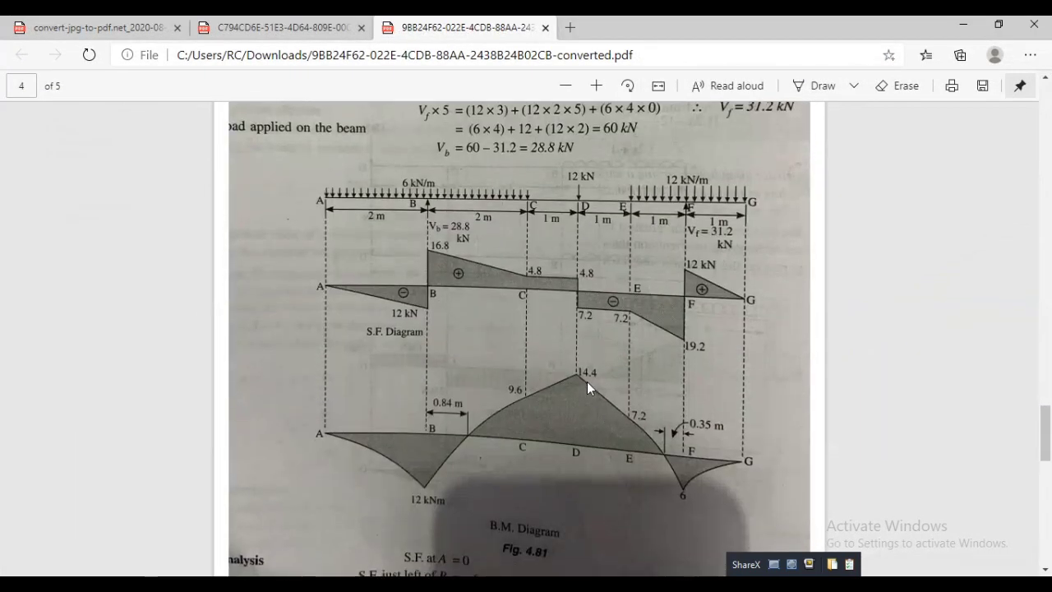
key(alt+Tab)
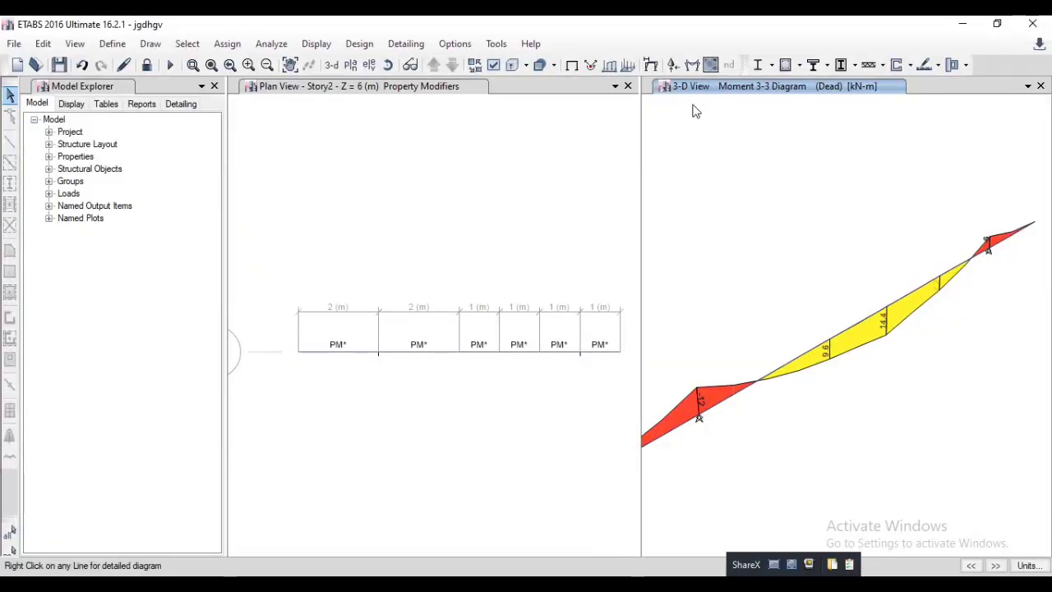
- Display the Shear 2-2 diagram for the Dead case and compare it with the textbook's shear force diagram
click(710, 64)
click(216, 239)
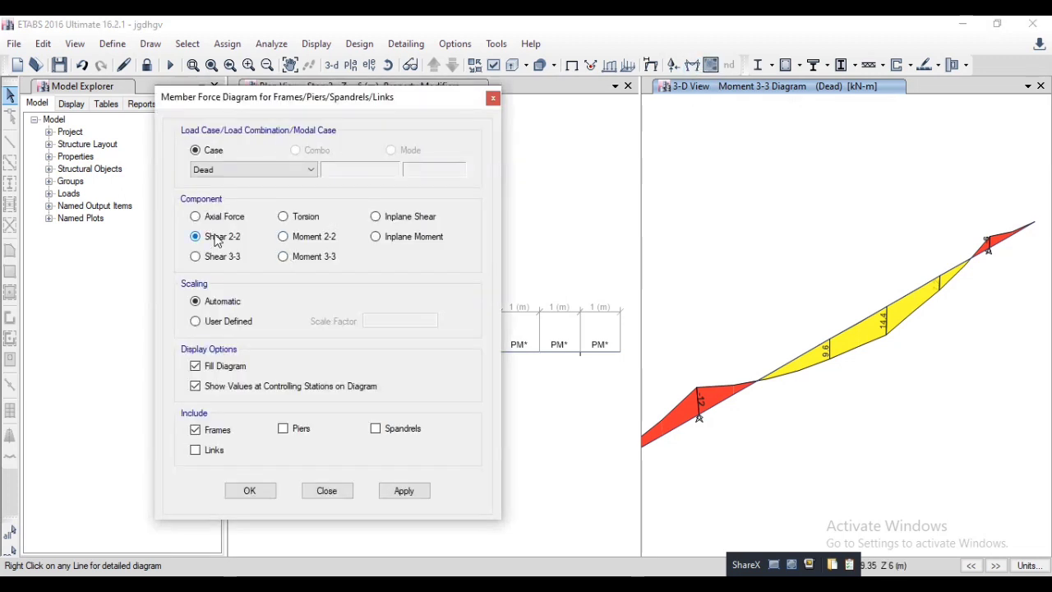
click(403, 491)
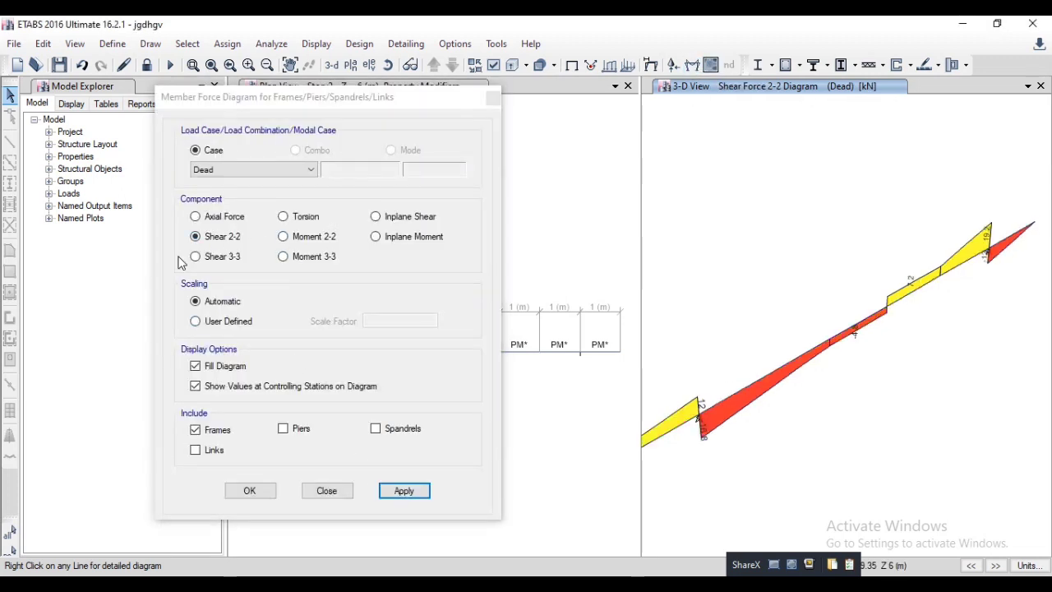
scroll(891, 303, down, 3)
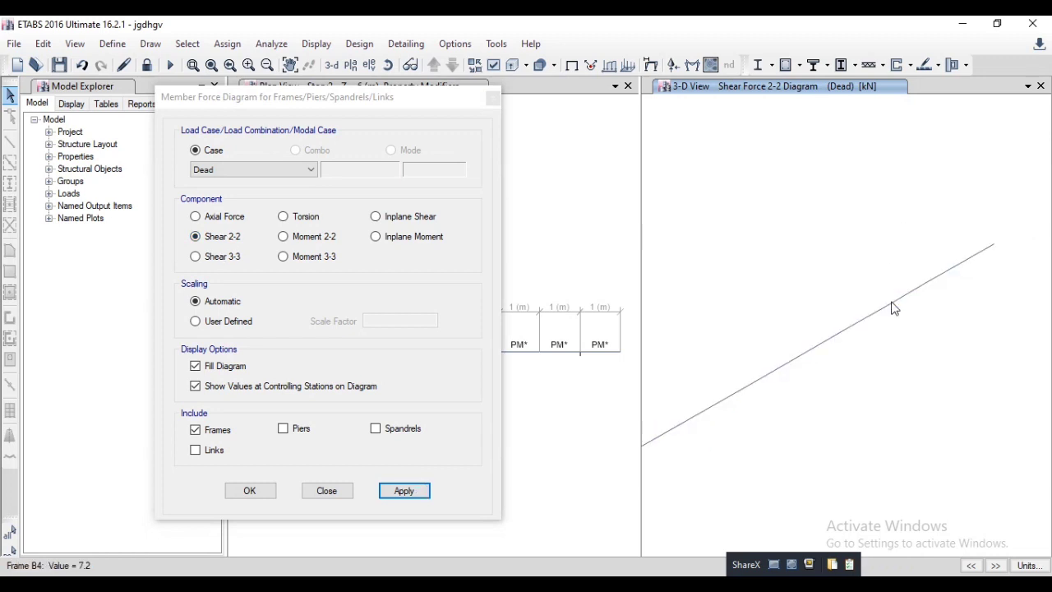
scroll(795, 377, up, 3)
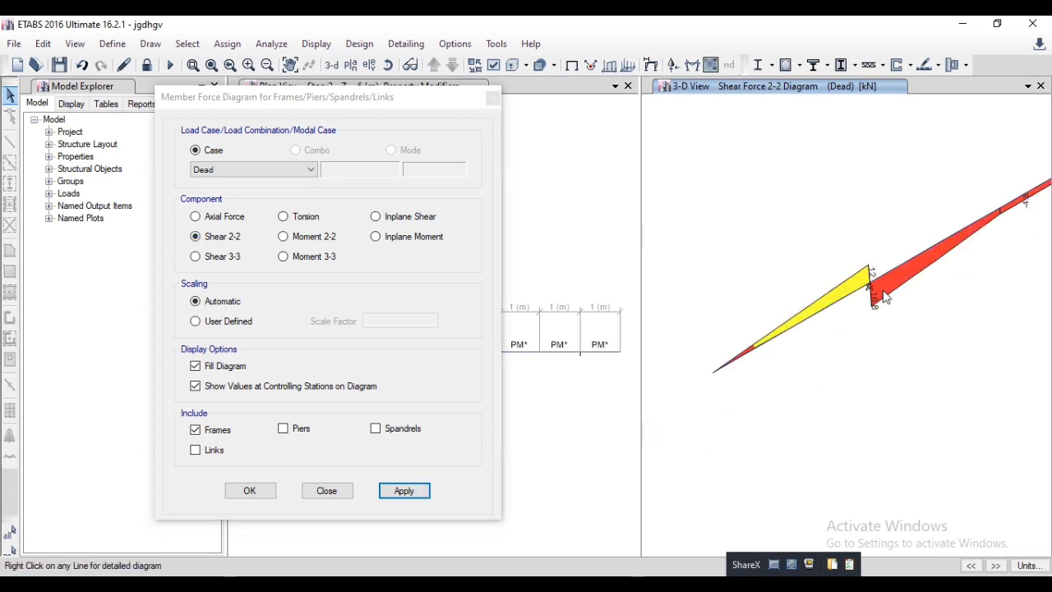
scroll(888, 307, down, 2)
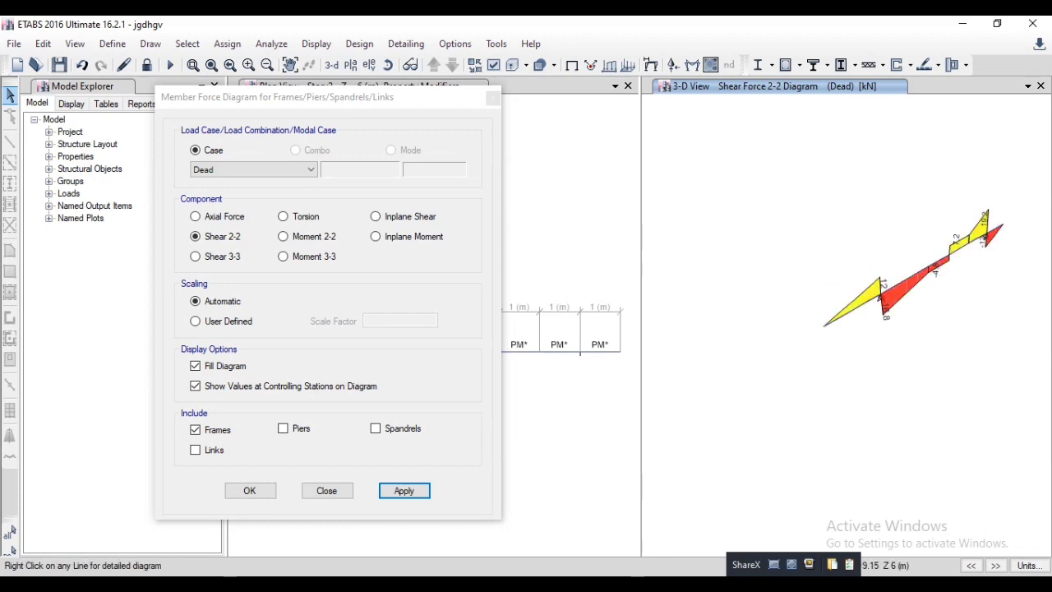
key(alt+Tab)
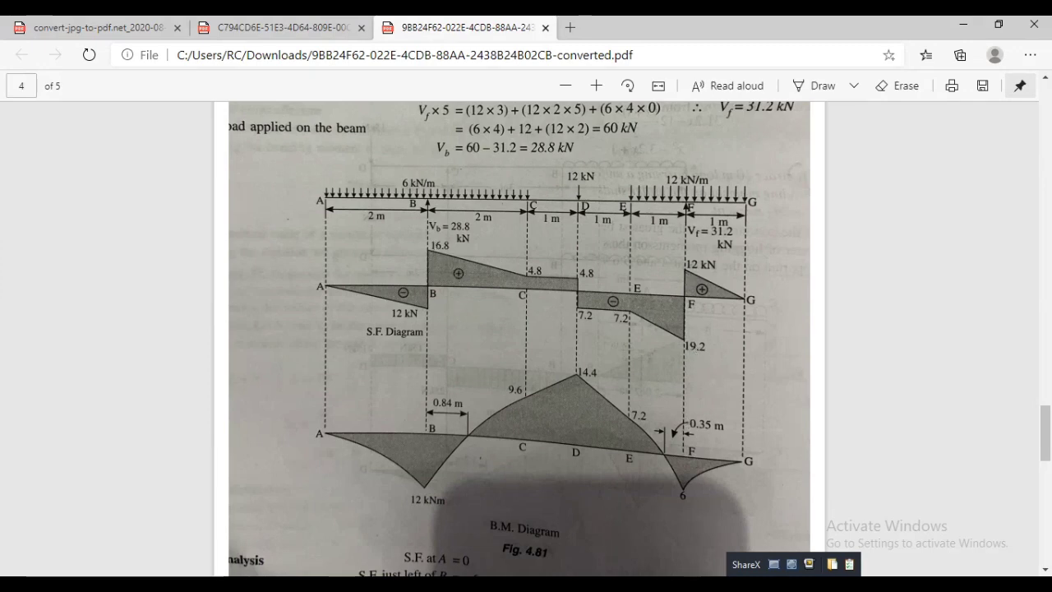
click(566, 534)
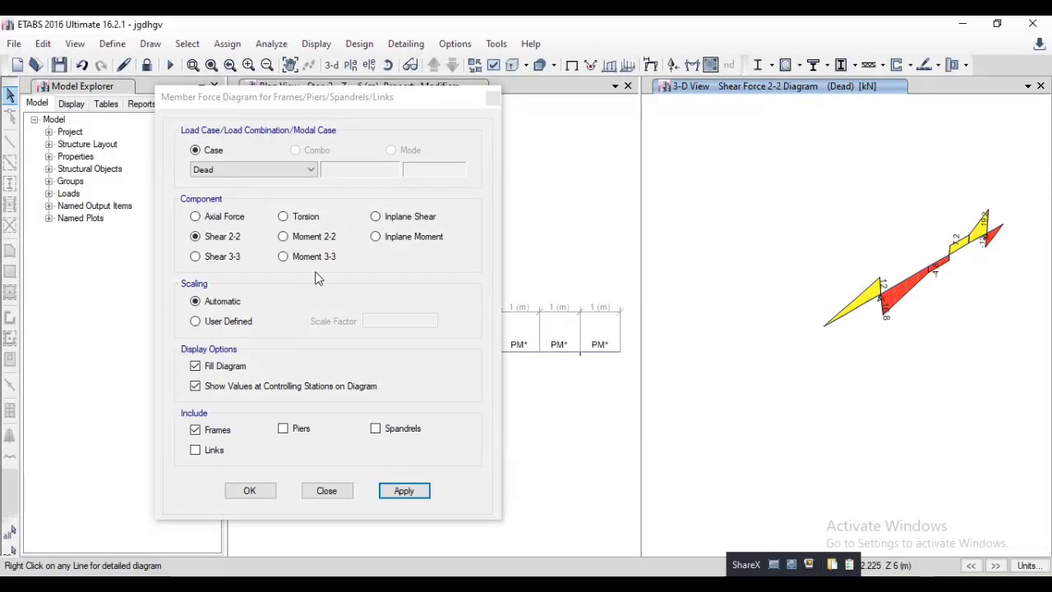
- Examine the detailed load, shear, moment and deflection diagrams of the Story2 beam segment just beyond the first support
click(493, 99)
right_click(929, 269)
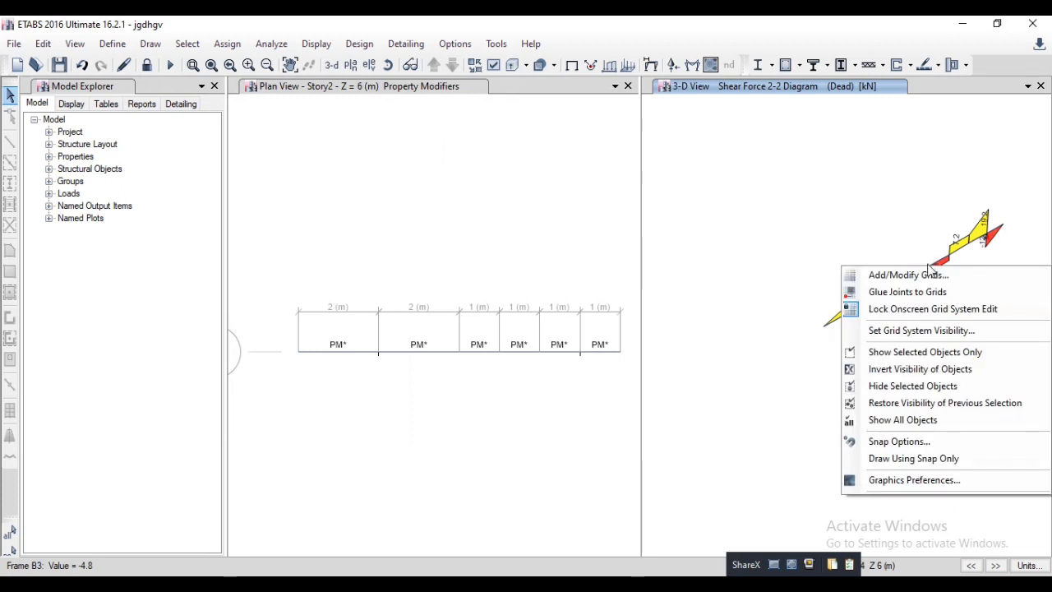
click(928, 264)
right_click(920, 272)
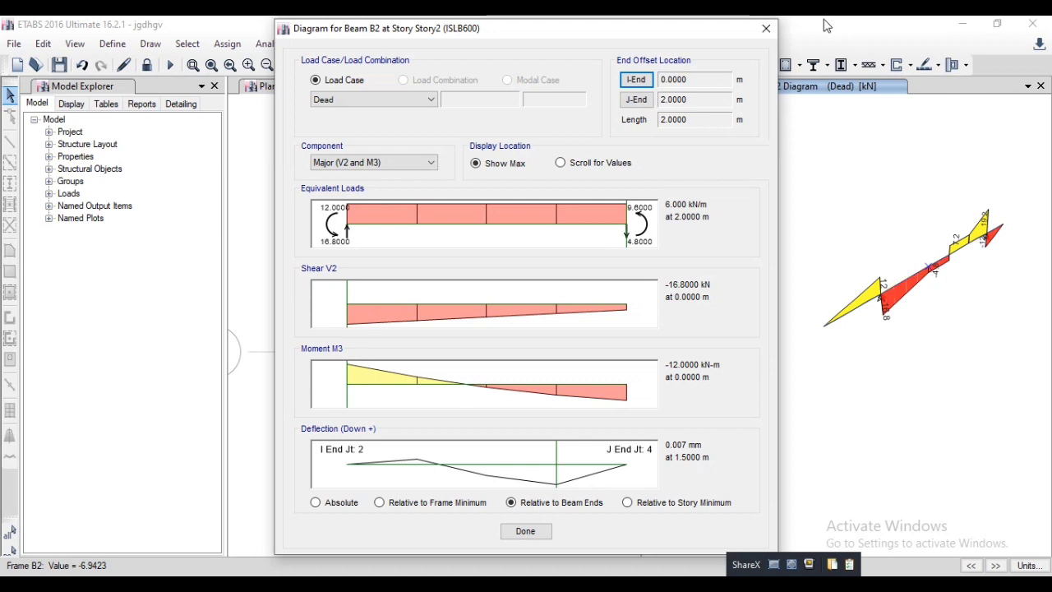
click(766, 28)
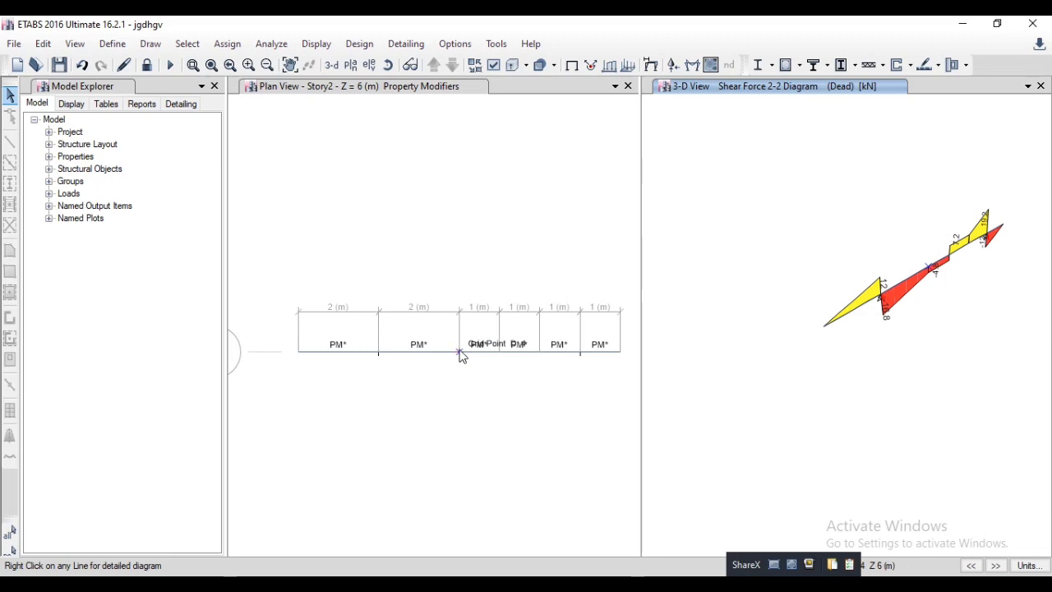
click(456, 397)
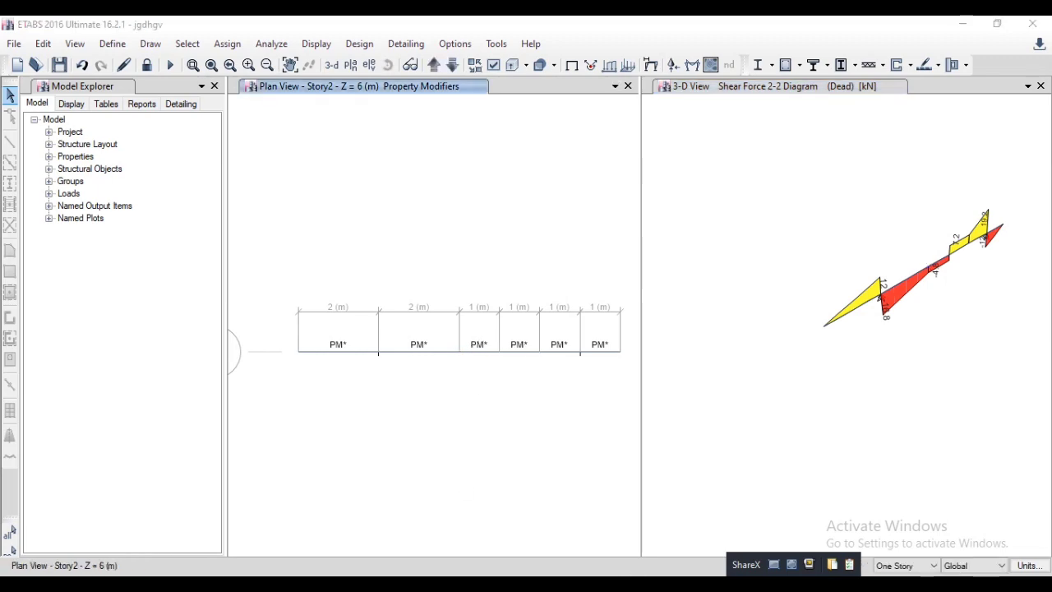
- Switch to the textbook PDF and review the next overhanging beam's loading, span dimensions and shear force diagram
key(alt+Tab)
scroll(605, 366, down, 7)
scroll(600, 373, down, 2)
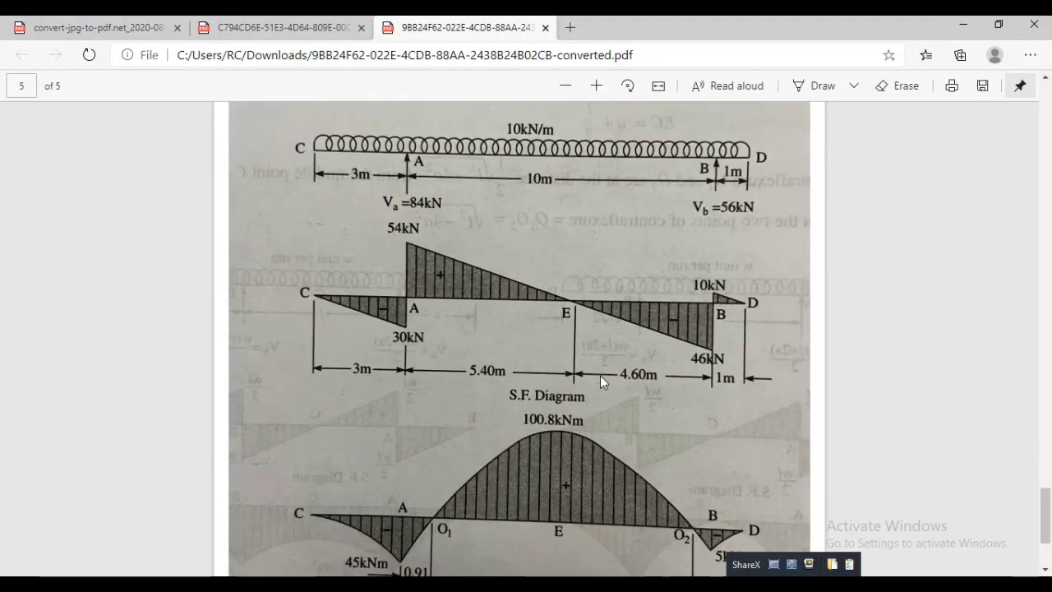
scroll(600, 376, up, 2)
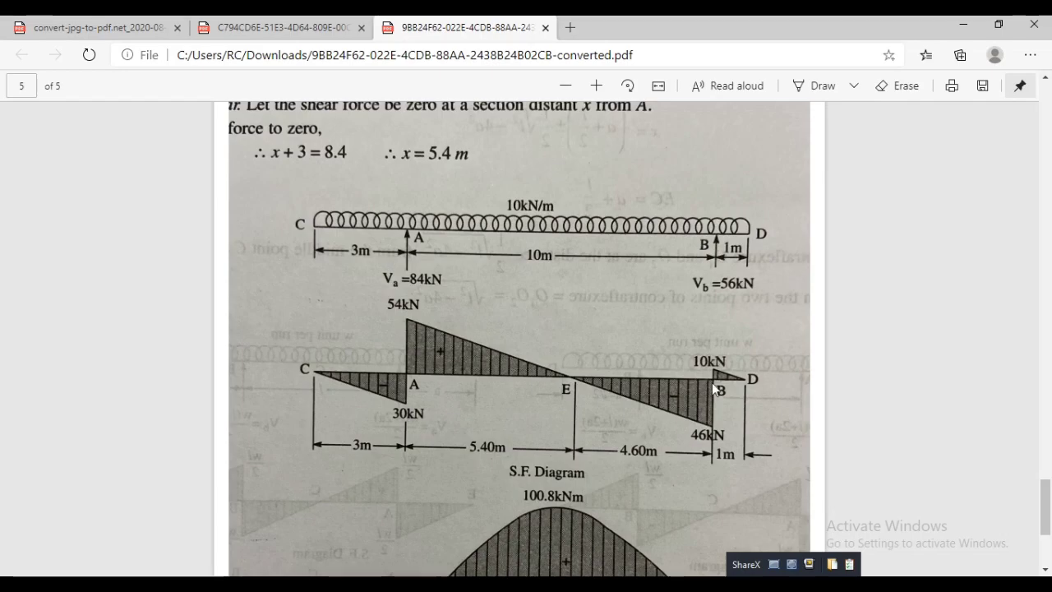
- Switch back to ETABS, unlock the model discarding the analysis results, and delete all the Story2 beam frames
key(alt+Tab)
drag(263, 304, 681, 384)
click(146, 65)
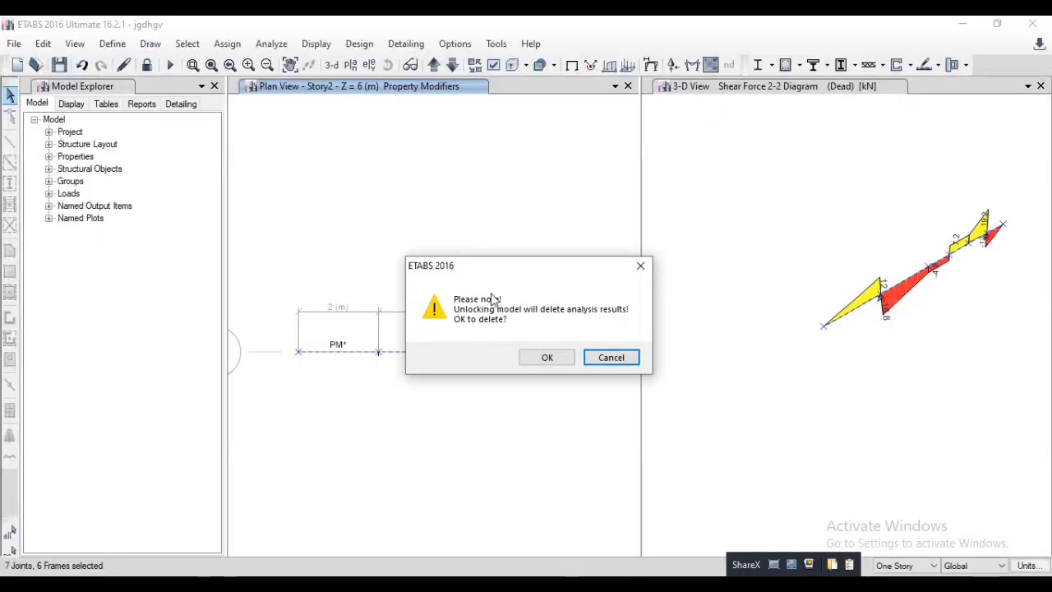
click(547, 349)
drag(250, 272, 640, 402)
key(Delete)
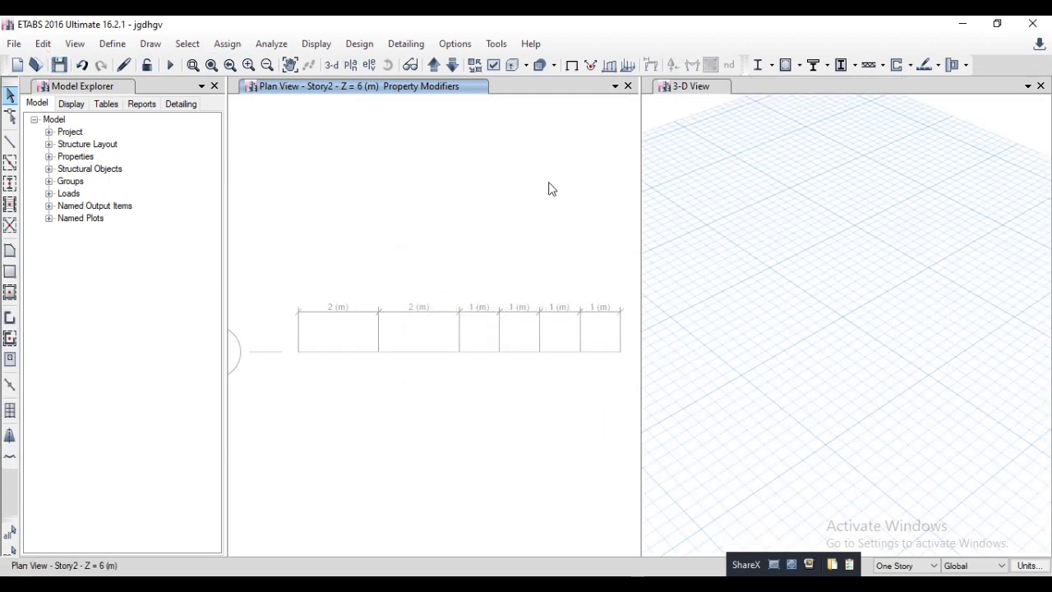
- Modify grid system G1, setting the X spacing to 3 m for grid A, 10 m for B and 1 m for D
click(42, 44)
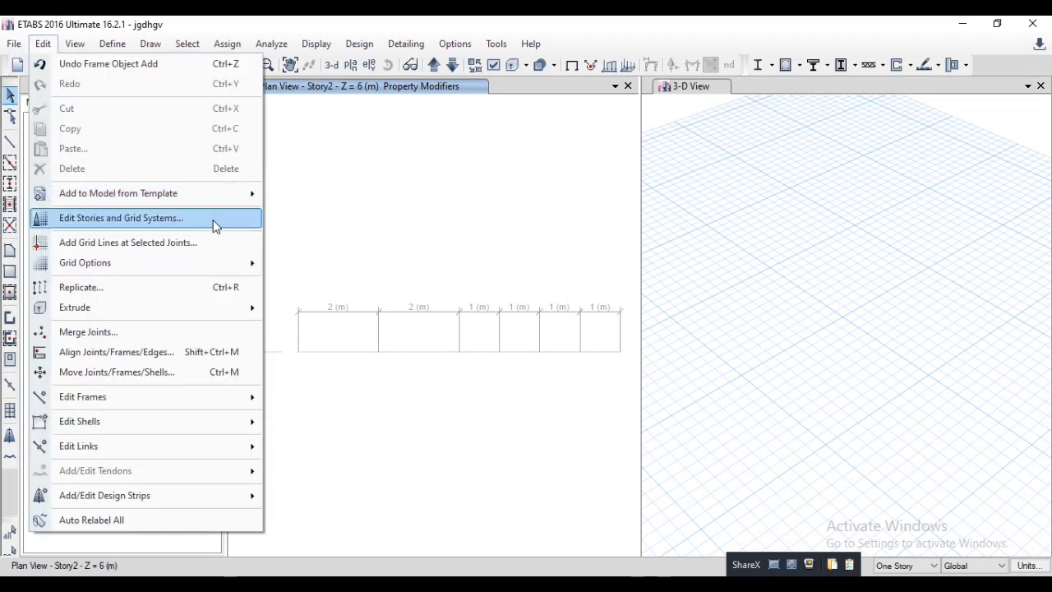
click(213, 226)
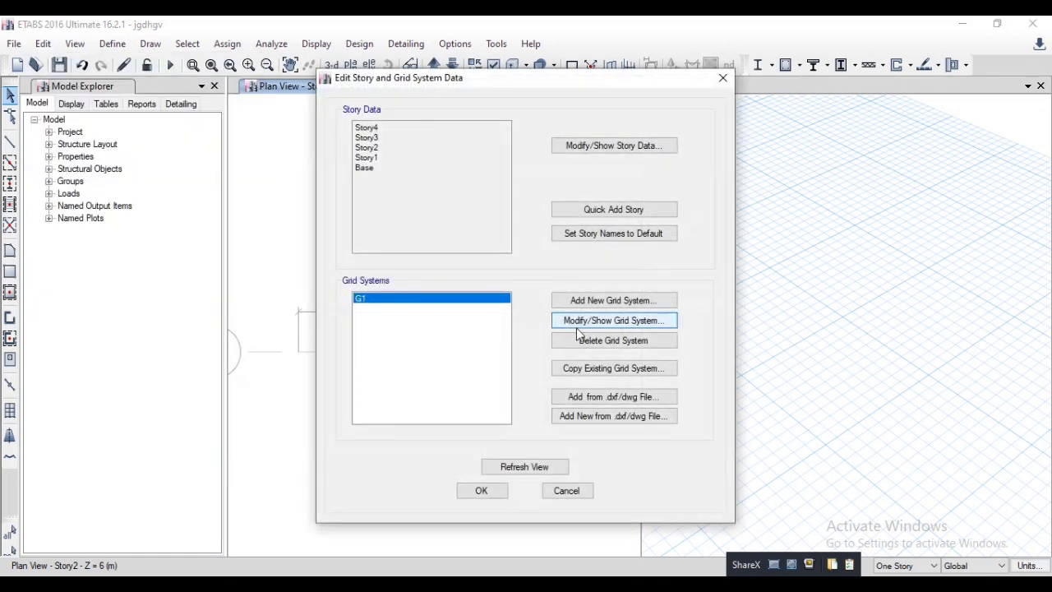
click(632, 324)
click(389, 198)
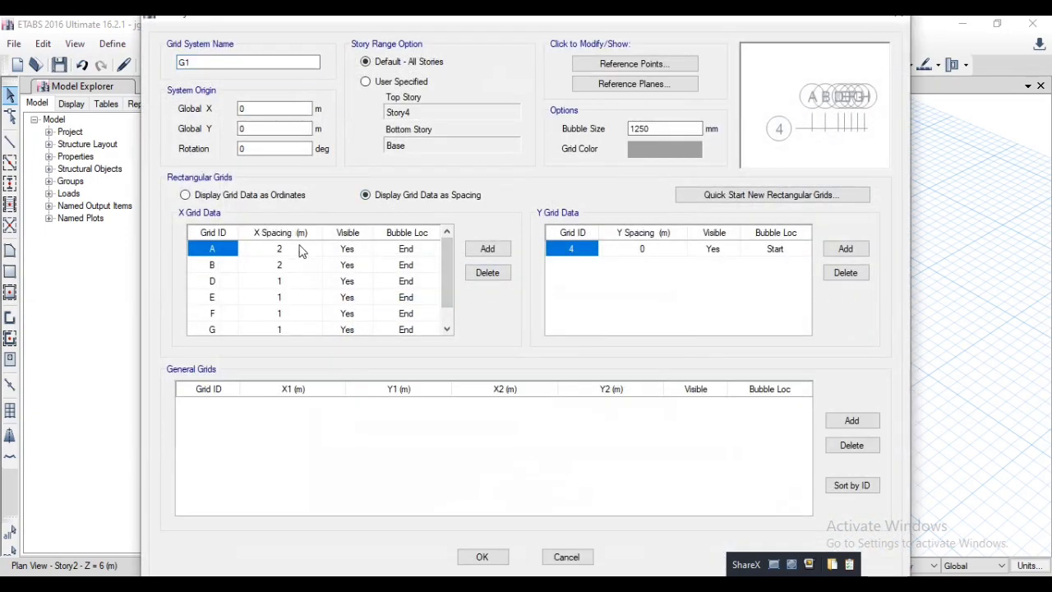
click(292, 257)
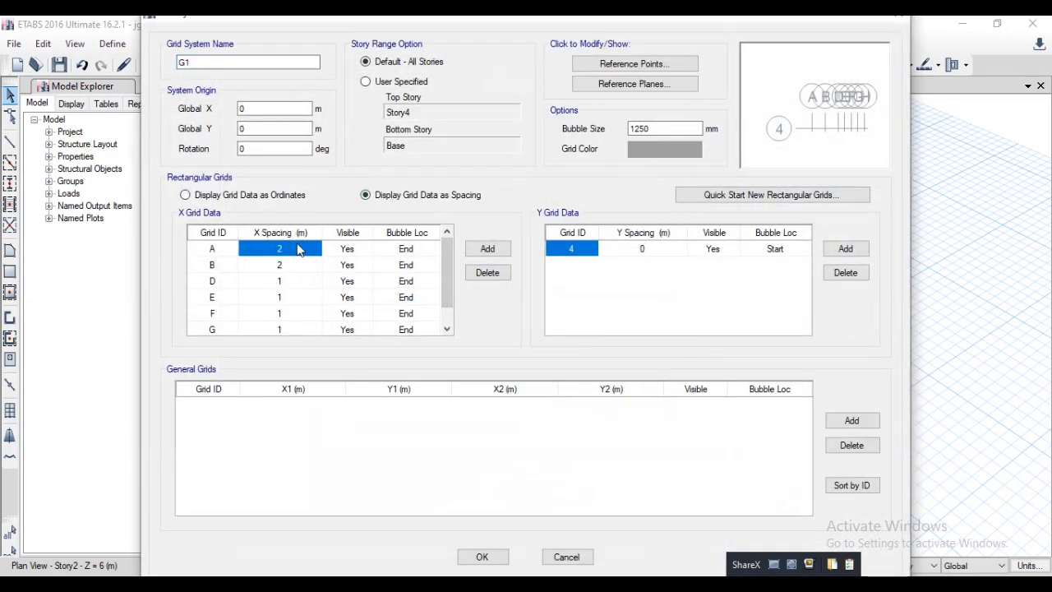
key(alt+Tab)
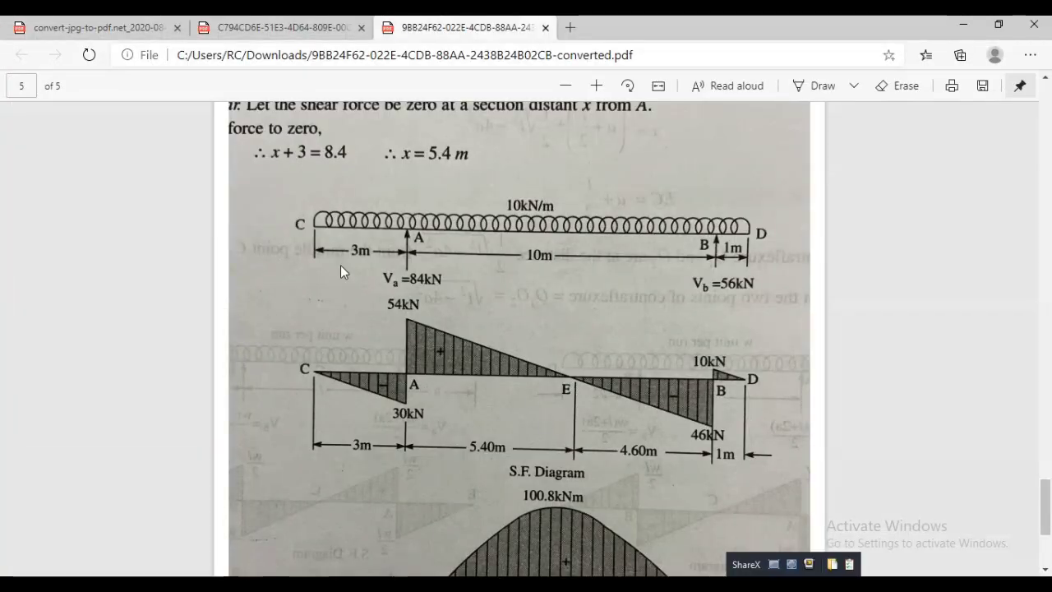
key(alt+Tab)
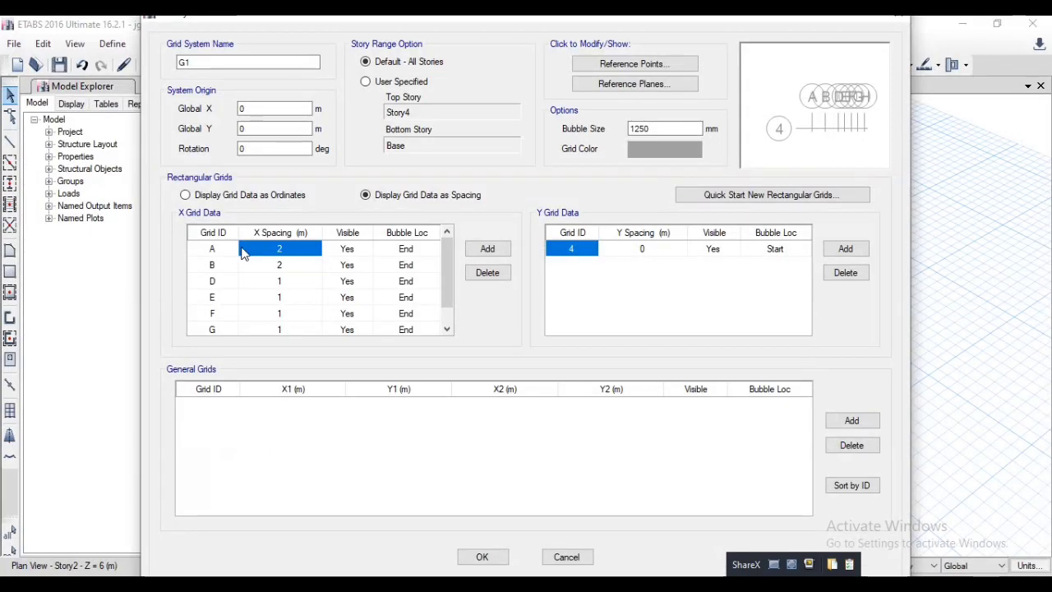
text(3)
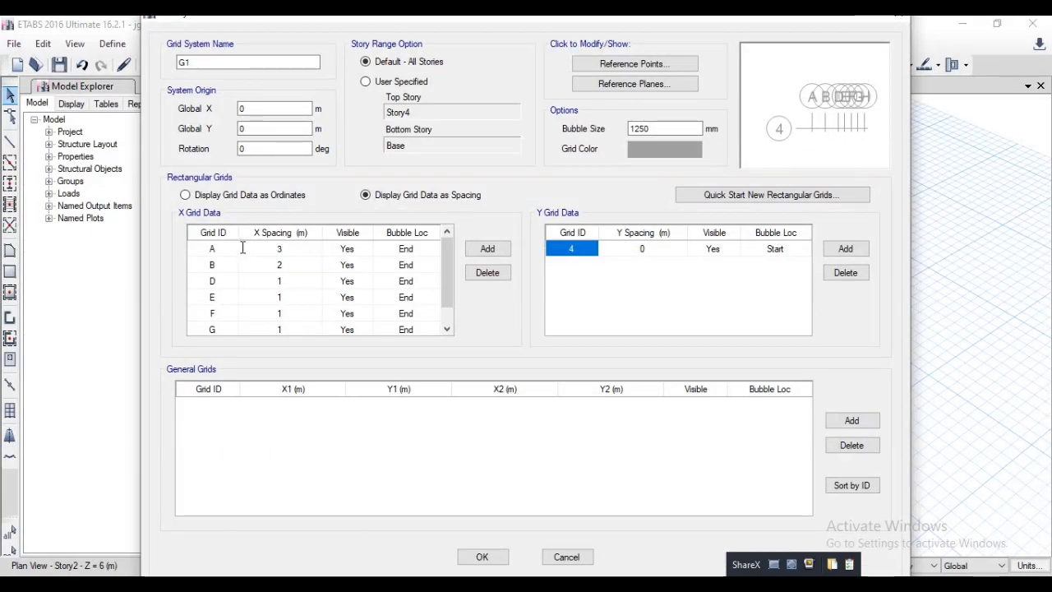
key(Return)
text(10)
key(Return)
text(1)
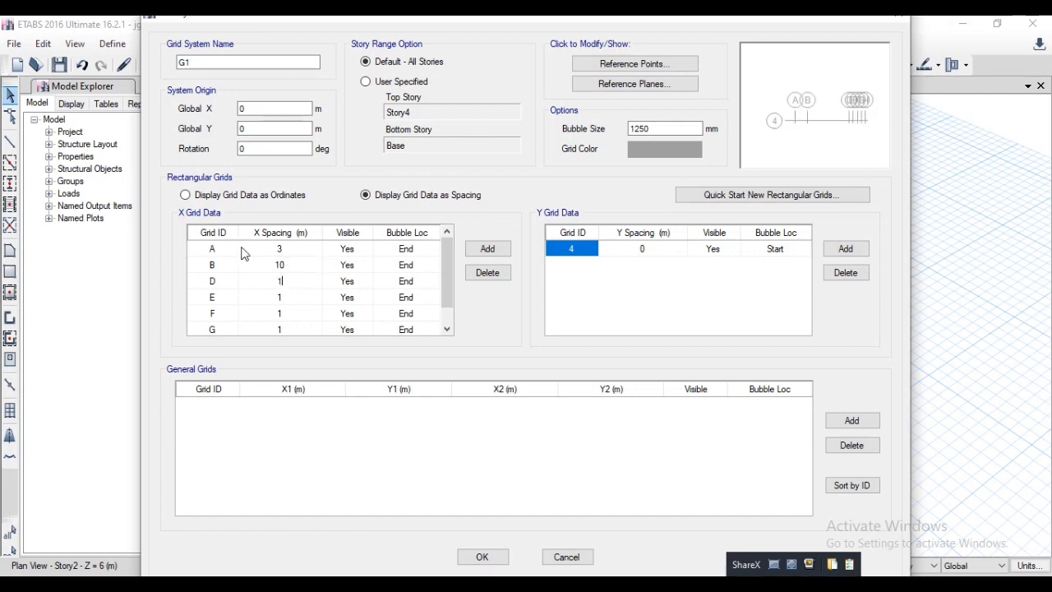
- Delete X grids E, F and G, set grid D's spacing to 1 m, and apply the grid changes
scroll(256, 232, down, 1)
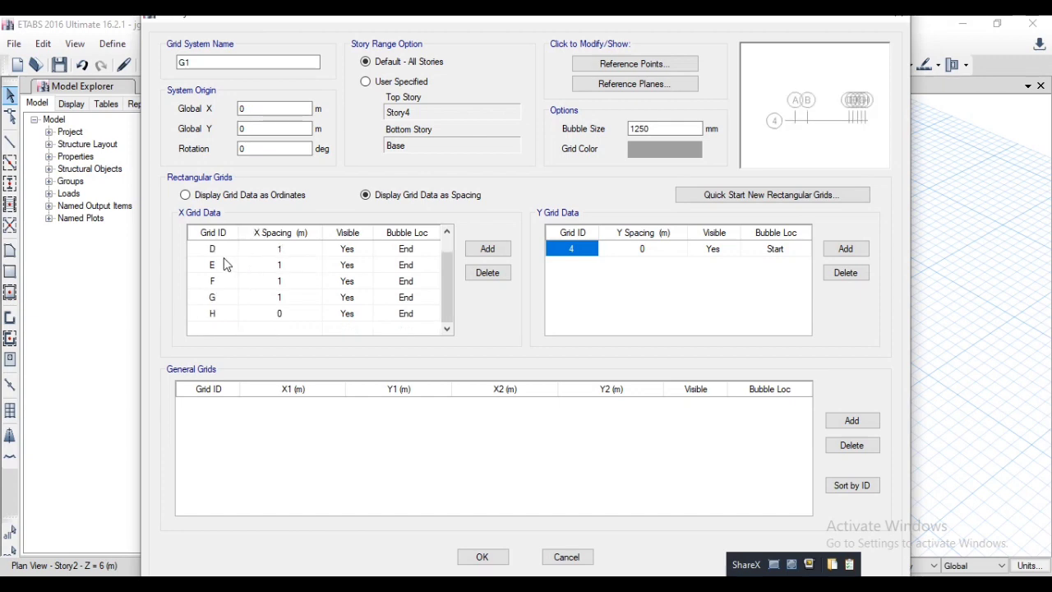
drag(208, 265, 216, 296)
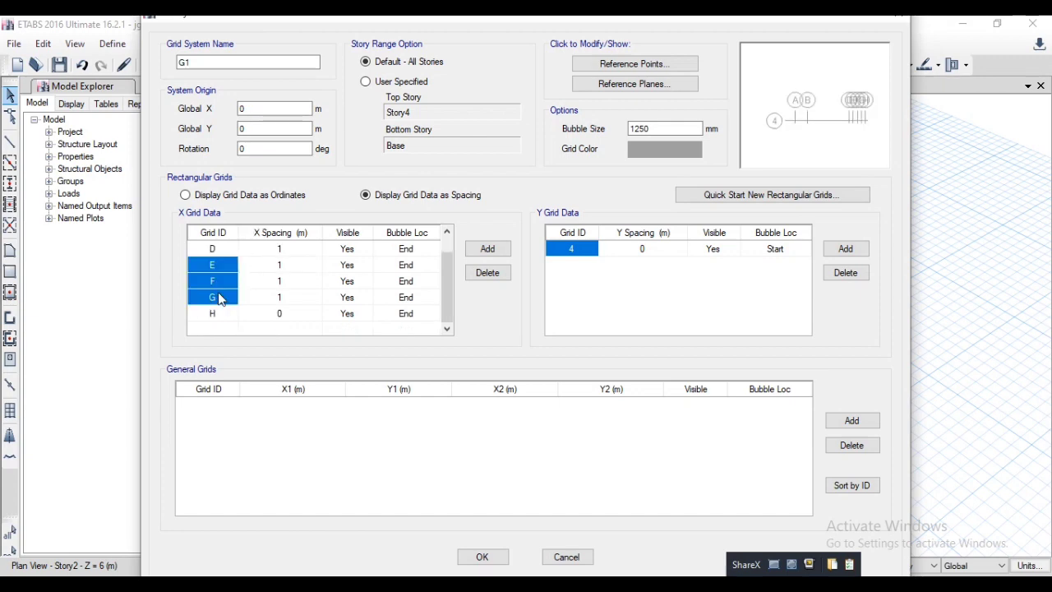
click(488, 273)
click(283, 280)
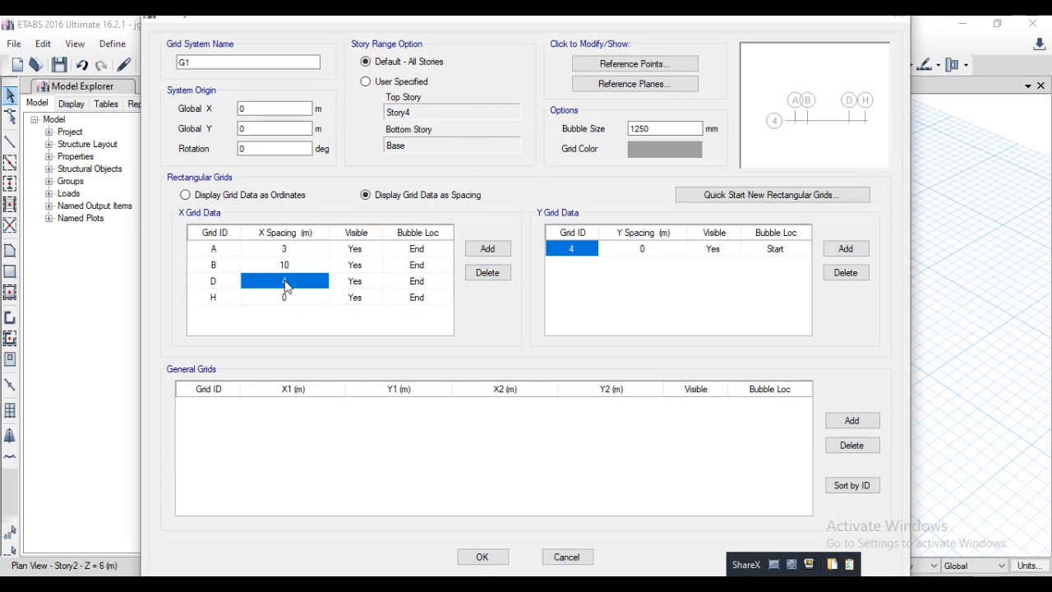
text(1)
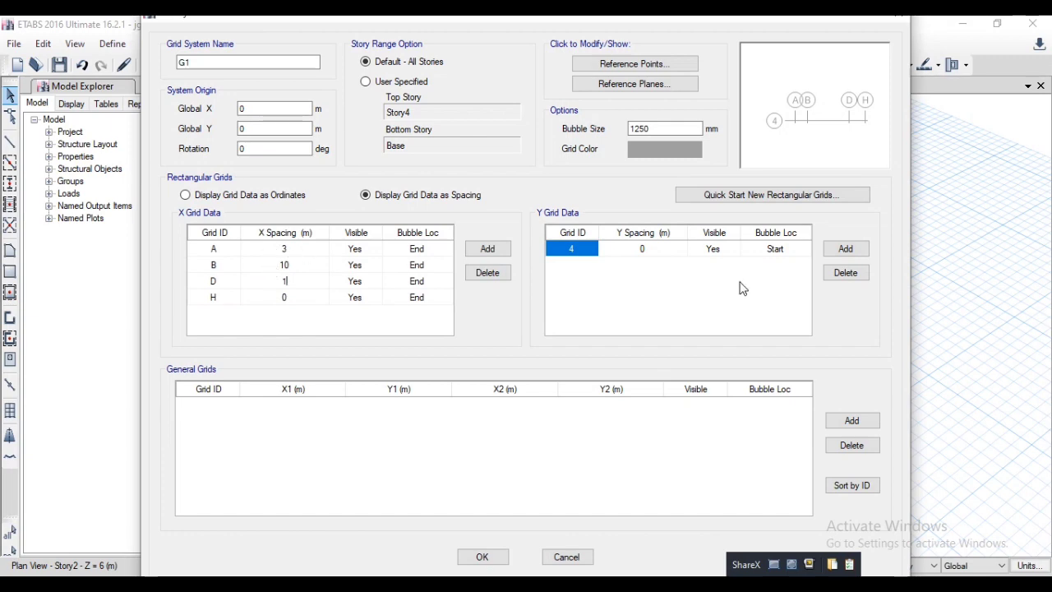
click(481, 556)
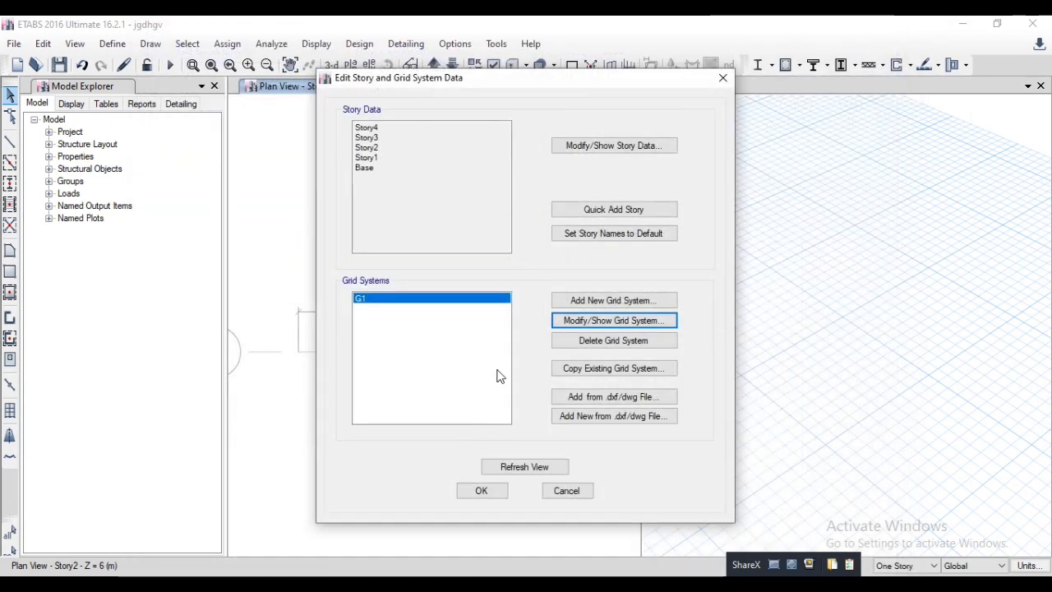
click(481, 491)
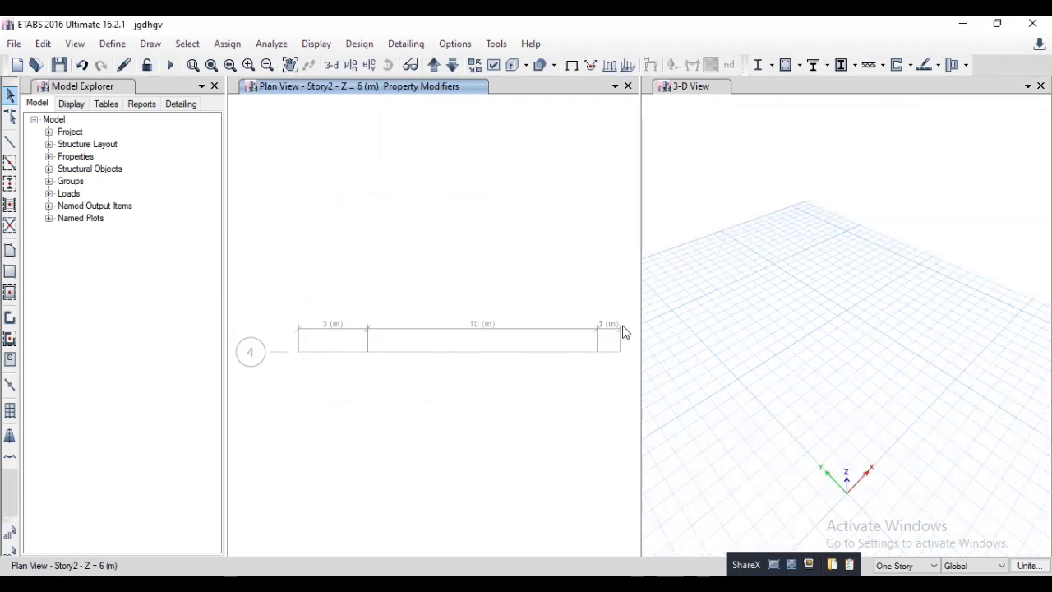
- Quick-draw A-LatBm beam frames along grid 4 on Story2 over the 3 m, 10 m and 1 m spans
click(10, 164)
click(325, 355)
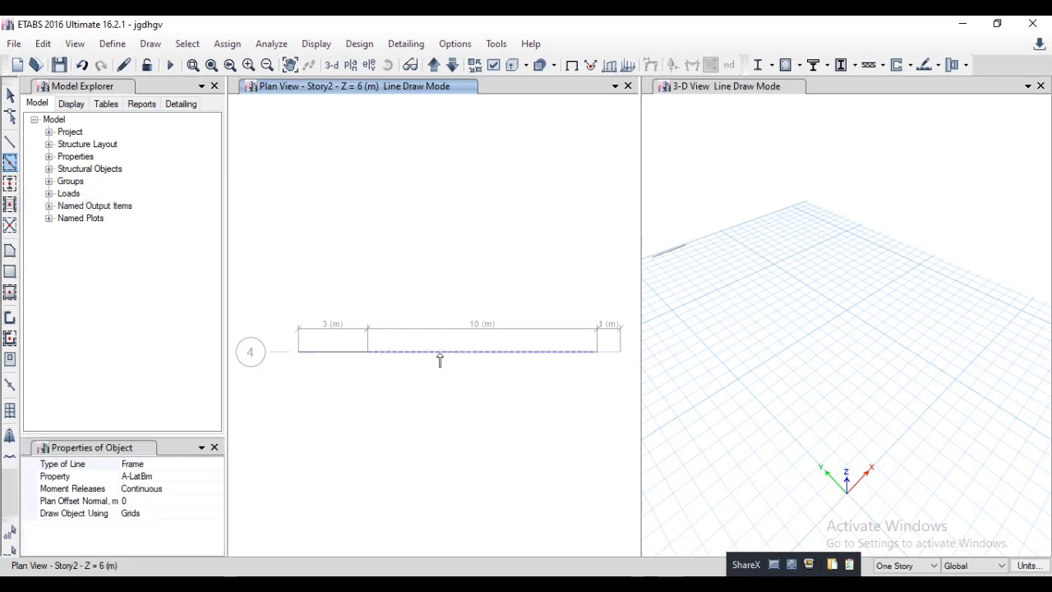
click(554, 355)
click(609, 355)
- Check the textbook's support positions and assign pinned restraints (Translation X, Y, Z) to the joints at both ends of the 10 m span
key(alt+Tab)
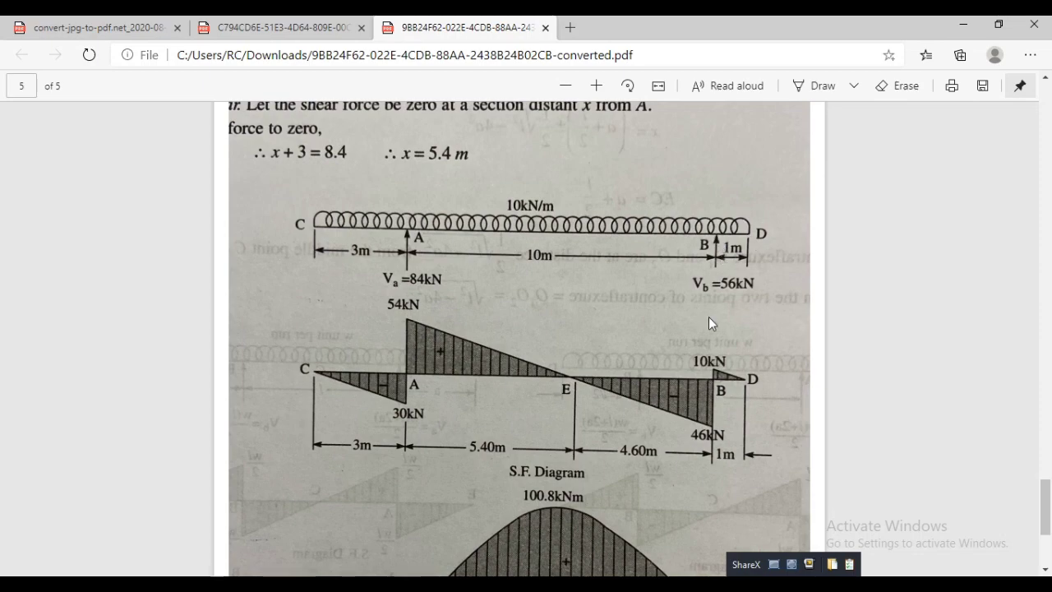
key(alt+Tab)
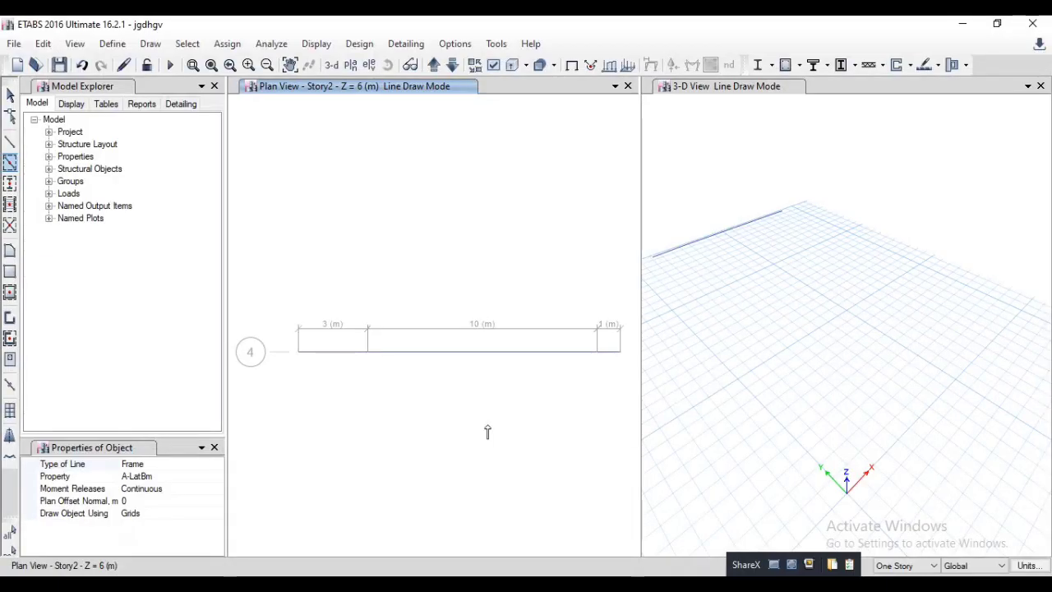
click(10, 95)
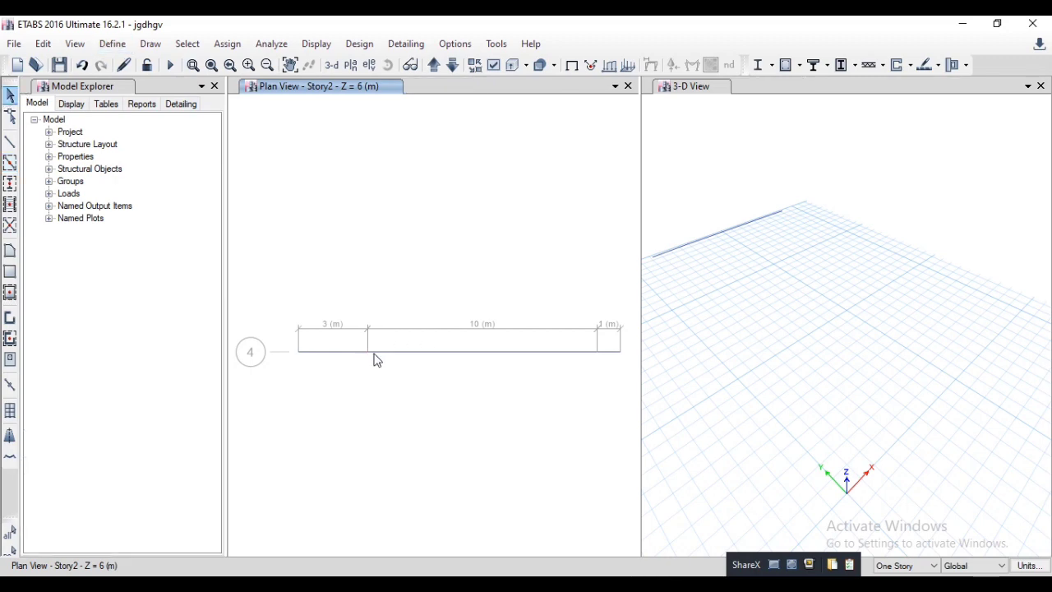
click(367, 353)
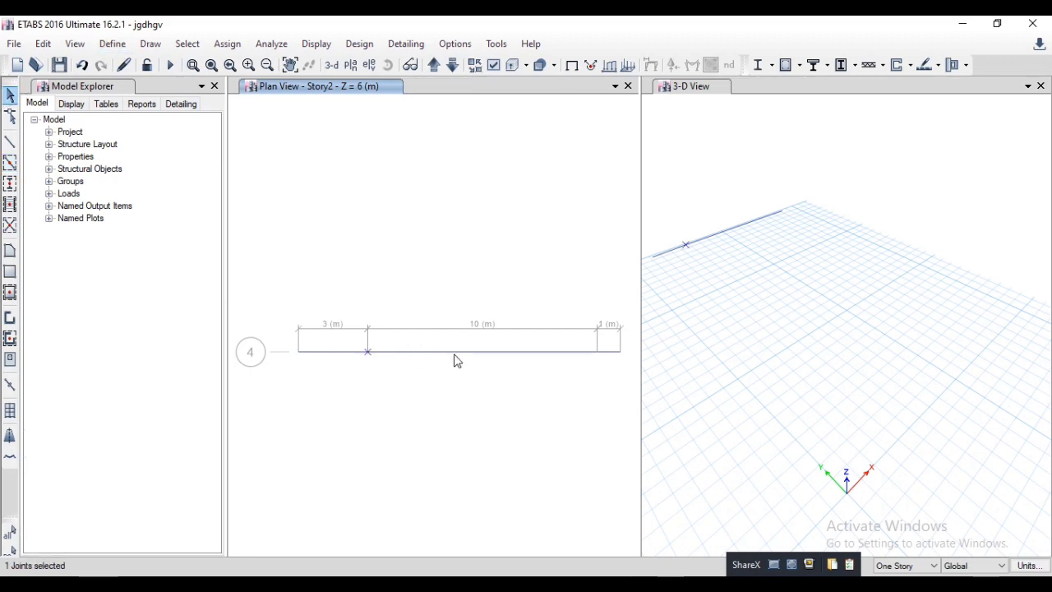
click(597, 353)
click(227, 43)
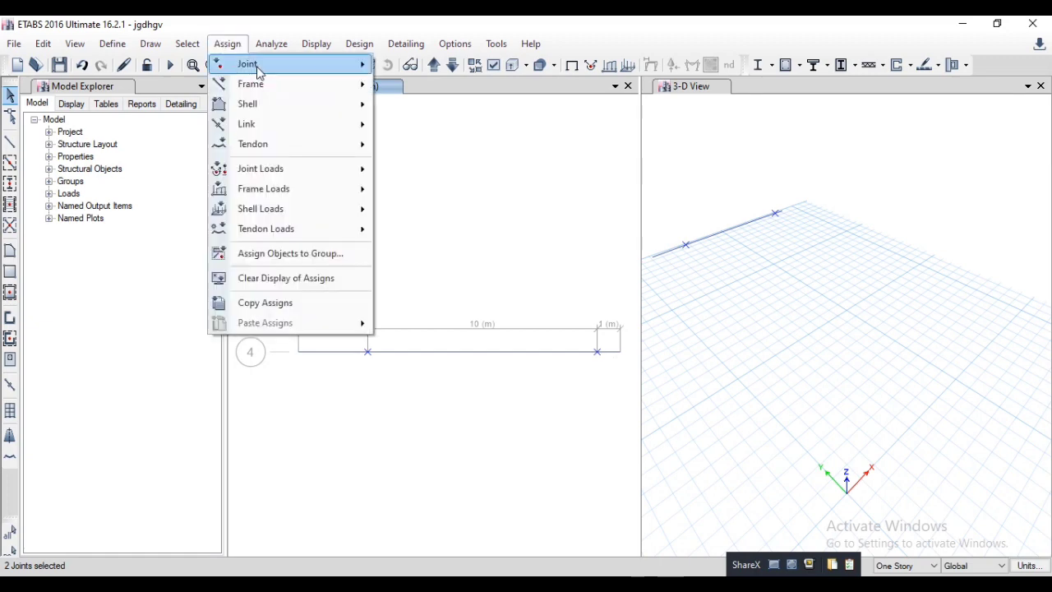
mouse_move(258, 66)
click(415, 66)
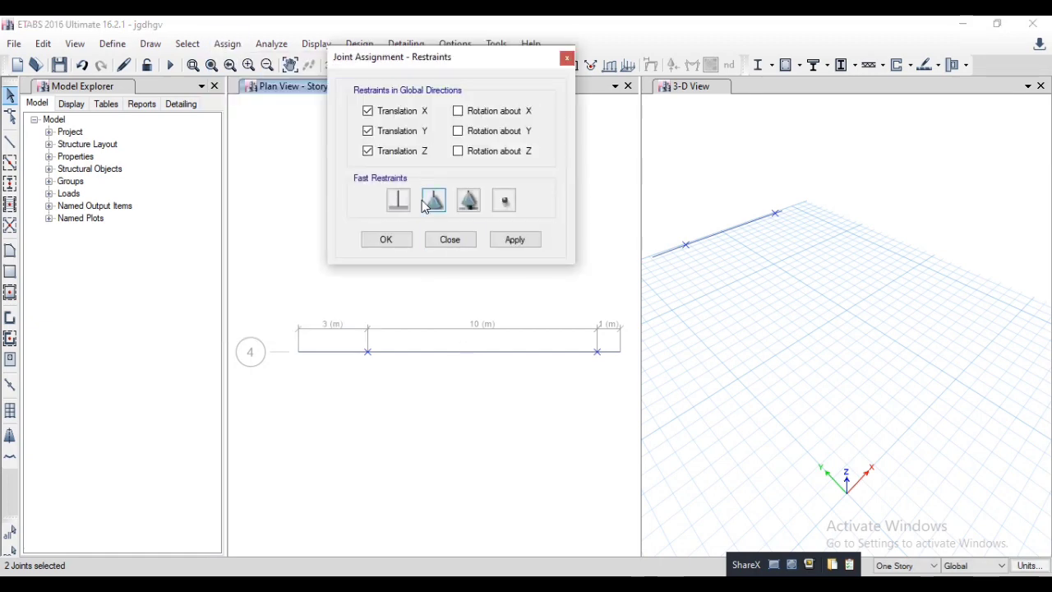
click(512, 241)
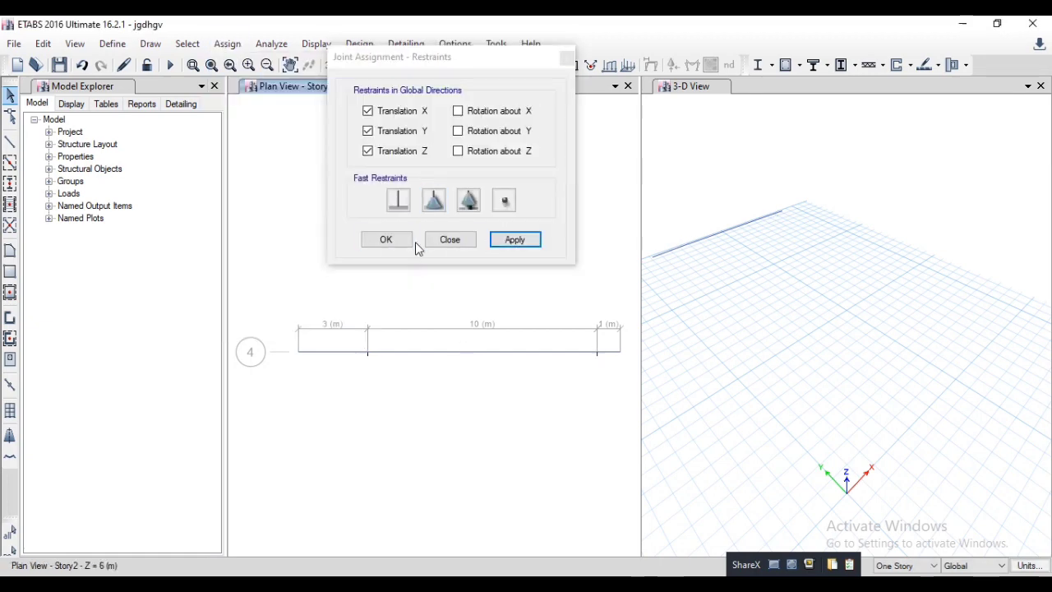
click(386, 240)
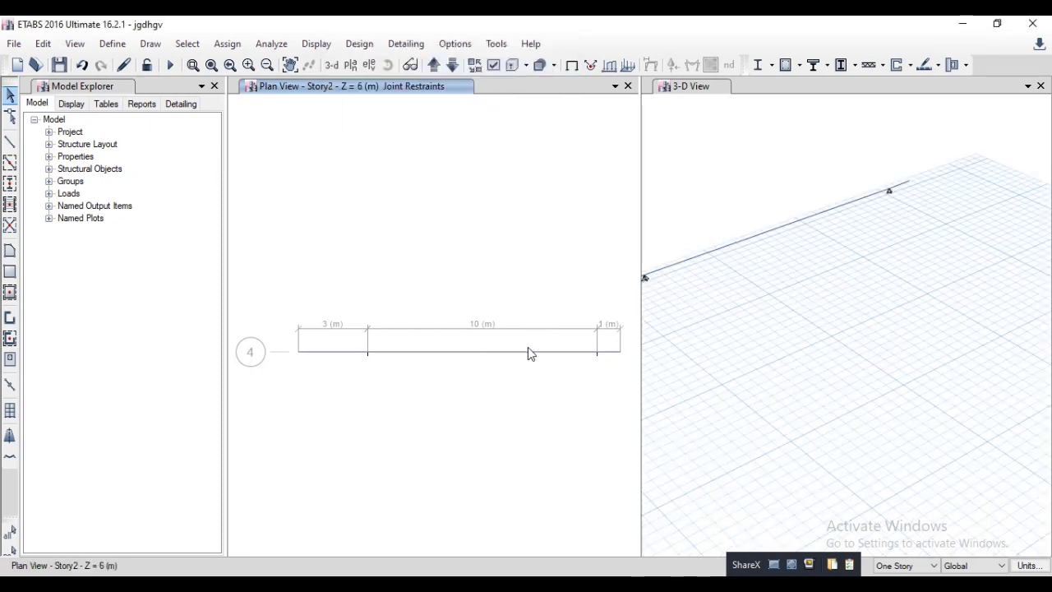
- Check the textbook's load and assign a 10 kN/m uniform Dead gravity load to all three frames, with the second trapezoidal load set to 0
click(524, 518)
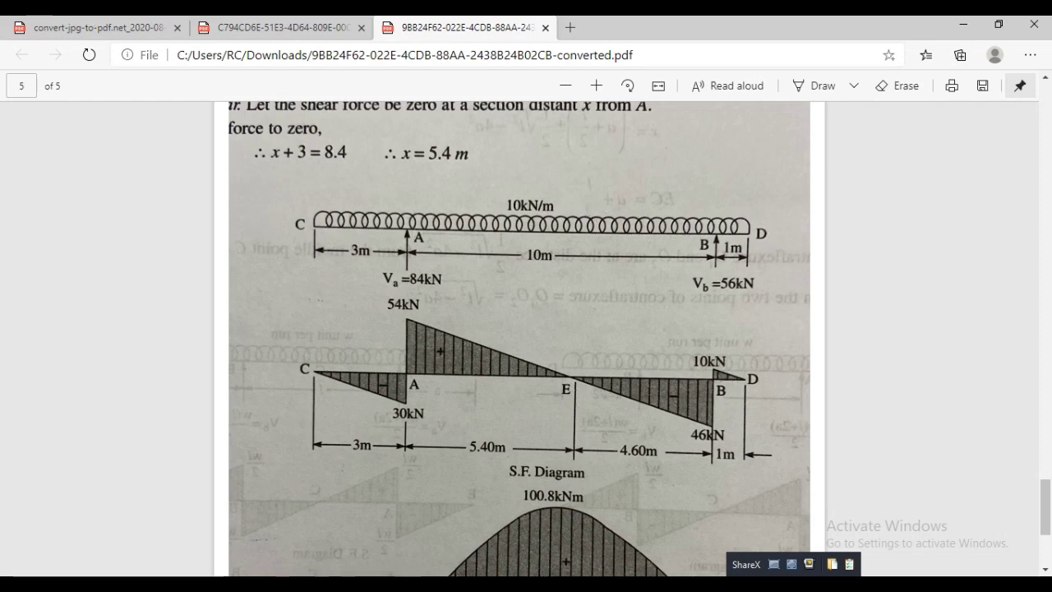
key(alt+Tab)
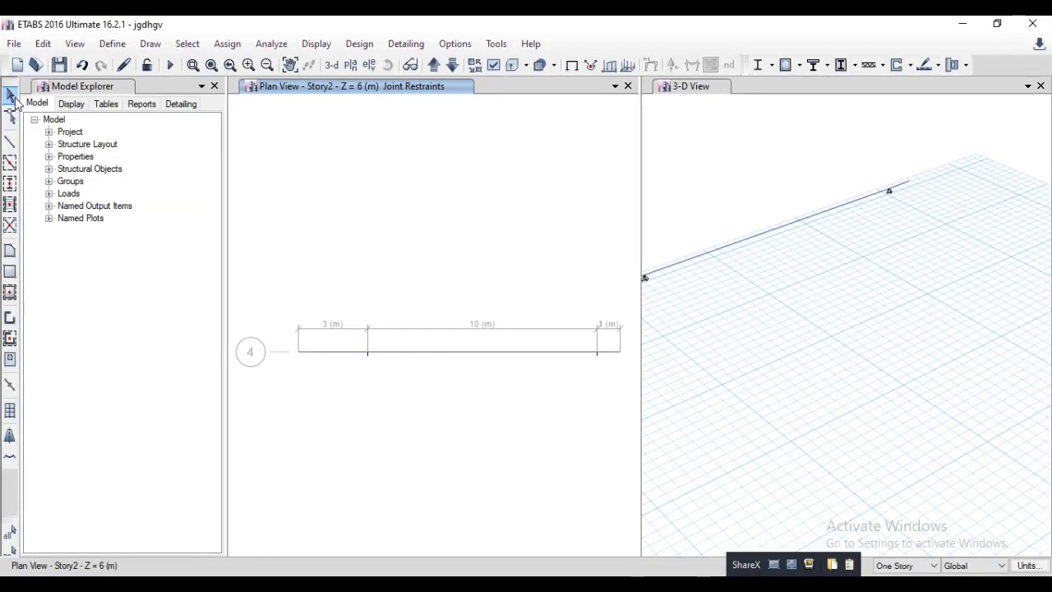
click(332, 351)
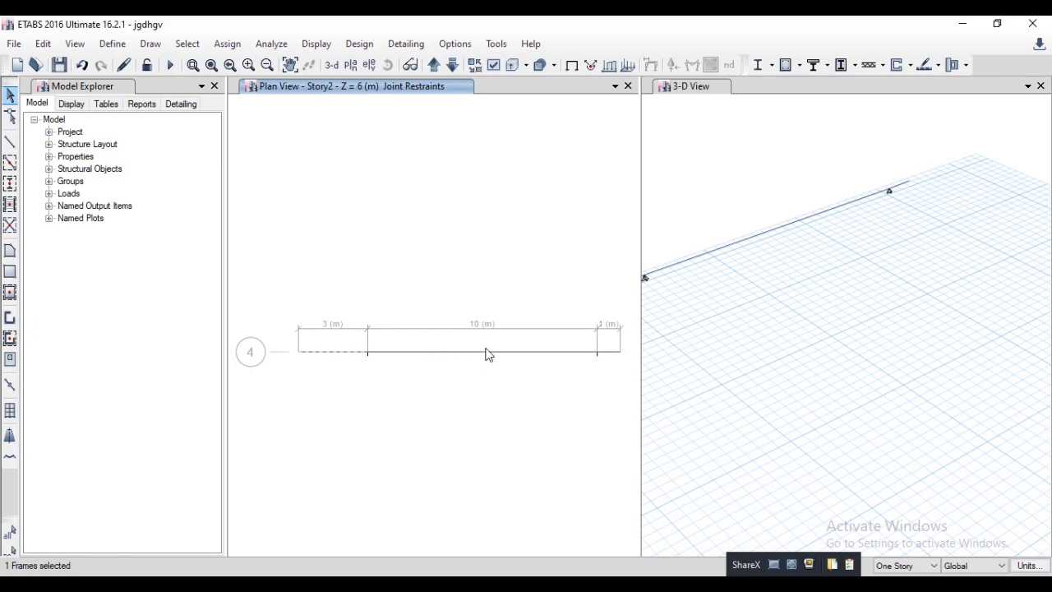
click(479, 352)
click(608, 352)
click(228, 45)
mouse_move(298, 190)
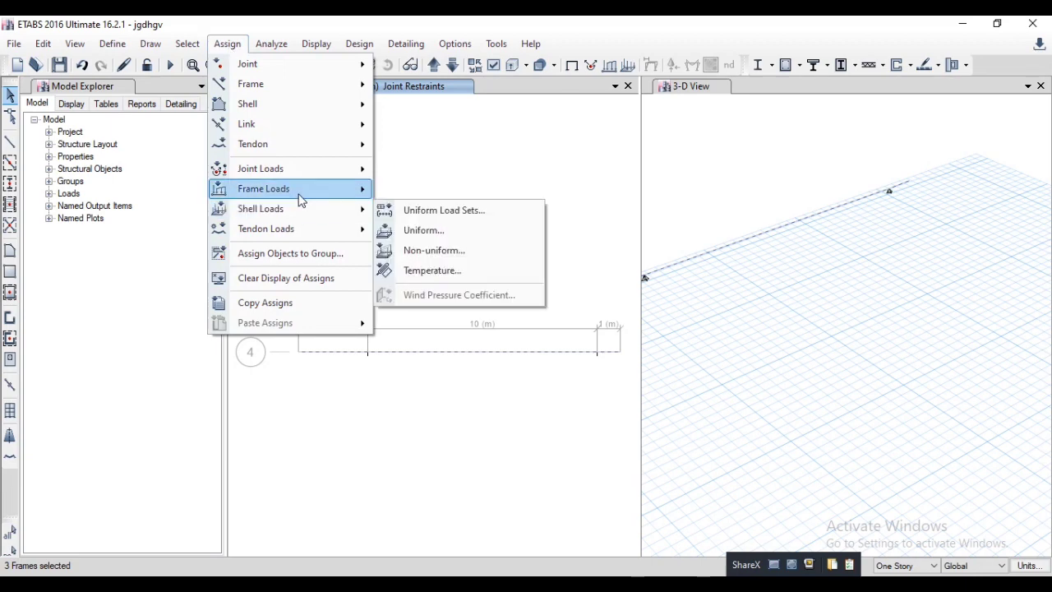
click(429, 212)
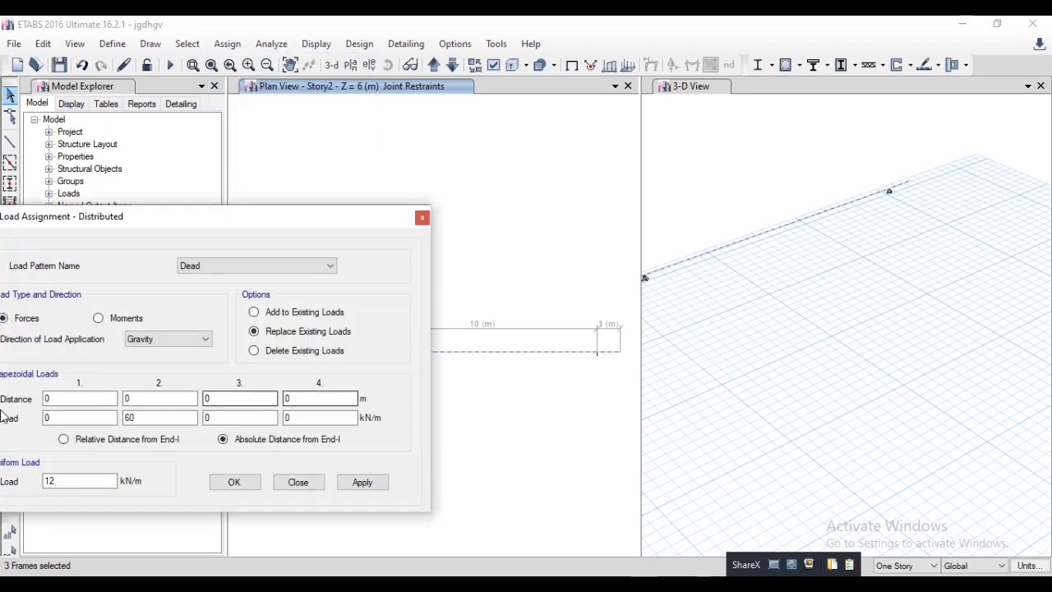
drag(129, 224, 249, 224)
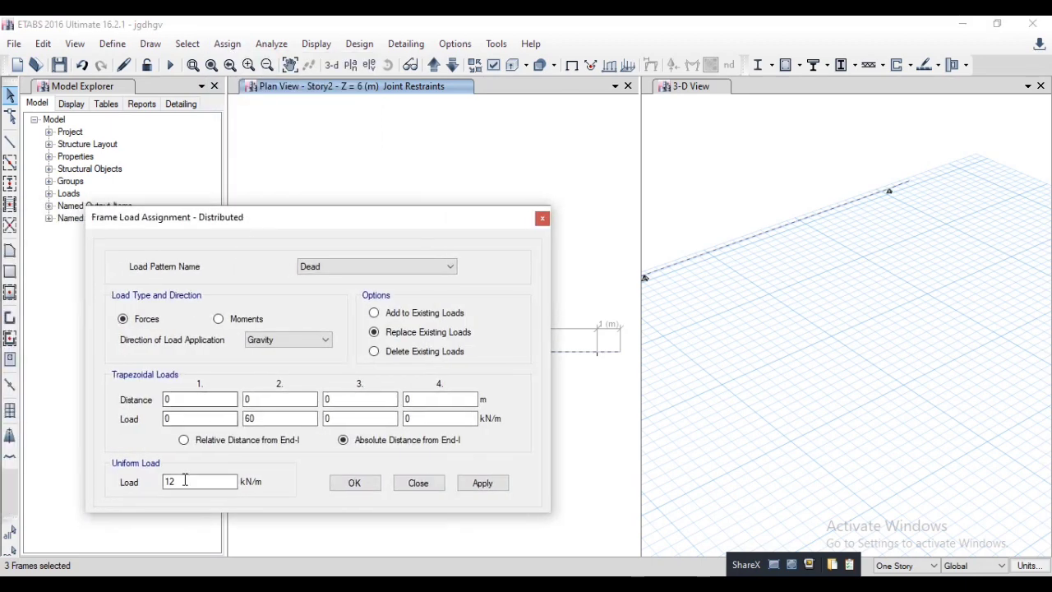
click(264, 417)
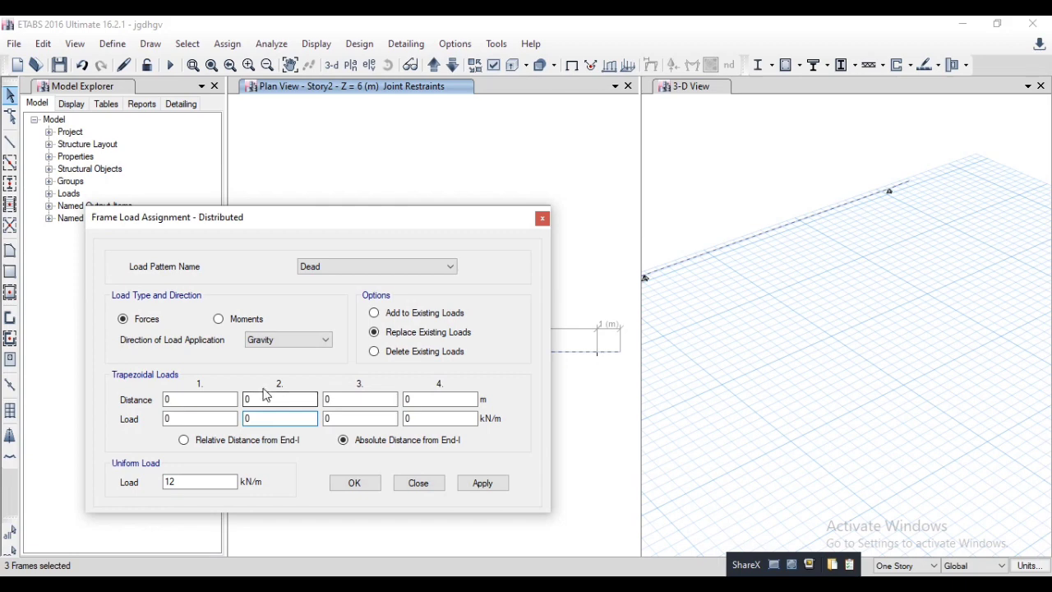
click(212, 479)
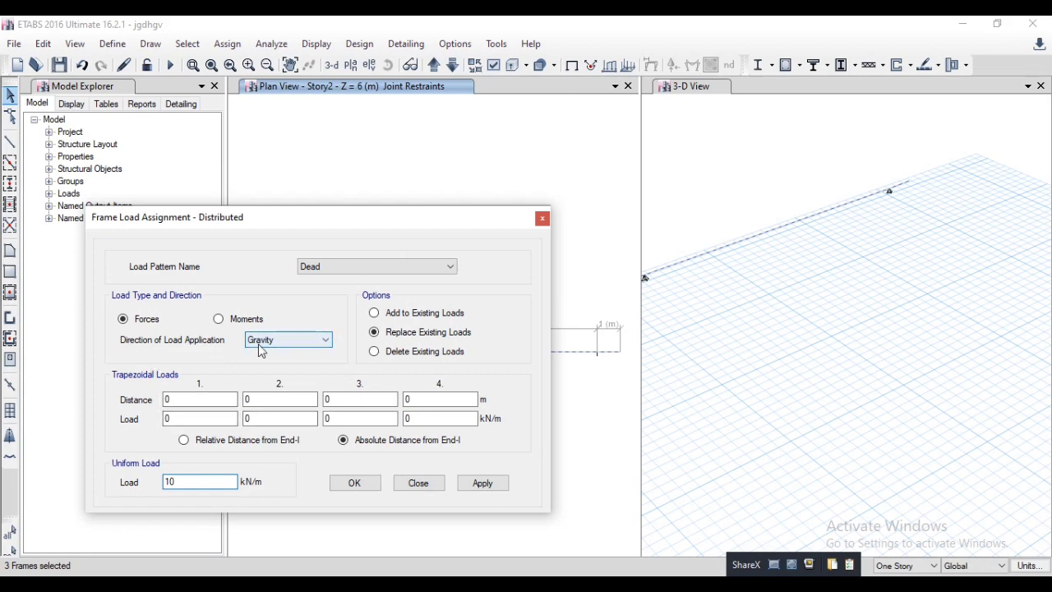
click(687, 90)
click(498, 484)
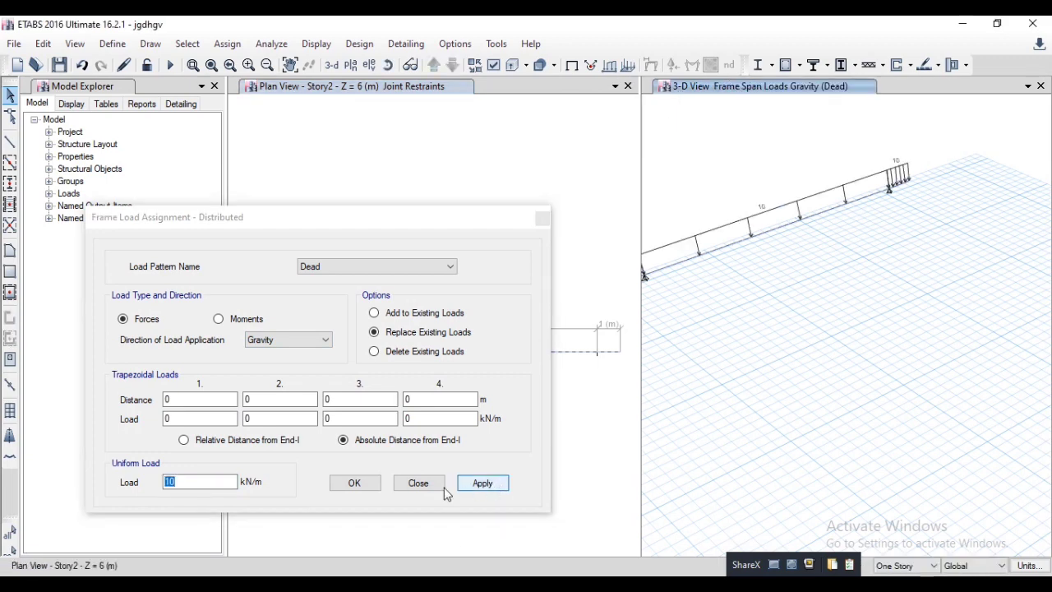
click(400, 482)
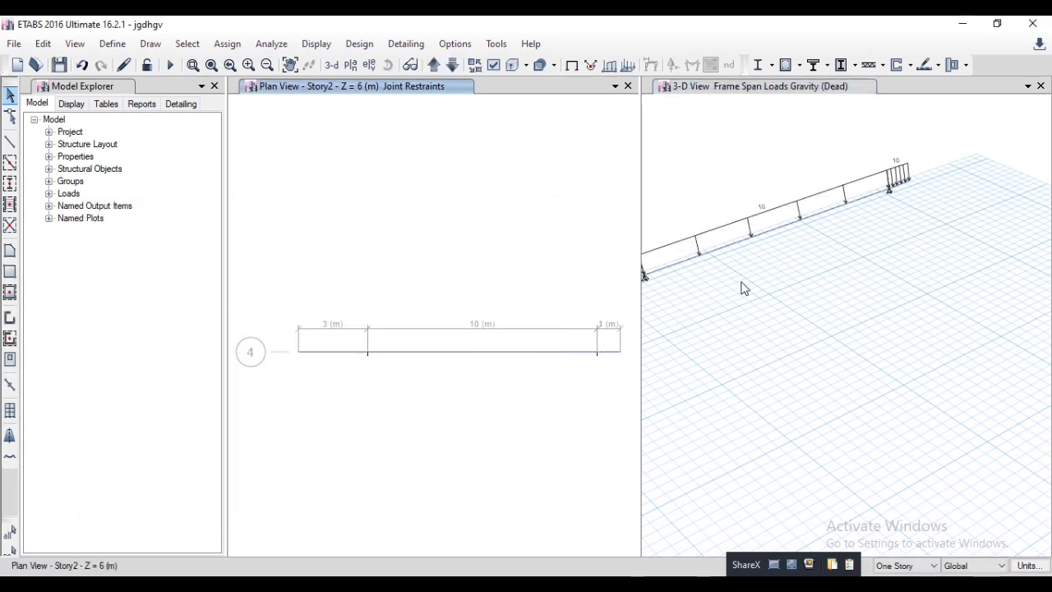
scroll(730, 264, down, 3)
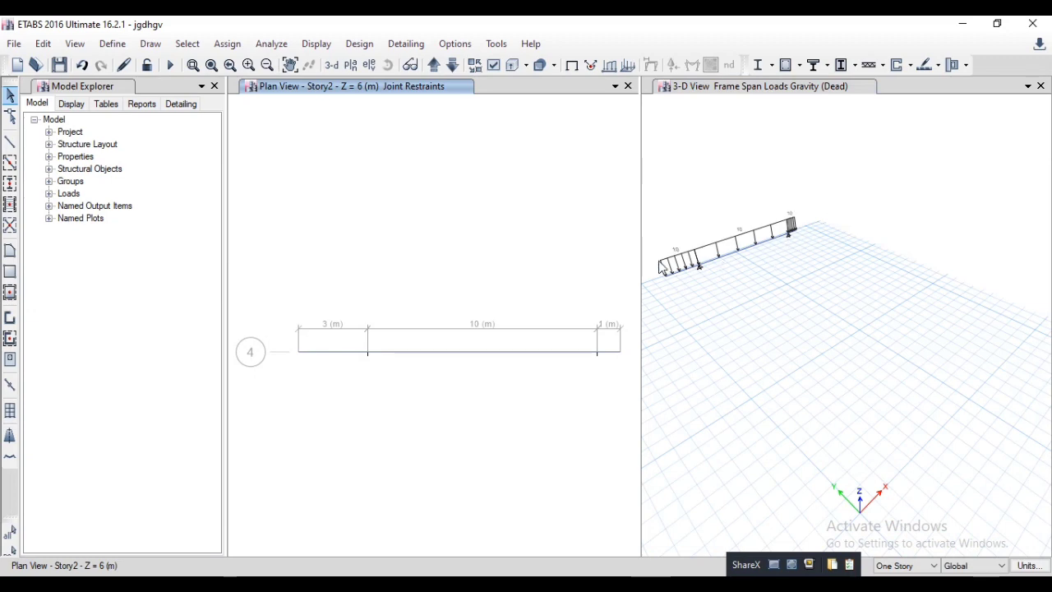
- Set the Mass and Weight property modifiers to 0 for all three beam frames on grid 4
drag(286, 326, 630, 394)
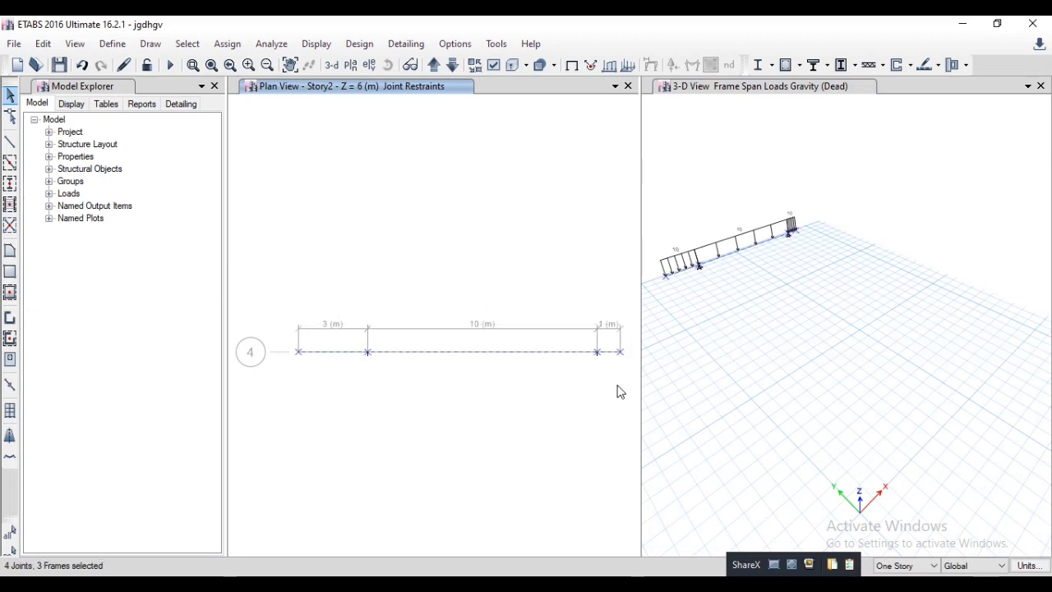
click(229, 45)
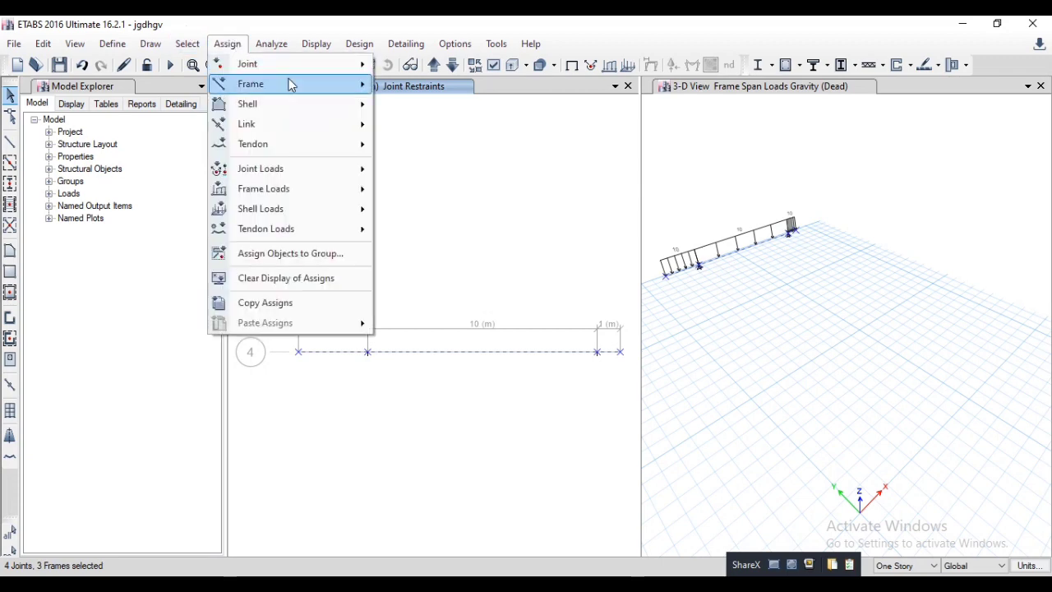
mouse_move(289, 83)
click(448, 106)
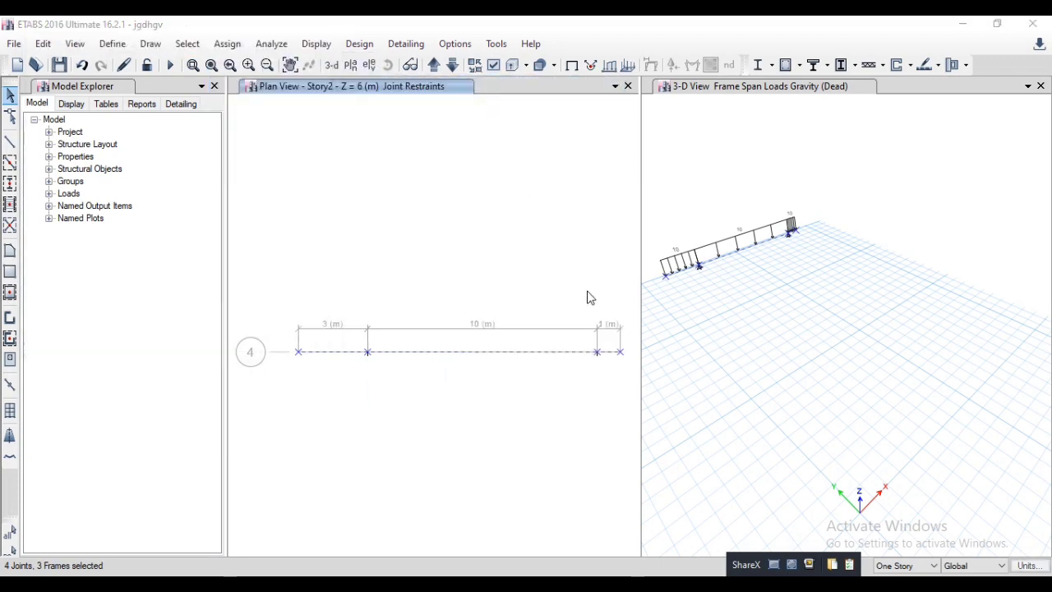
click(888, 314)
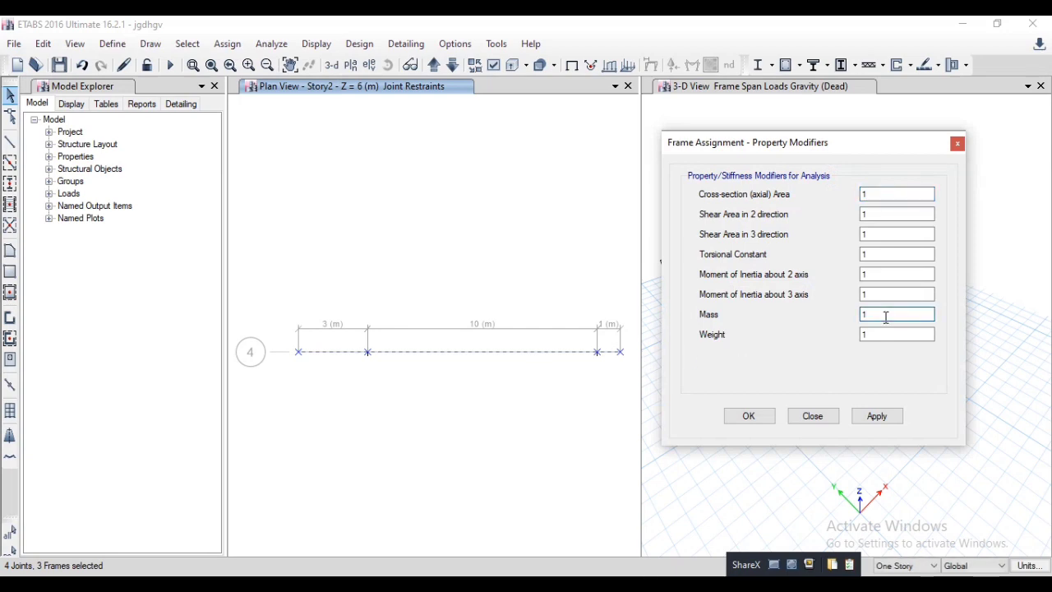
text(0)
key(Tab)
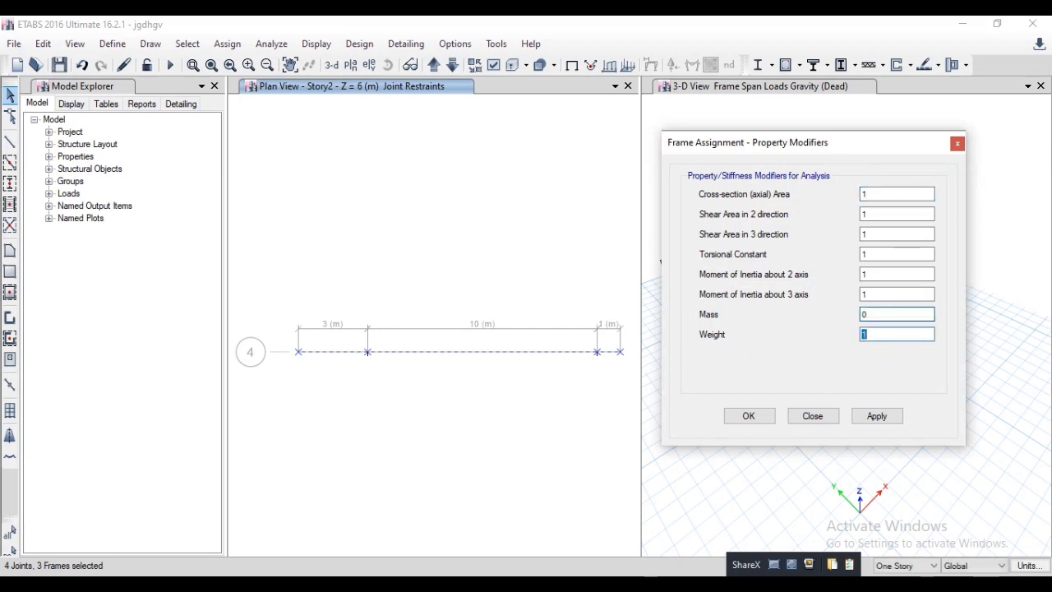
text(0)
click(877, 417)
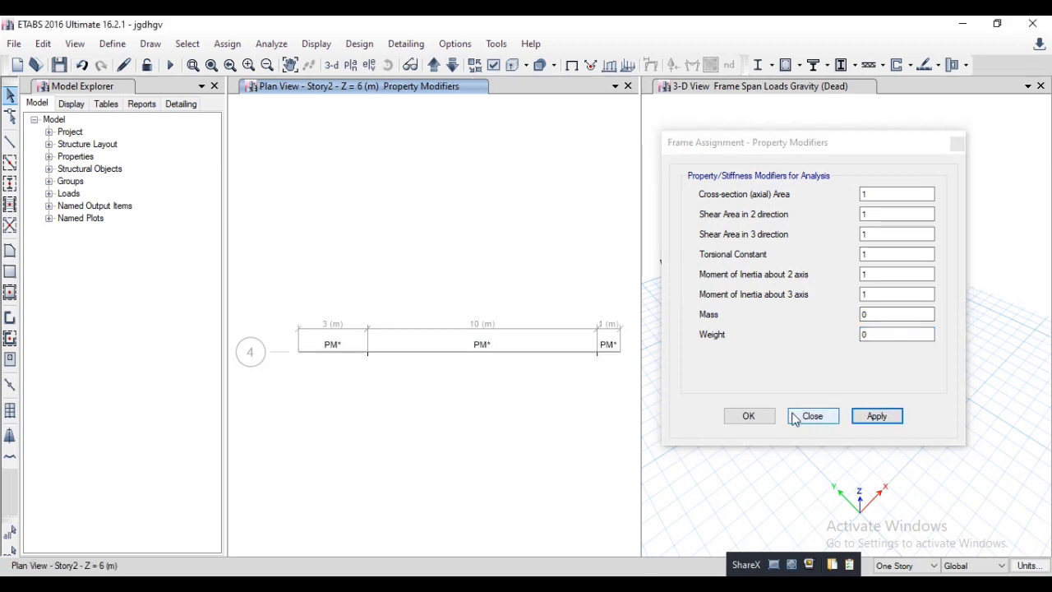
click(749, 415)
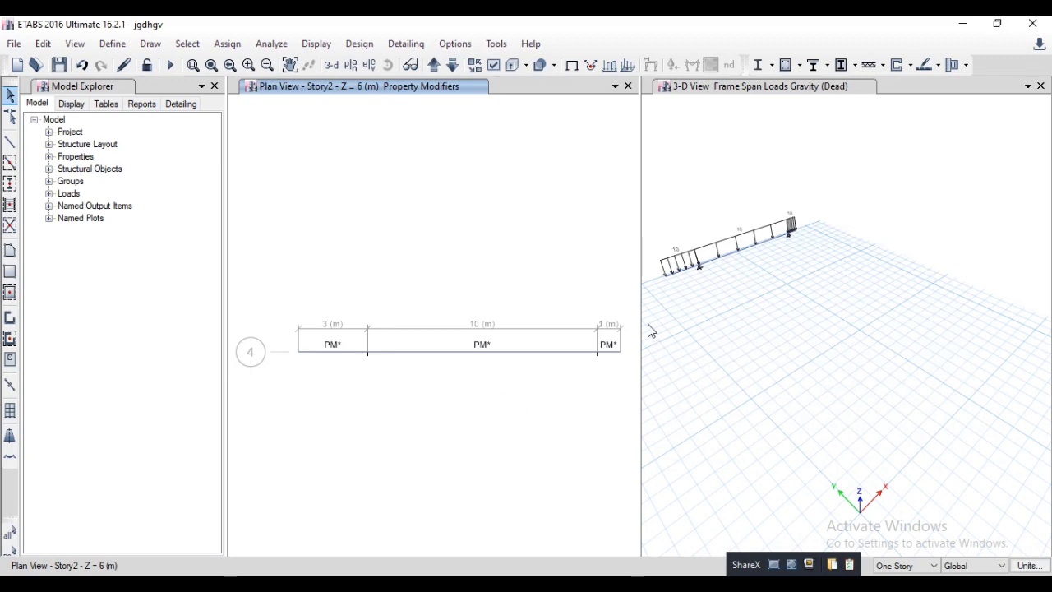
- Run the analysis and display the Moment 3-3 diagram for the Dead case in the 3-D view
click(167, 67)
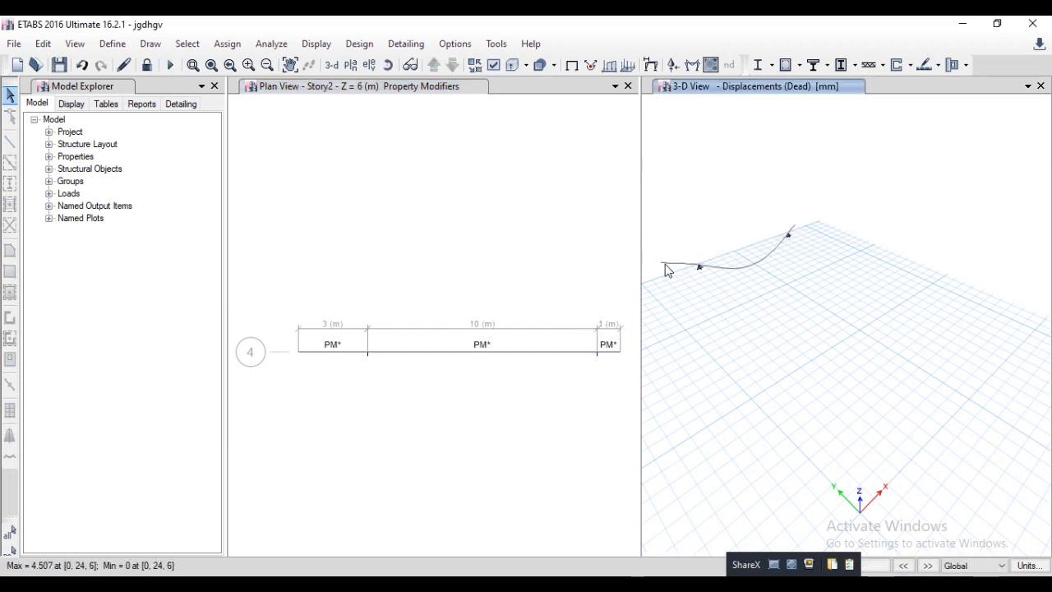
scroll(656, 265, up, 3)
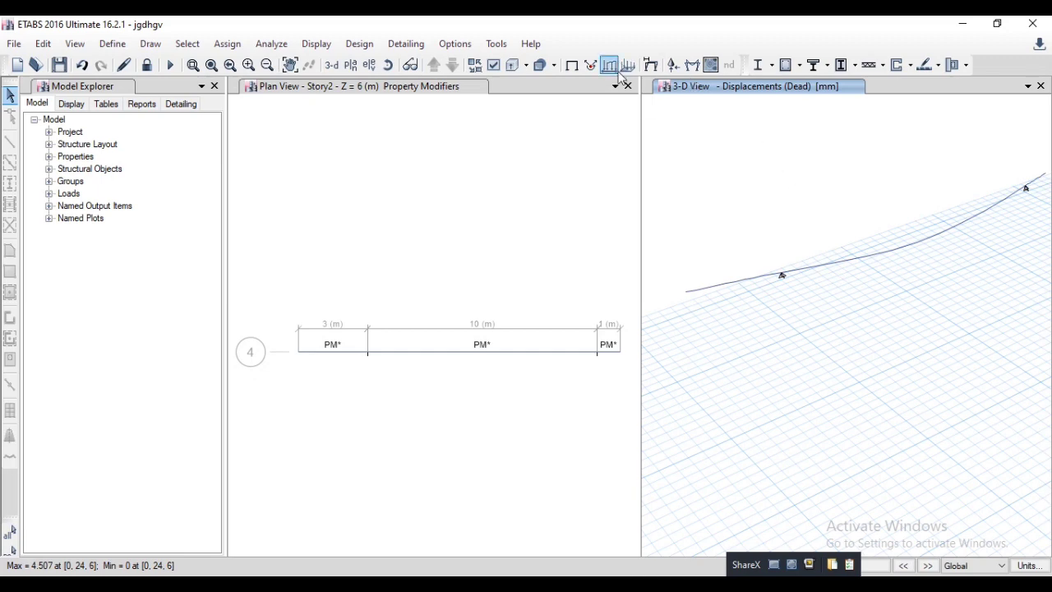
click(698, 67)
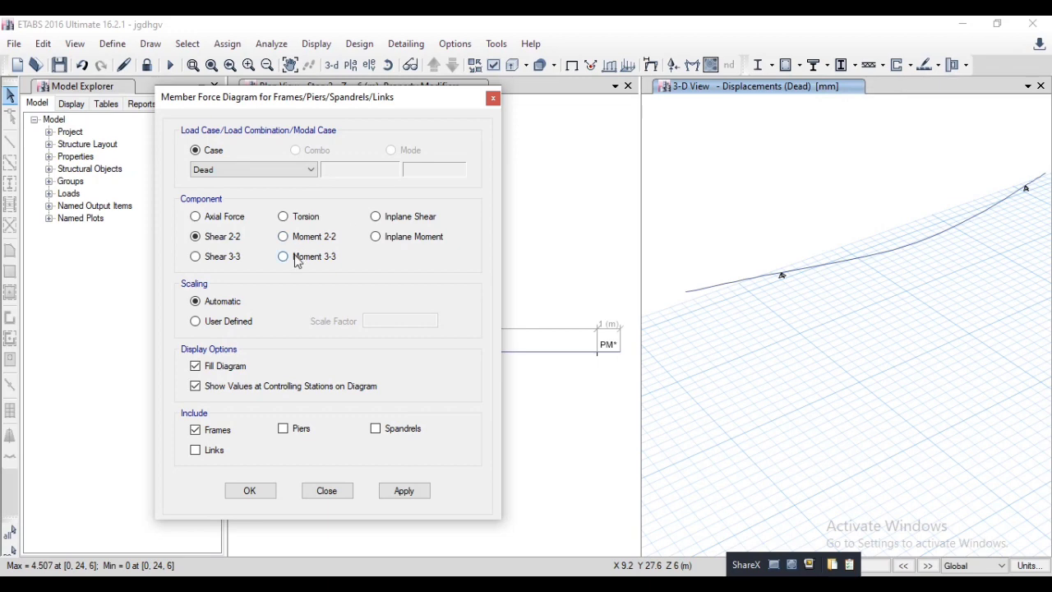
click(298, 258)
click(403, 491)
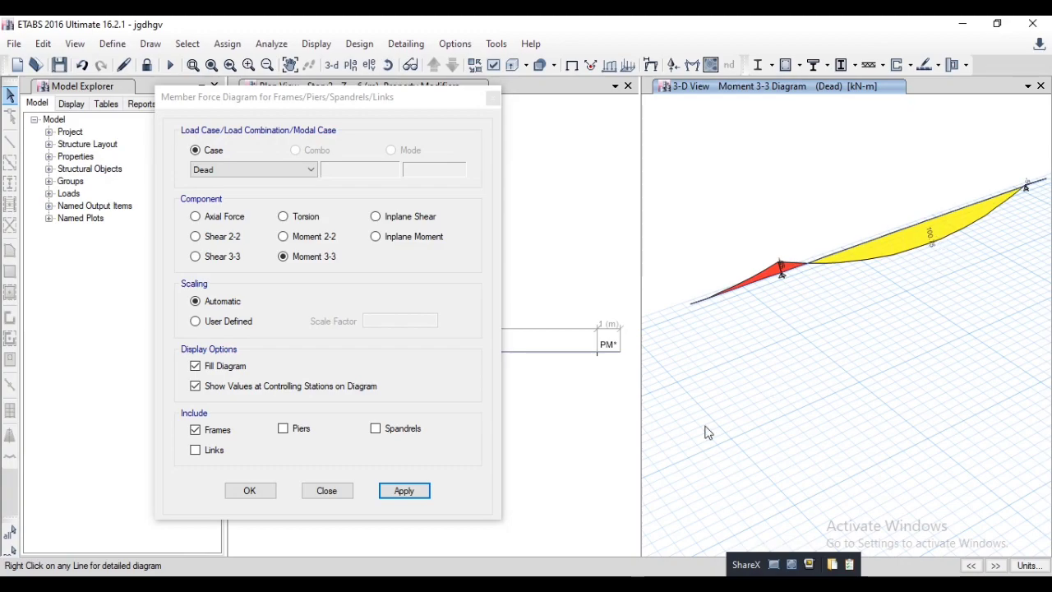
- Compare the computed Moment 3-3 diagram with the textbook's B.M. Diagram
key(alt+Tab)
scroll(640, 381, down, 2)
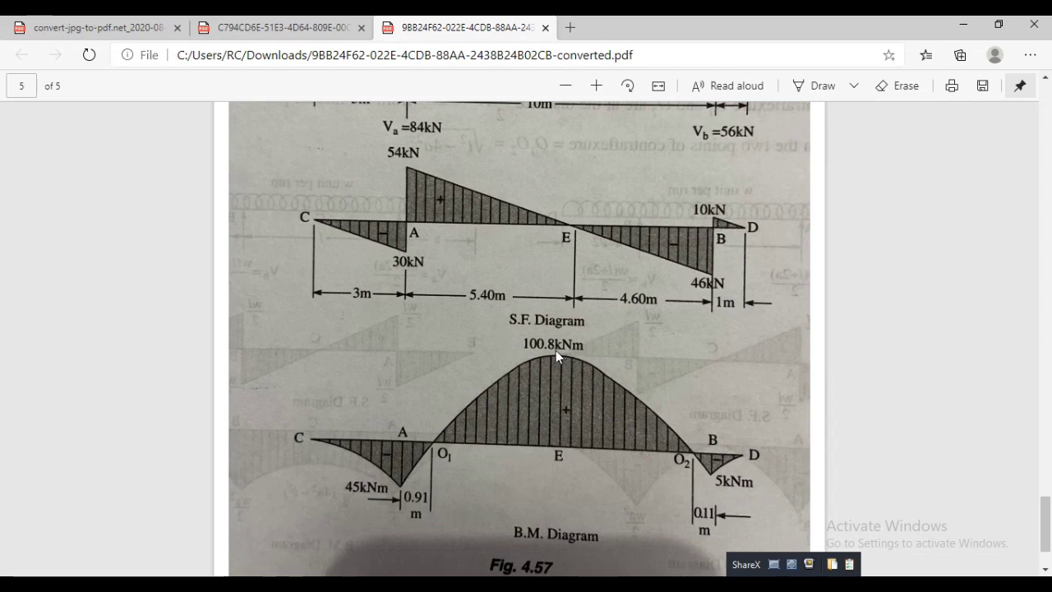
key(alt+Tab)
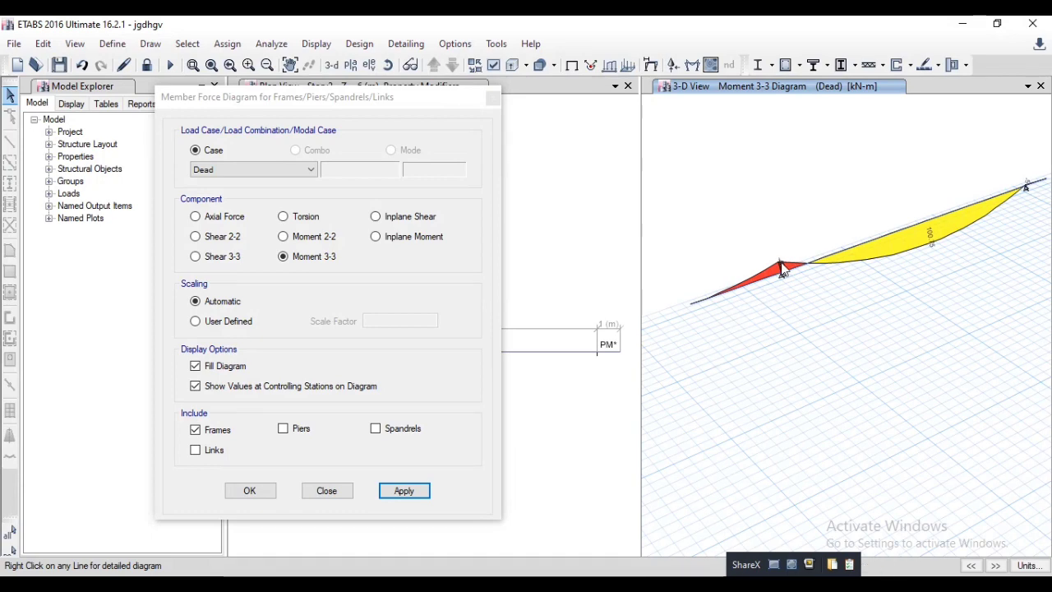
- Display the Dead-case Shear 2-2 diagram in the 3-D view and compare it with the textbook's S.F. Diagram
click(222, 237)
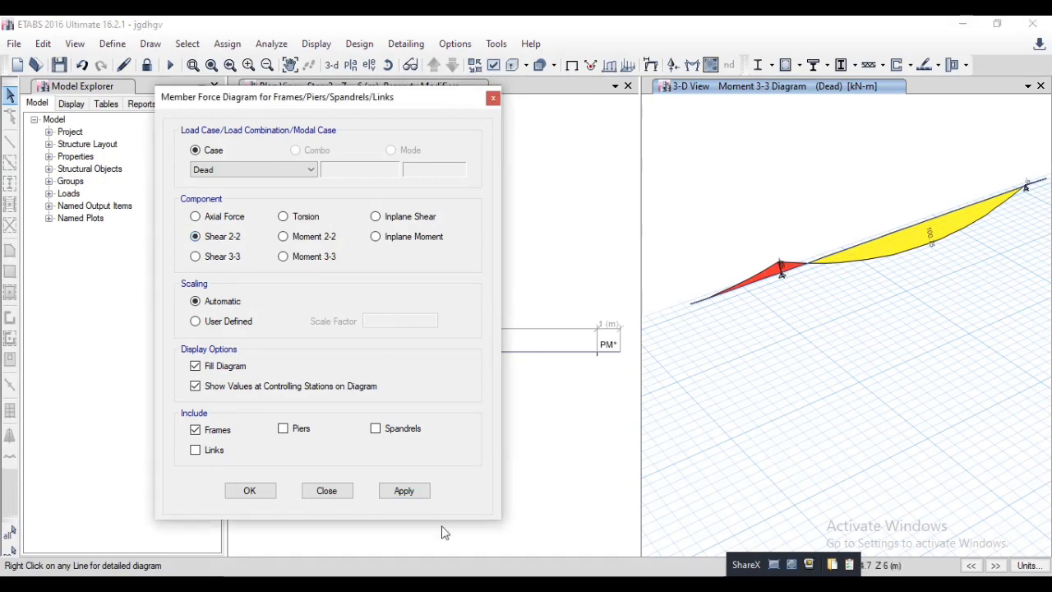
click(401, 493)
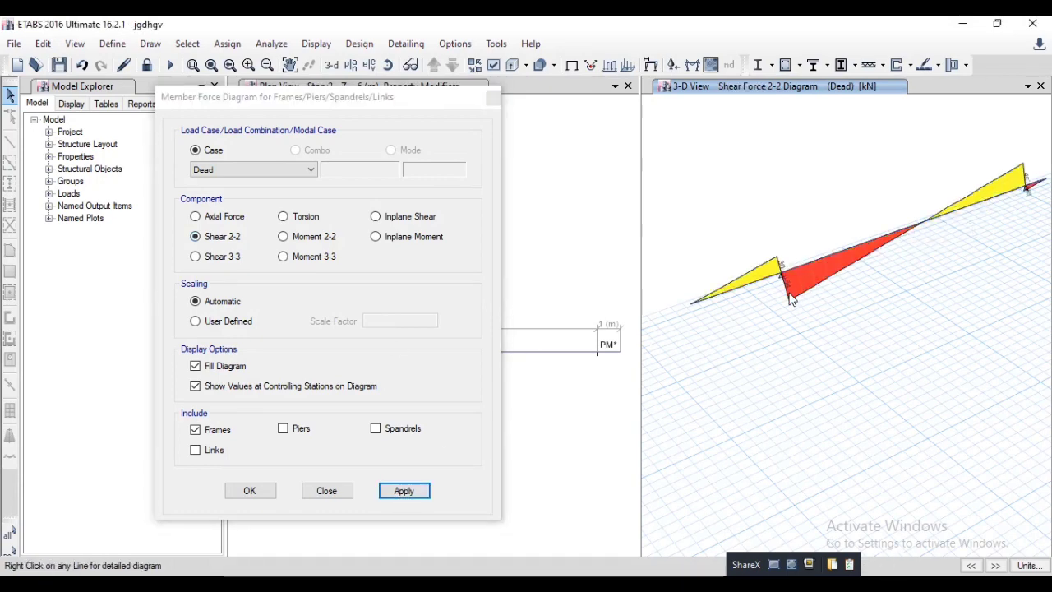
scroll(793, 296, up, 2)
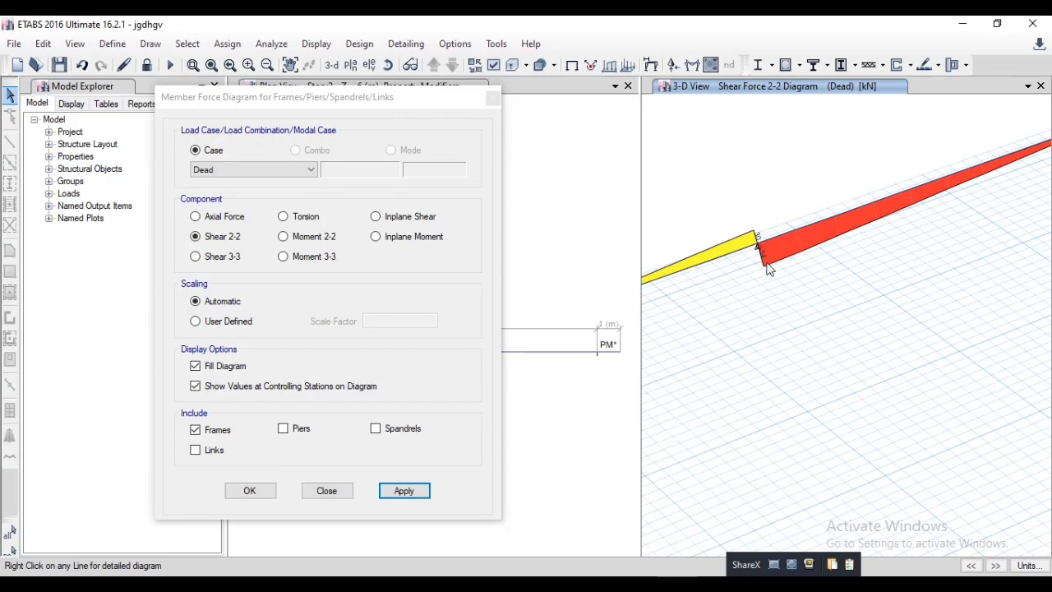
click(270, 584)
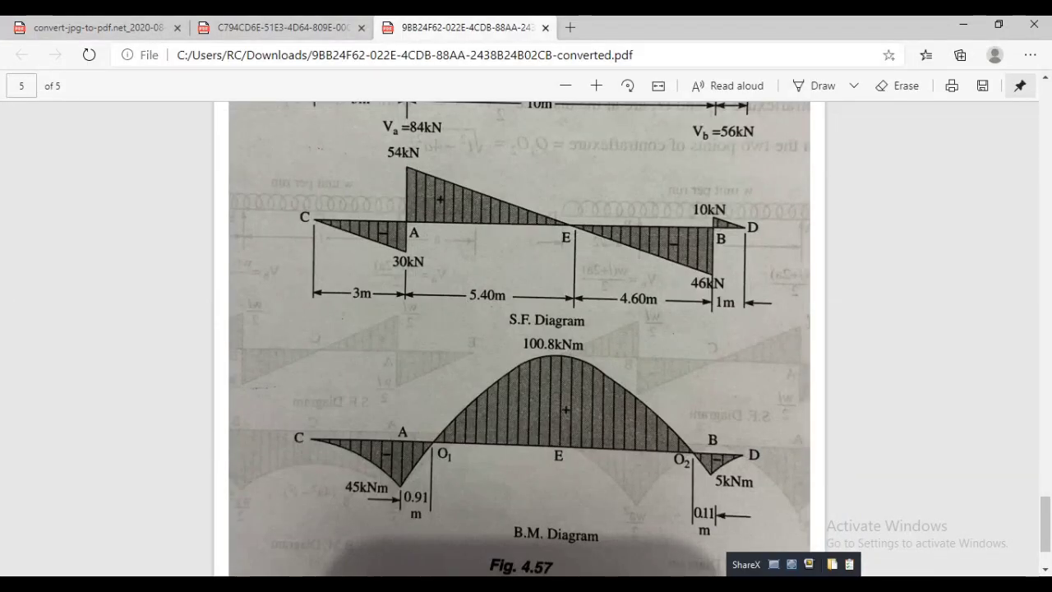
click(468, 584)
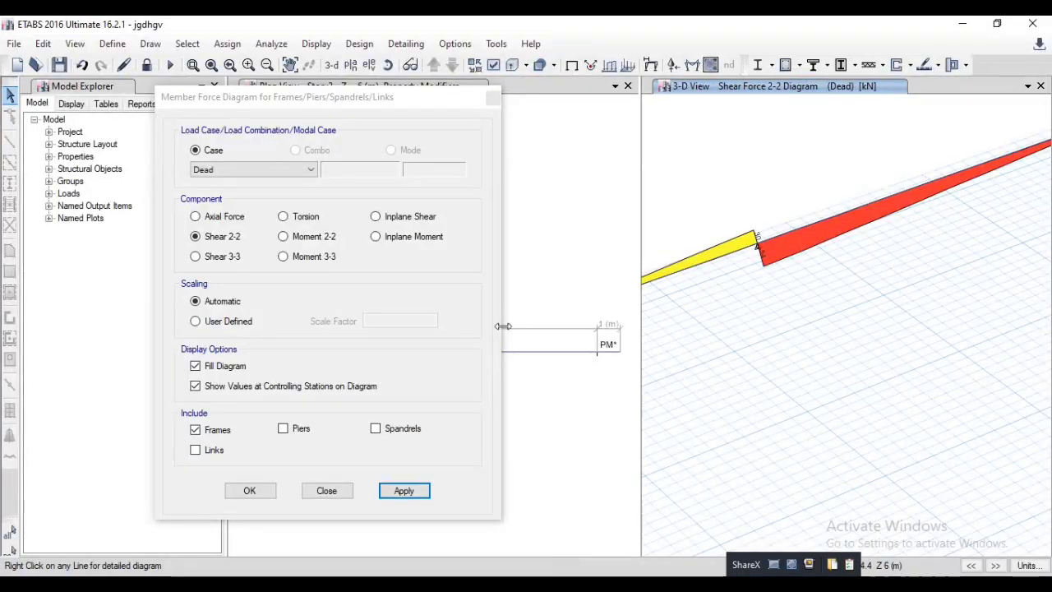
- Inspect the detailed Dead-case shear and moment diagrams of the 10 m span beam and check them against the textbook
click(493, 98)
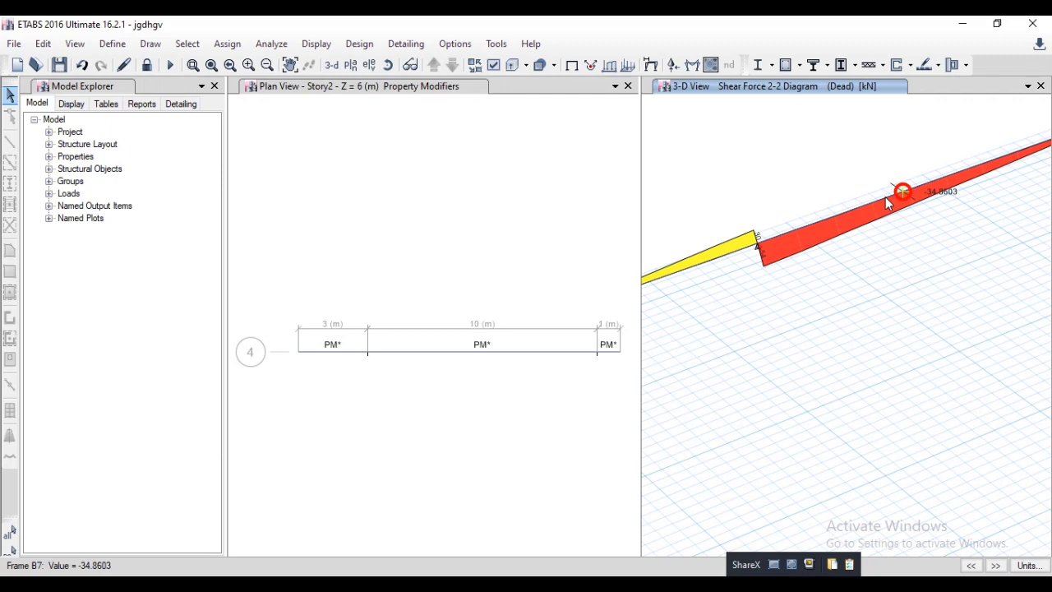
right_click(884, 196)
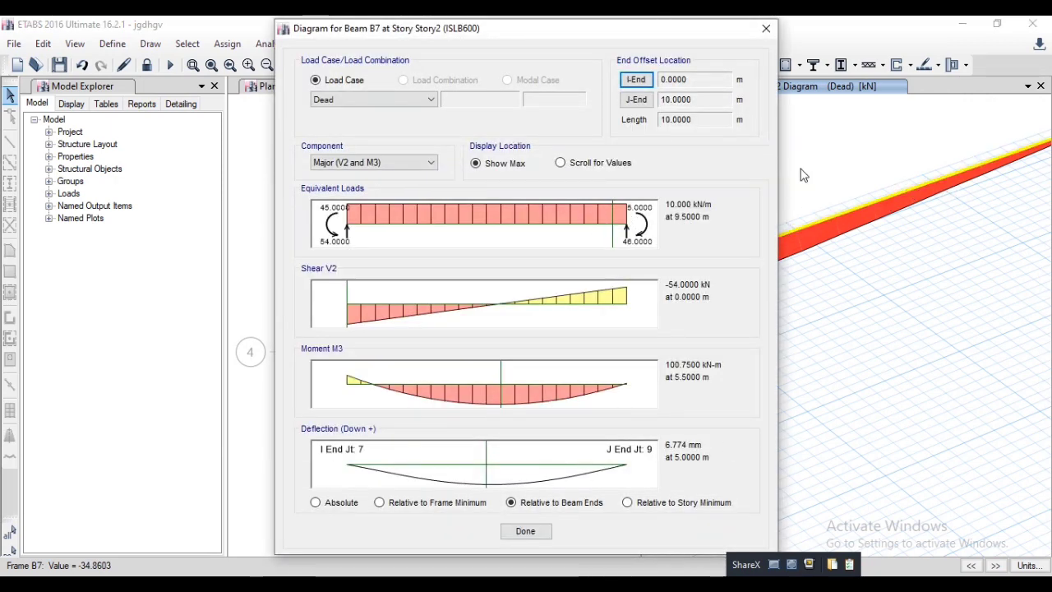
click(768, 31)
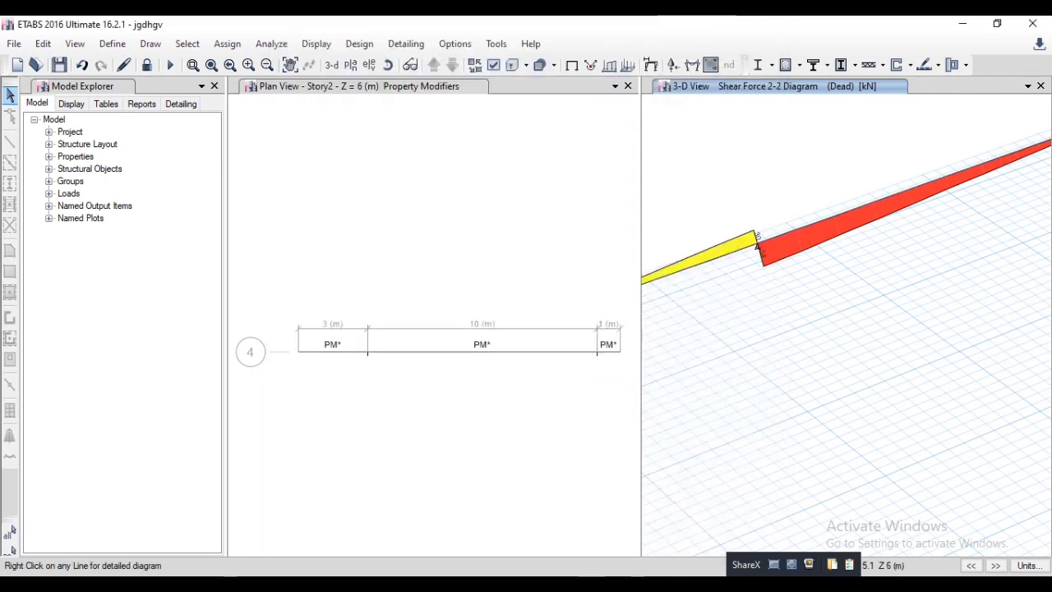
mouse_move(584, 532)
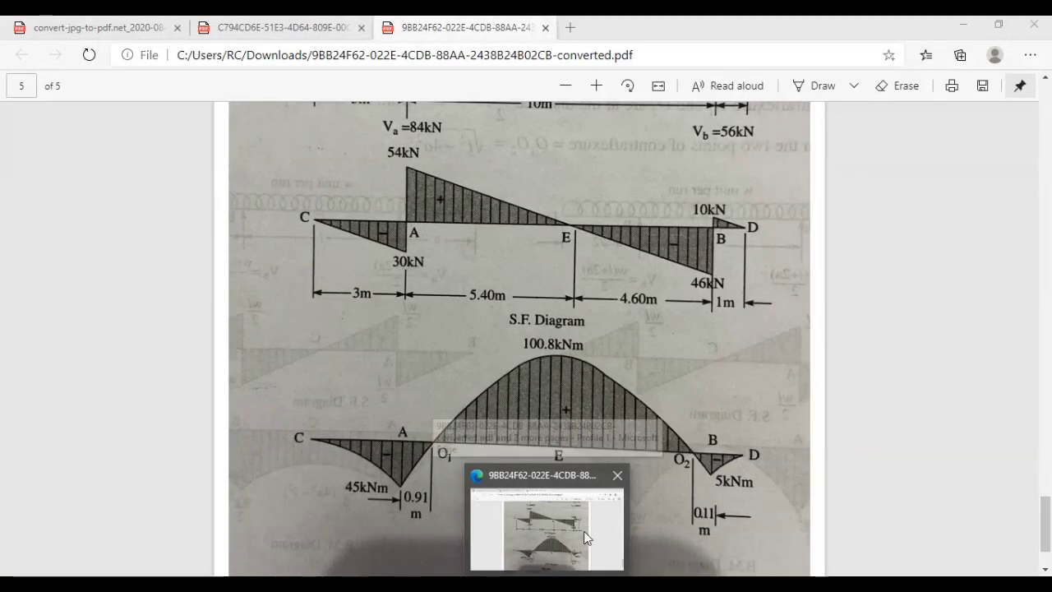